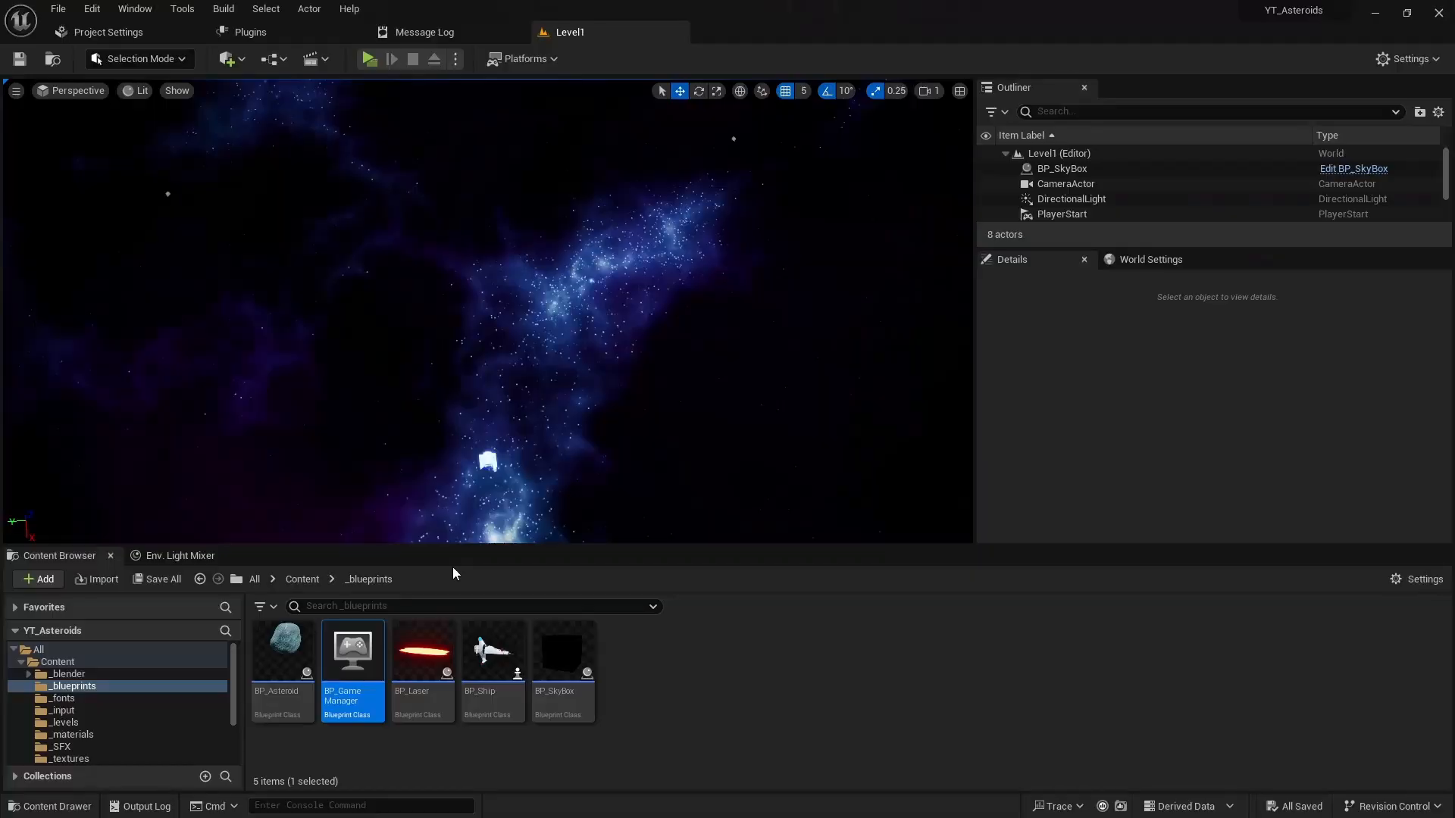
# - Open the _widgets folder in the Content Browser so WBP_HUD is listed
pyautogui.scroll(-1, 119, 726)
pyautogui.scroll(-1, 98, 735)
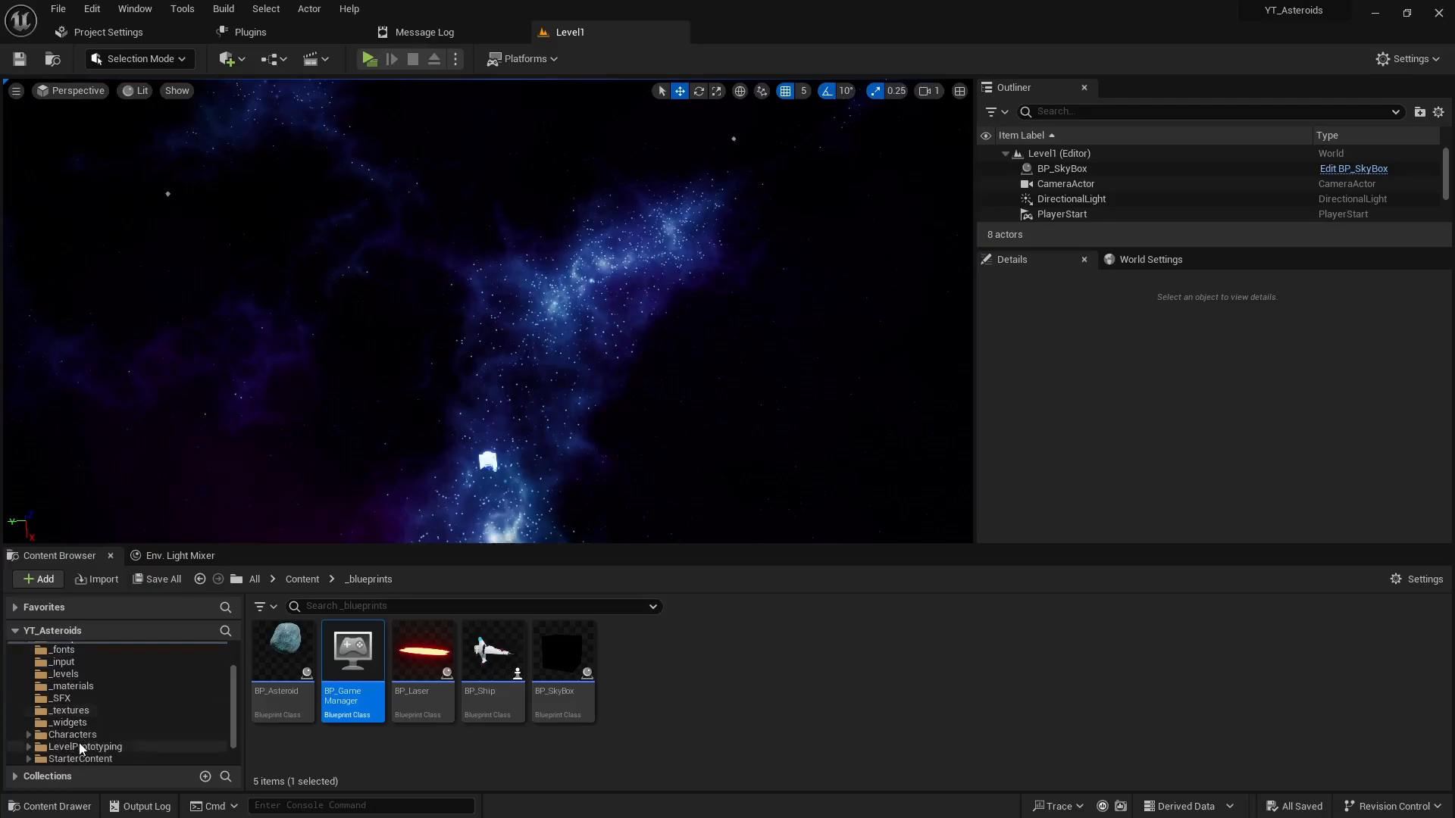
pyautogui.moveTo(70, 722); pyautogui.dragTo(89, 727)
pyautogui.click(527, 681)
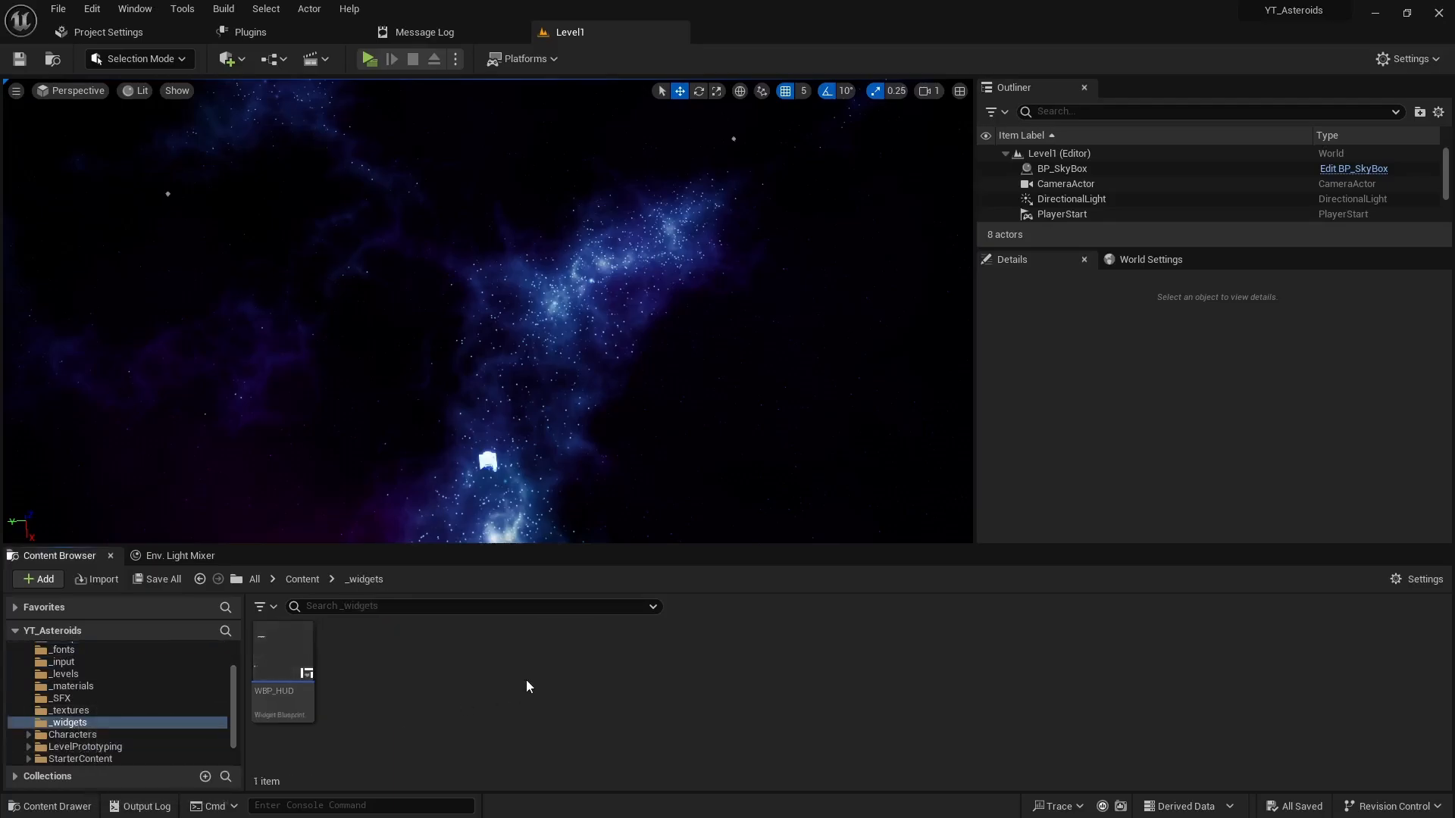
# - Create a User Widget blueprint named WBP_GameOver in _widgets and open it docked beside Level1
pyautogui.rightClick(425, 680)
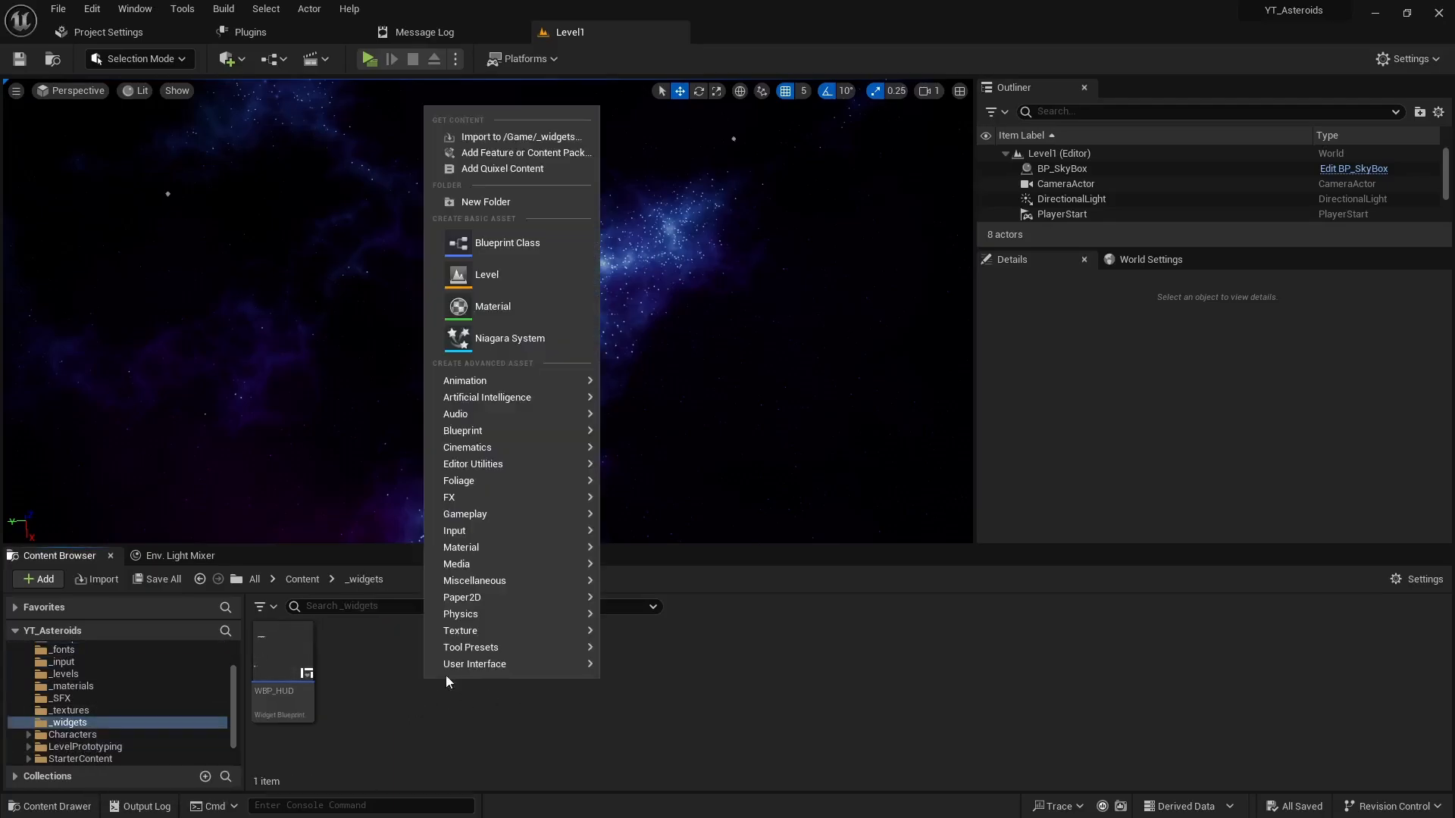
pyautogui.moveTo(502, 665)
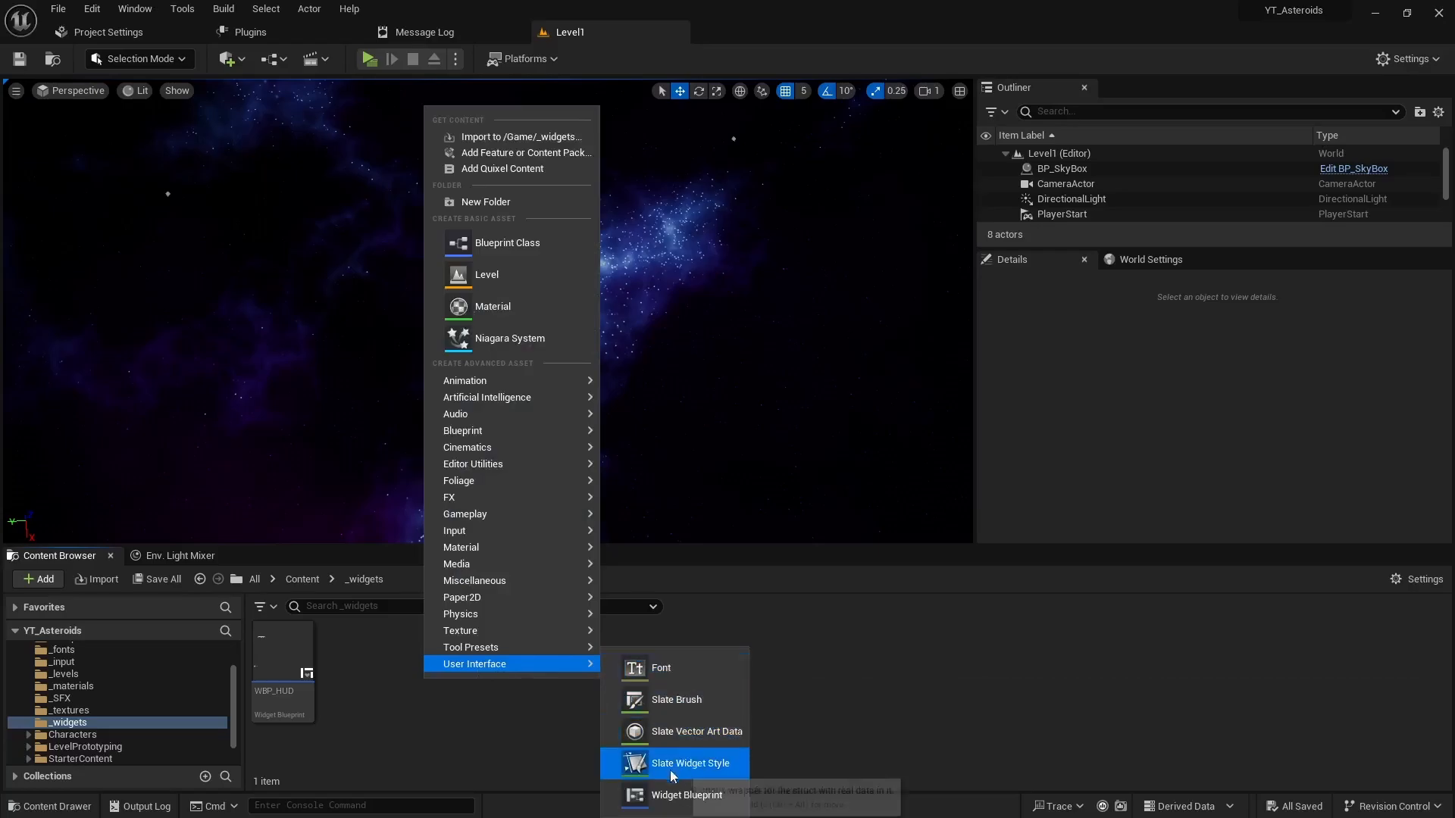
pyautogui.click(680, 795)
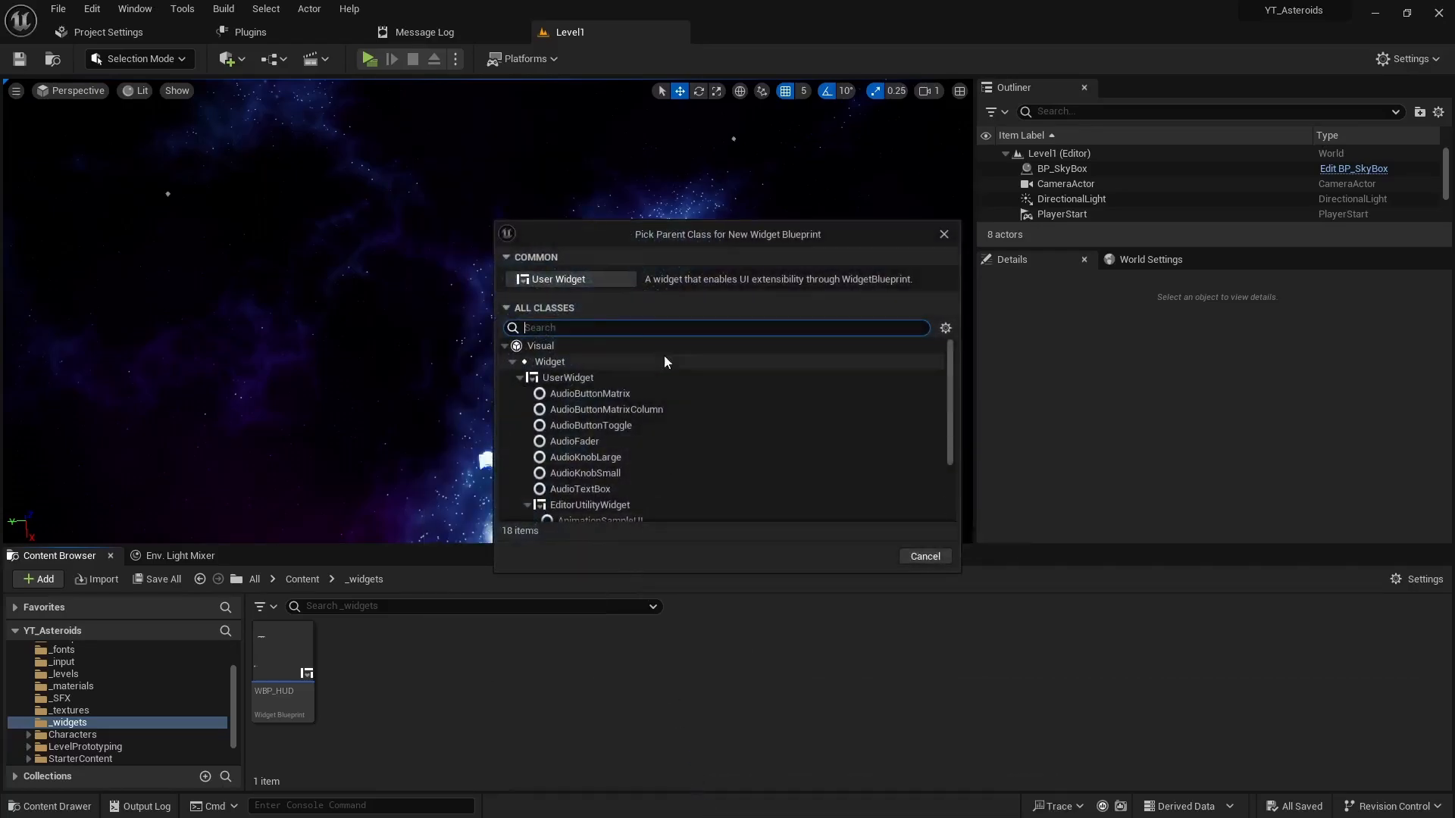
pyautogui.click(595, 280)
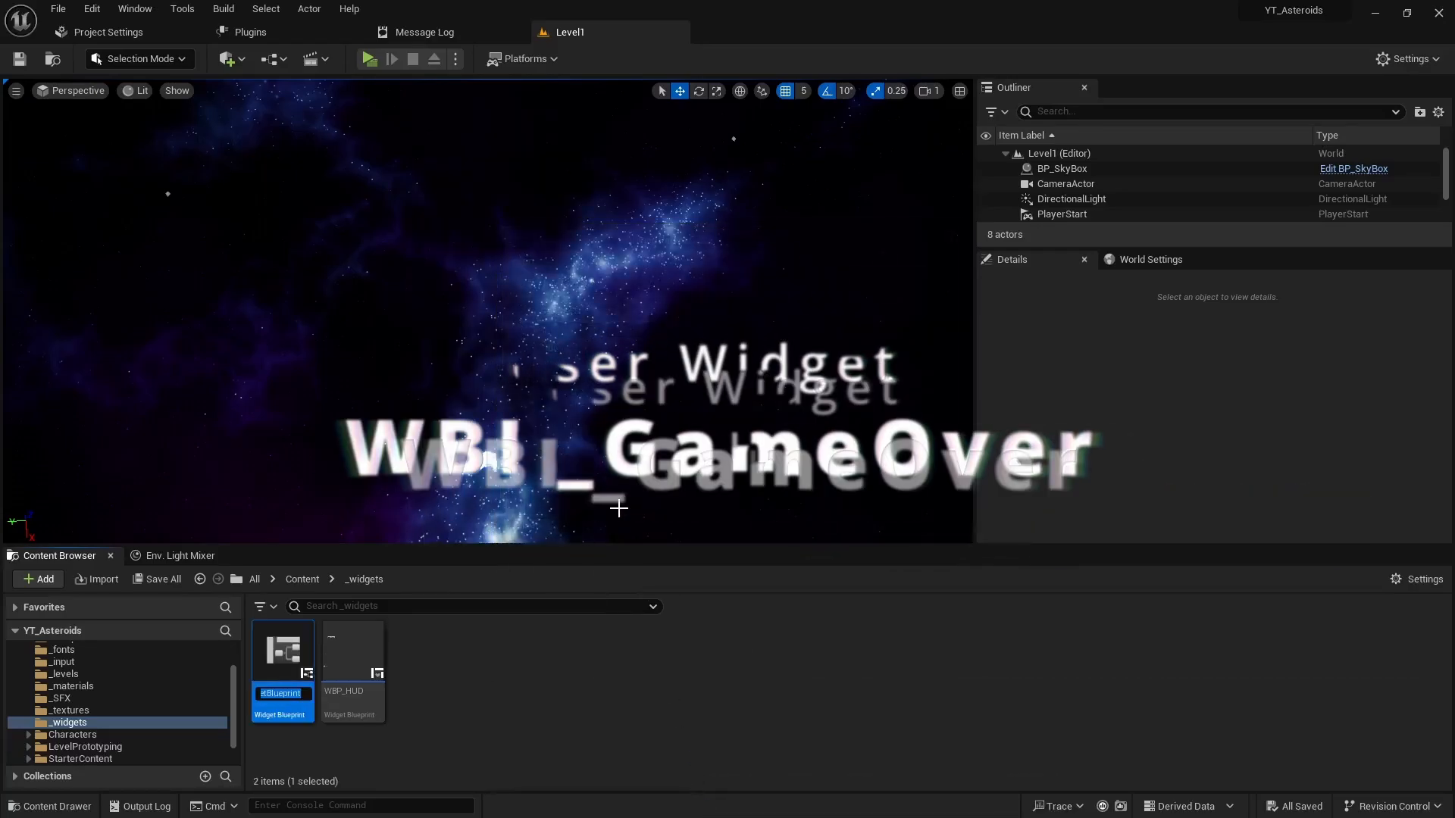
pyautogui.write('WB')
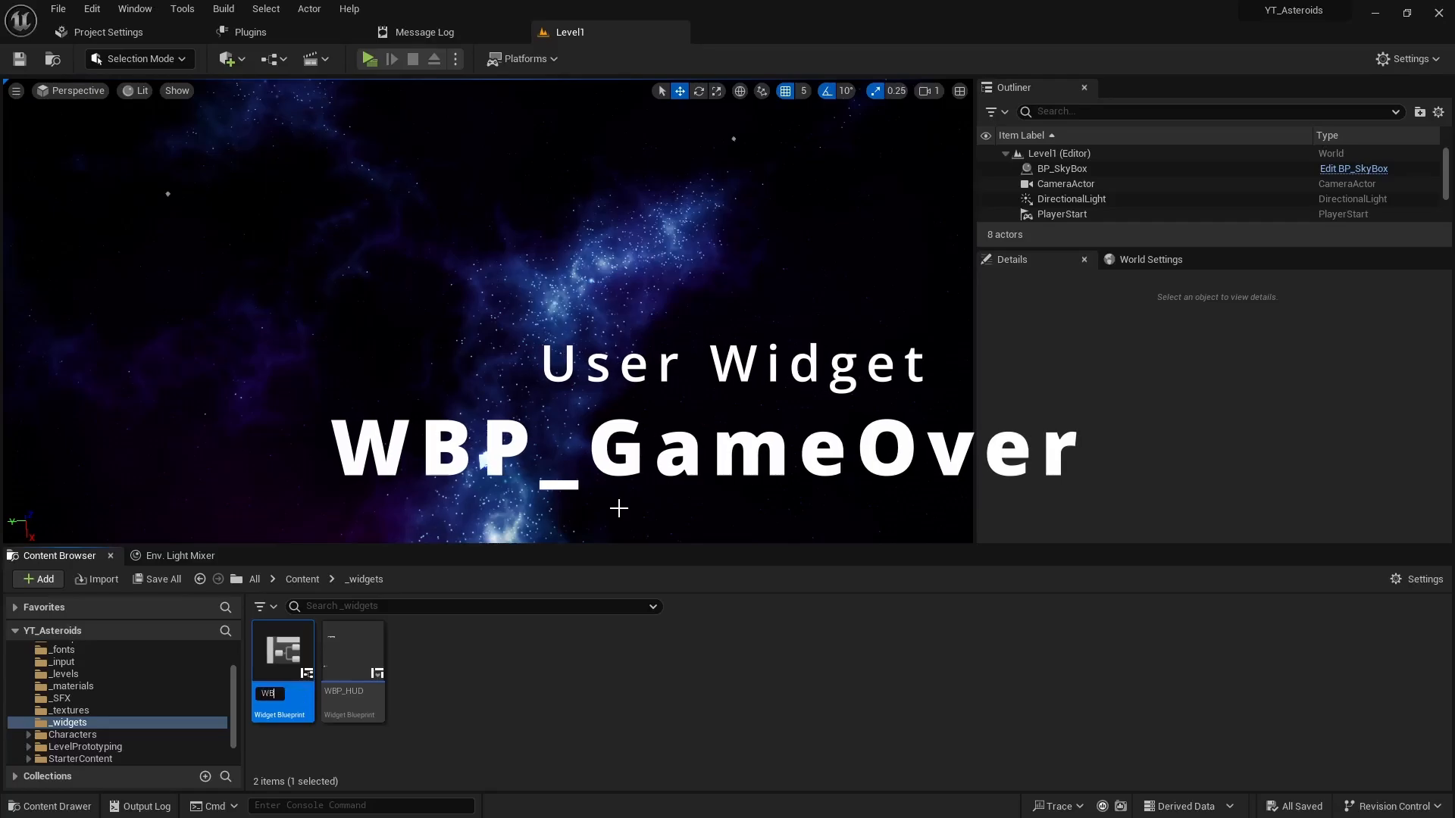
pyautogui.write('P_GameOver')
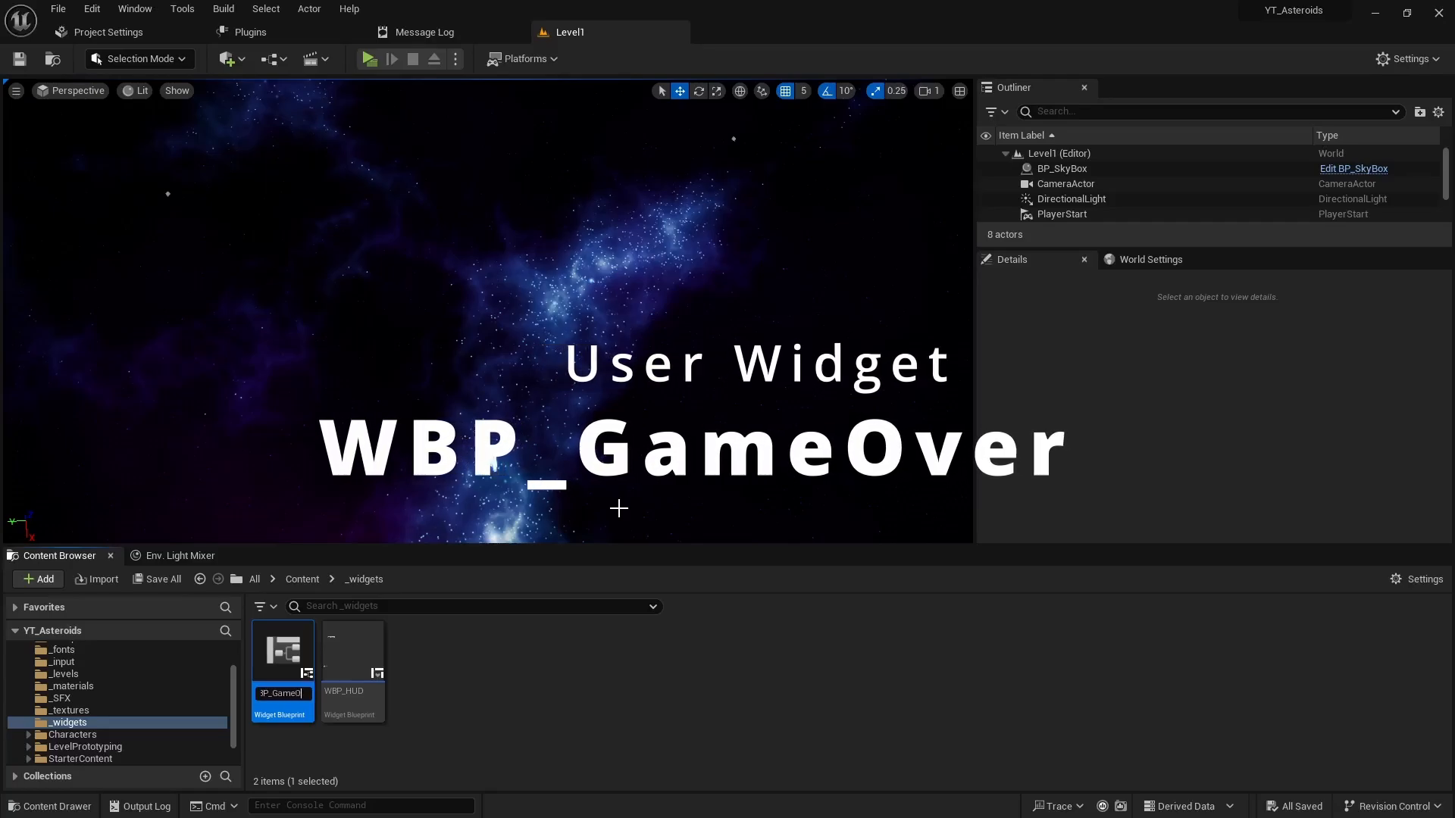
pyautogui.press('Return')
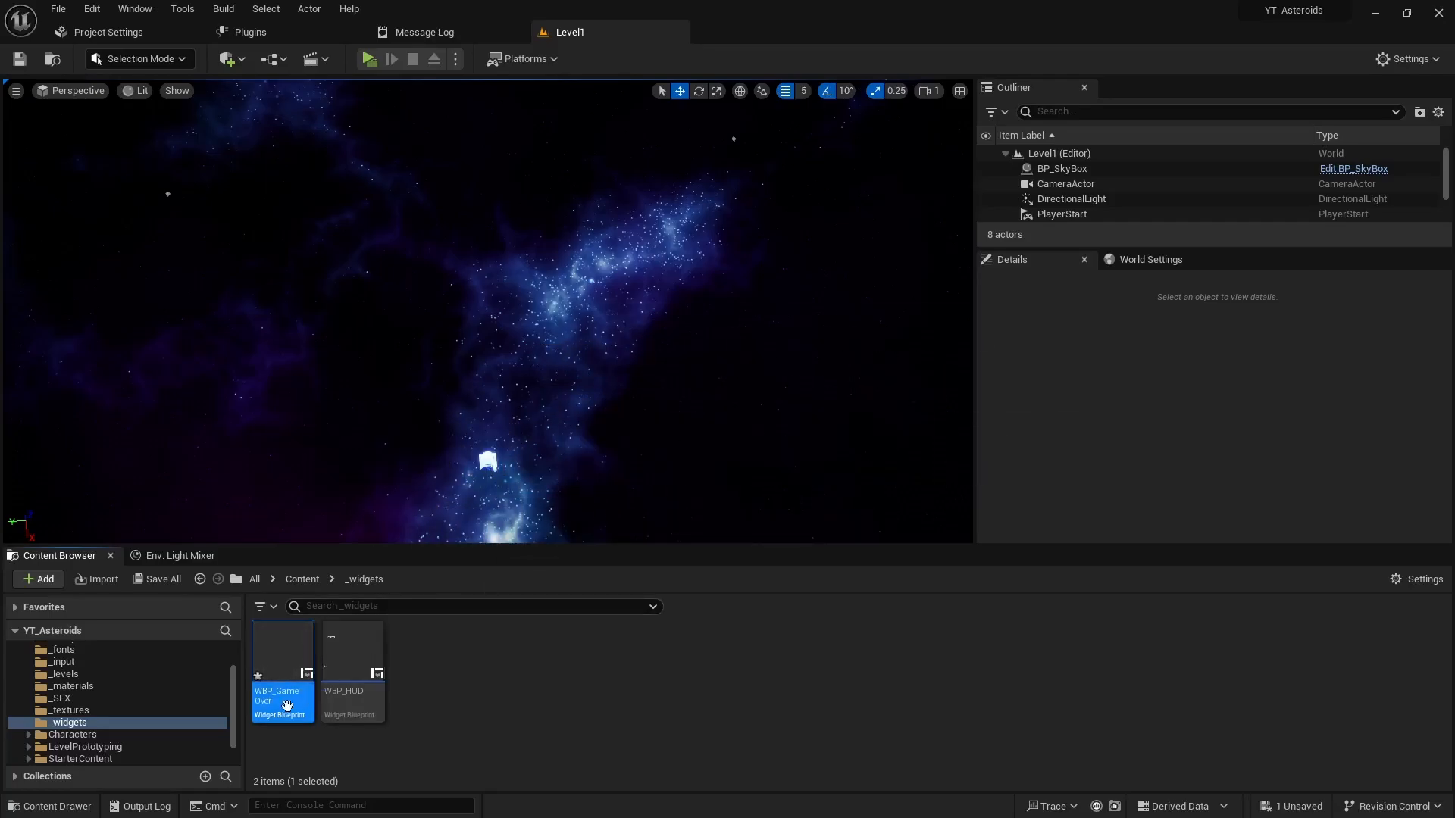
pyautogui.doubleClick(282, 656)
pyautogui.moveTo(671, 167); pyautogui.dragTo(754, 31)
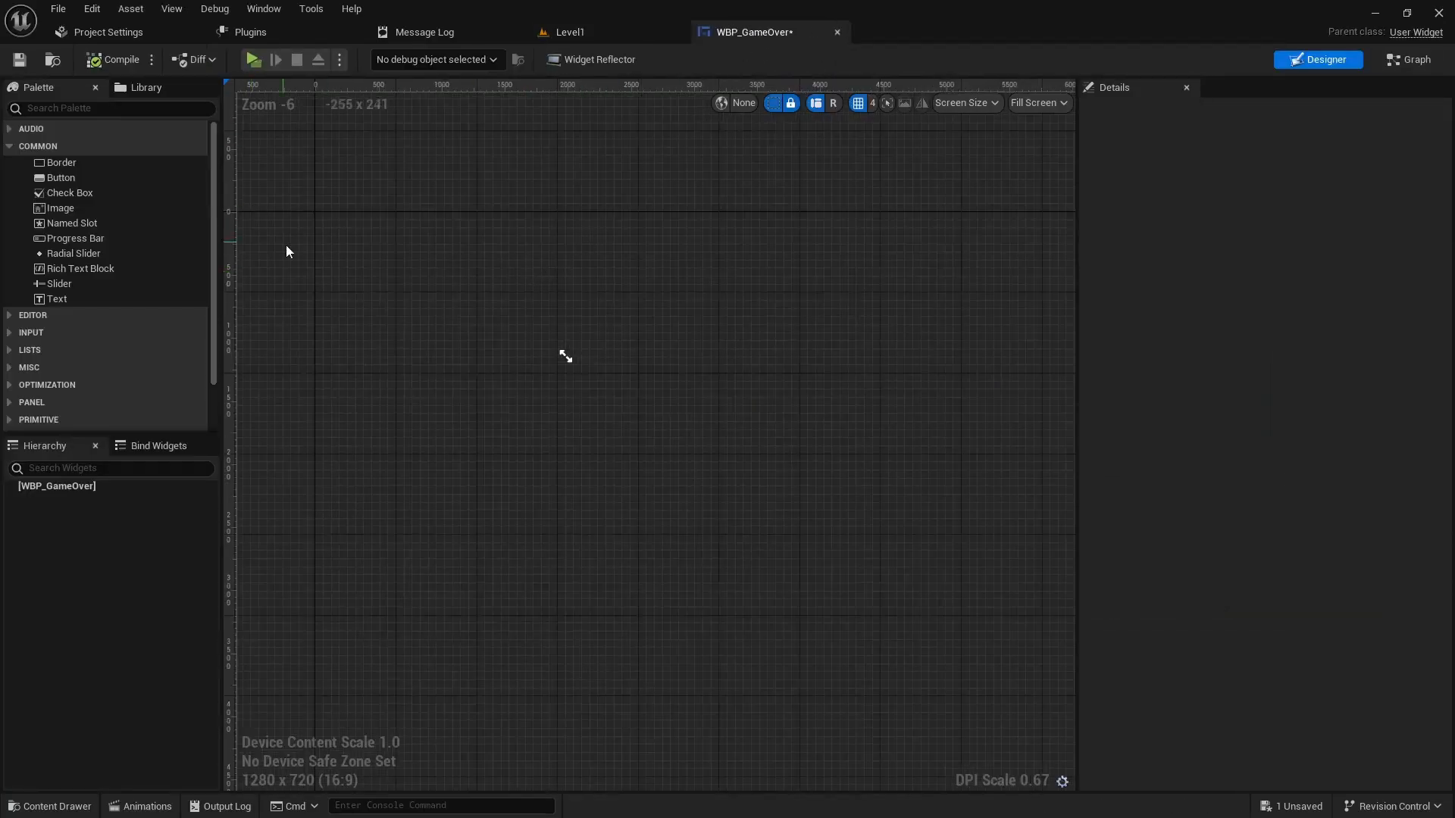
# - Place a Canvas Panel from the Palette (search 'canva') as WBP_GameOver's root widget
pyautogui.click(88, 108)
pyautogui.write('canva')
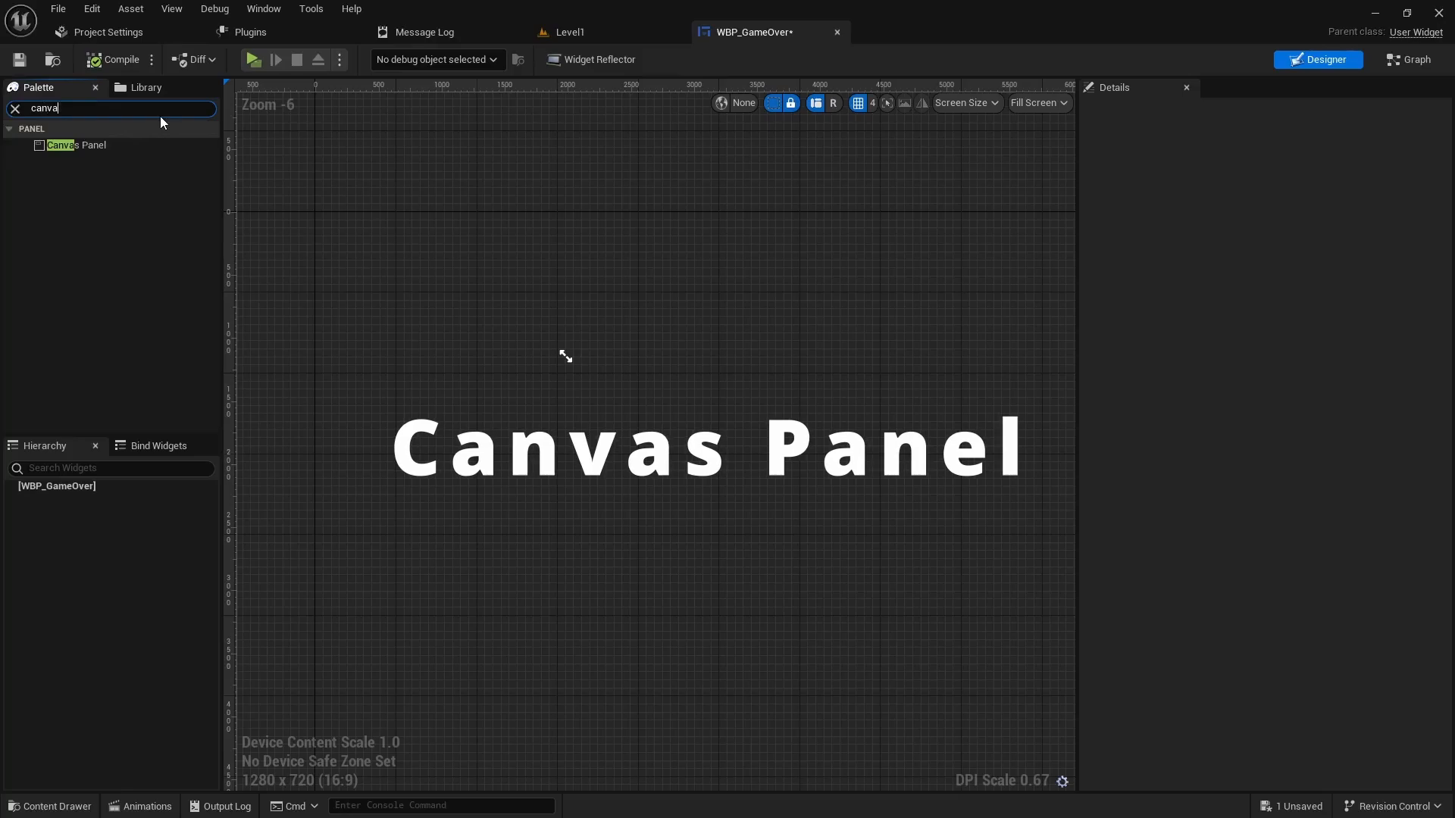
pyautogui.moveTo(72, 145); pyautogui.dragTo(582, 340)
pyautogui.scroll(3, 281, 222)
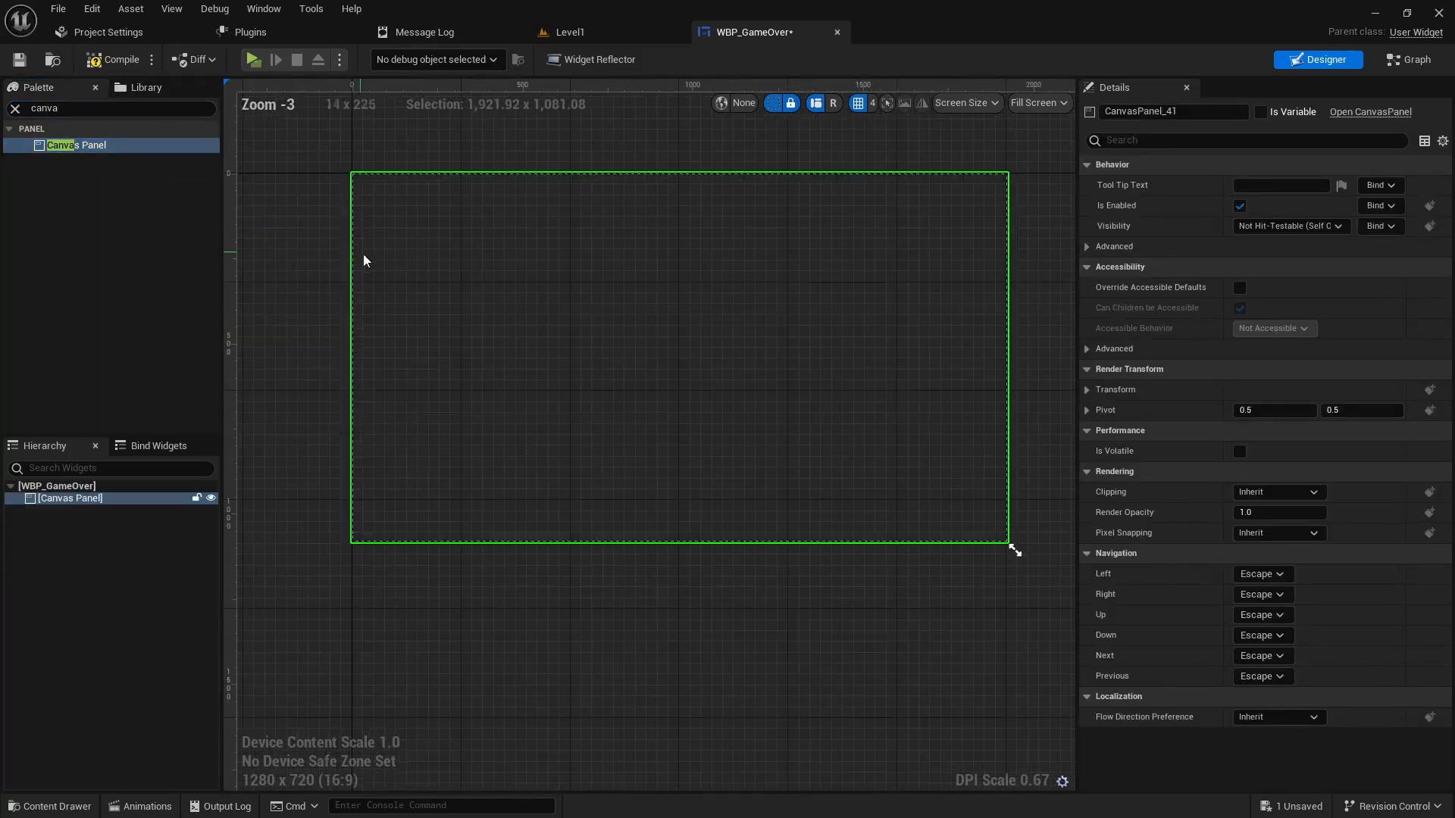
pyautogui.moveTo(492, 300); pyautogui.dragTo(521, 373, button='right')
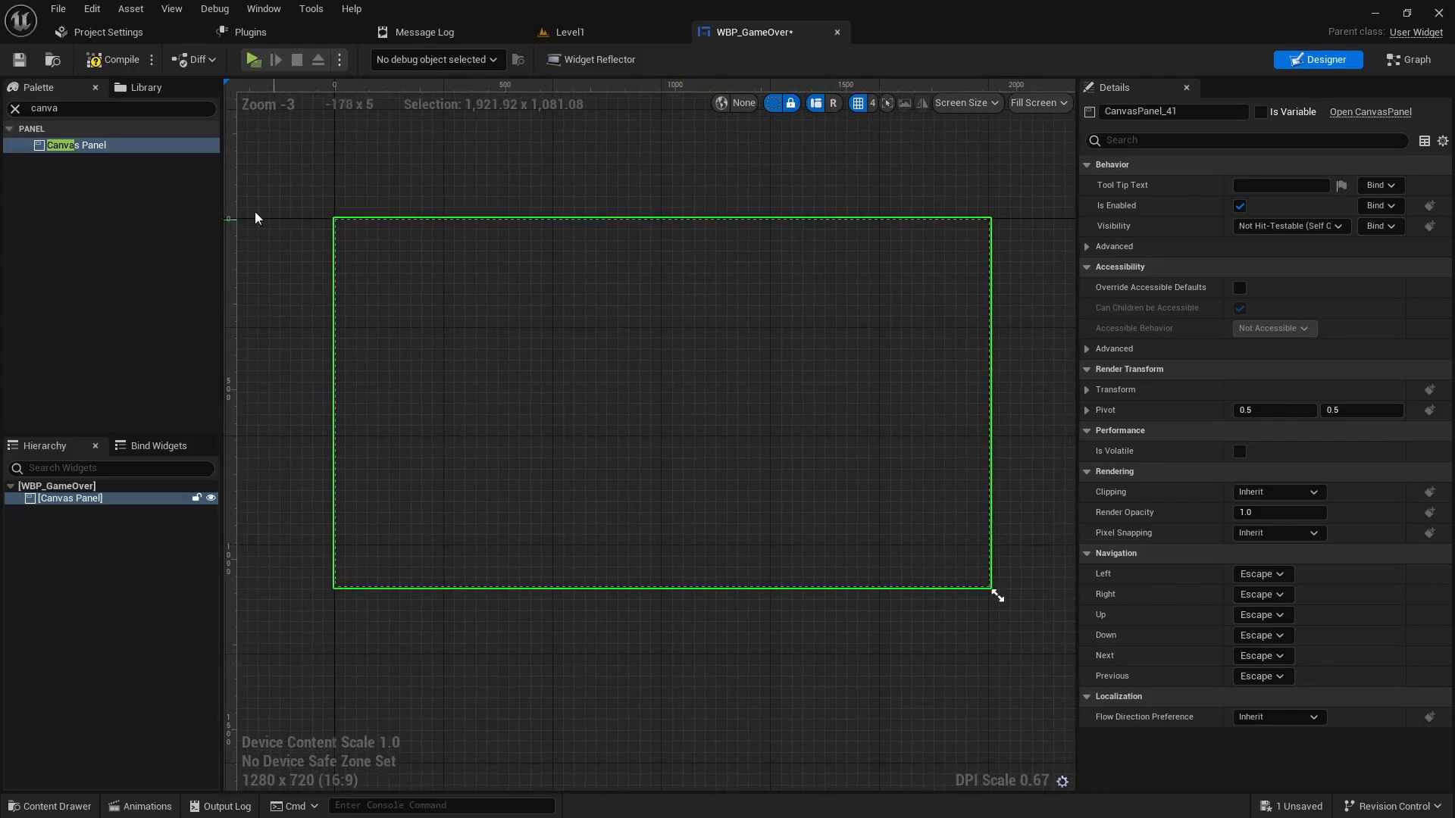
pyautogui.click(14, 108)
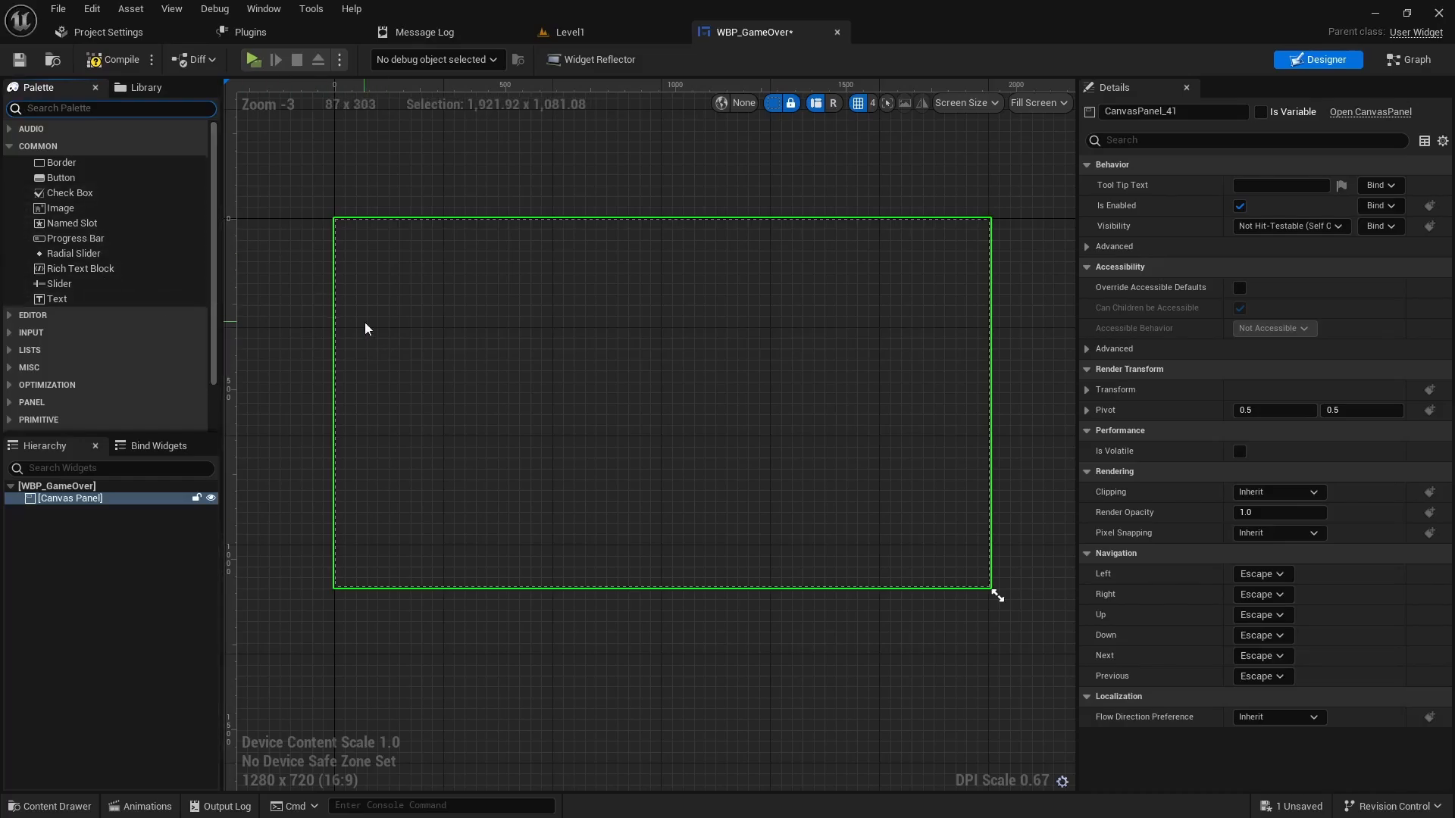
# - Add an Image to the canvas and anchor it full-stretch to fill the screen
pyautogui.moveTo(56, 212); pyautogui.dragTo(610, 364)
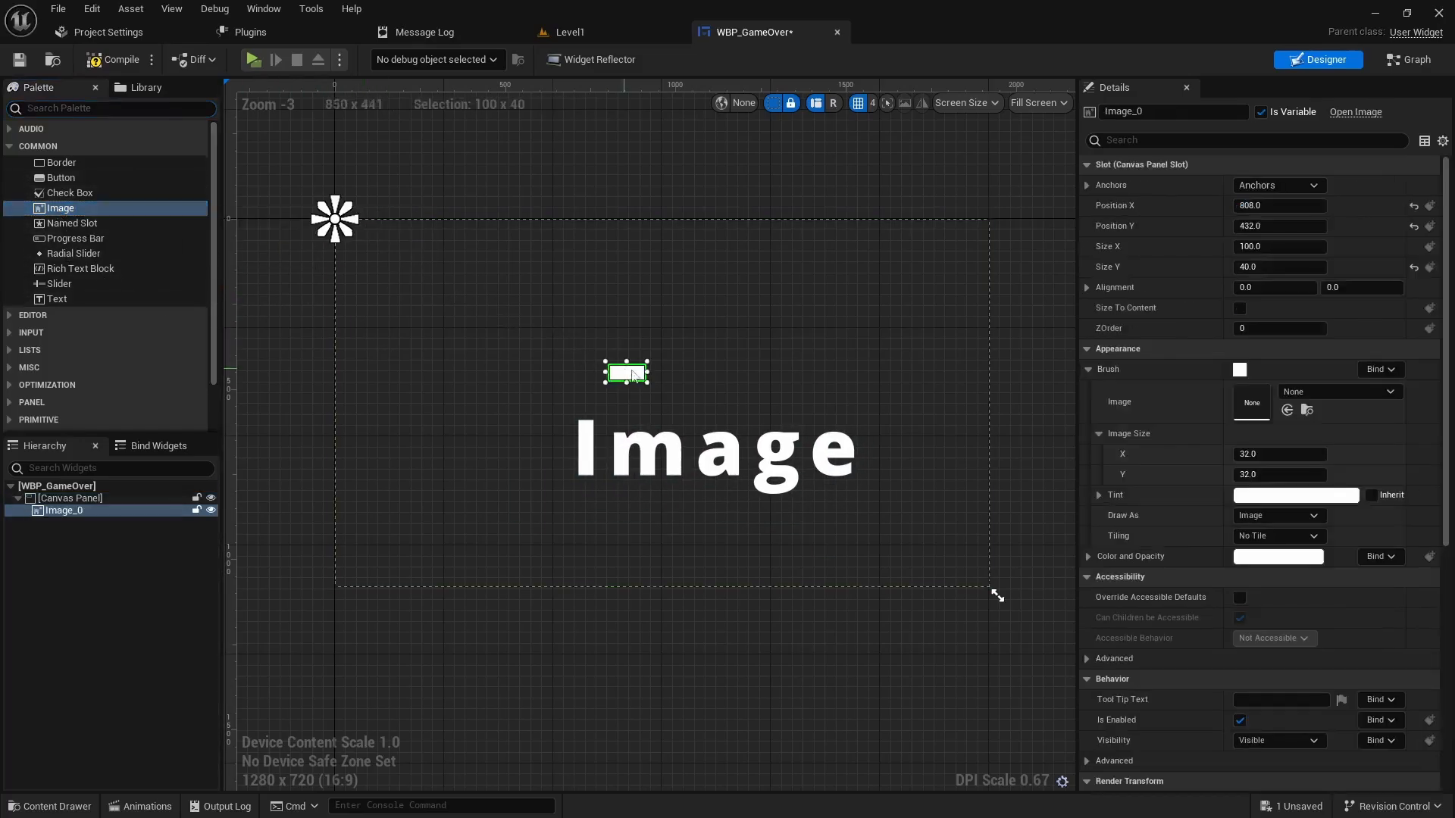
pyautogui.click(1288, 185)
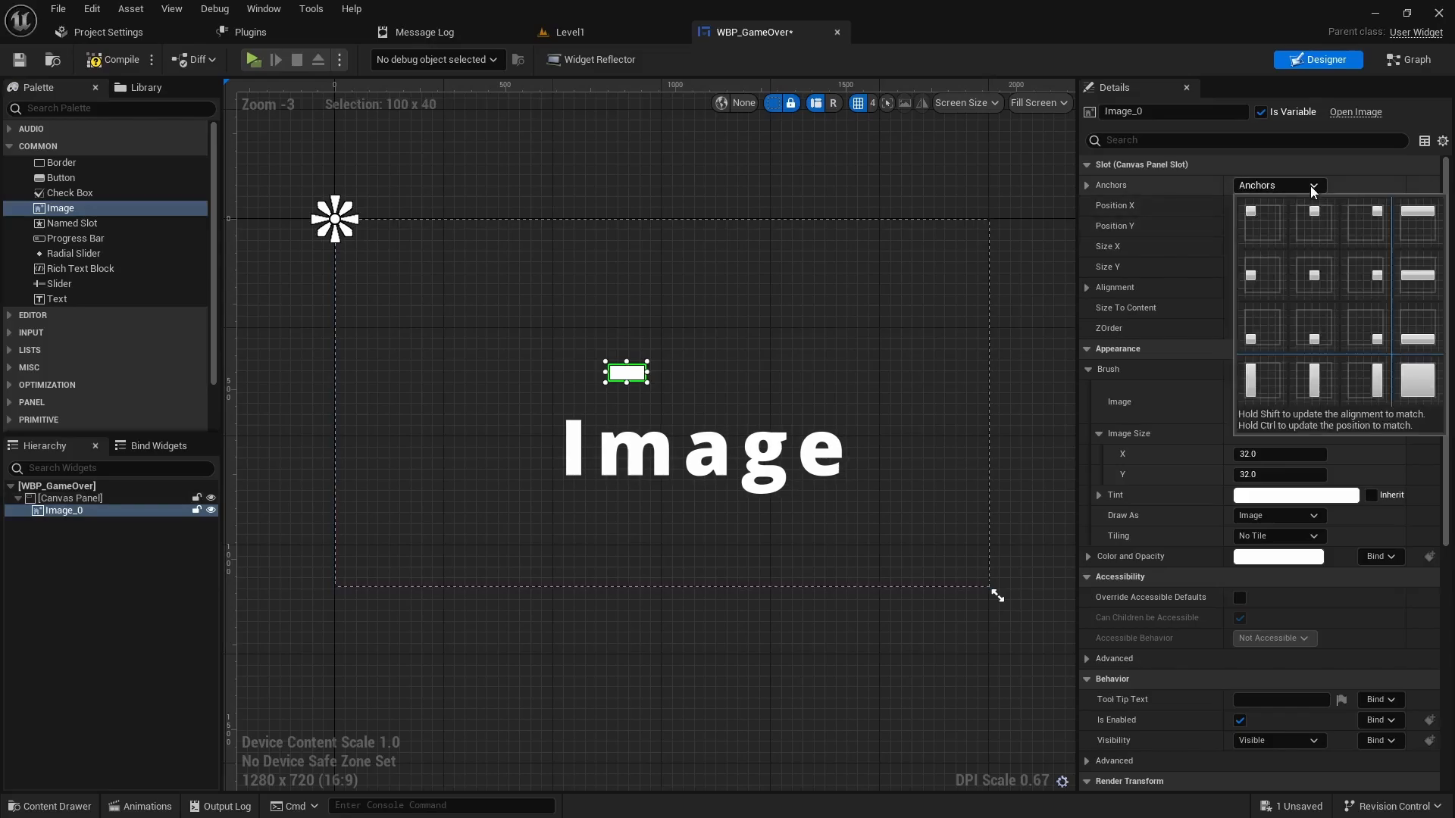
pyautogui.click(1416, 380)
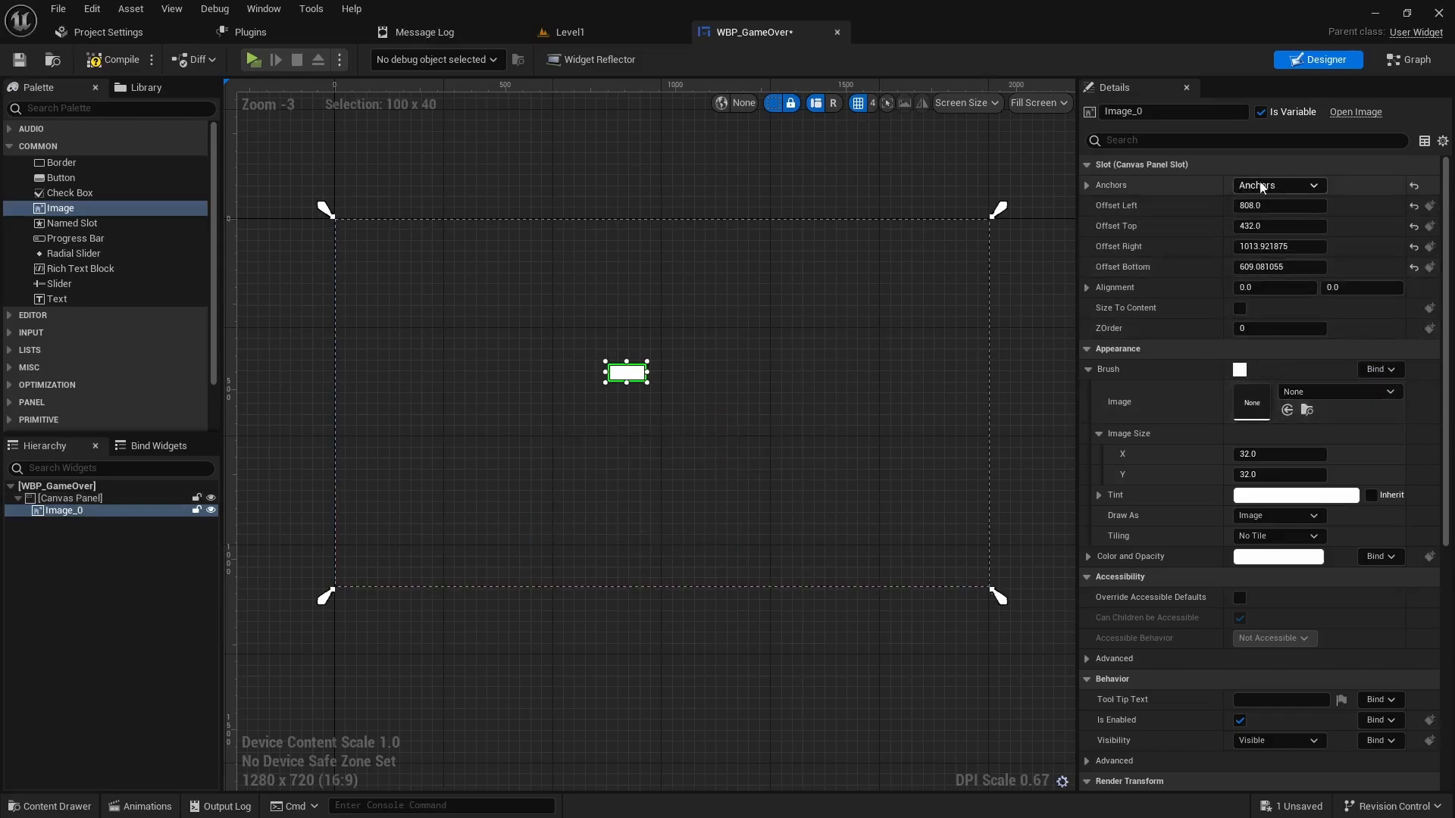
pyautogui.click(1286, 184)
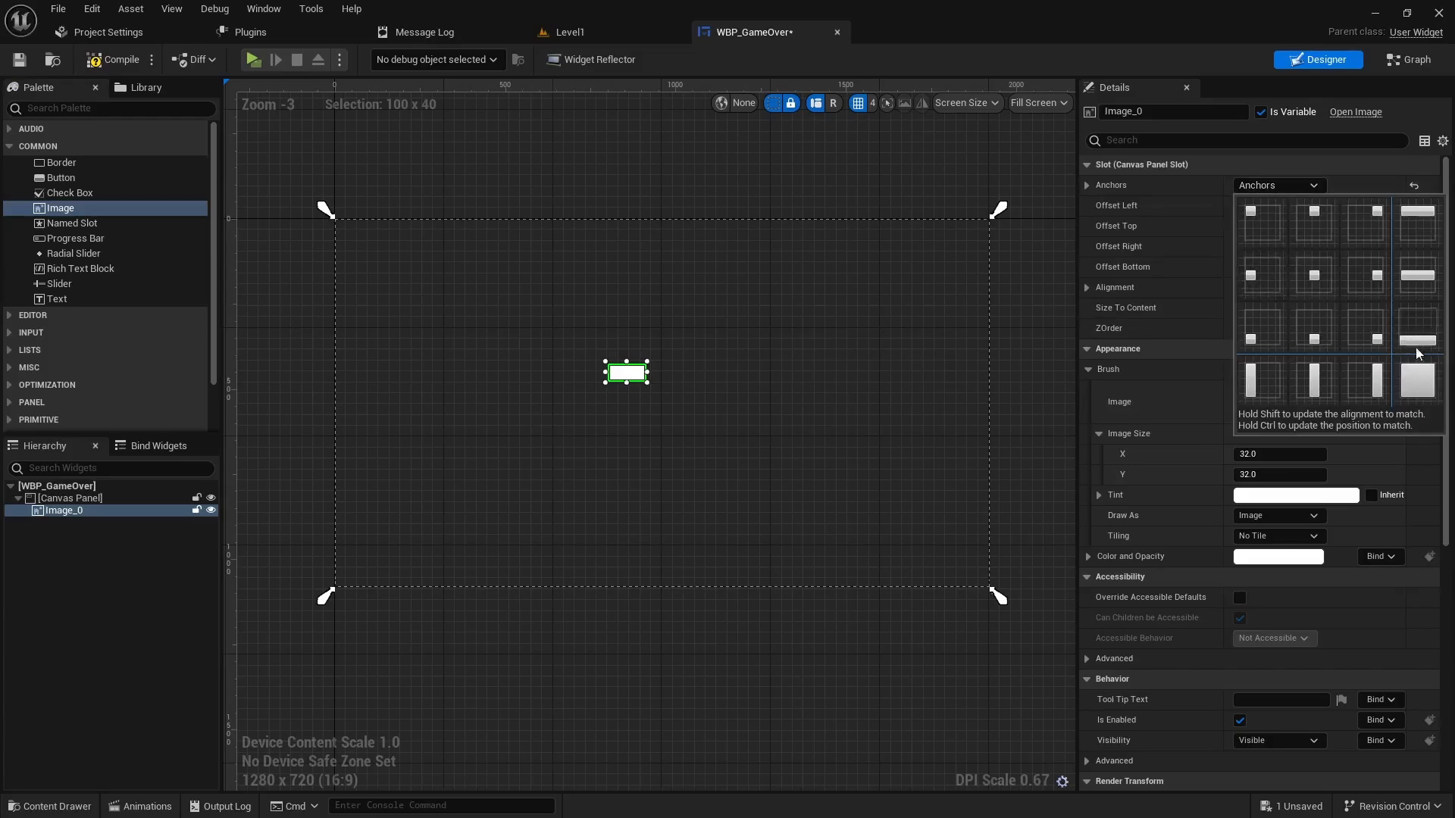
pyautogui.keyDown('ctrl'); pyautogui.keyDown('shift'); pyautogui.click(1420, 383); pyautogui.keyUp('shift'); pyautogui.keyUp('ctrl')
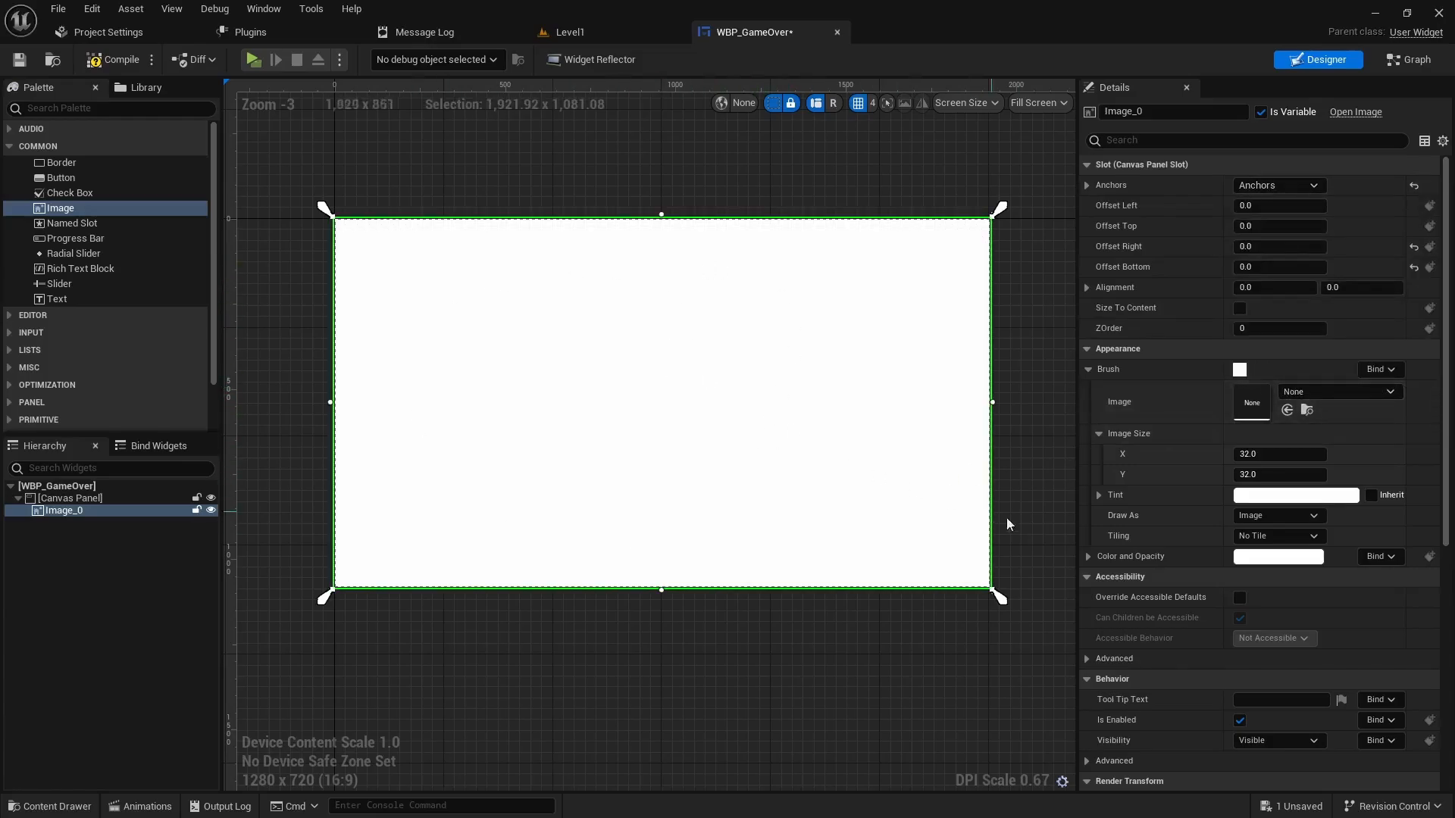
# - Set the image's Color and Opacity to solid black
pyautogui.click(1255, 558)
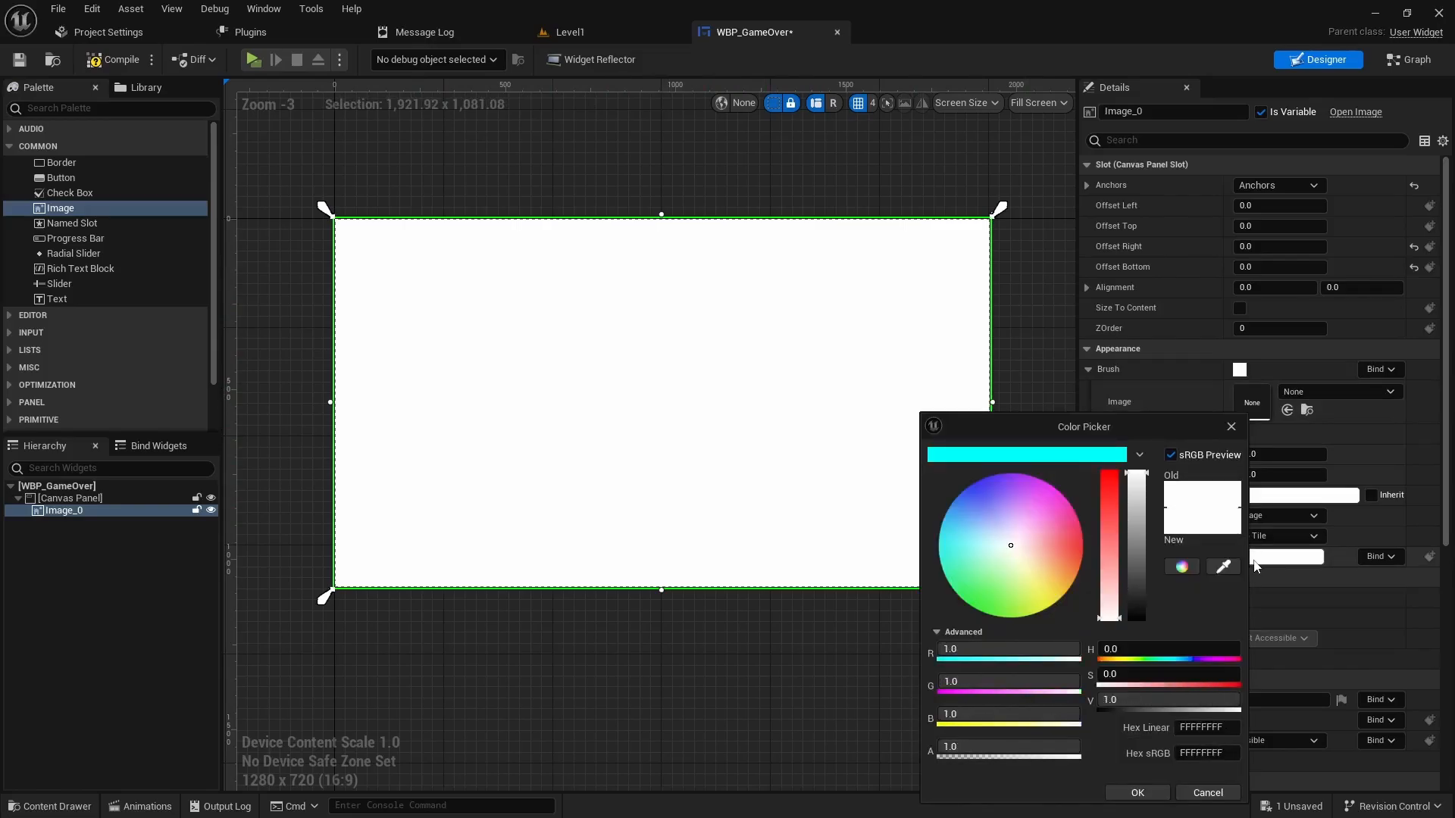
pyautogui.moveTo(1137, 473); pyautogui.dragTo(1133, 619)
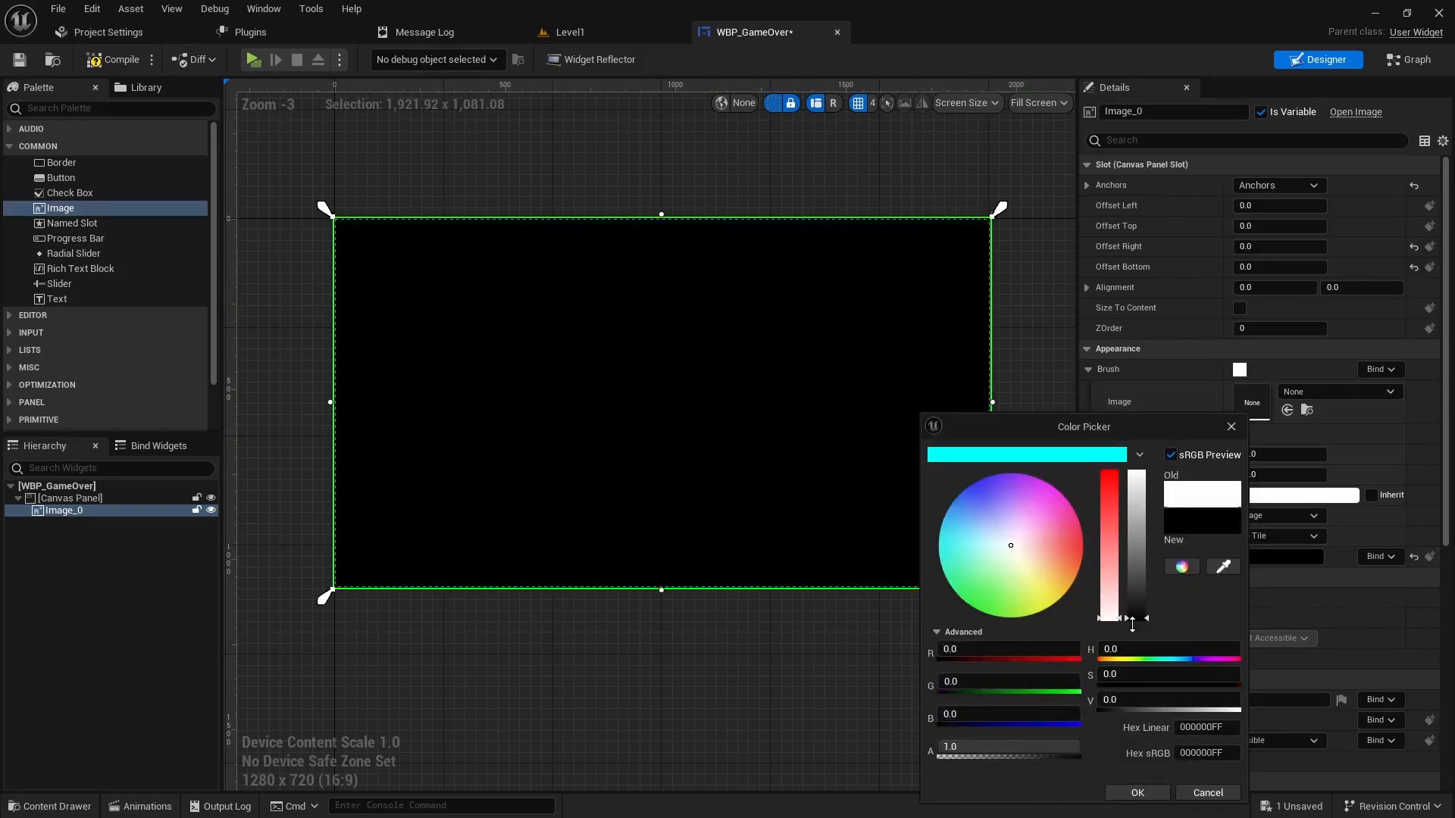
pyautogui.click(1138, 793)
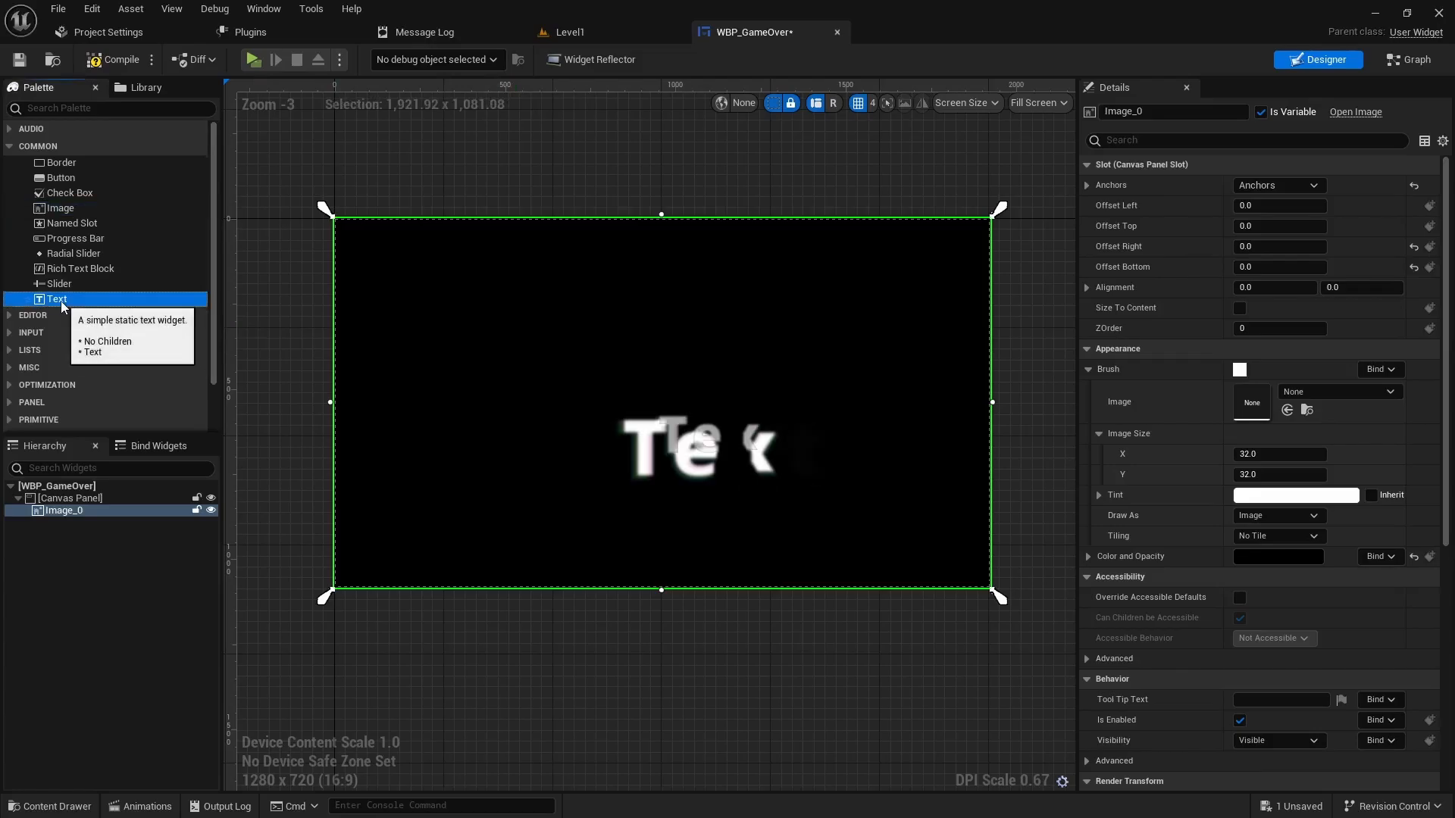
# - Add a Text Block to the canvas and rename it G
pyautogui.moveTo(57, 299); pyautogui.dragTo(621, 392)
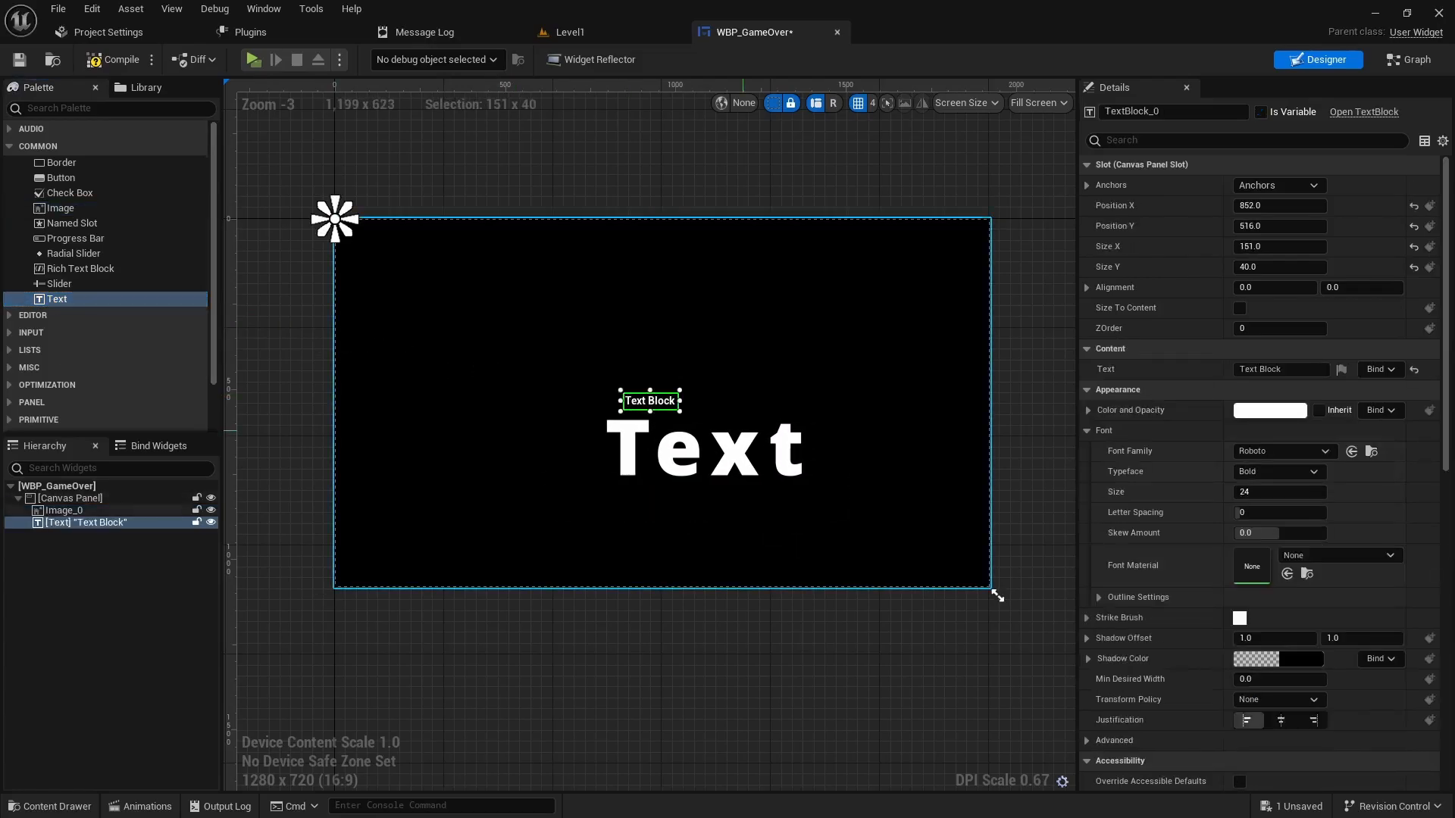
pyautogui.click(1177, 109)
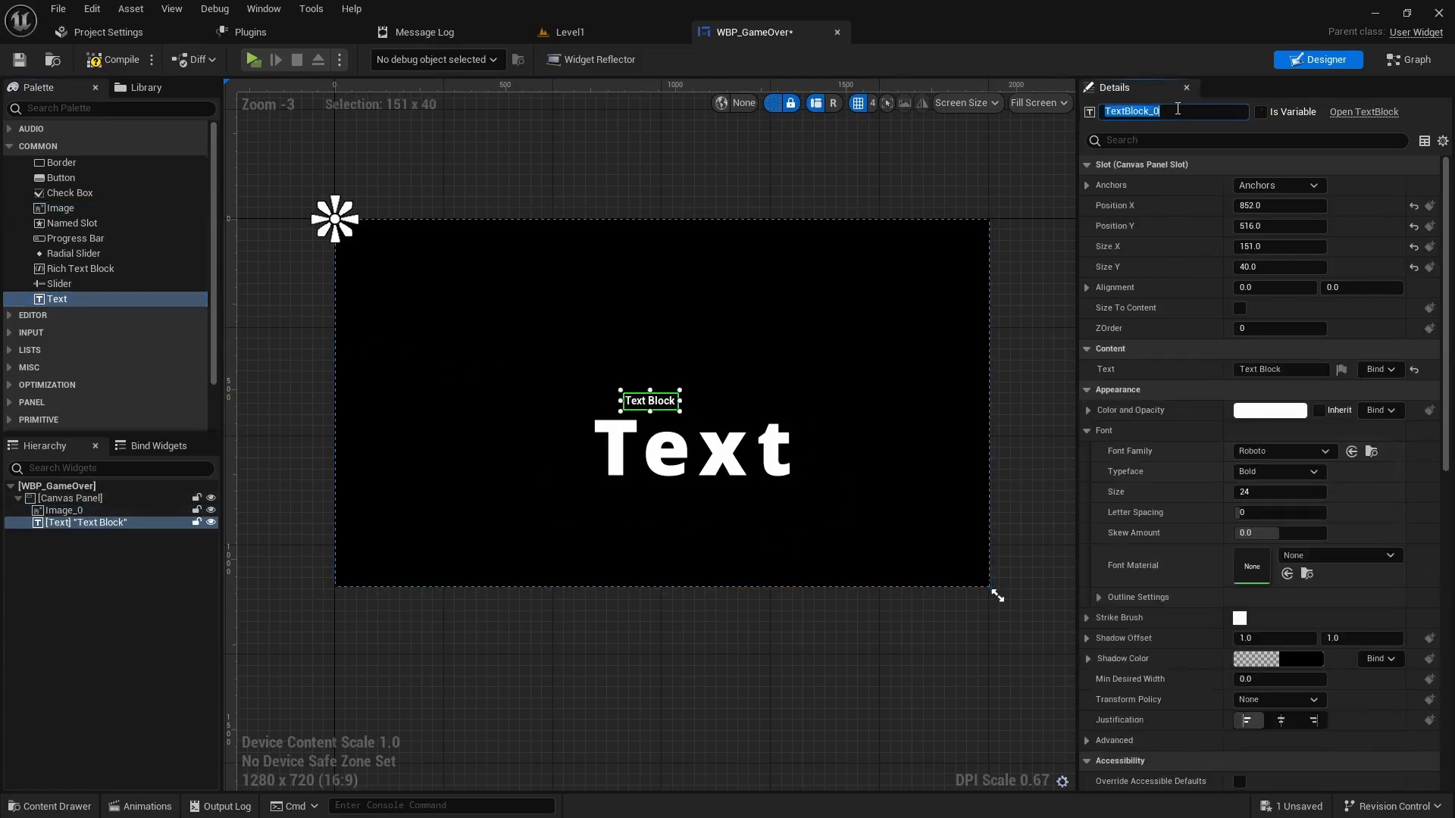
pyautogui.write('G')
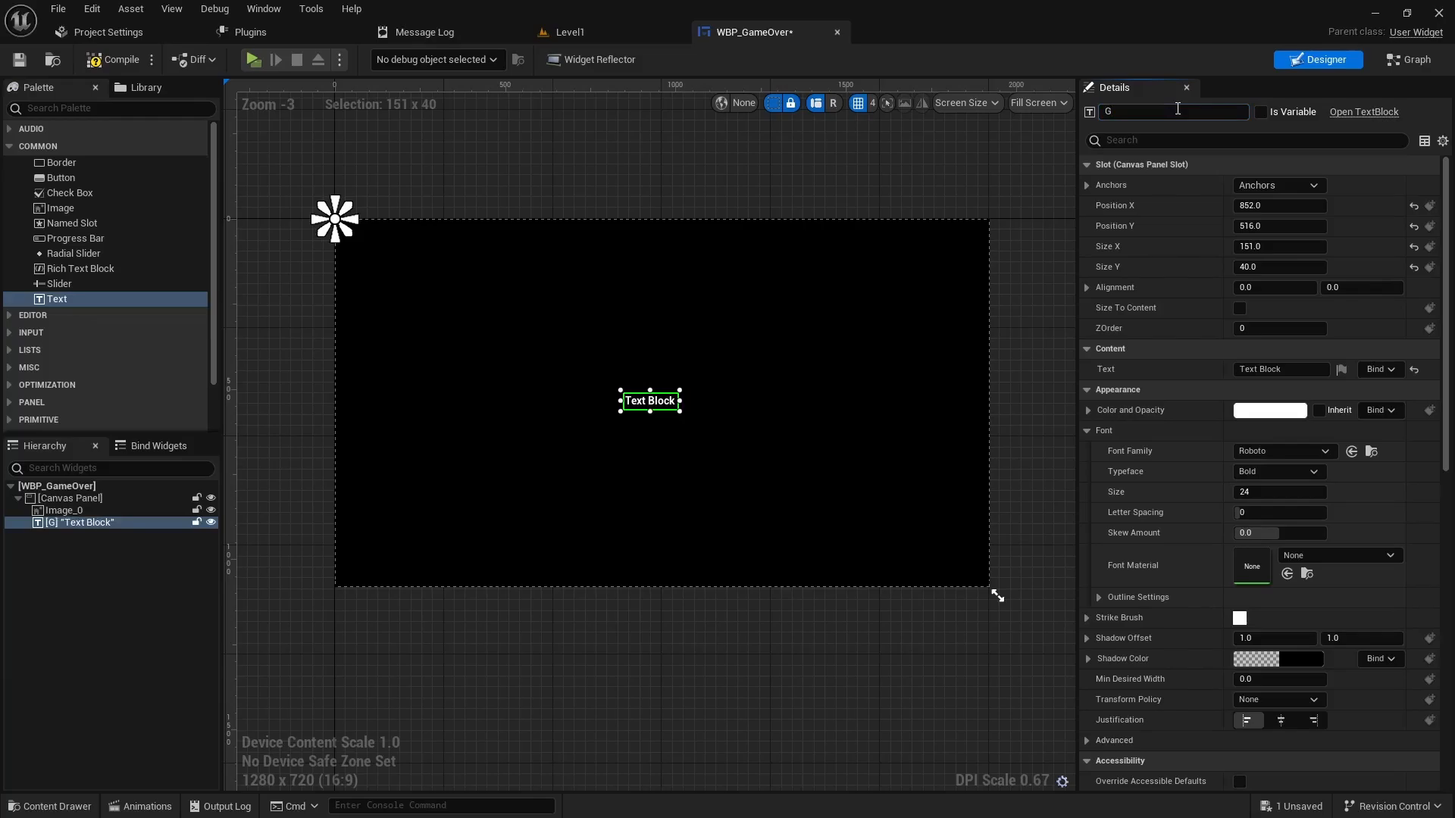
# - Anchor G to the canvas centre with alignment 0.5, 0.5
pyautogui.click(1292, 185)
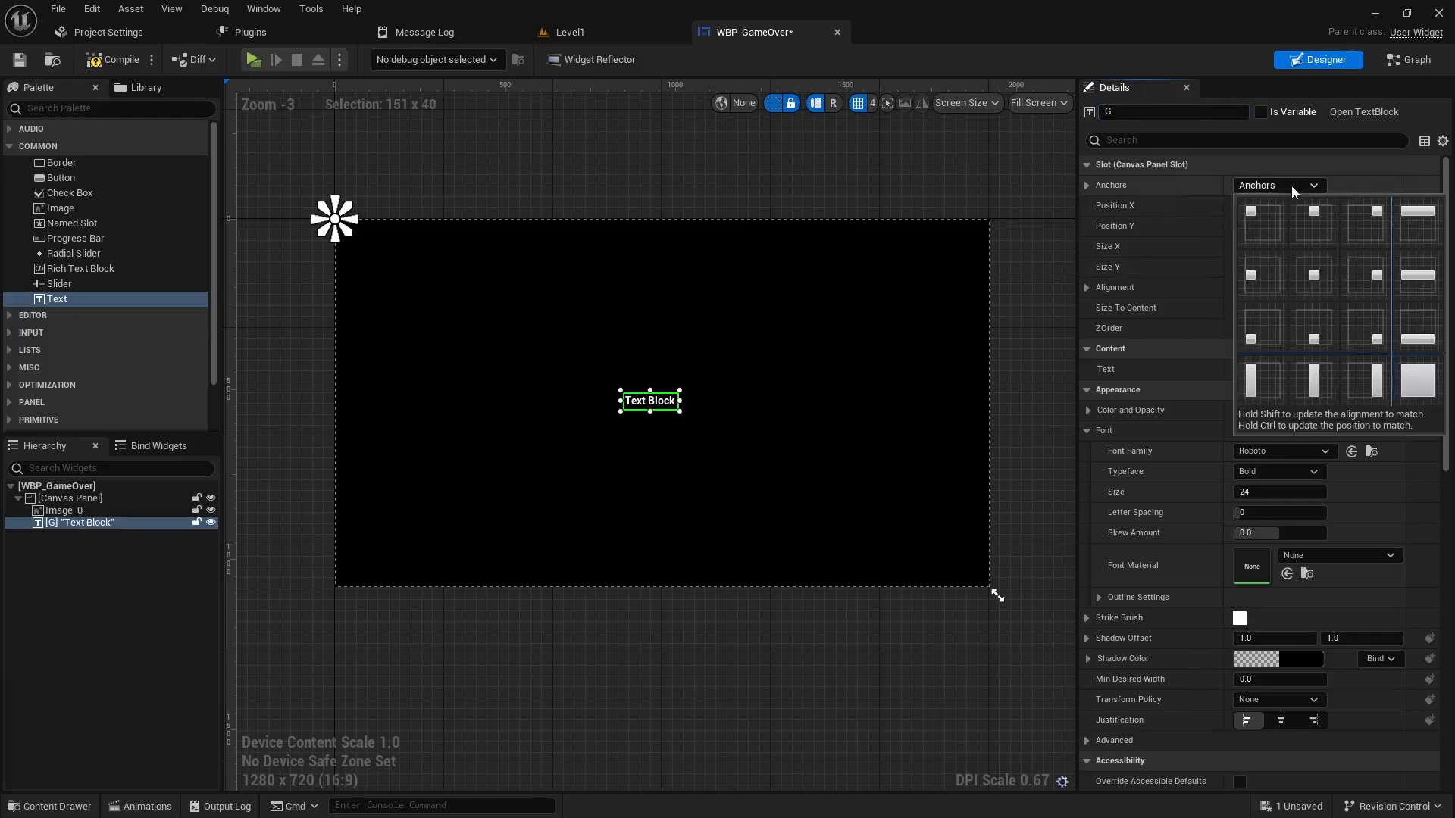
pyautogui.click(1323, 274)
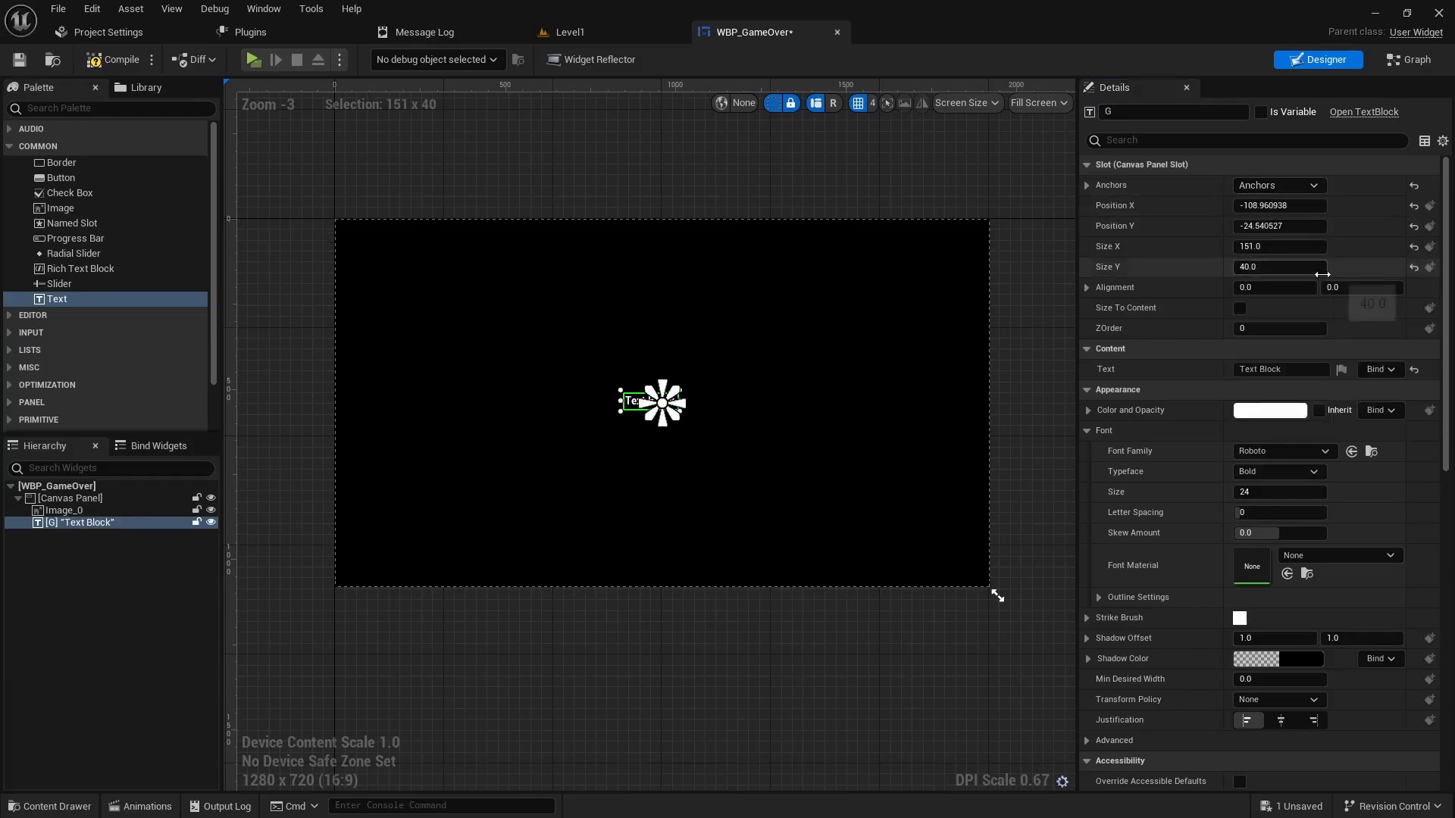
pyautogui.click(1297, 190)
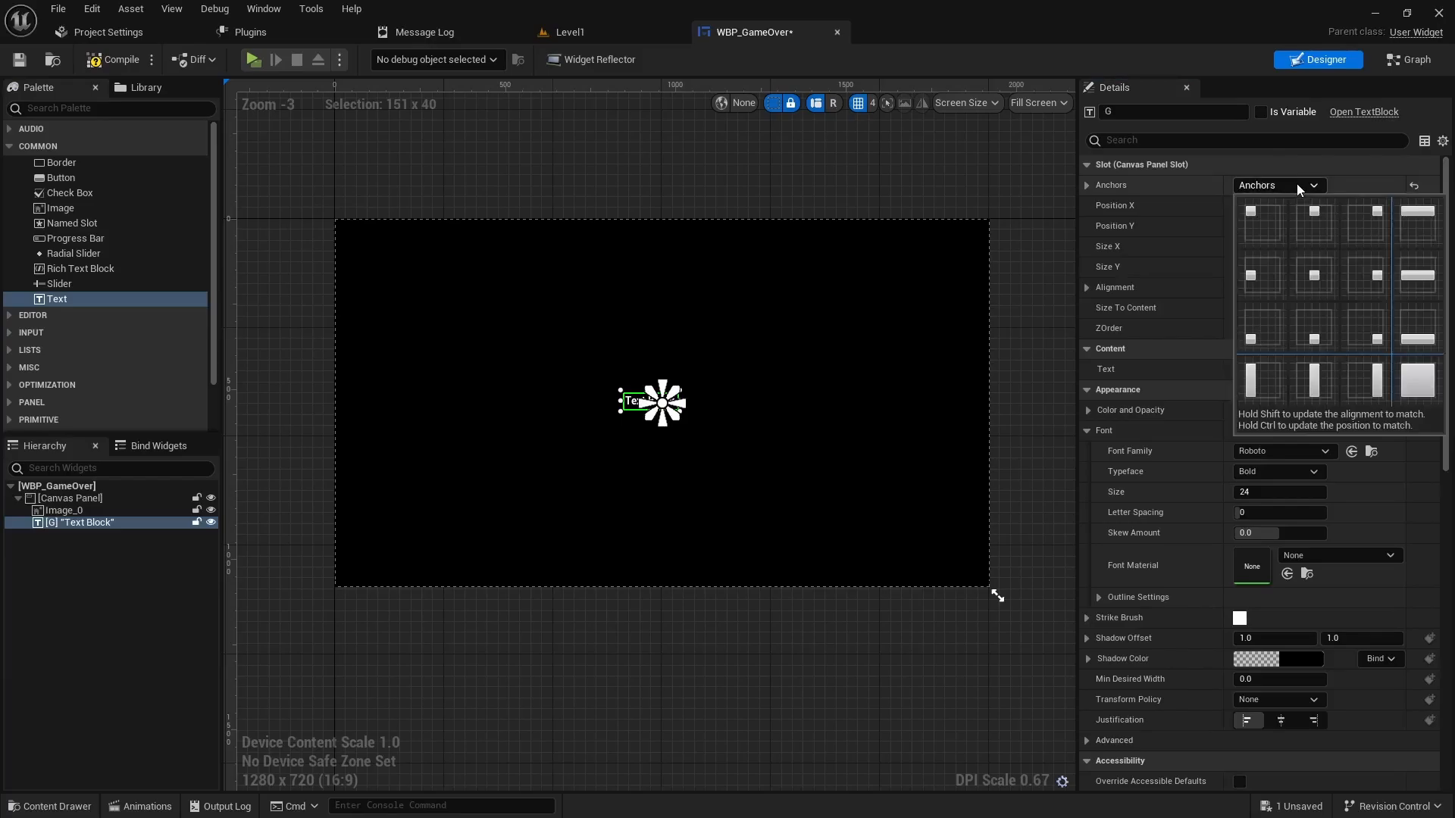
pyautogui.keyDown('ctrl'); pyautogui.click(1317, 280); pyautogui.keyUp('ctrl')
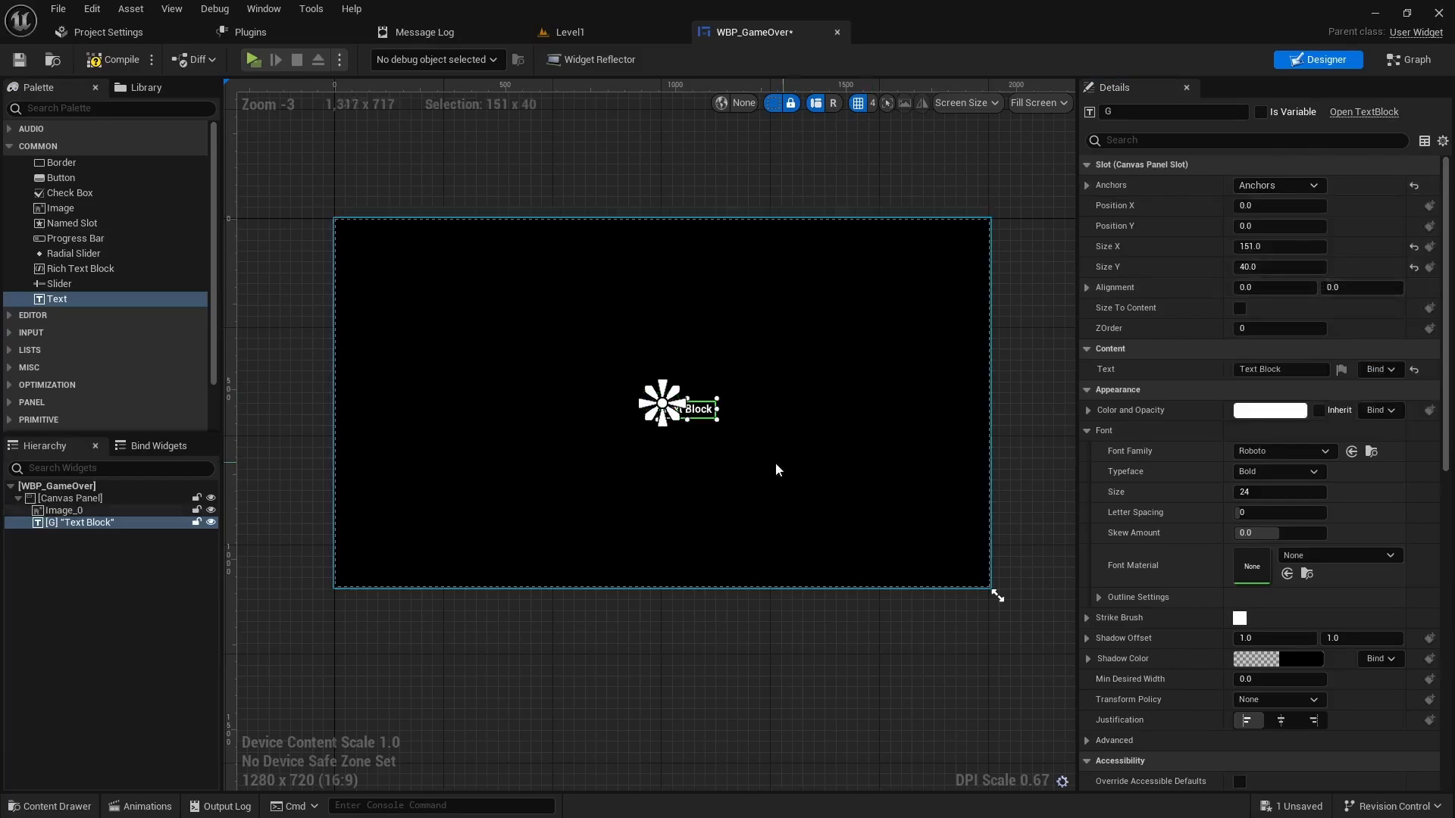
pyautogui.click(1279, 188)
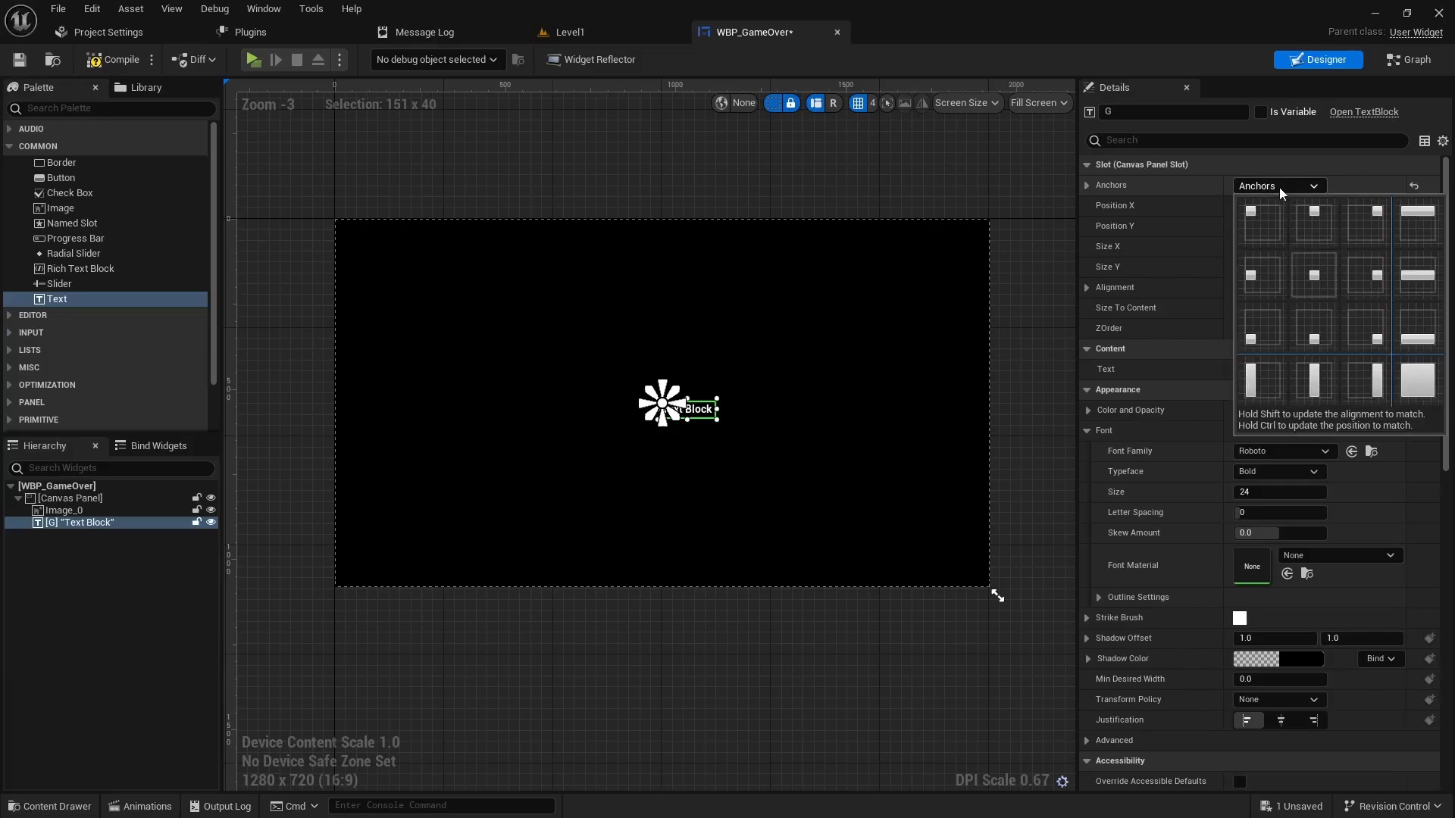
pyautogui.keyDown('ctrl'); pyautogui.click(1311, 279); pyautogui.keyUp('ctrl')
pyautogui.scroll(4, 682, 420)
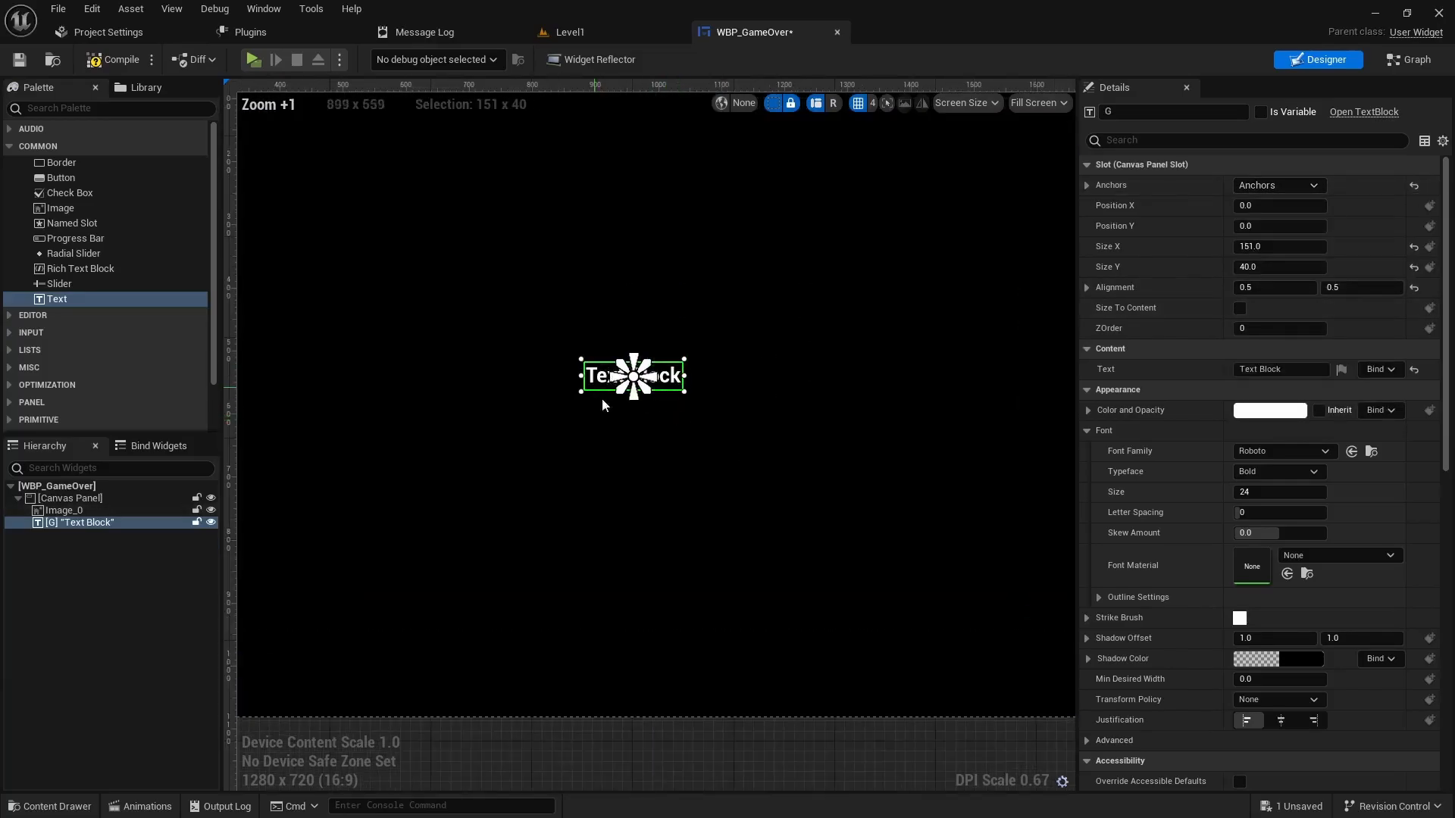
pyautogui.scroll(-2, 785, 341)
pyautogui.scroll(-2, 547, 338)
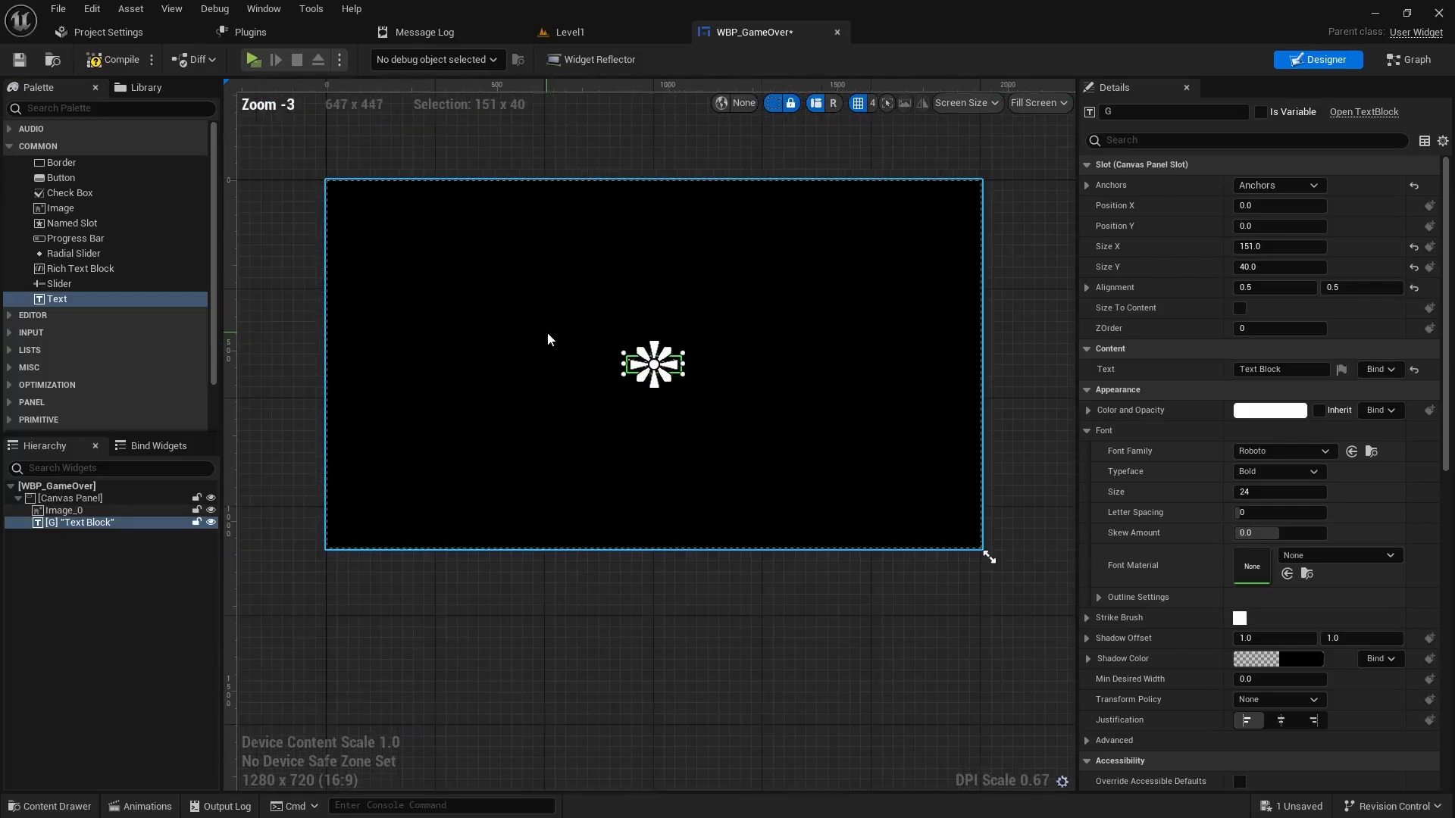
pyautogui.scroll(2, 641, 250)
pyautogui.scroll(-1, 627, 266)
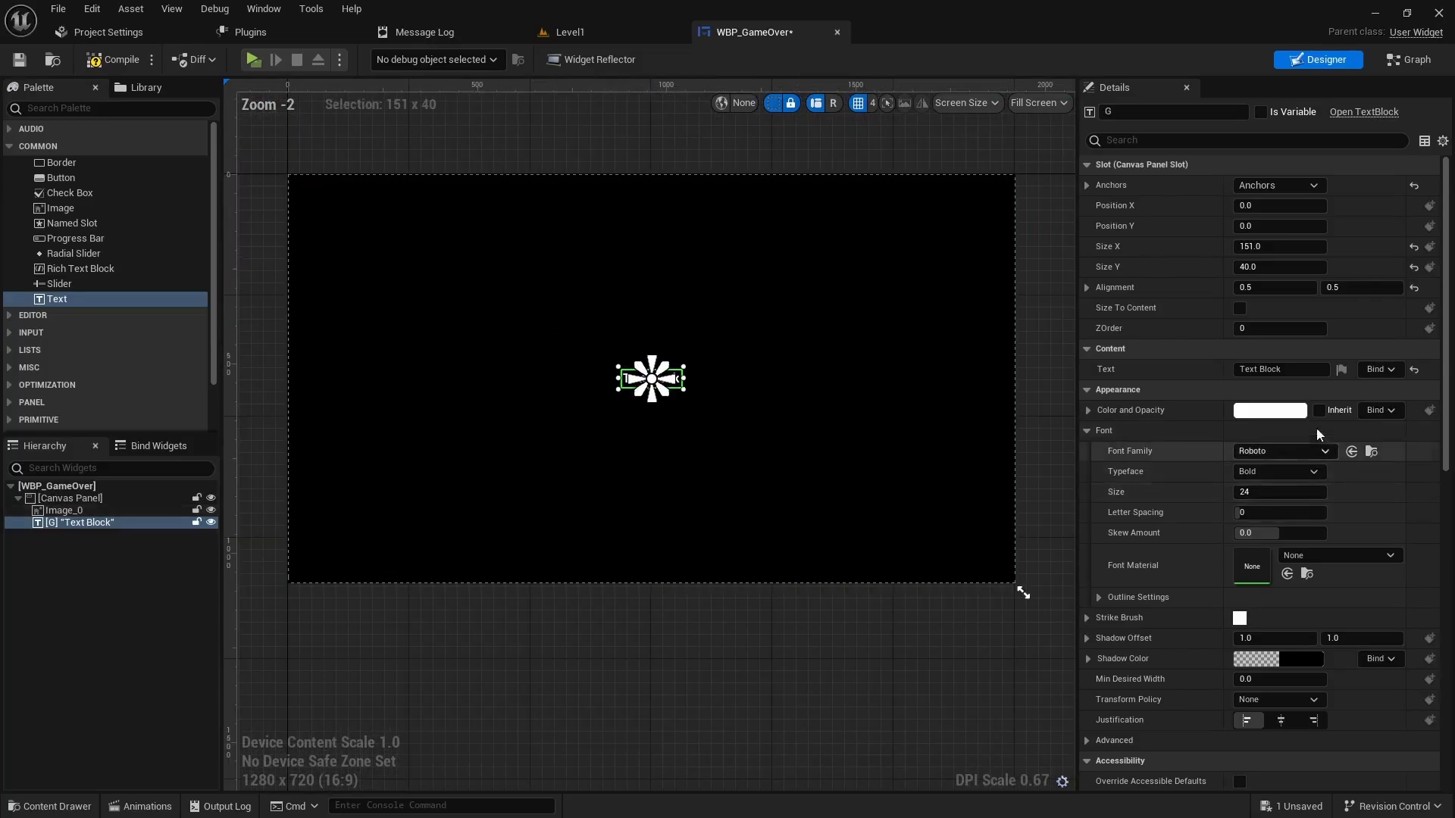
# - Make G's text 'G' in Pixel_Font, size 200, with Size To Content ticked
pyautogui.click(1280, 369)
pyautogui.write('G')
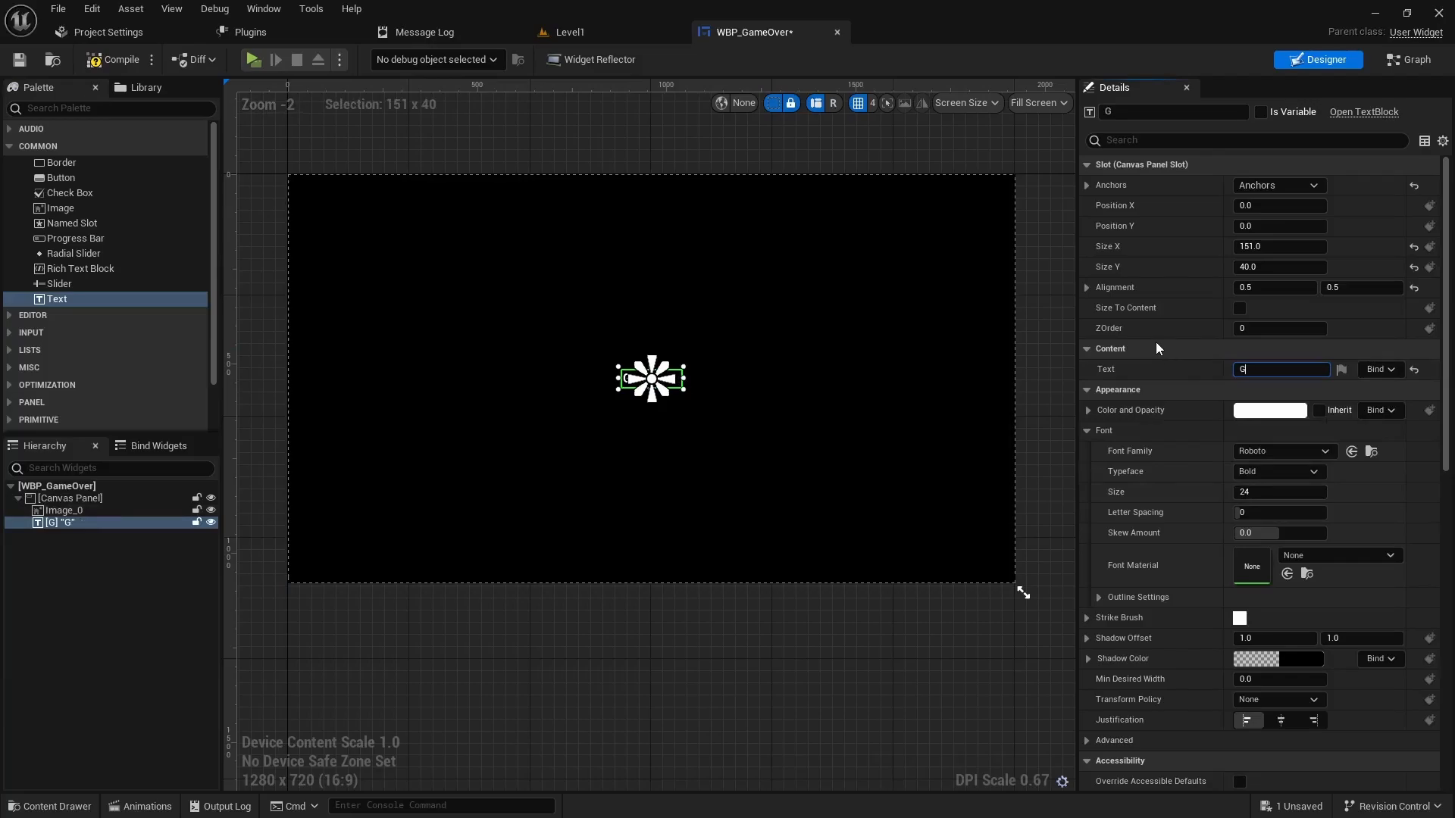
pyautogui.click(1275, 492)
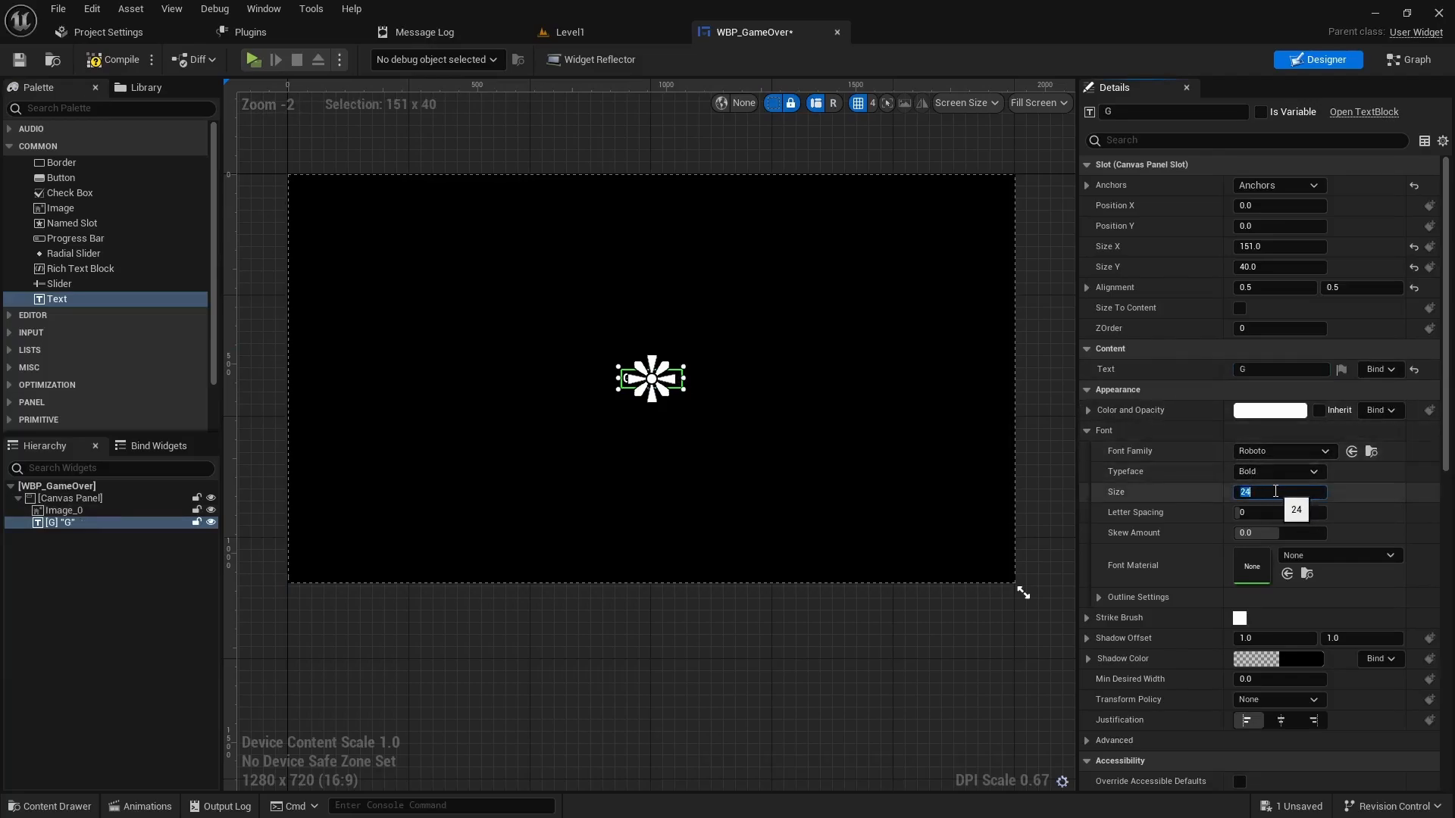
pyautogui.press('Return')
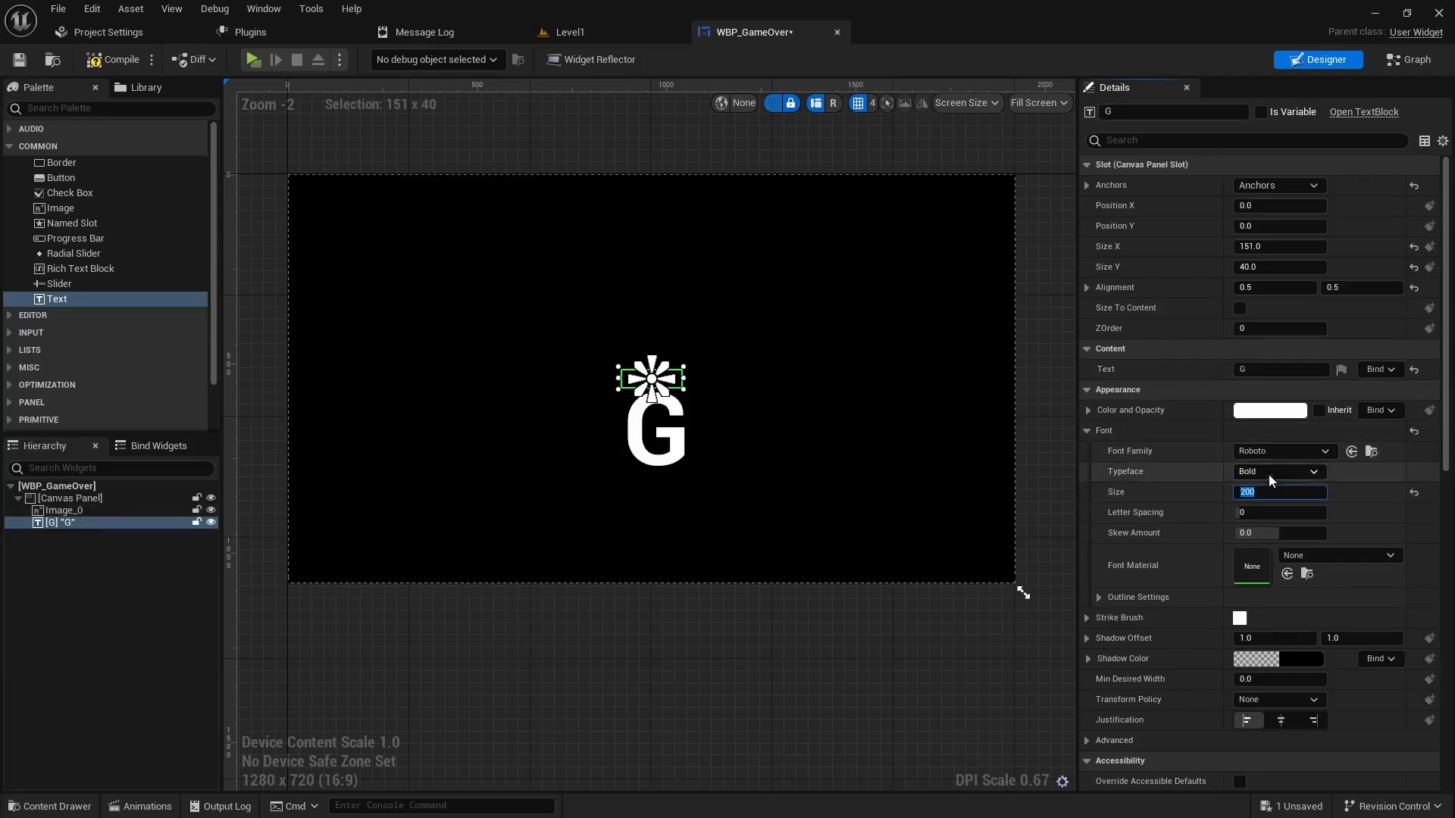
pyautogui.click(1240, 308)
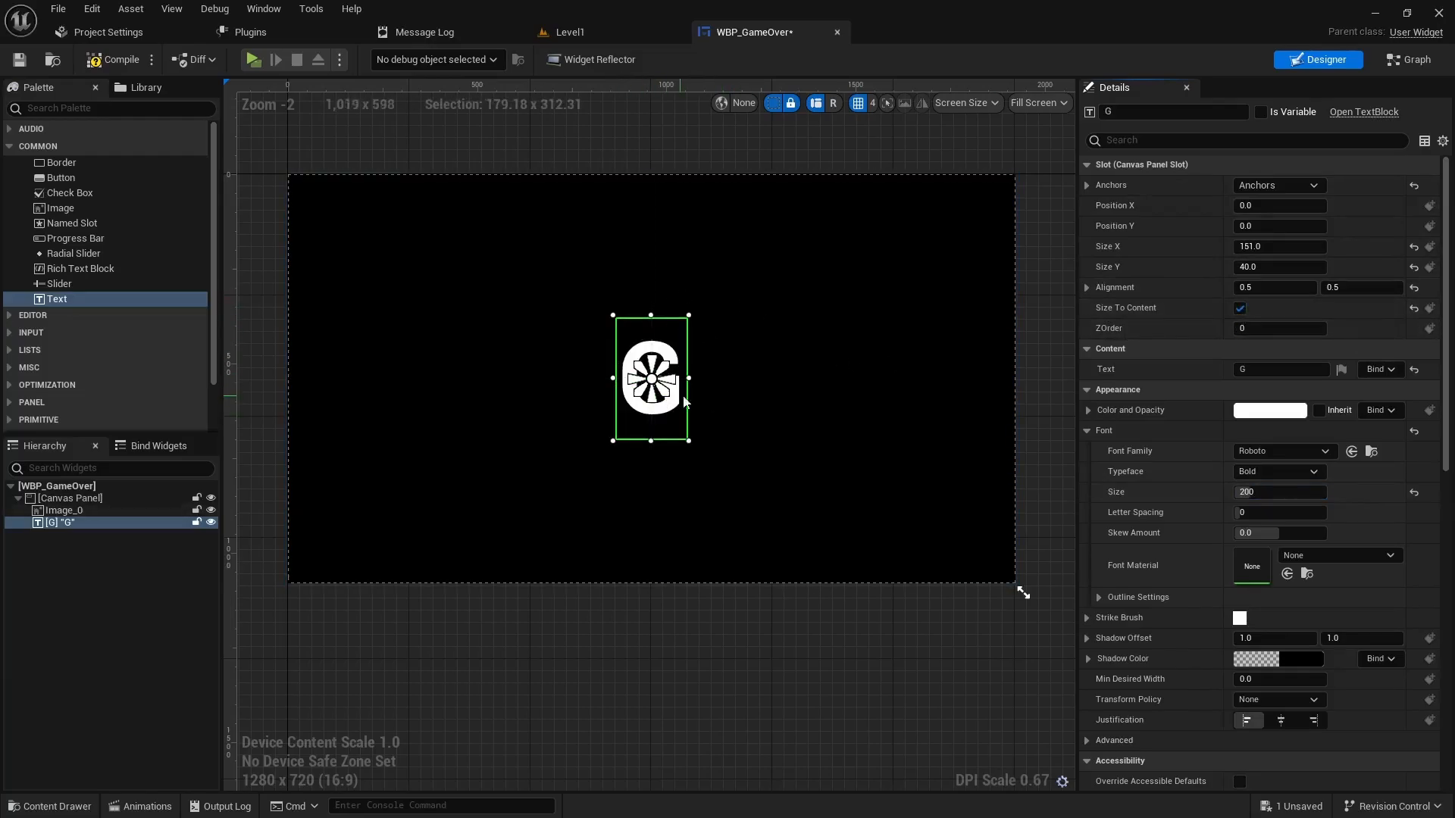
pyautogui.click(1276, 452)
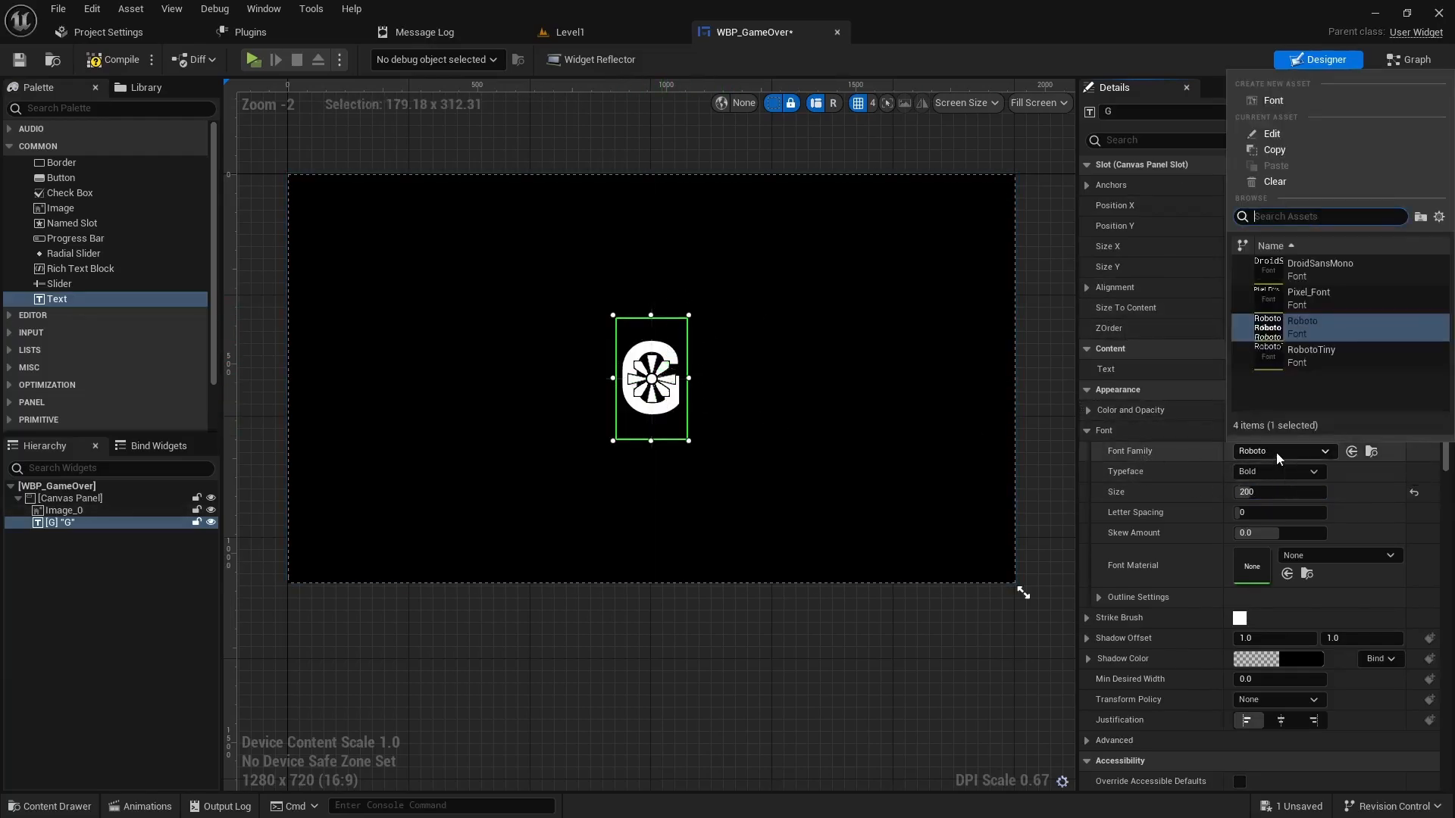
pyautogui.click(1302, 299)
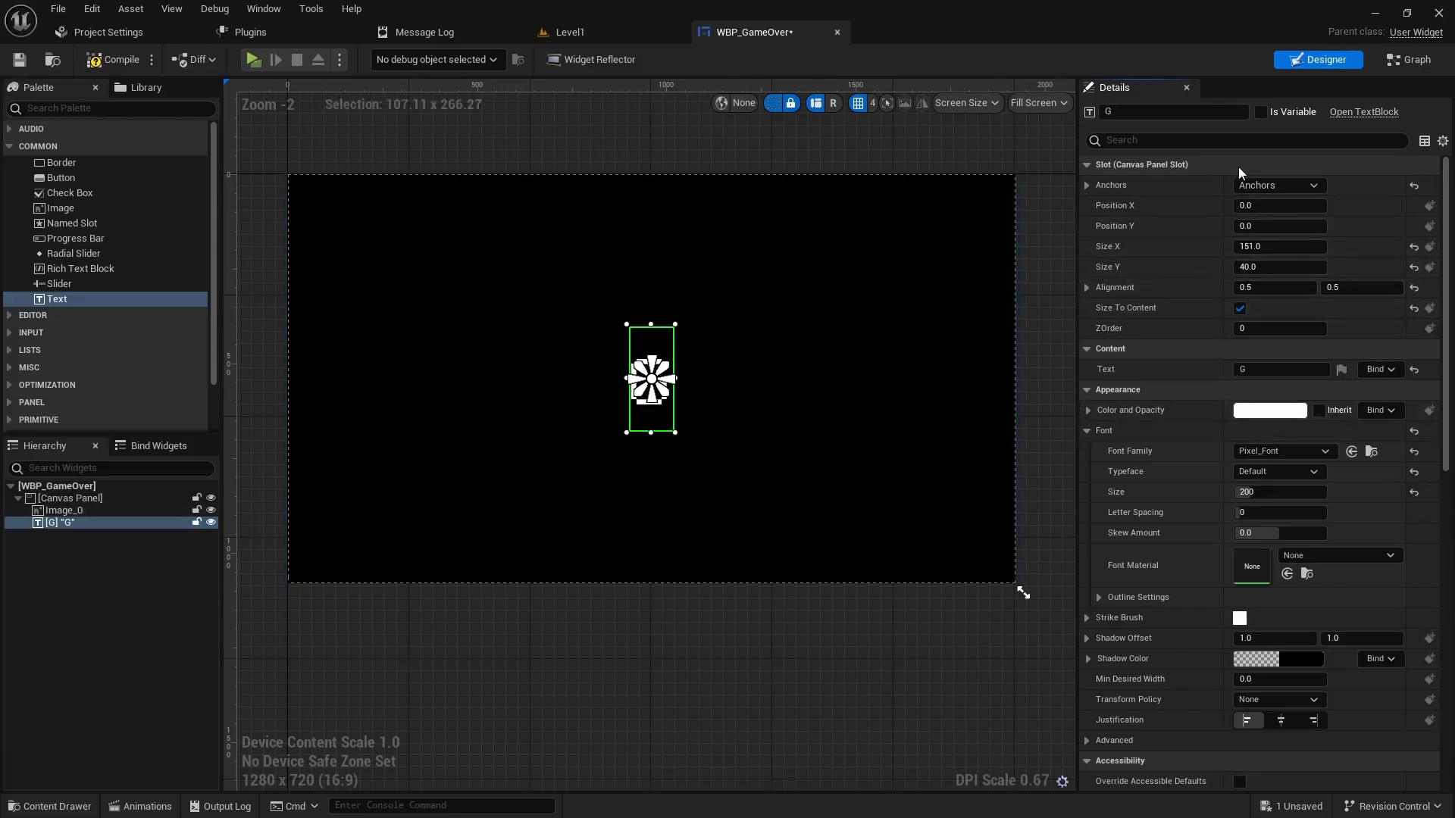
# - Move G to Position X -700 and duplicate it
pyautogui.click(1295, 206)
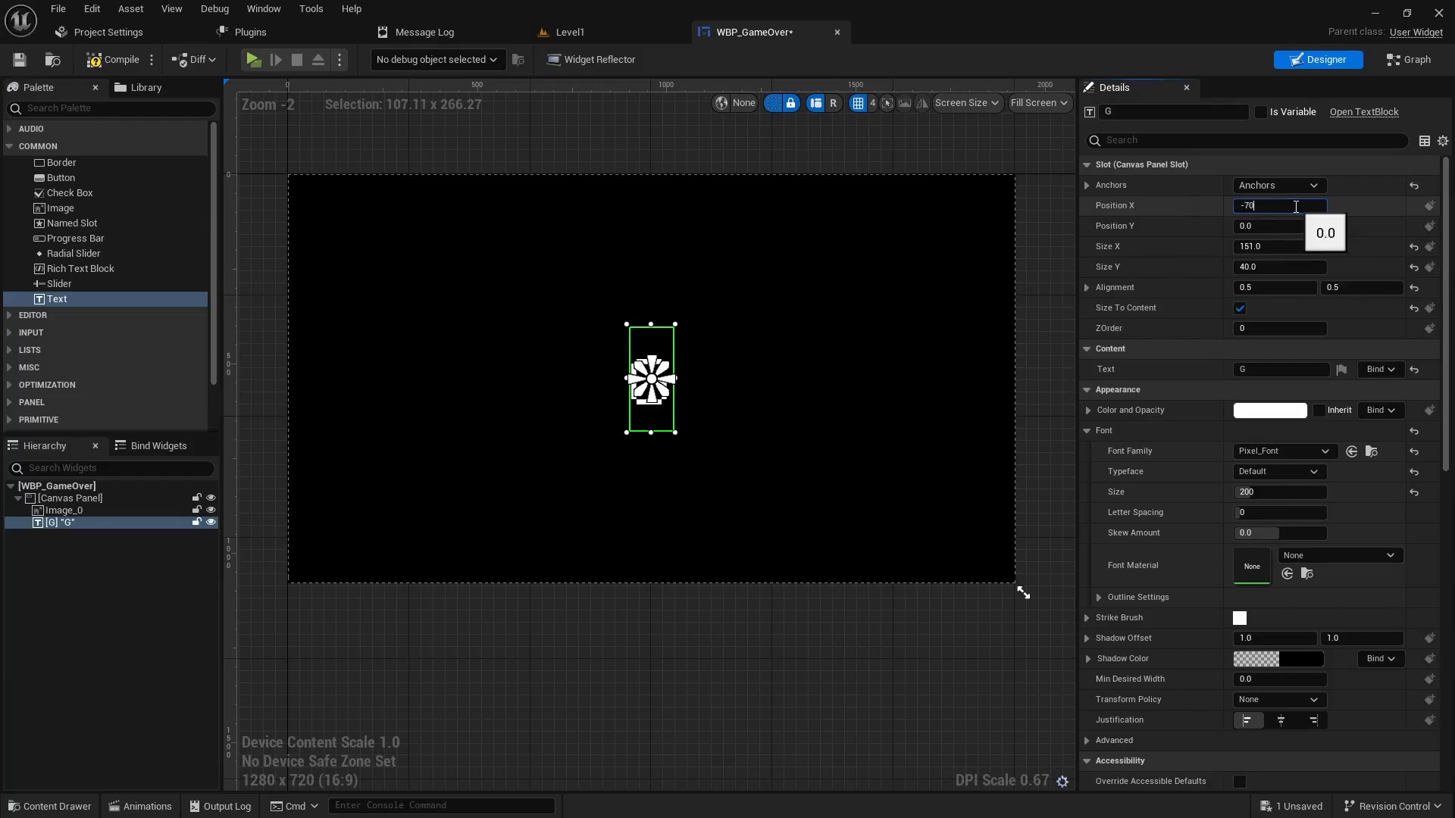
pyautogui.write('-700')
pyautogui.press('Return')
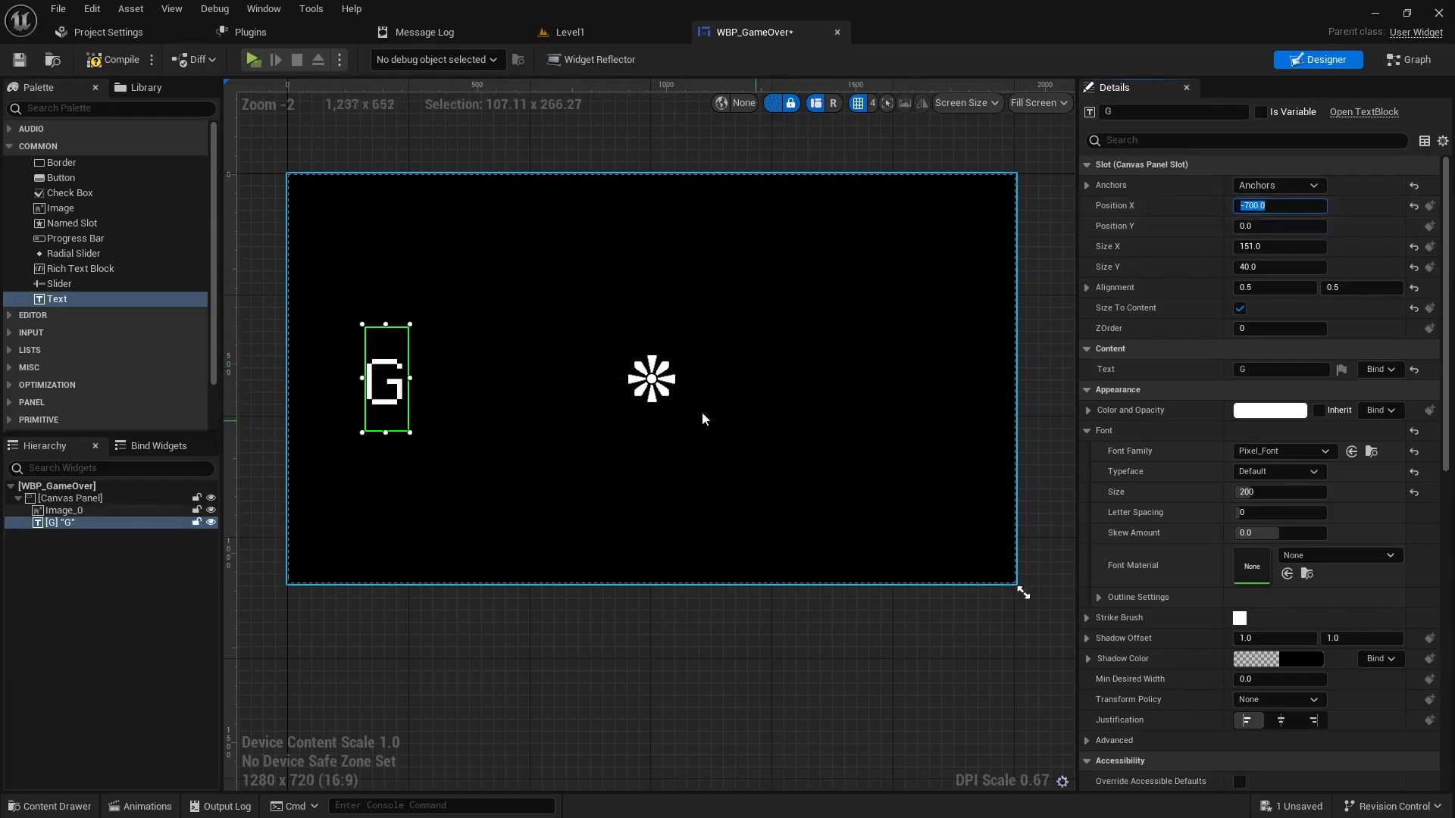
pyautogui.rightClick(64, 533)
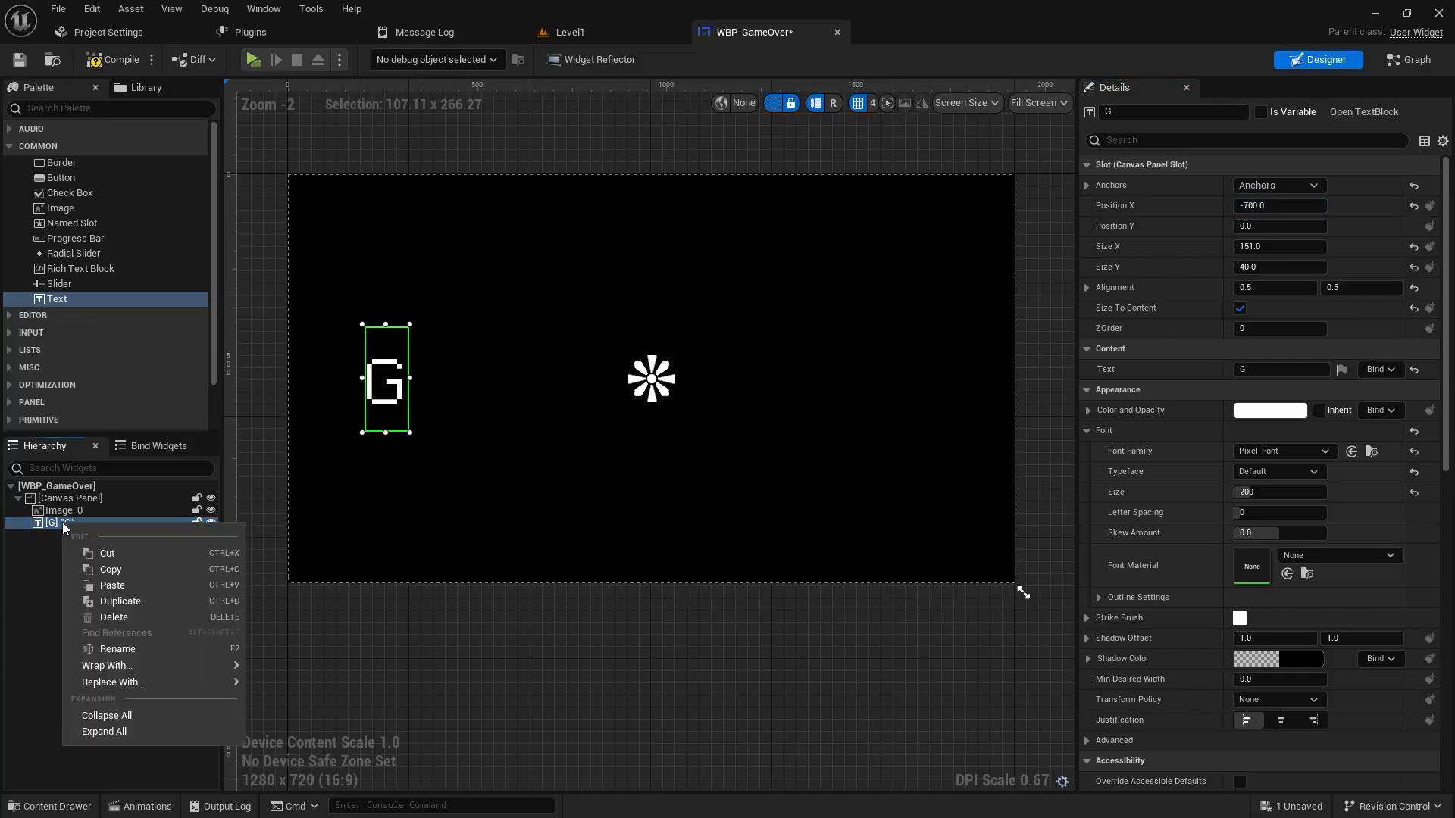
pyautogui.click(98, 601)
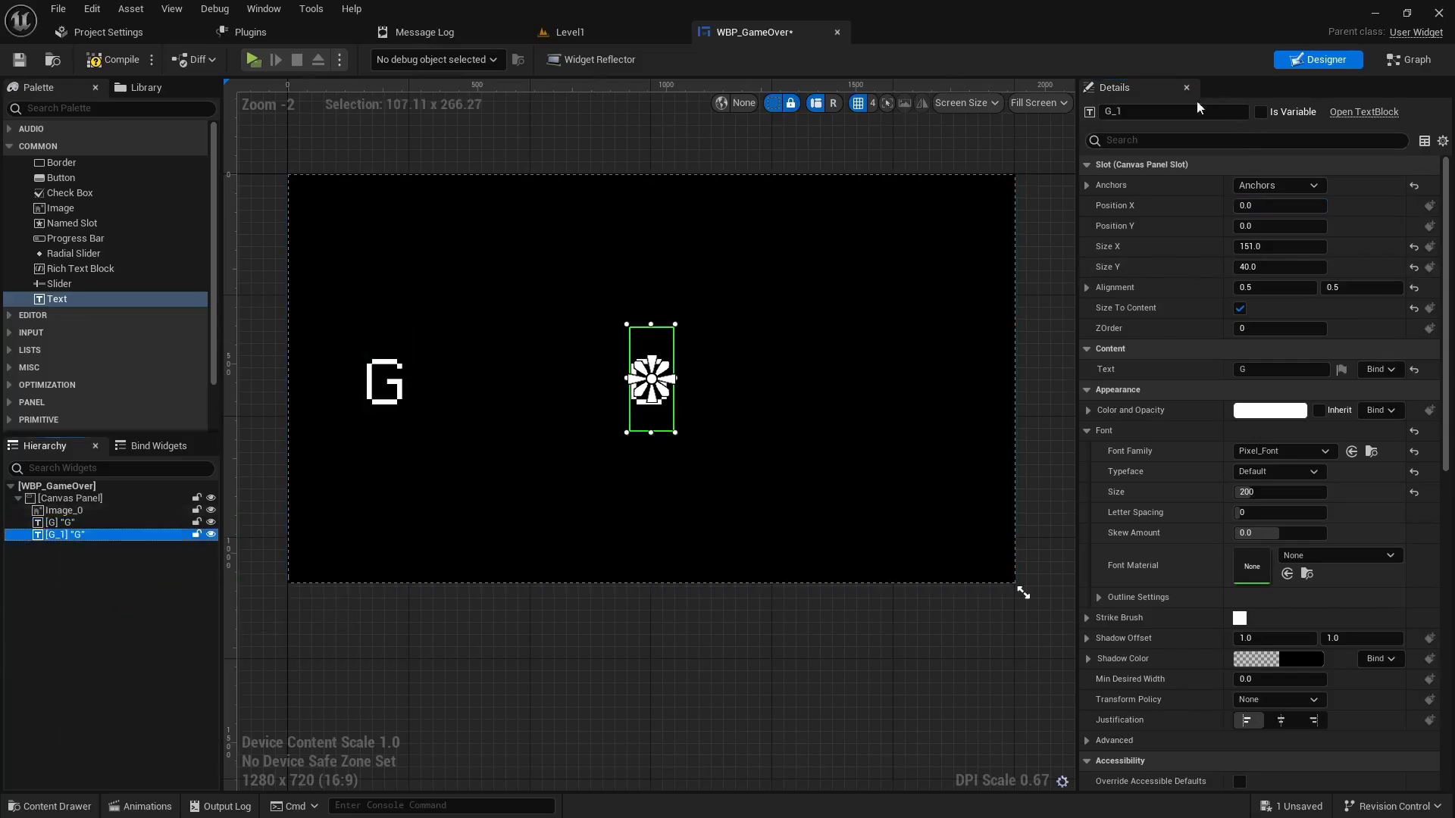
# - Turn the G copy into letter A at Position X -550
pyautogui.click(1150, 111)
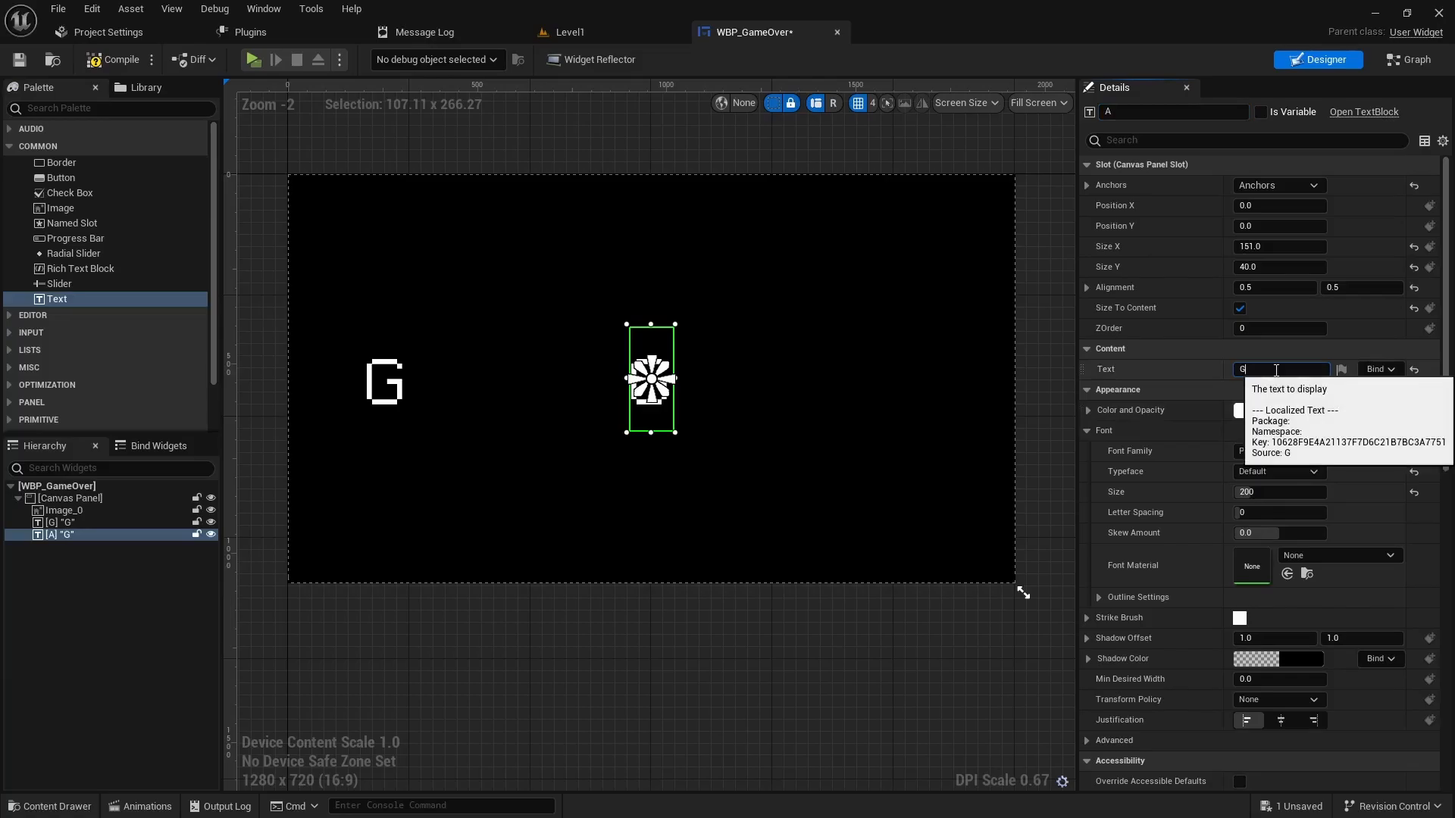
pyautogui.press('Return')
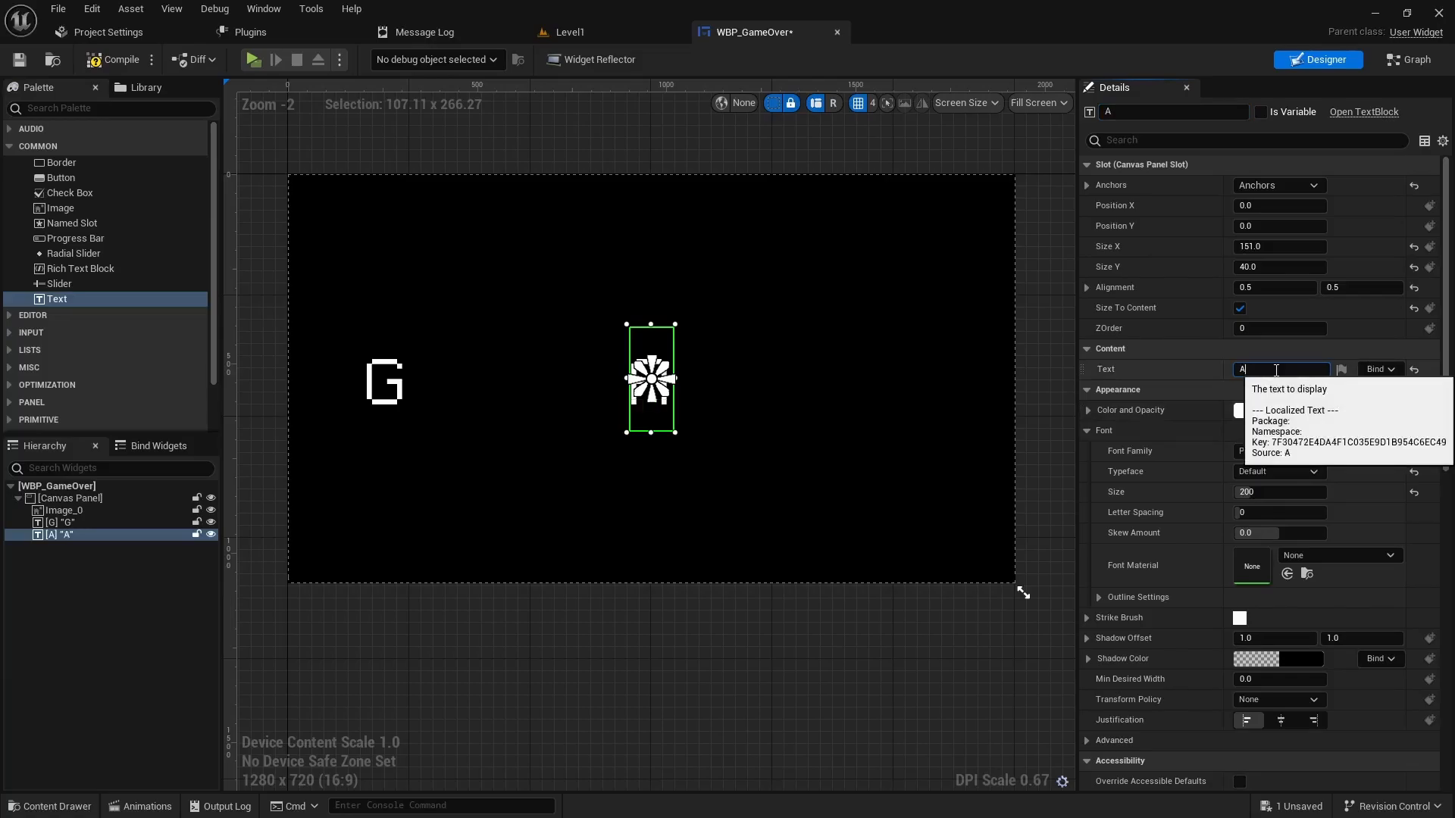
pyautogui.click(1268, 206)
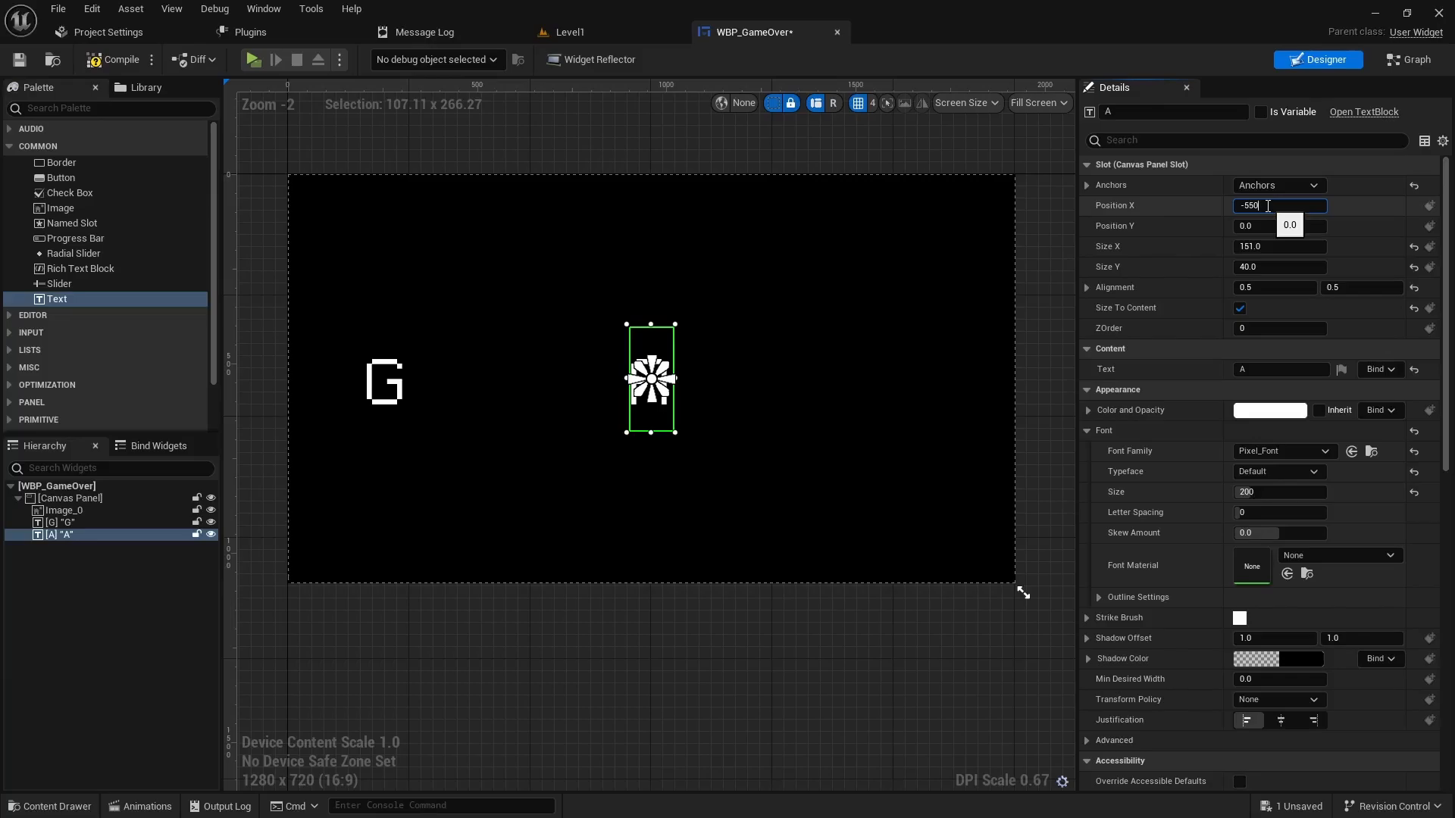
pyautogui.press('Return')
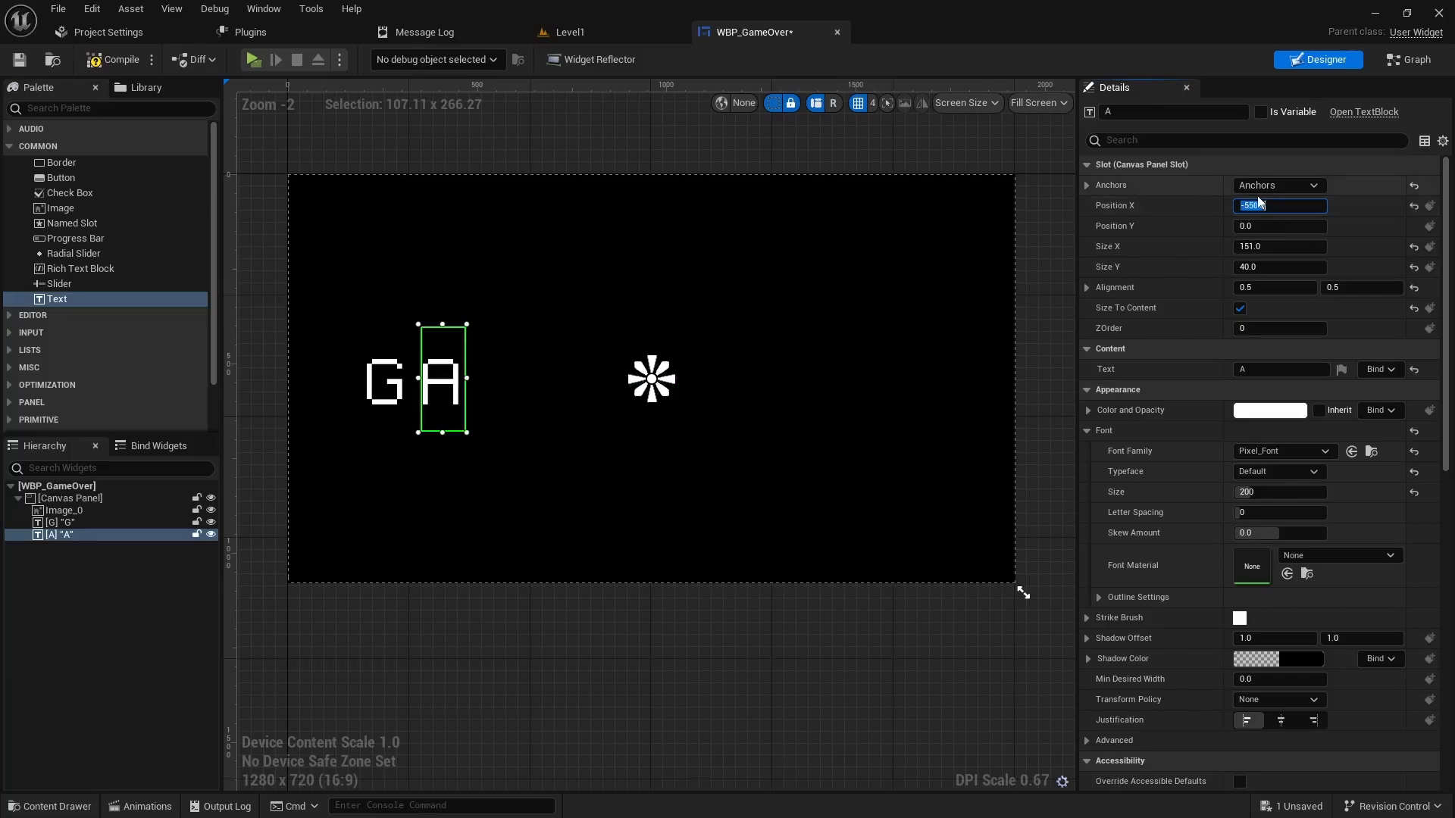
# - Duplicate A into letter M at Position X -400, then duplicate M
pyautogui.rightClick(59, 538)
pyautogui.click(117, 612)
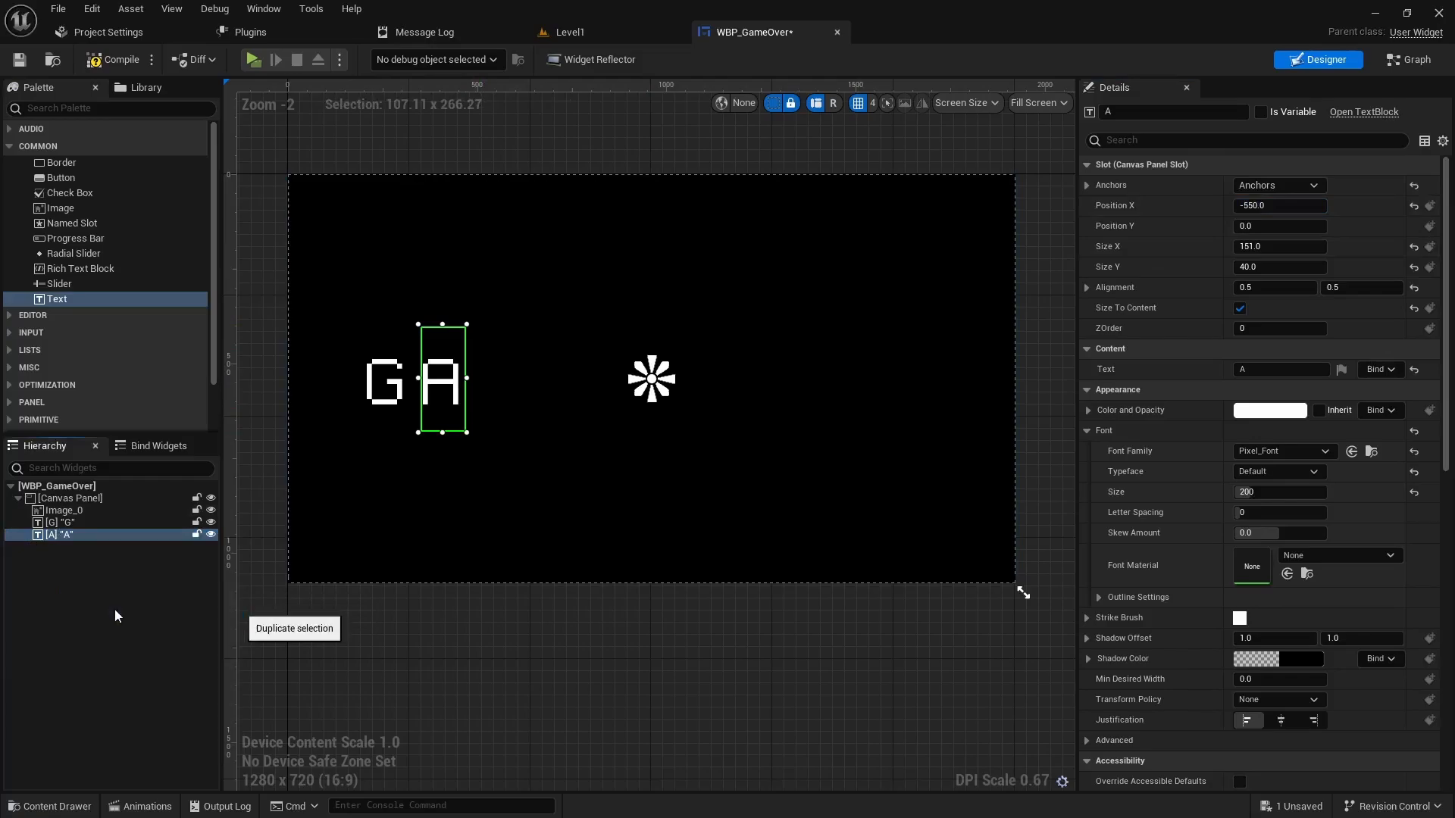
pyautogui.click(1130, 112)
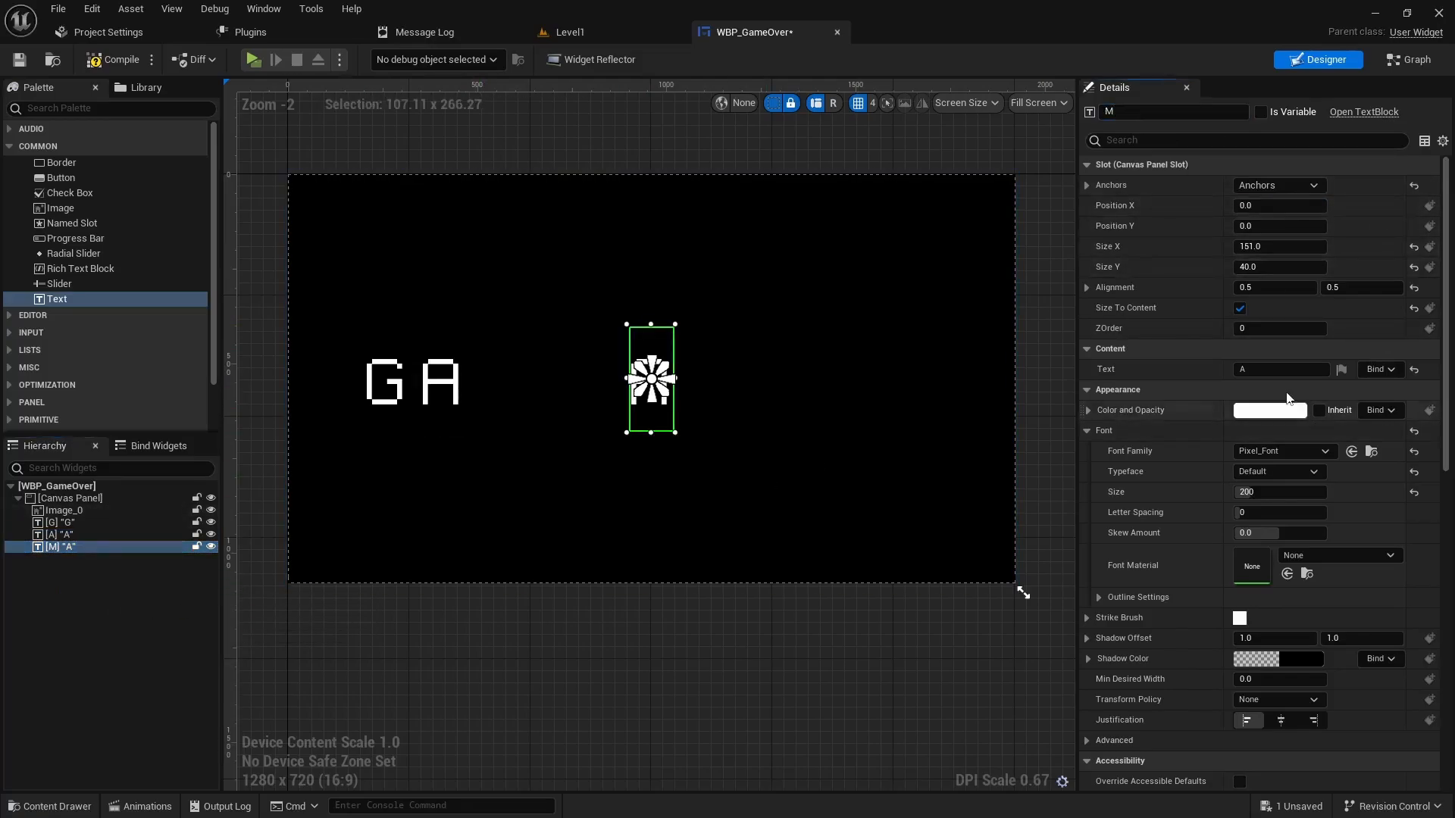
pyautogui.click(1264, 370)
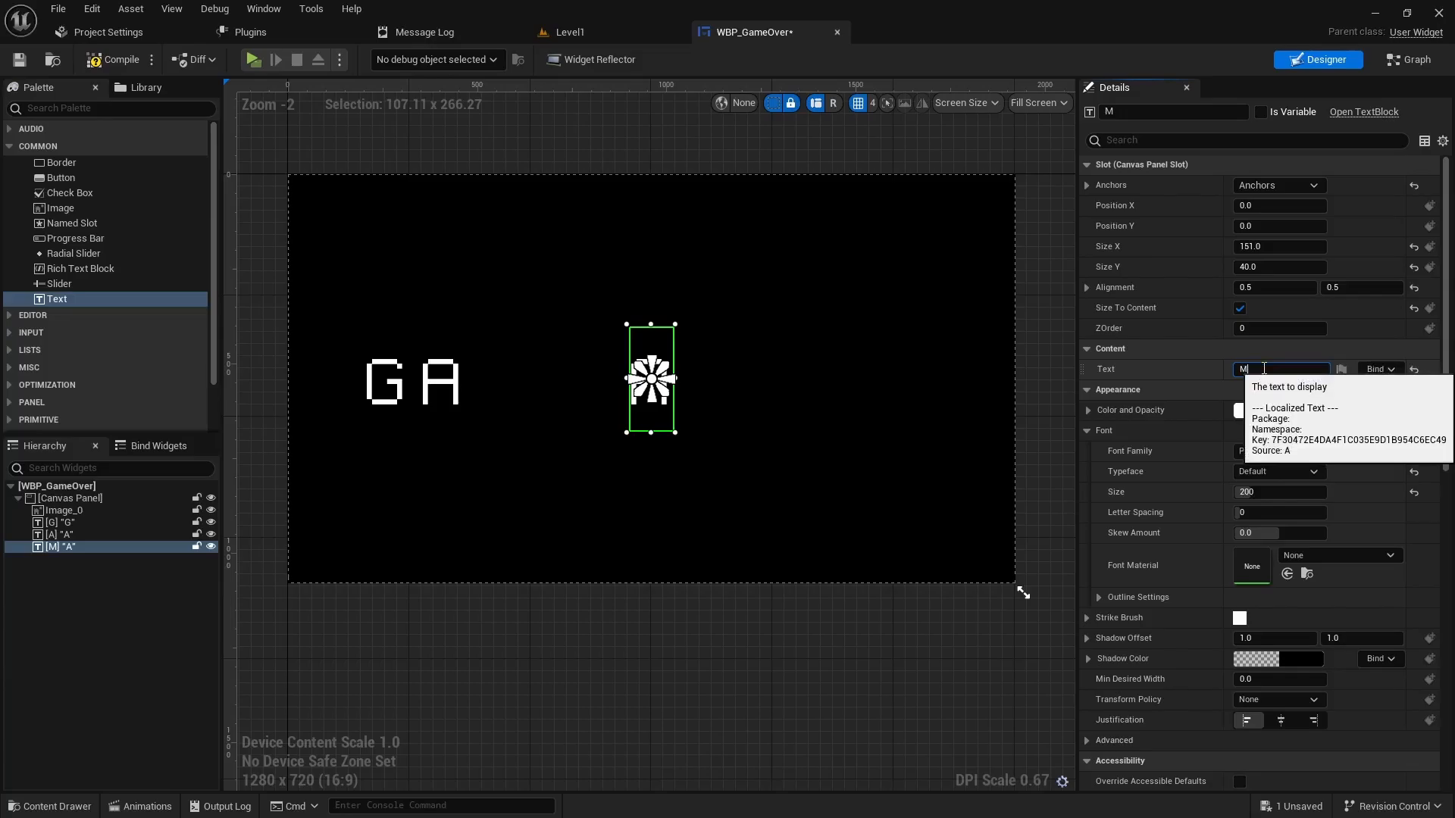
pyautogui.write('M')
pyautogui.press('Return')
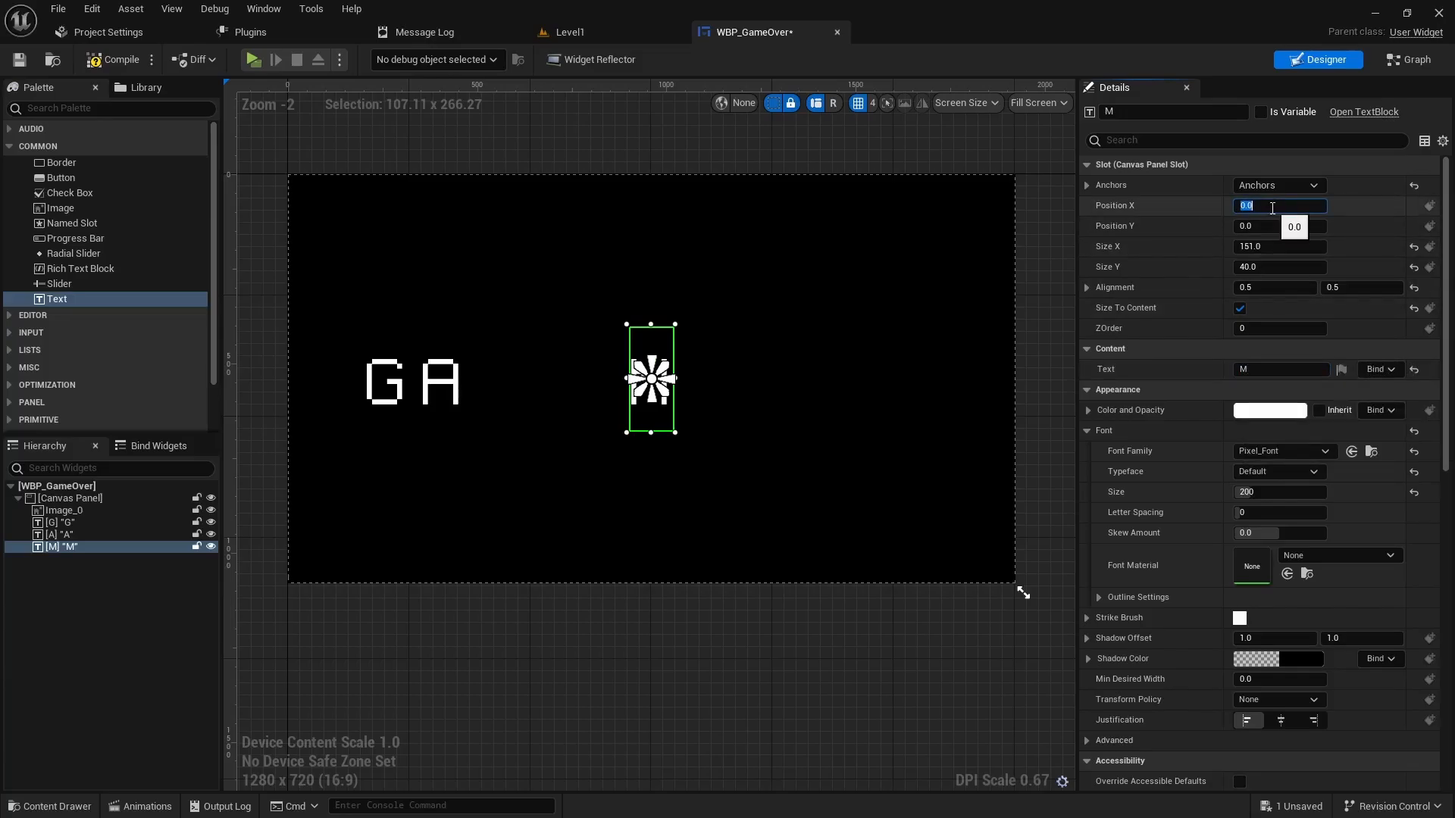
pyautogui.click(1272, 207)
pyautogui.write('-400')
pyautogui.press('Return')
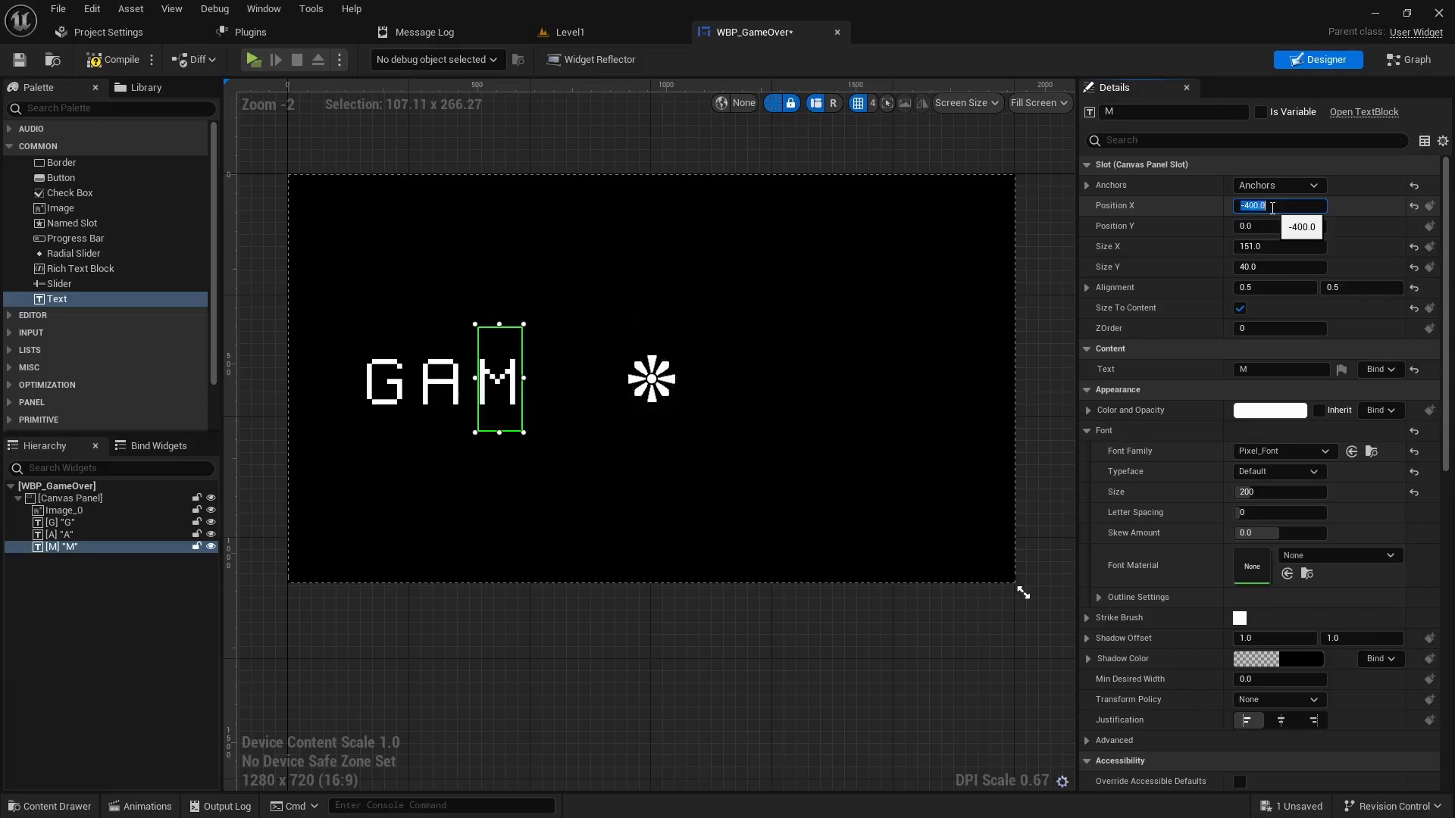
pyautogui.rightClick(63, 546)
pyautogui.click(142, 617)
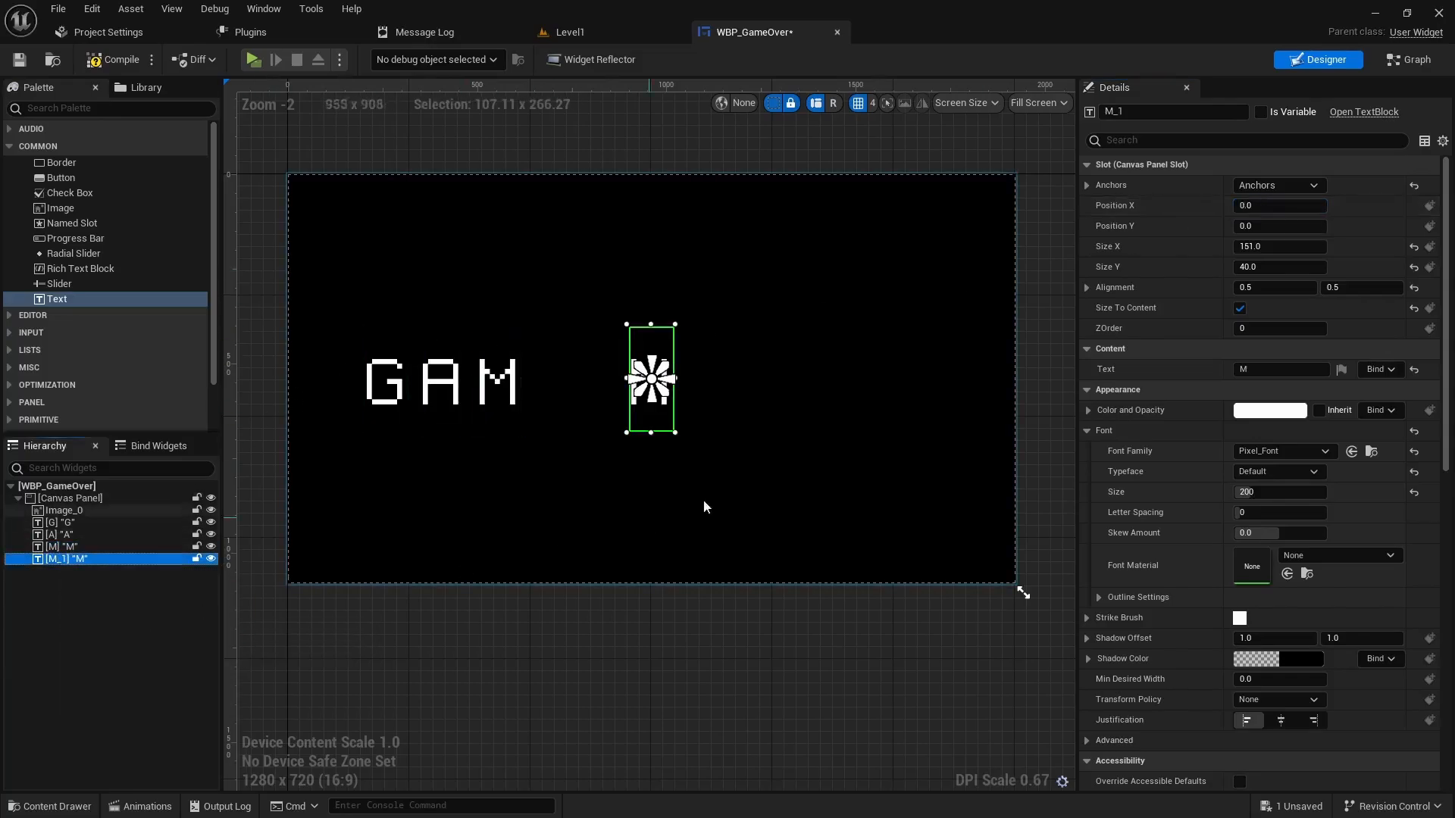
# - Turn the M copy into letter E at Position X -250
pyautogui.click(1132, 112)
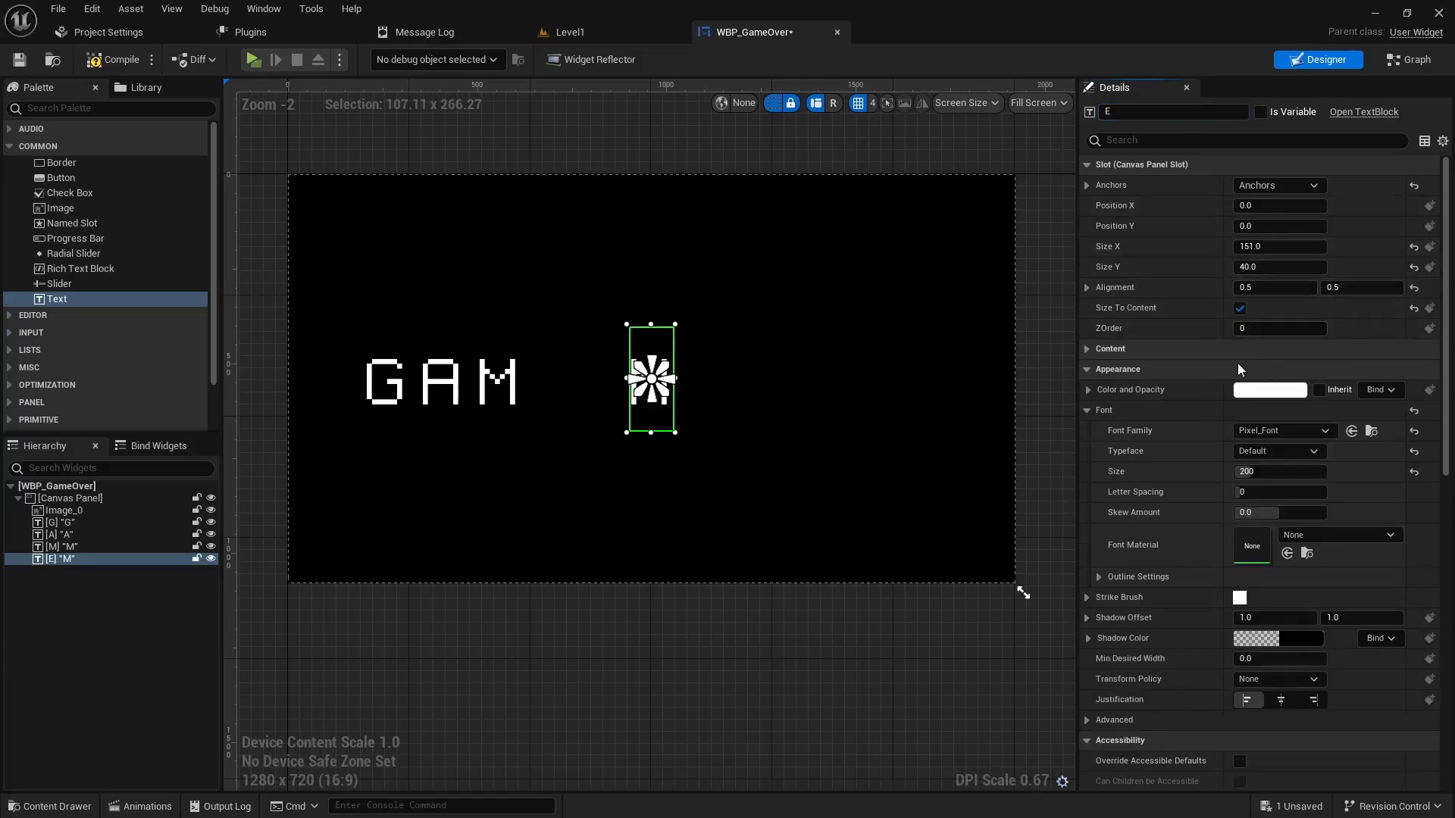
pyautogui.click(1268, 367)
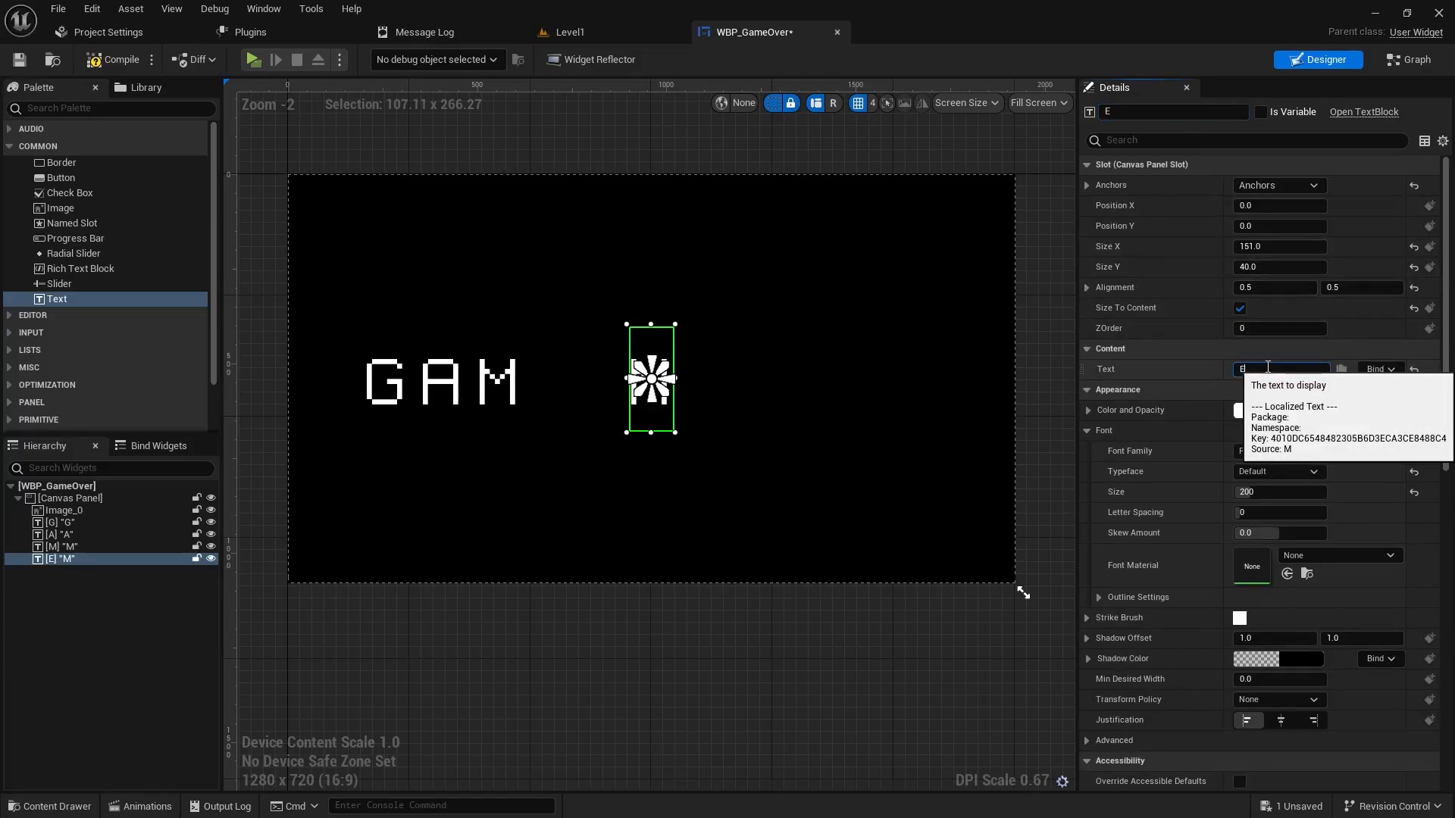
pyautogui.click(1268, 206)
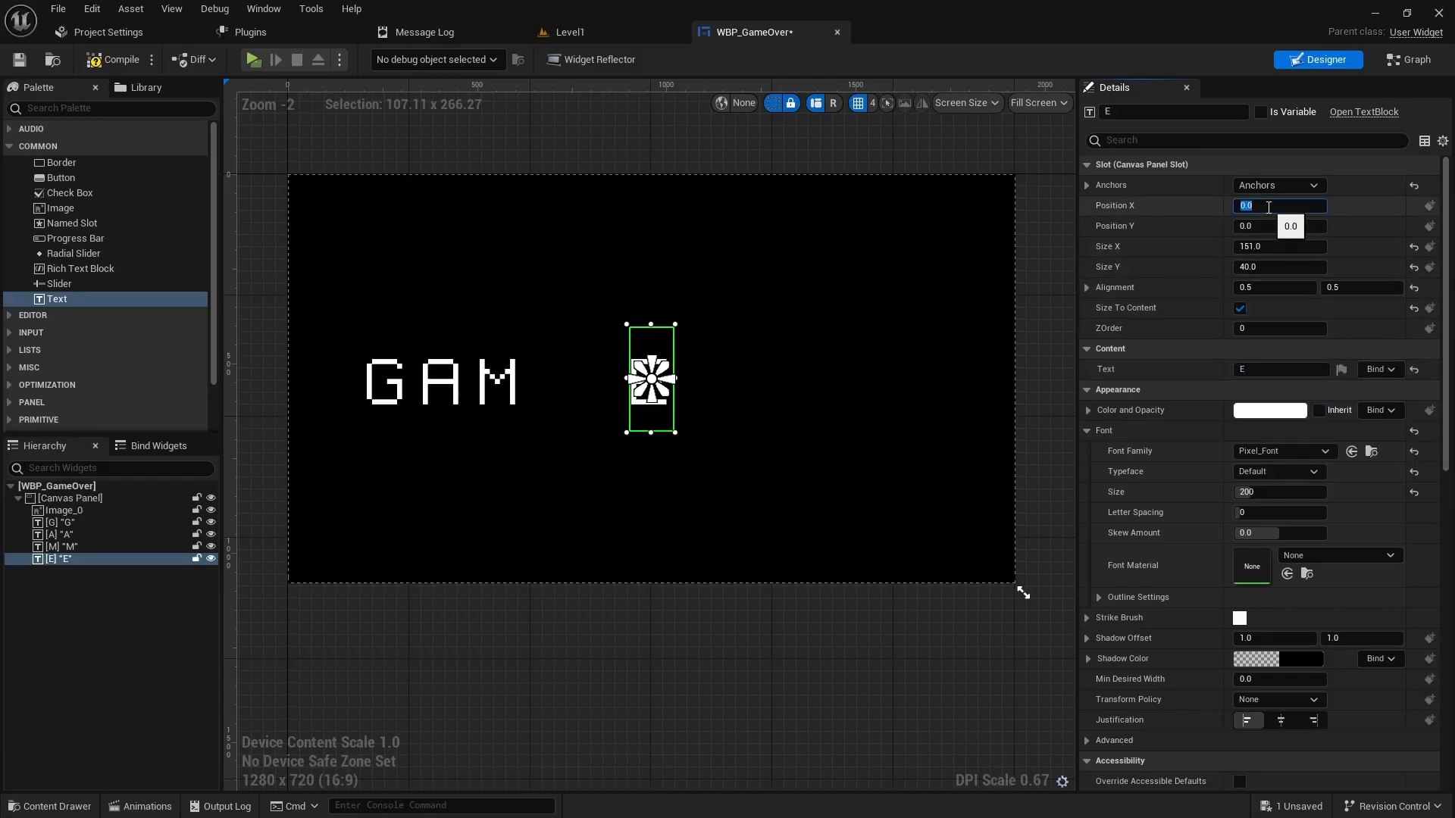
pyautogui.press('Return')
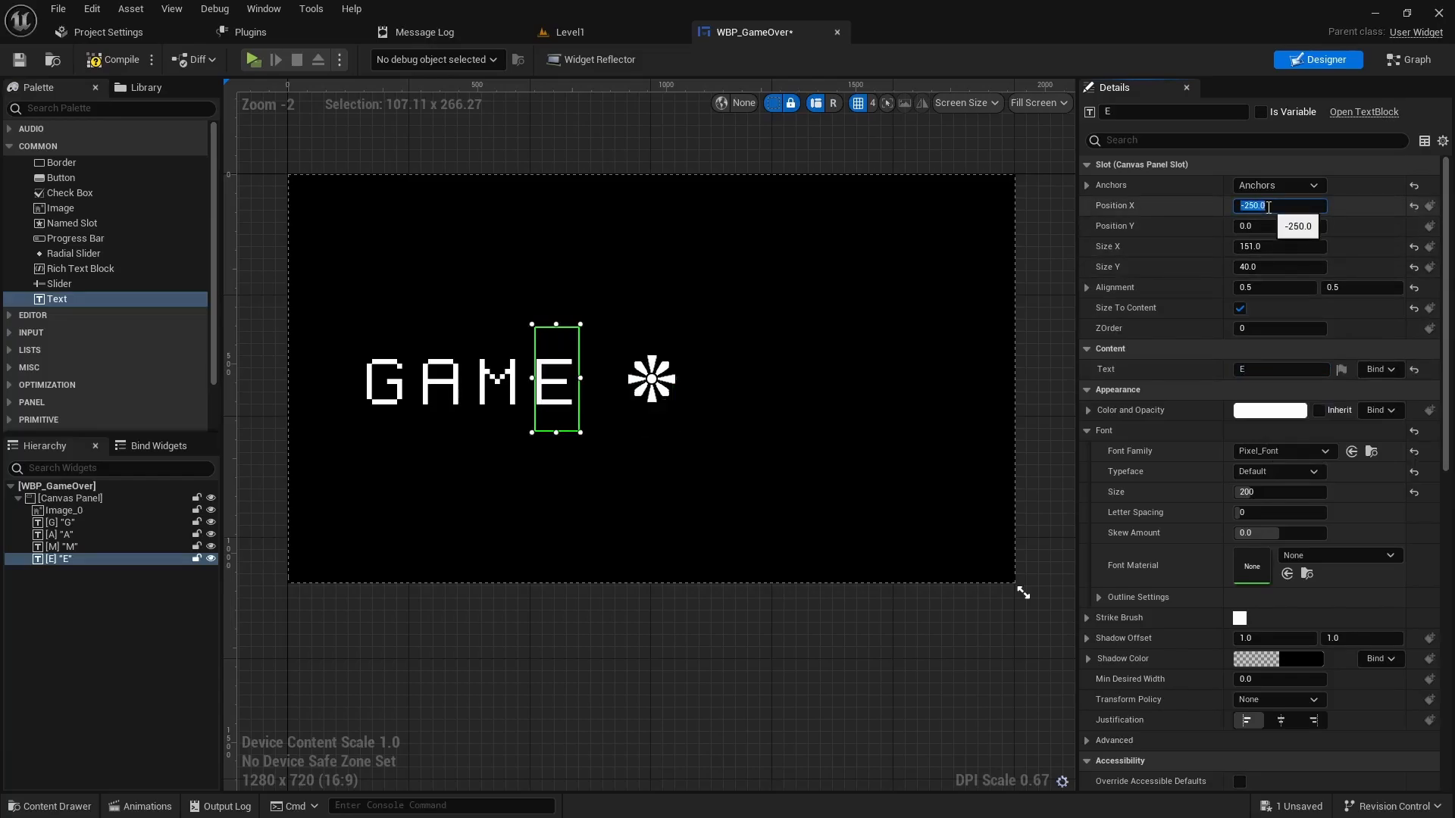
# - Duplicate E into letter O at Position X 250, then begin duplicating O
pyautogui.rightClick(65, 559)
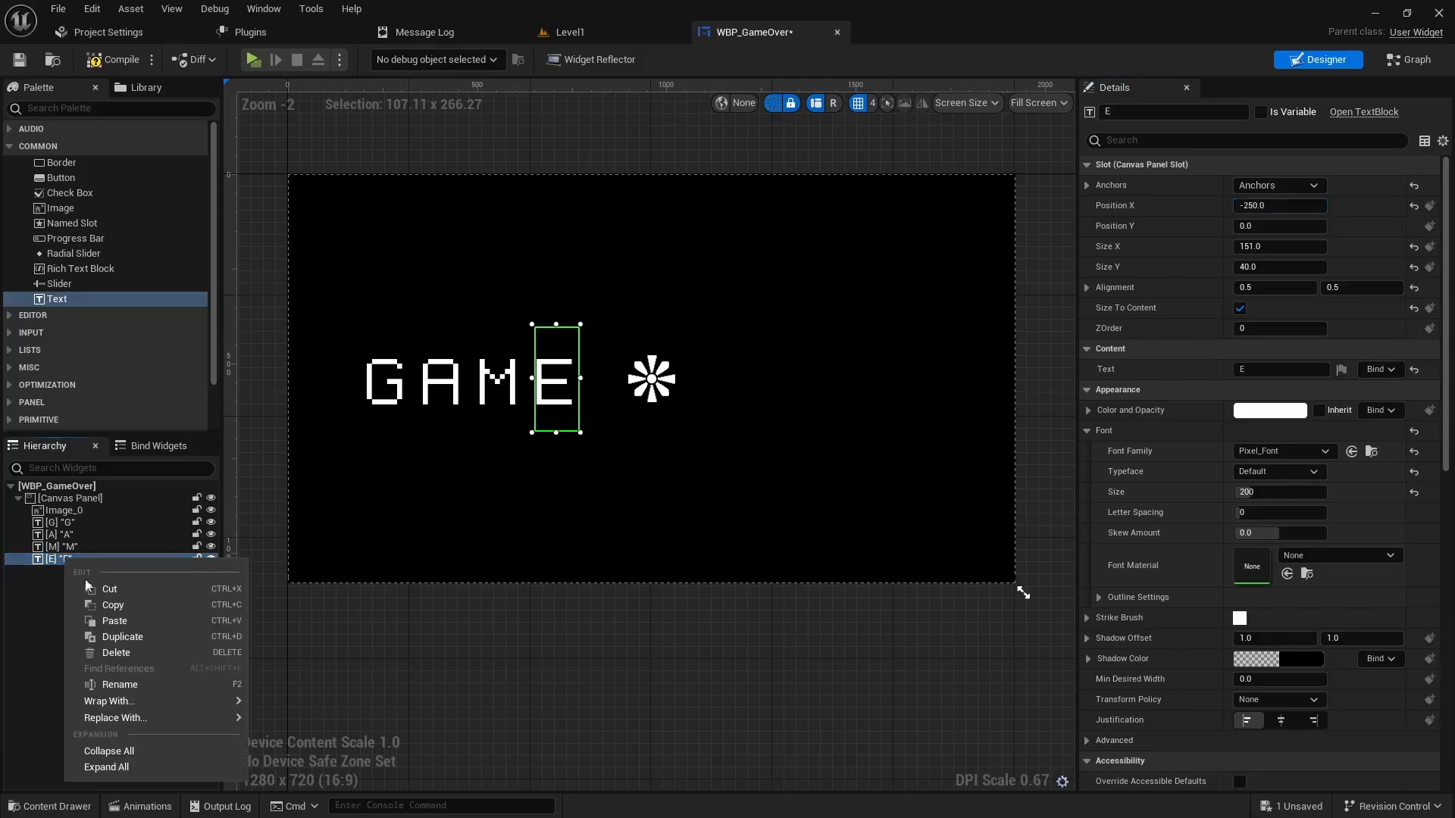
pyautogui.click(123, 637)
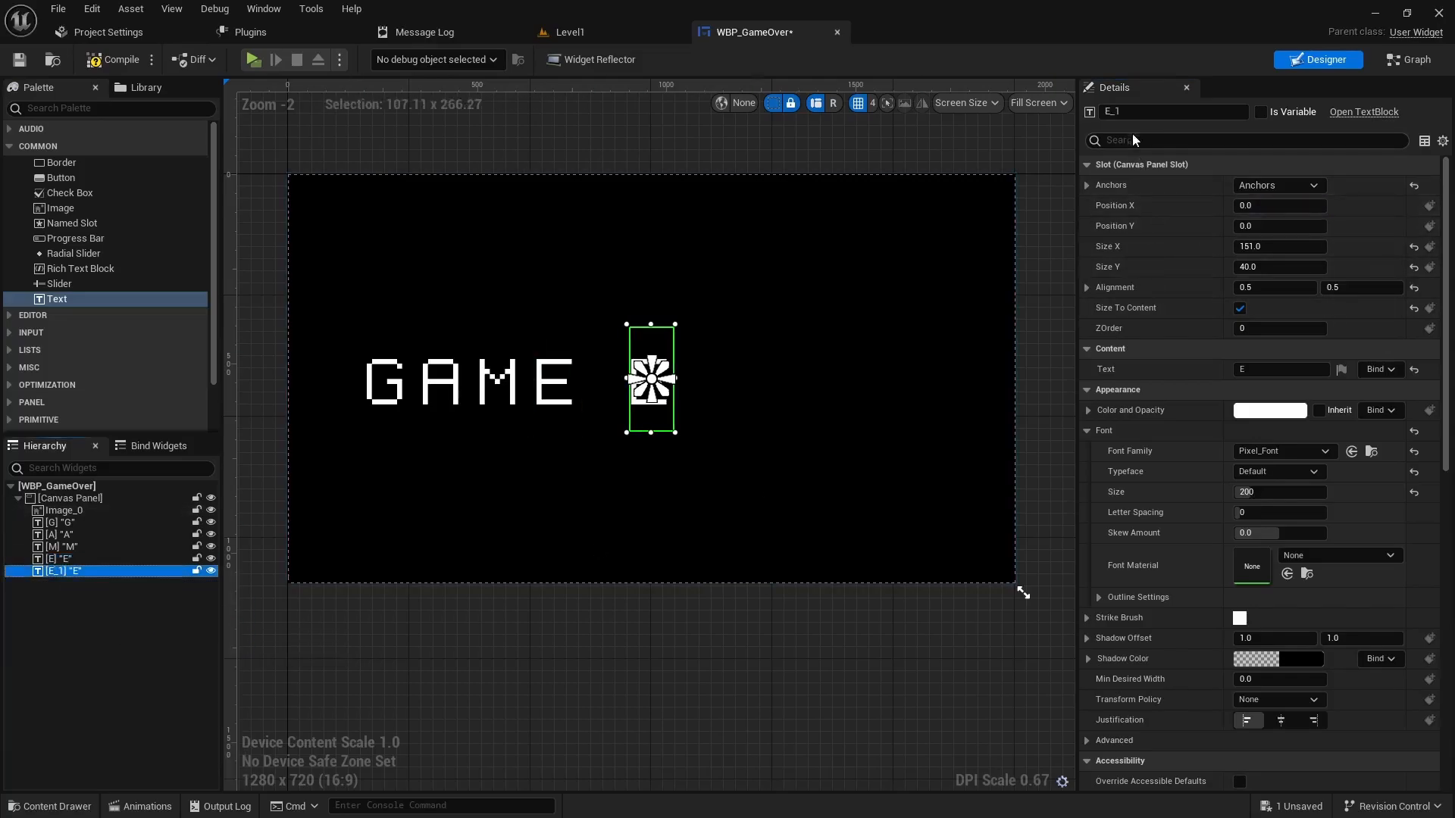
pyautogui.click(1133, 111)
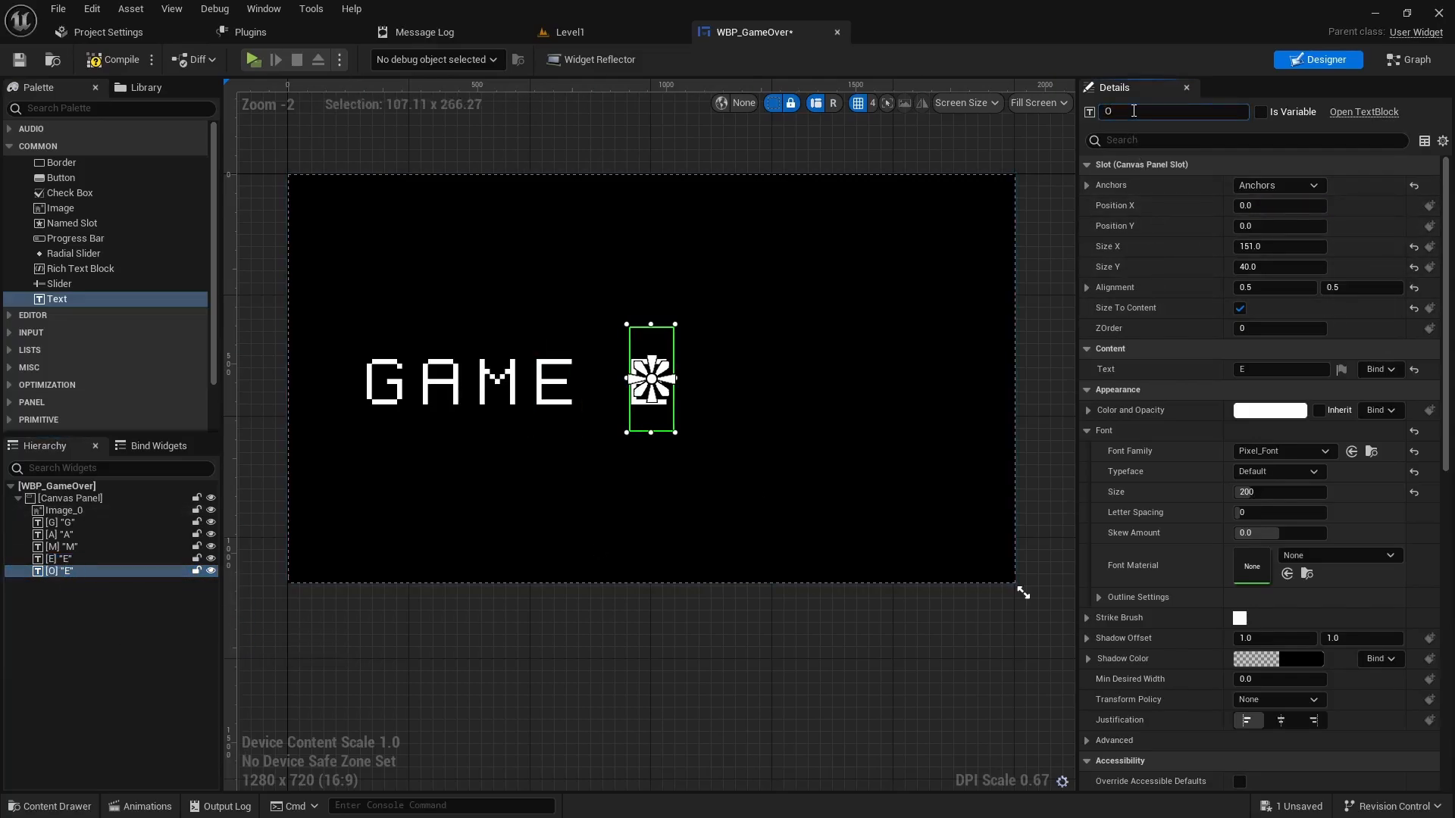
pyautogui.click(1273, 371)
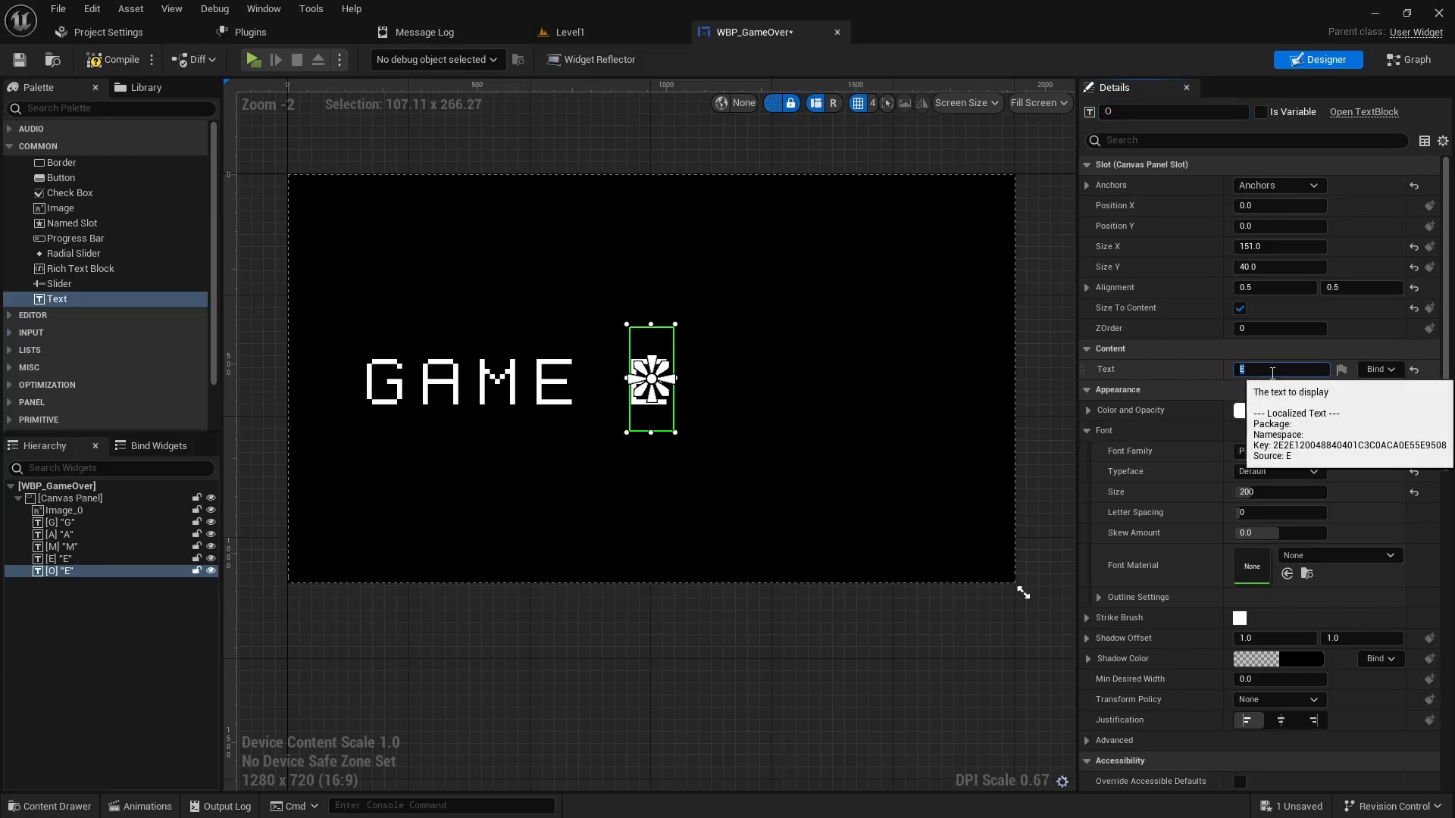
pyautogui.write('O')
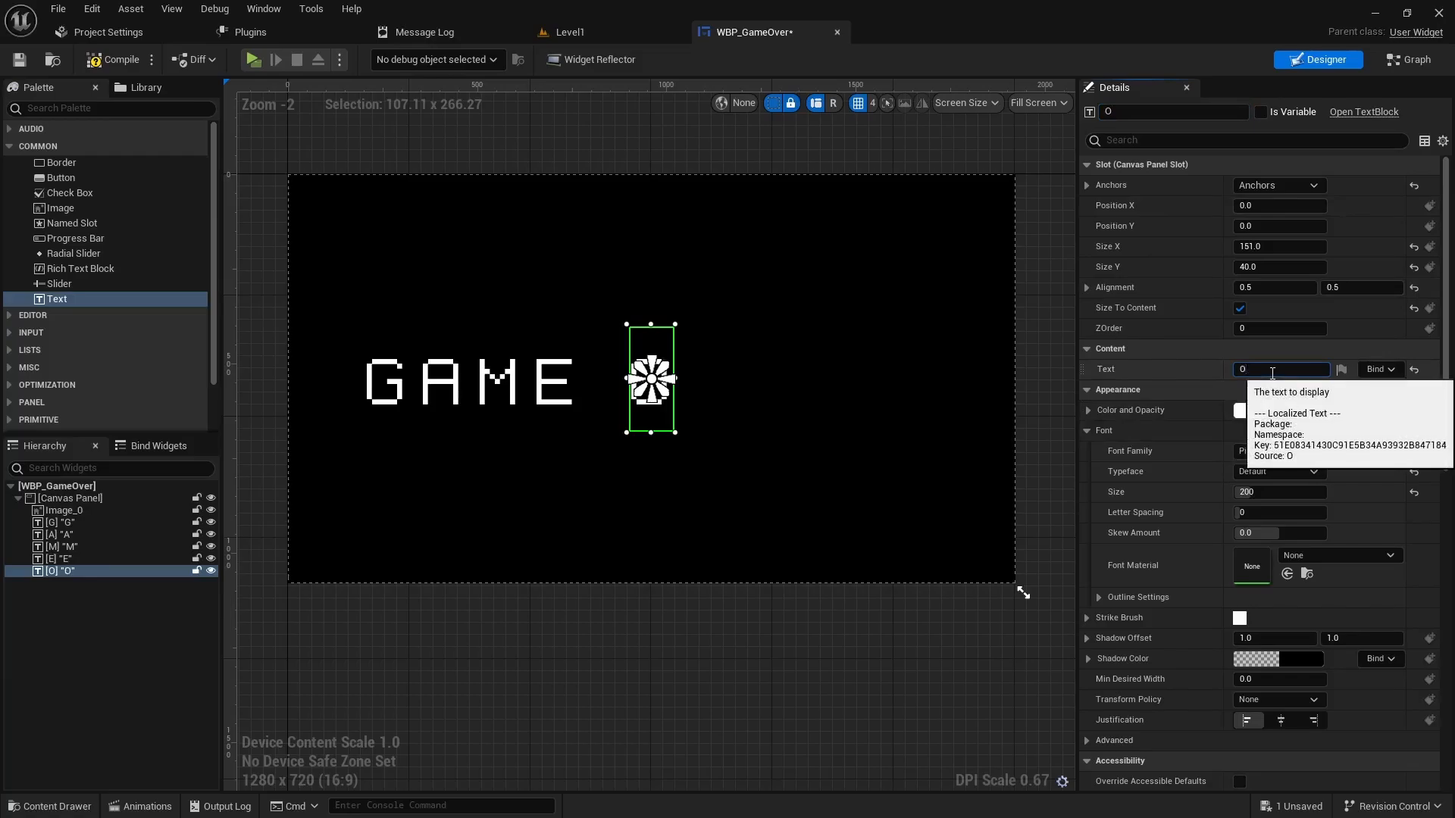
pyautogui.click(1276, 205)
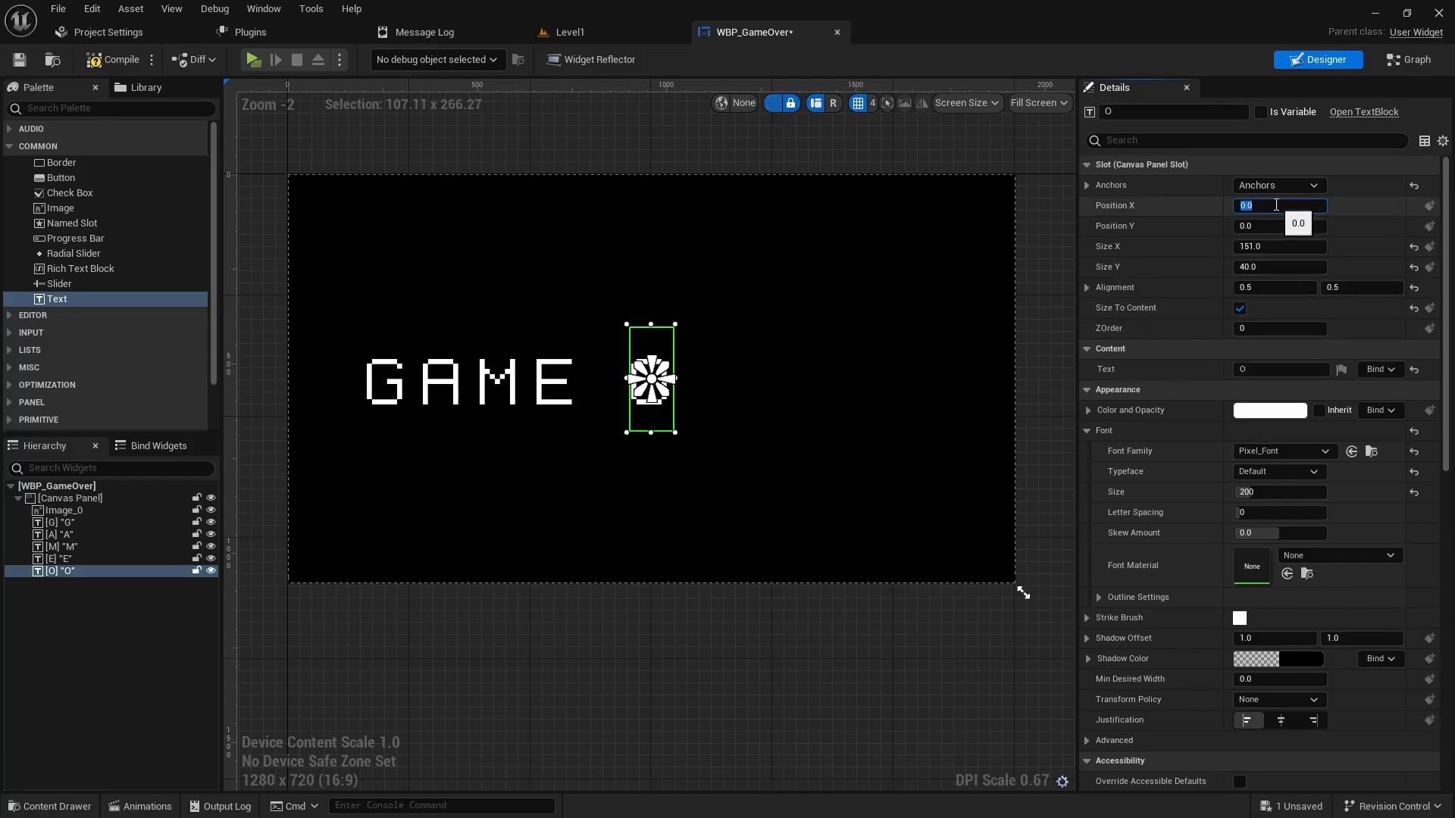
pyautogui.press('Return')
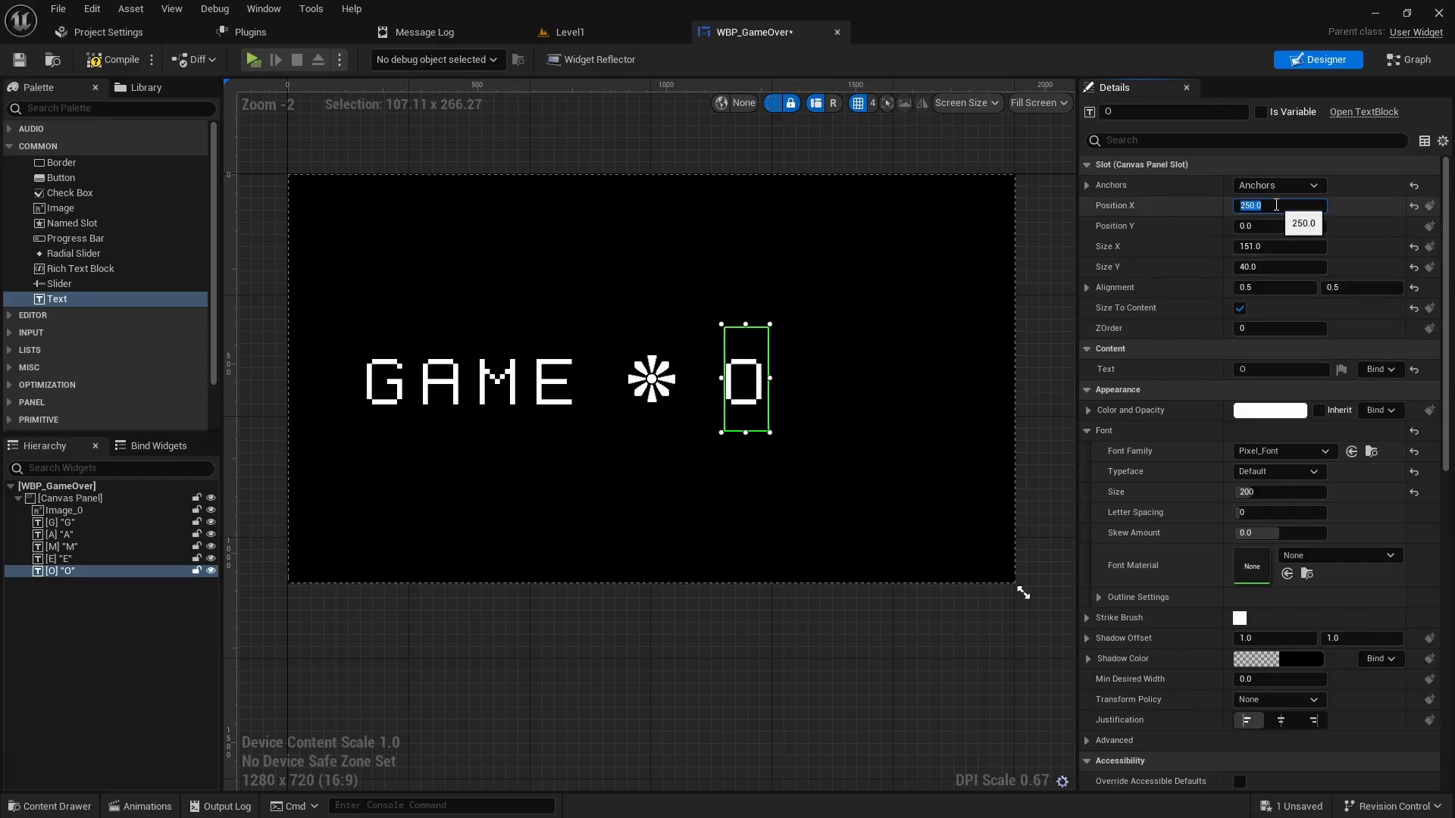
pyautogui.rightClick(68, 571)
# - Duplicate O into a copy named E2 with text E at Position X 400
pyautogui.click(115, 650)
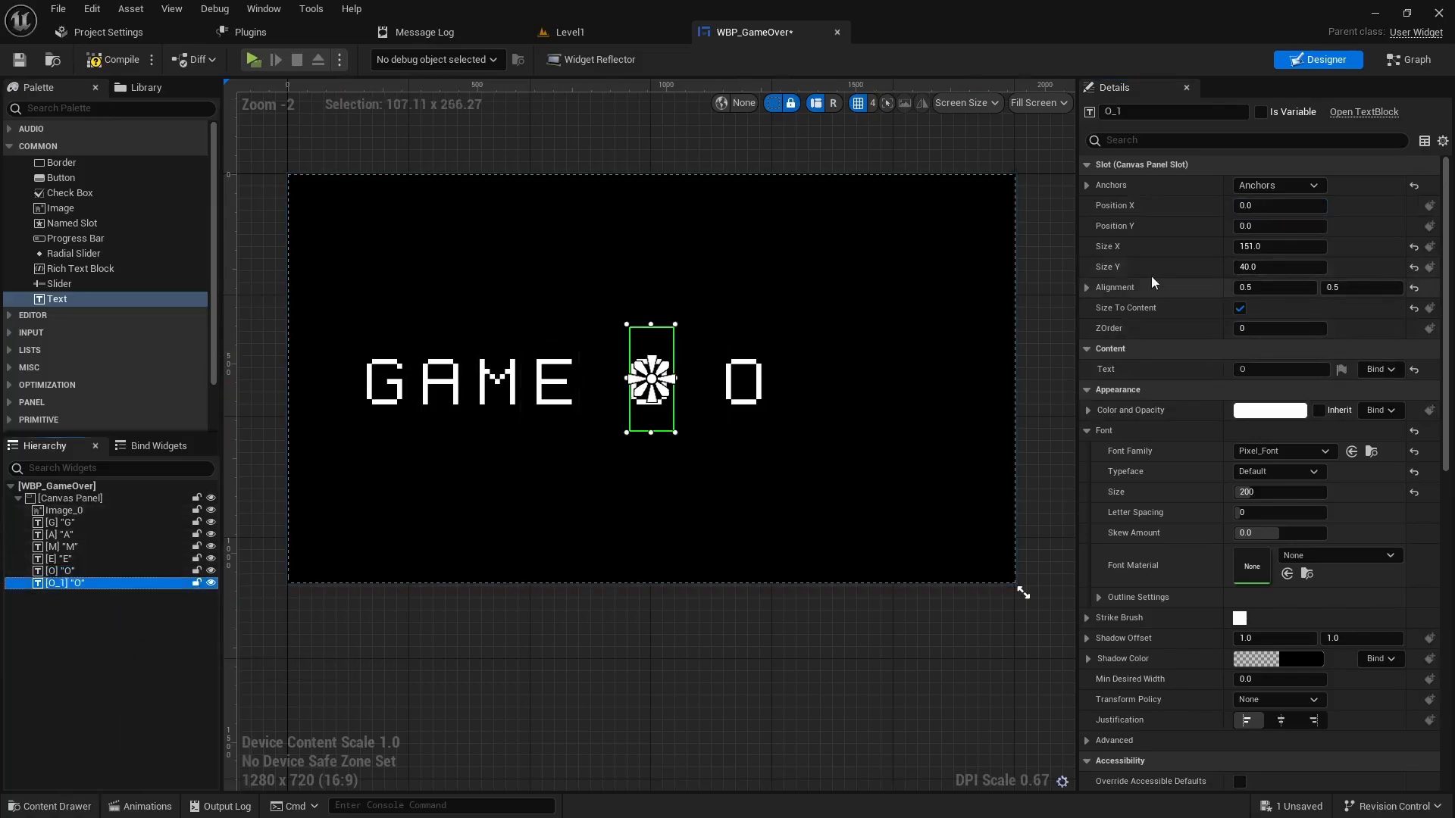
pyautogui.click(1137, 111)
pyautogui.write('E')
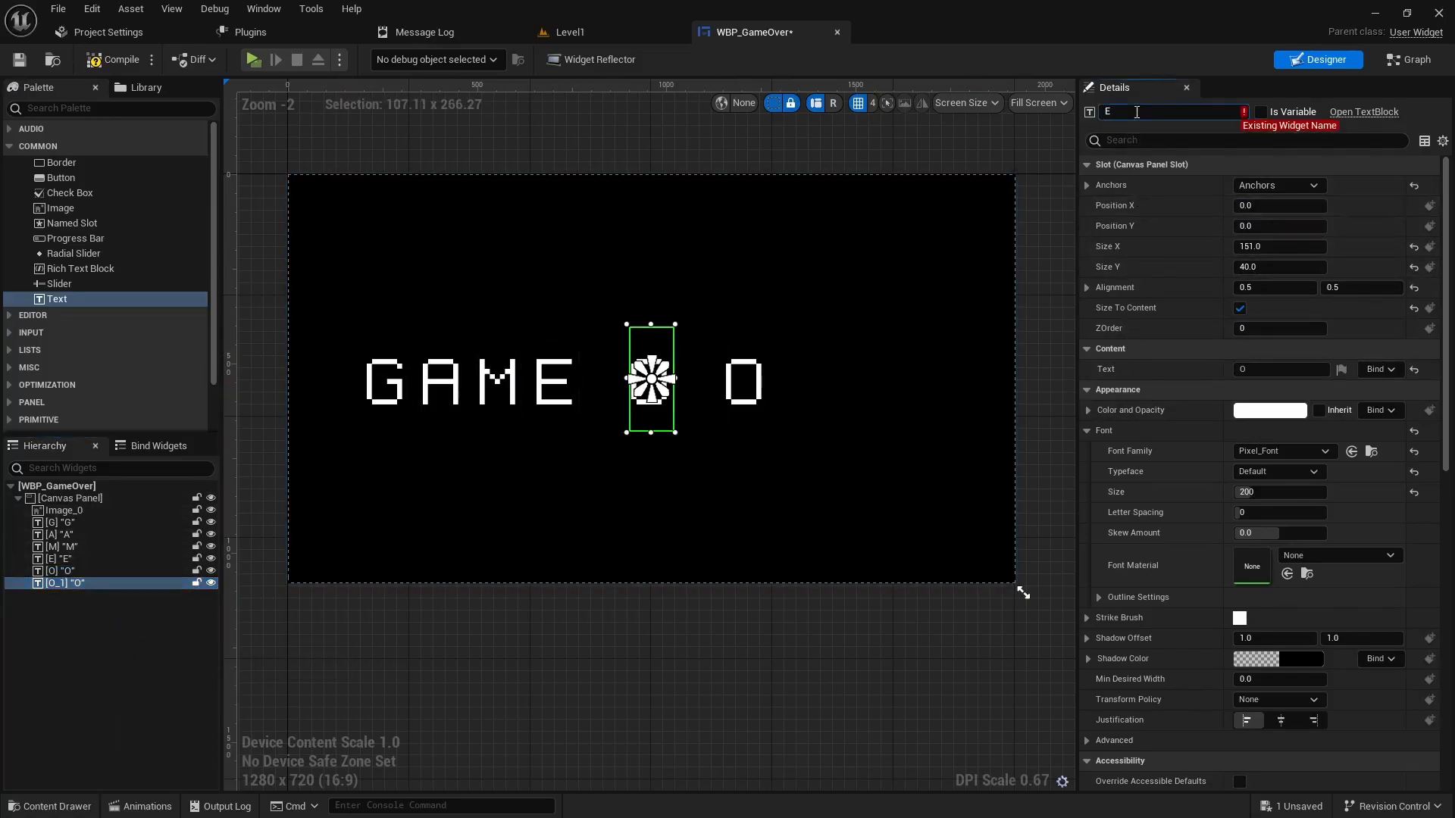
pyautogui.write('2')
pyautogui.click(1256, 369)
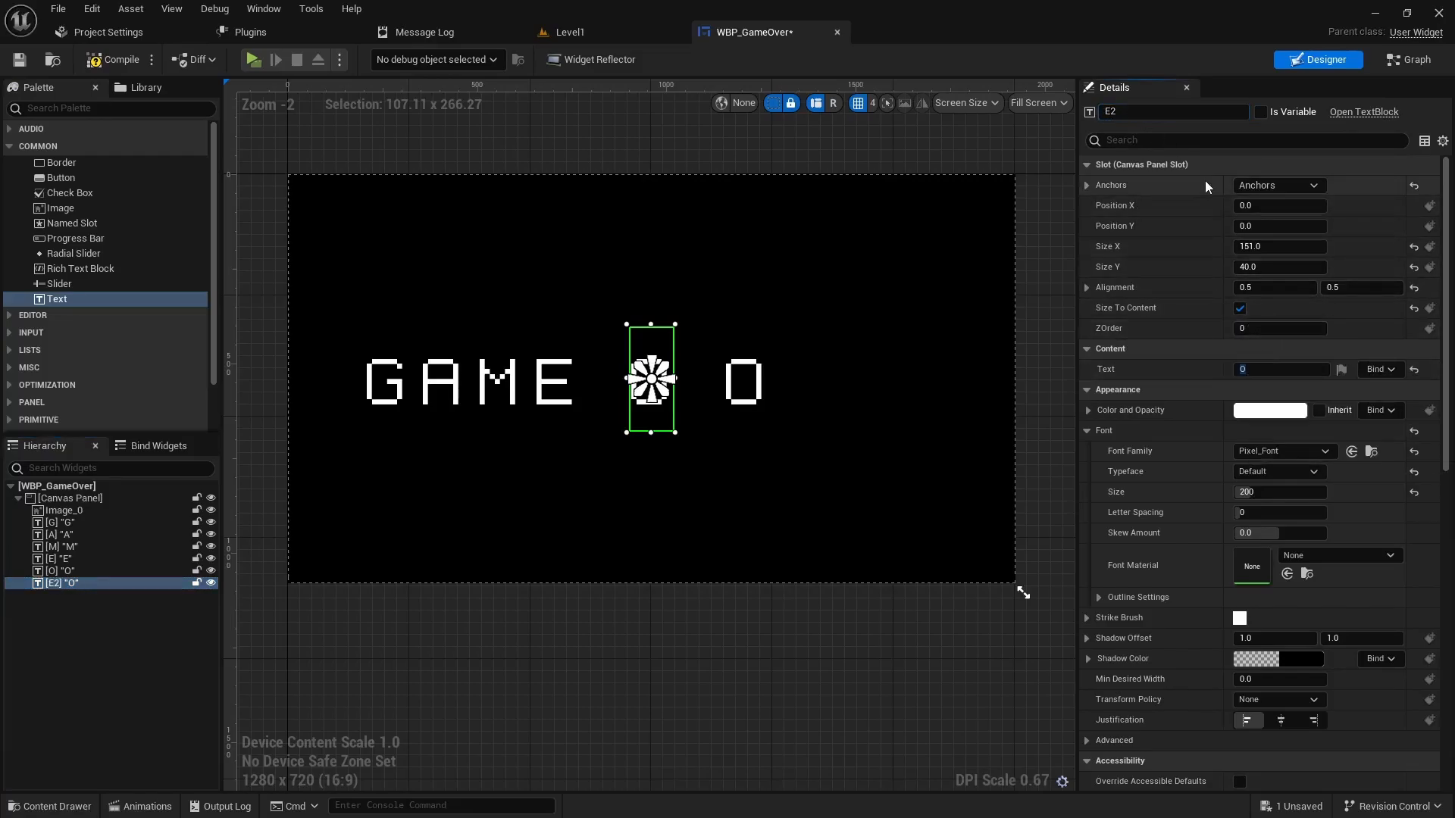
pyautogui.click(1255, 369)
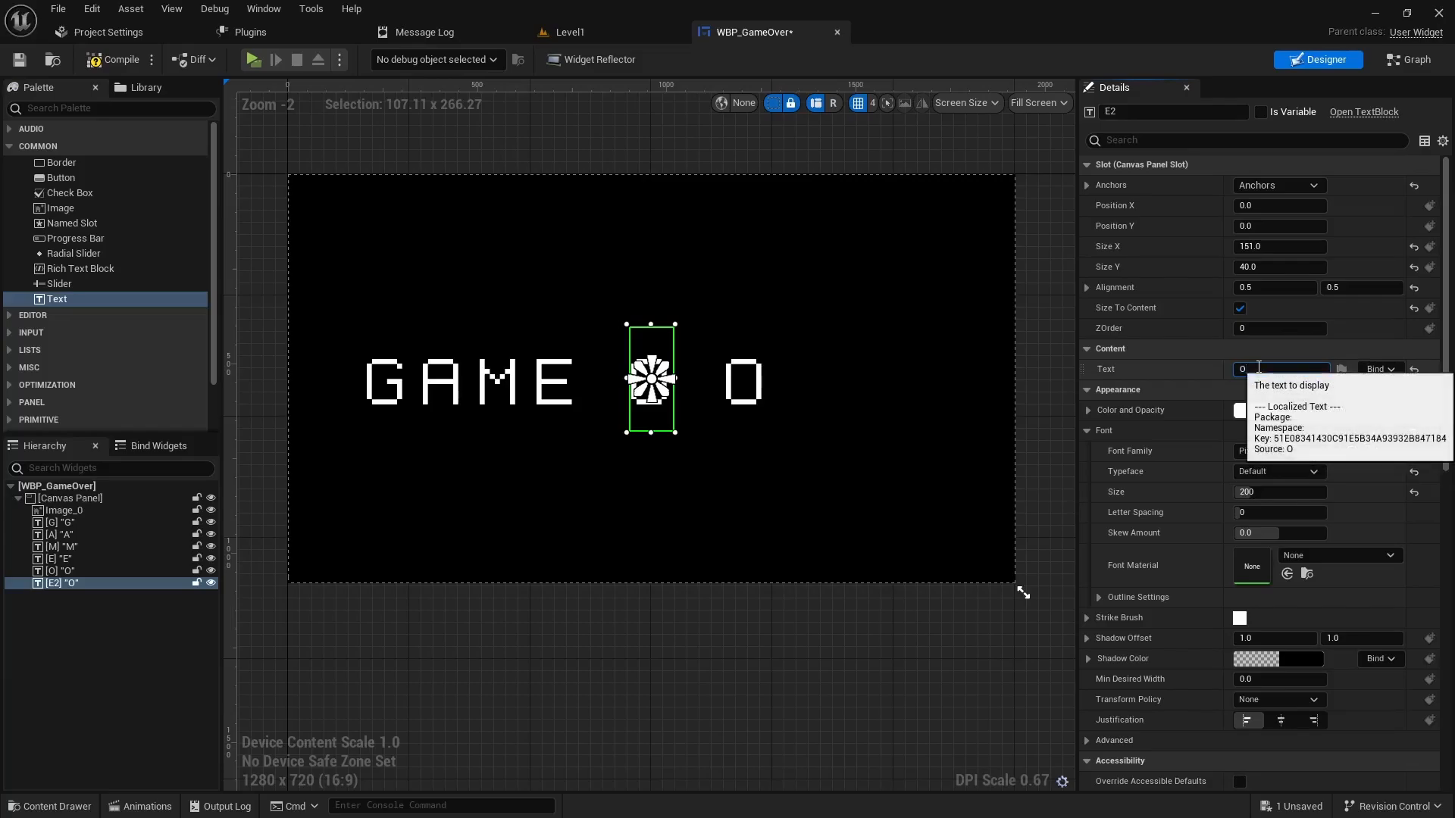
pyautogui.press('Return')
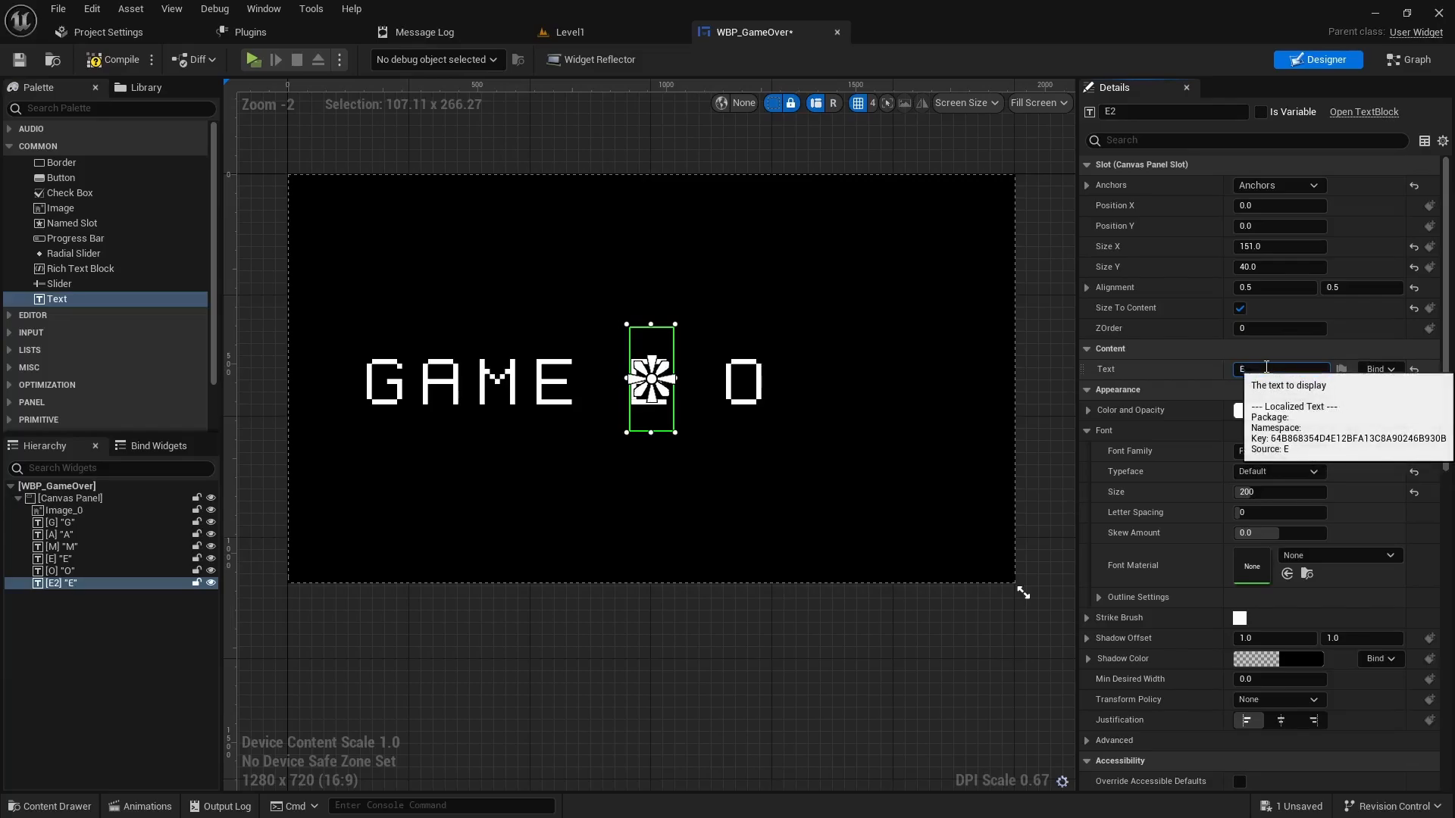
pyautogui.click(1272, 206)
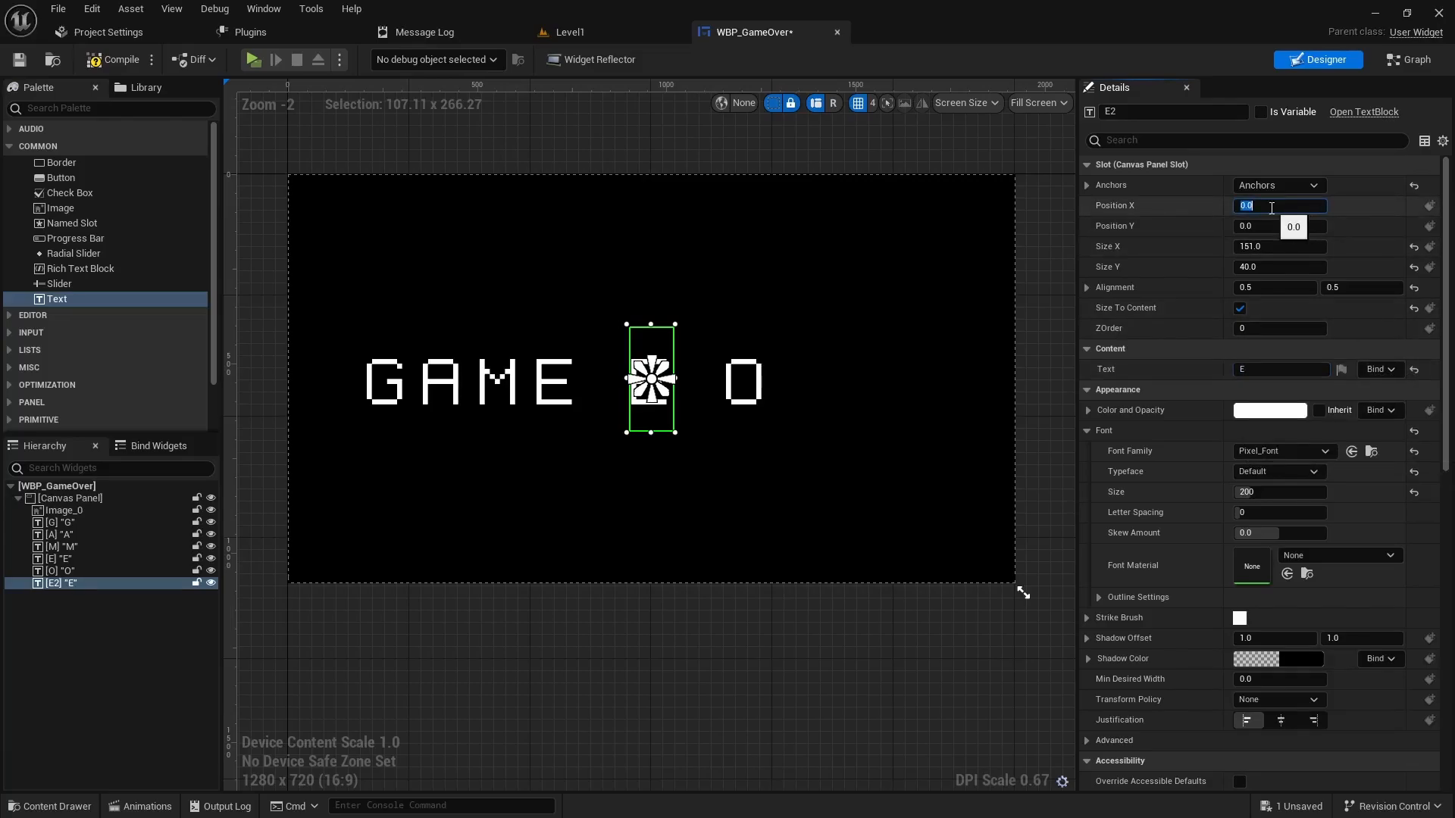
pyautogui.write('400')
pyautogui.press('Return')
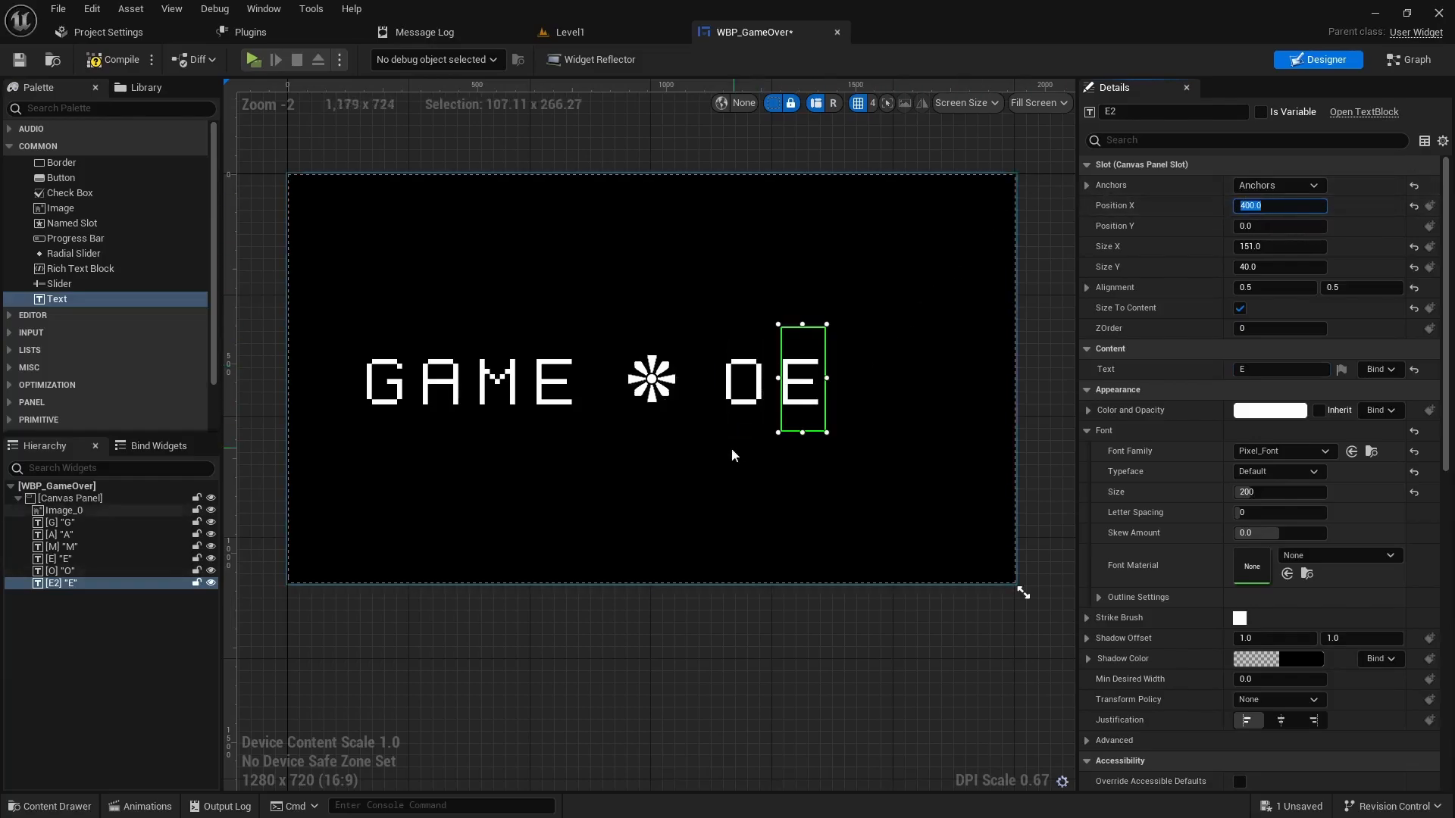
# - Change the letter at X 400 to V, renaming it and setting its text to V
pyautogui.click(1139, 111)
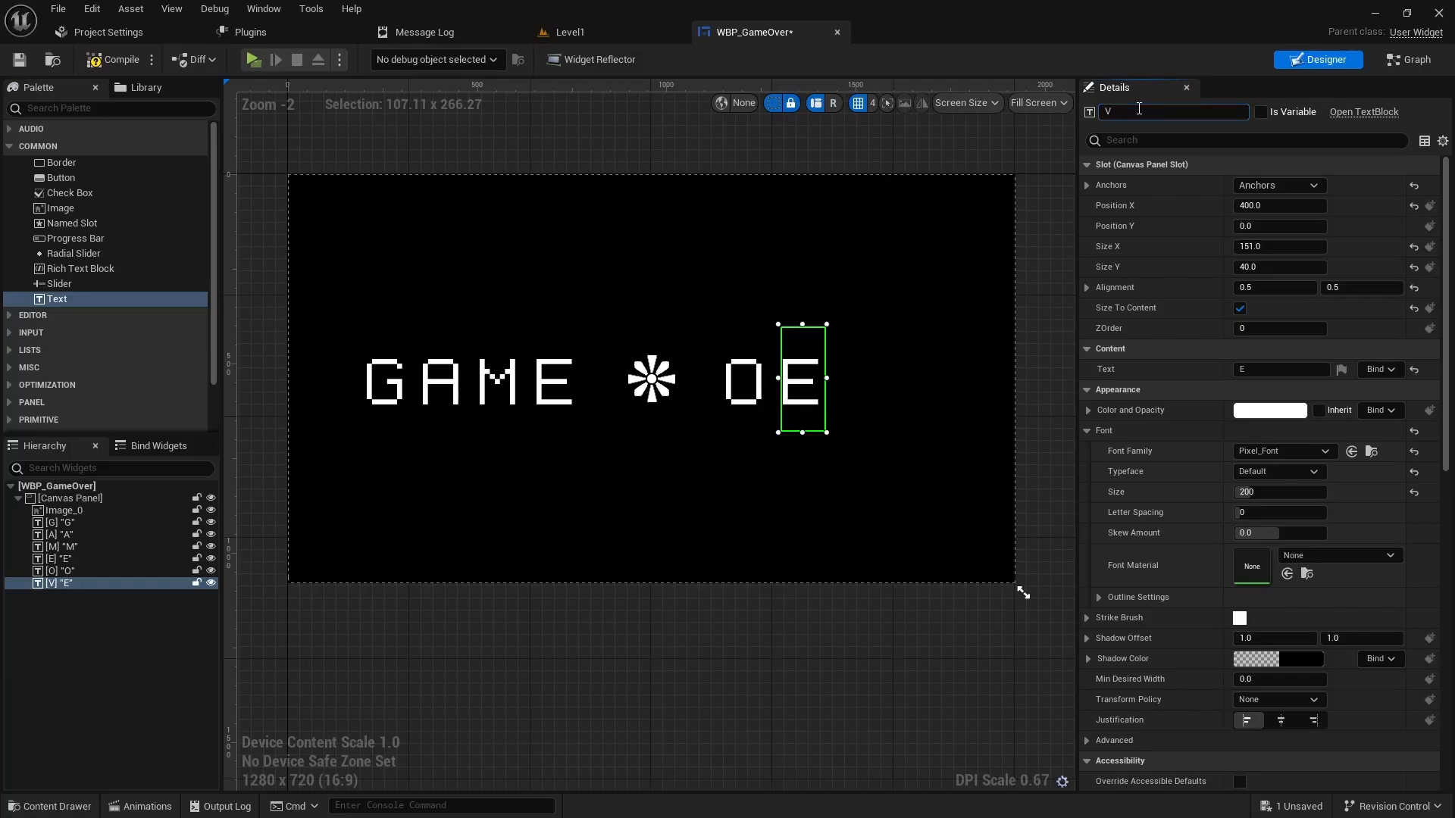
pyautogui.click(1271, 373)
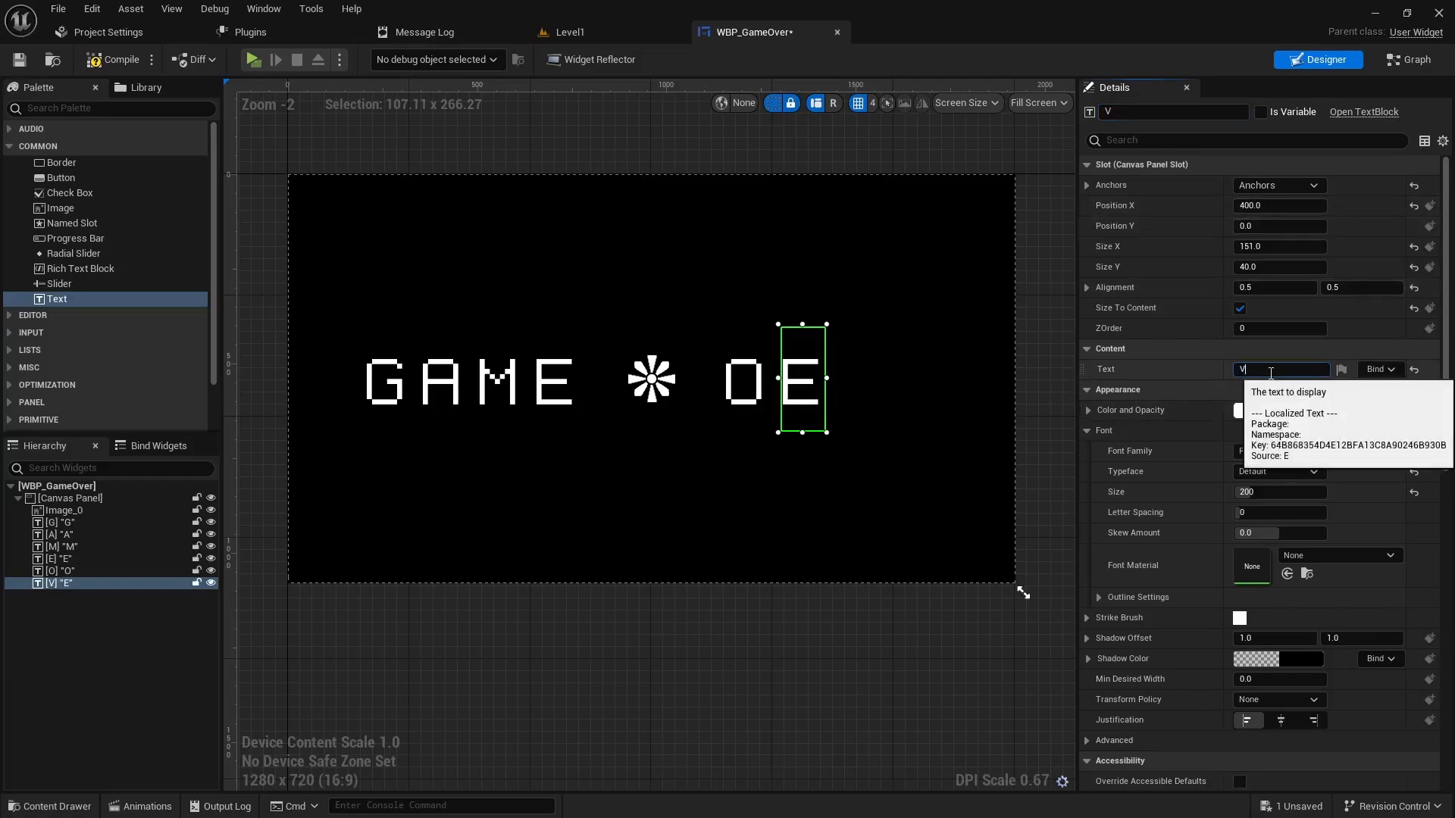
pyautogui.press('Return')
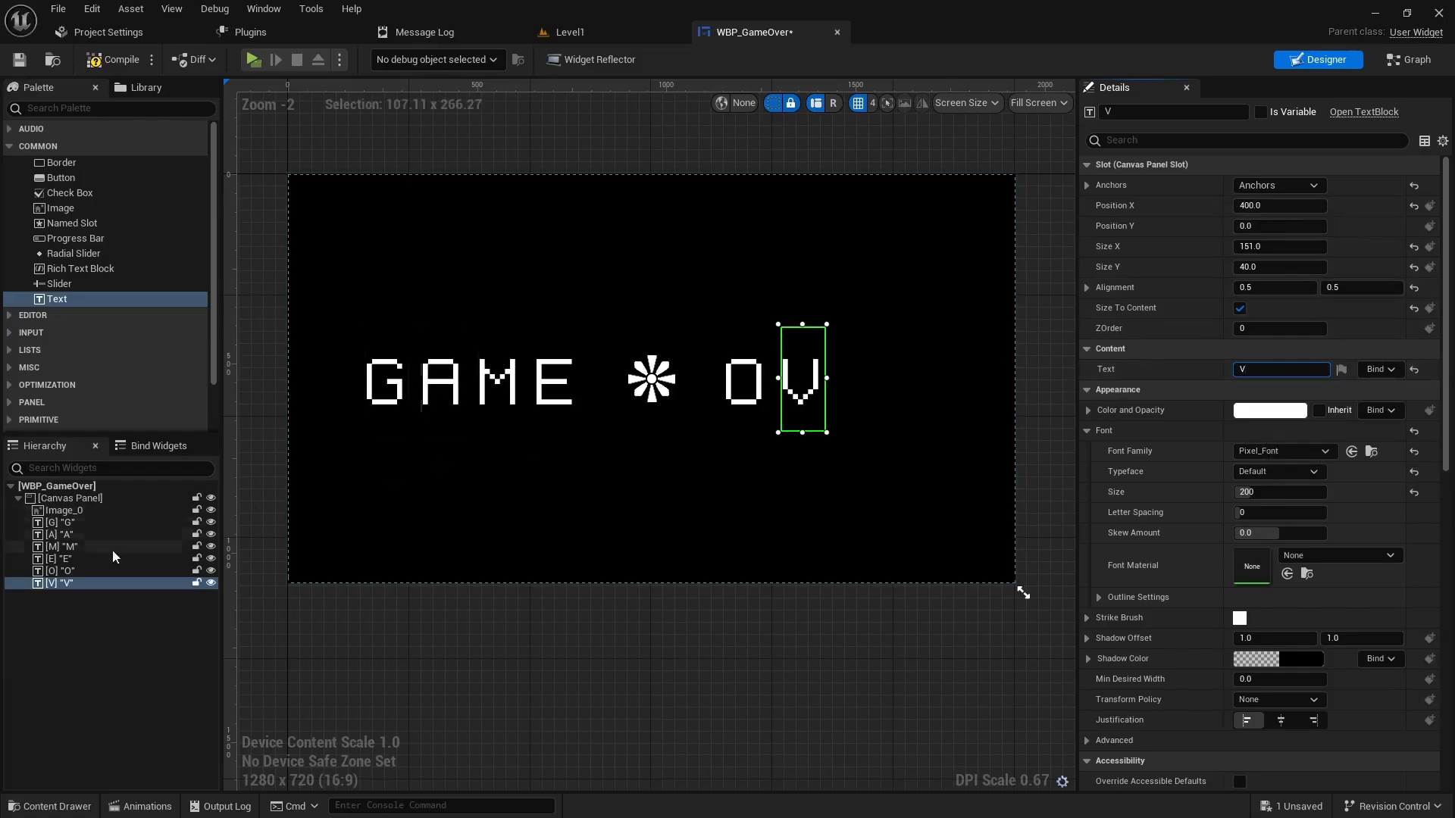
pyautogui.click(67, 583)
pyautogui.rightClick(67, 586)
# - Duplicate V into E2 with text E at Position X 550
pyautogui.click(114, 661)
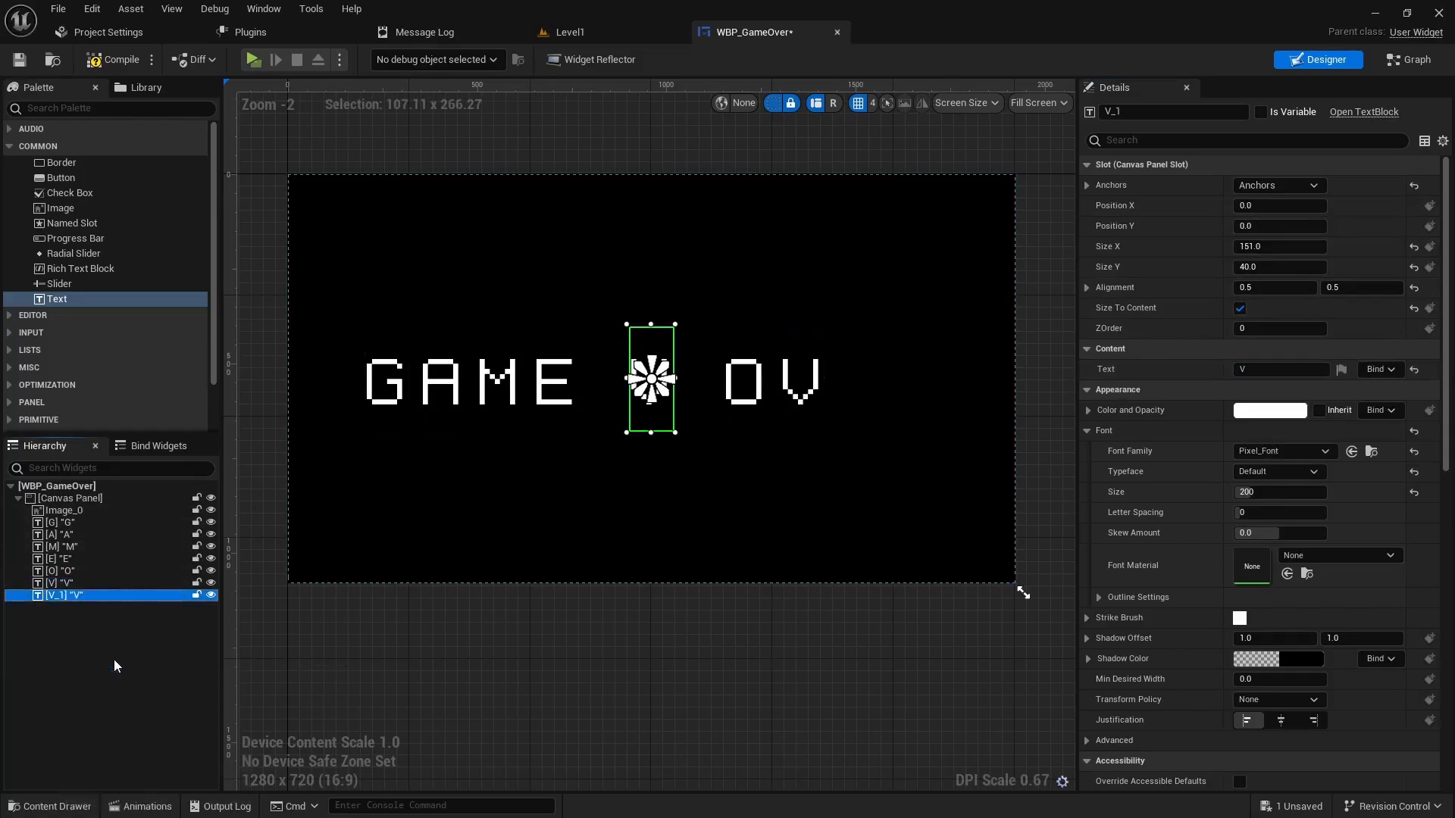
pyautogui.click(1140, 112)
pyautogui.write('E2')
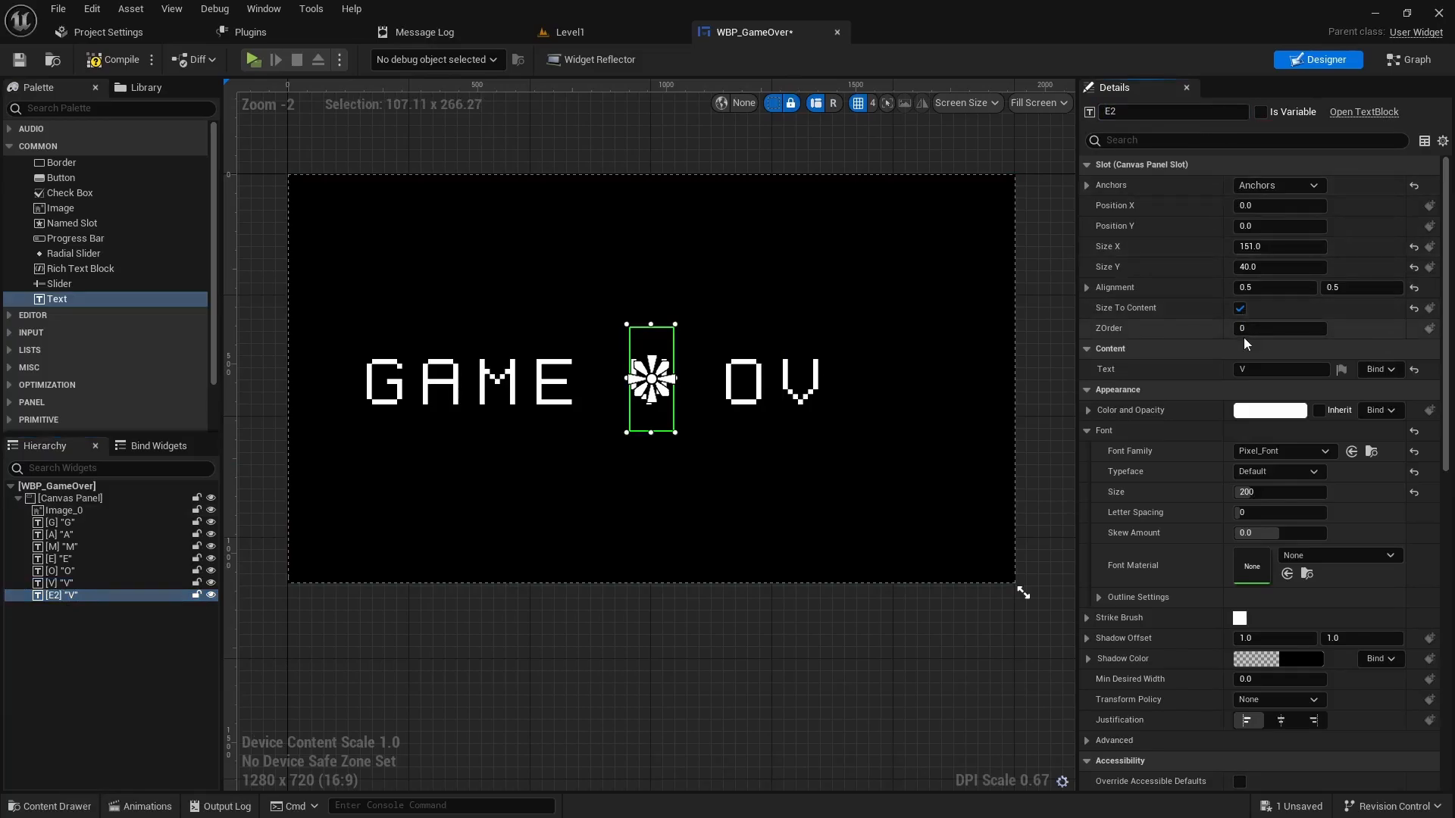
pyautogui.click(1263, 369)
pyautogui.write('E')
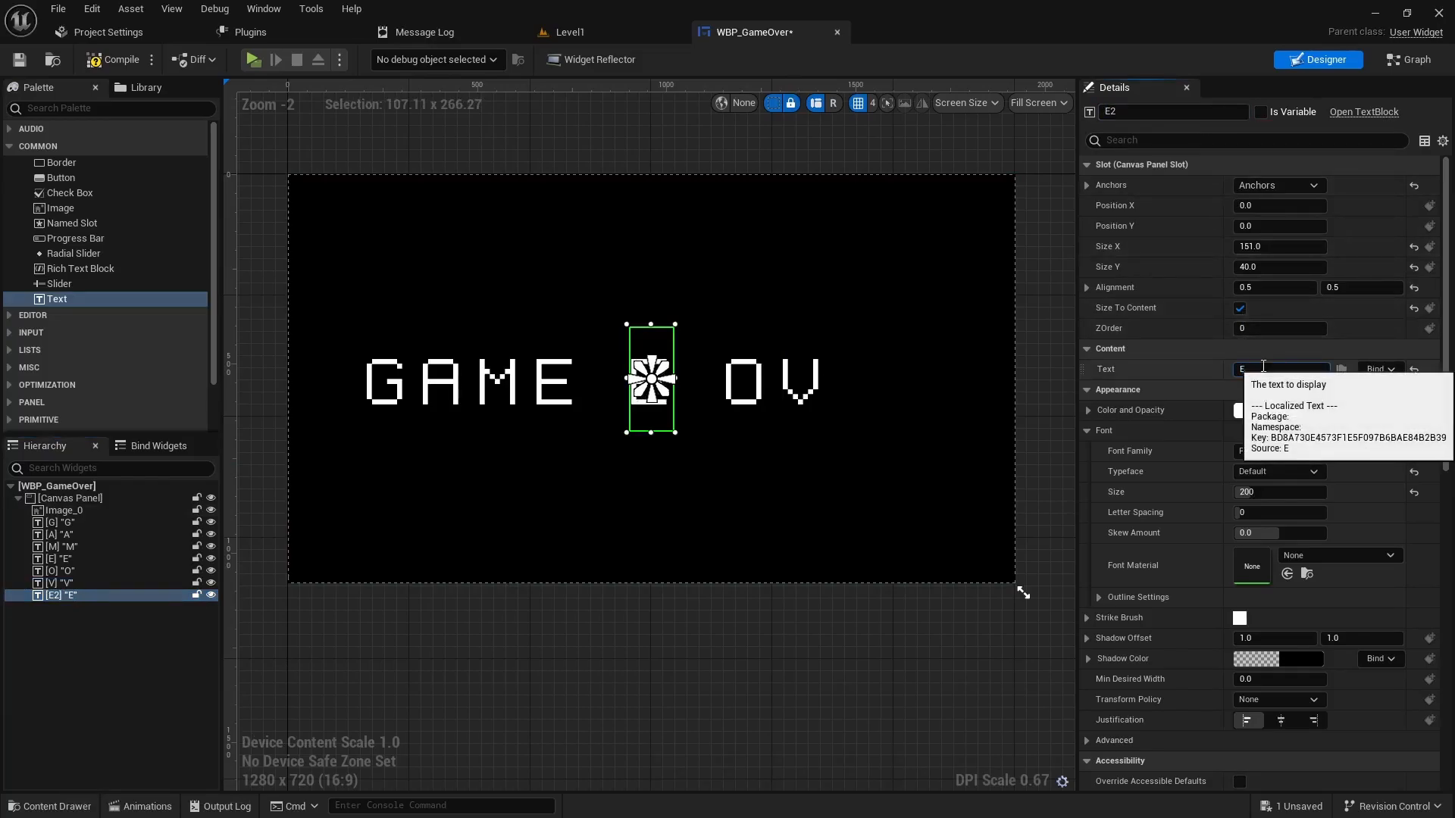
pyautogui.click(1269, 206)
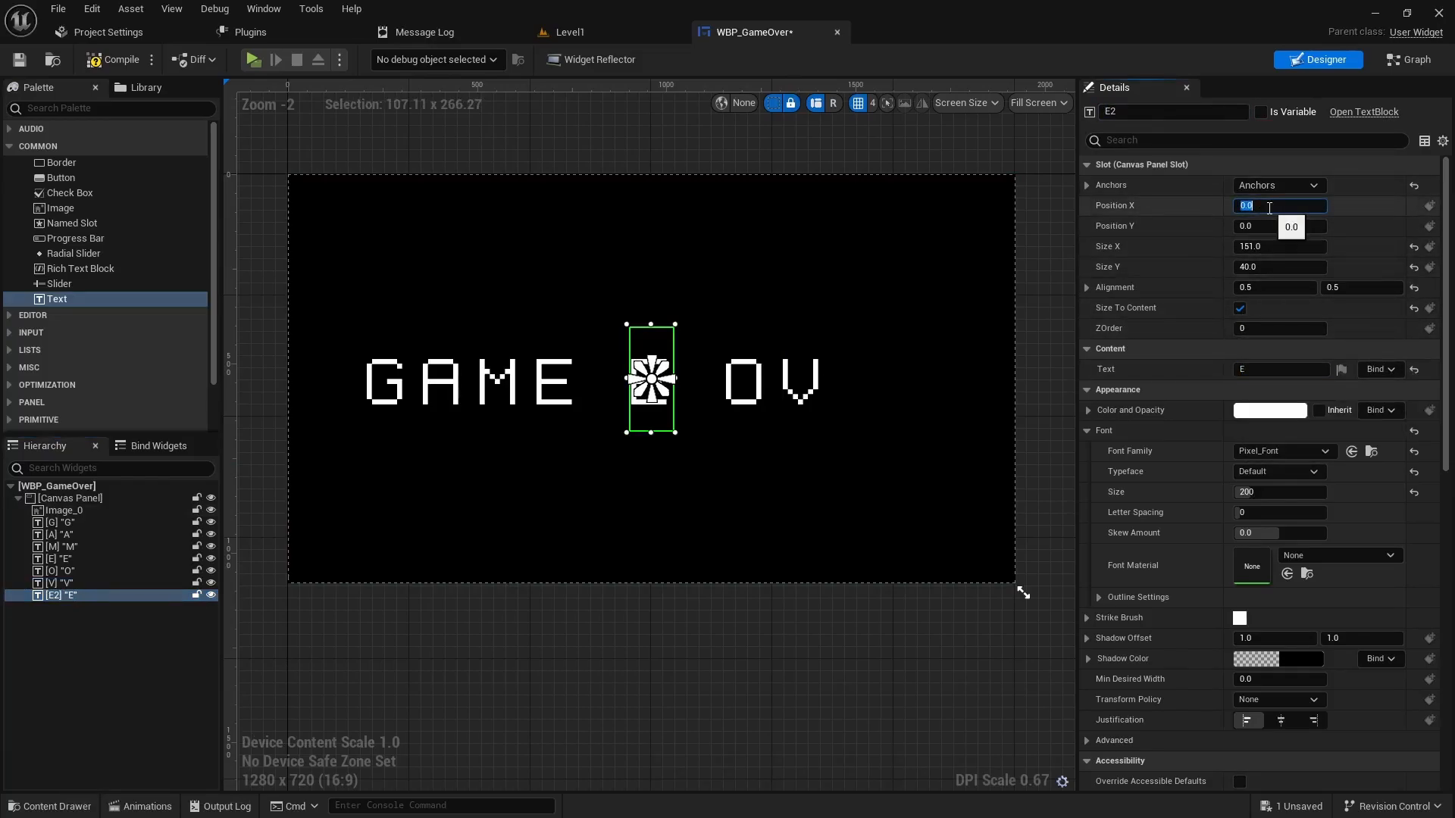
pyautogui.write('550')
pyautogui.press('Return')
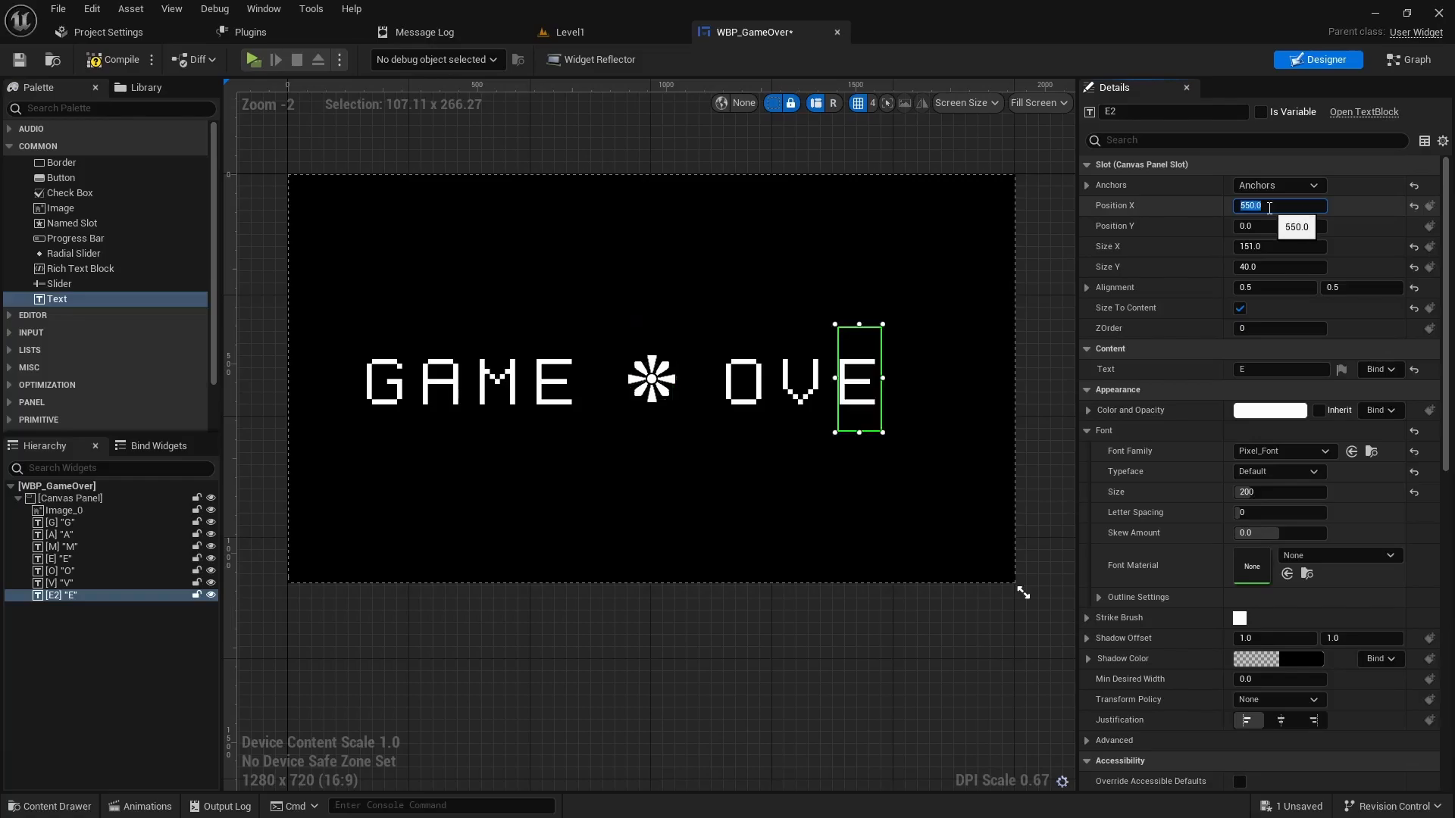
# - Duplicate E into letter R at Position X 700, completing OVER
pyautogui.rightClick(78, 597)
pyautogui.click(129, 452)
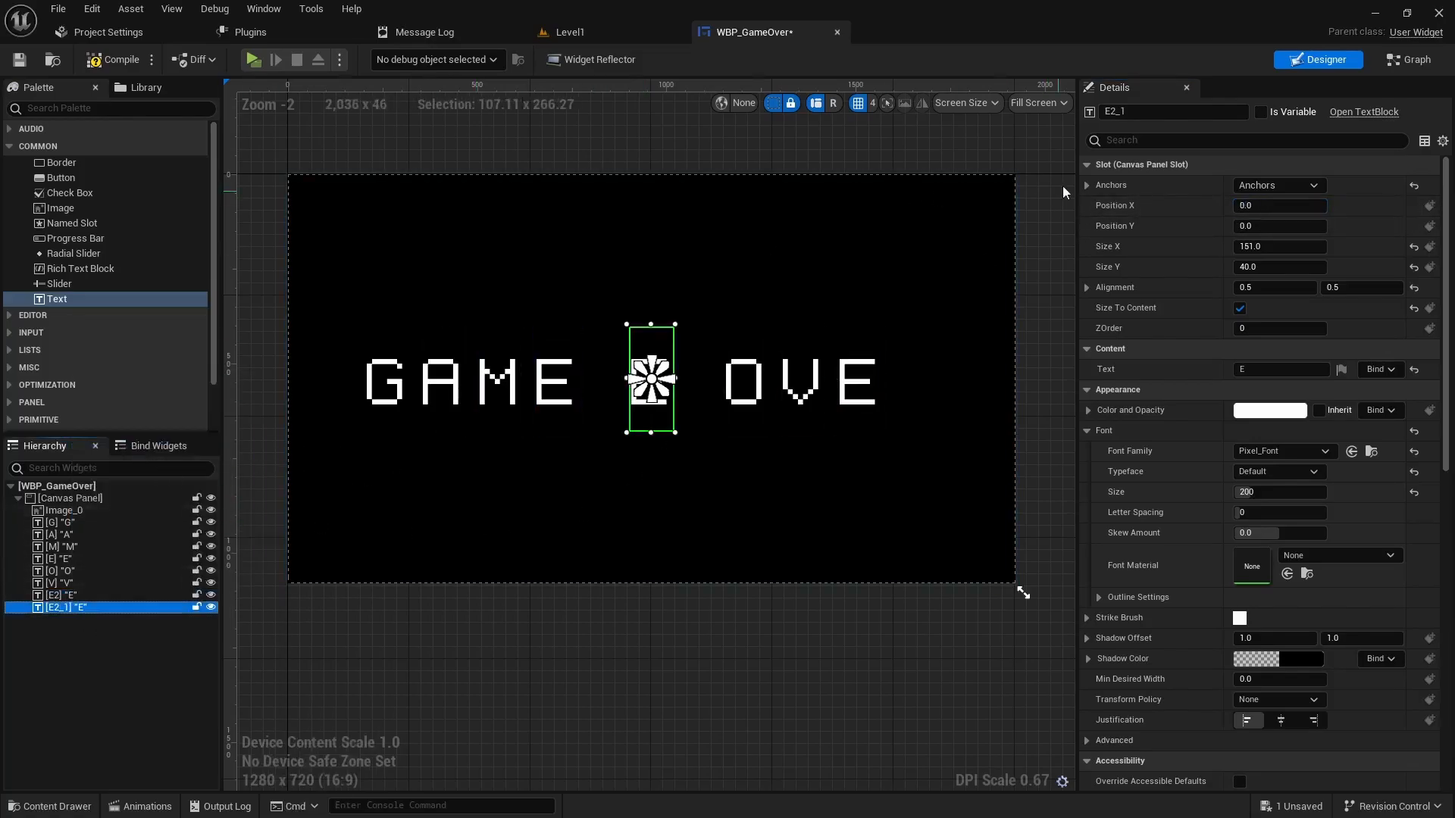
pyautogui.click(1139, 112)
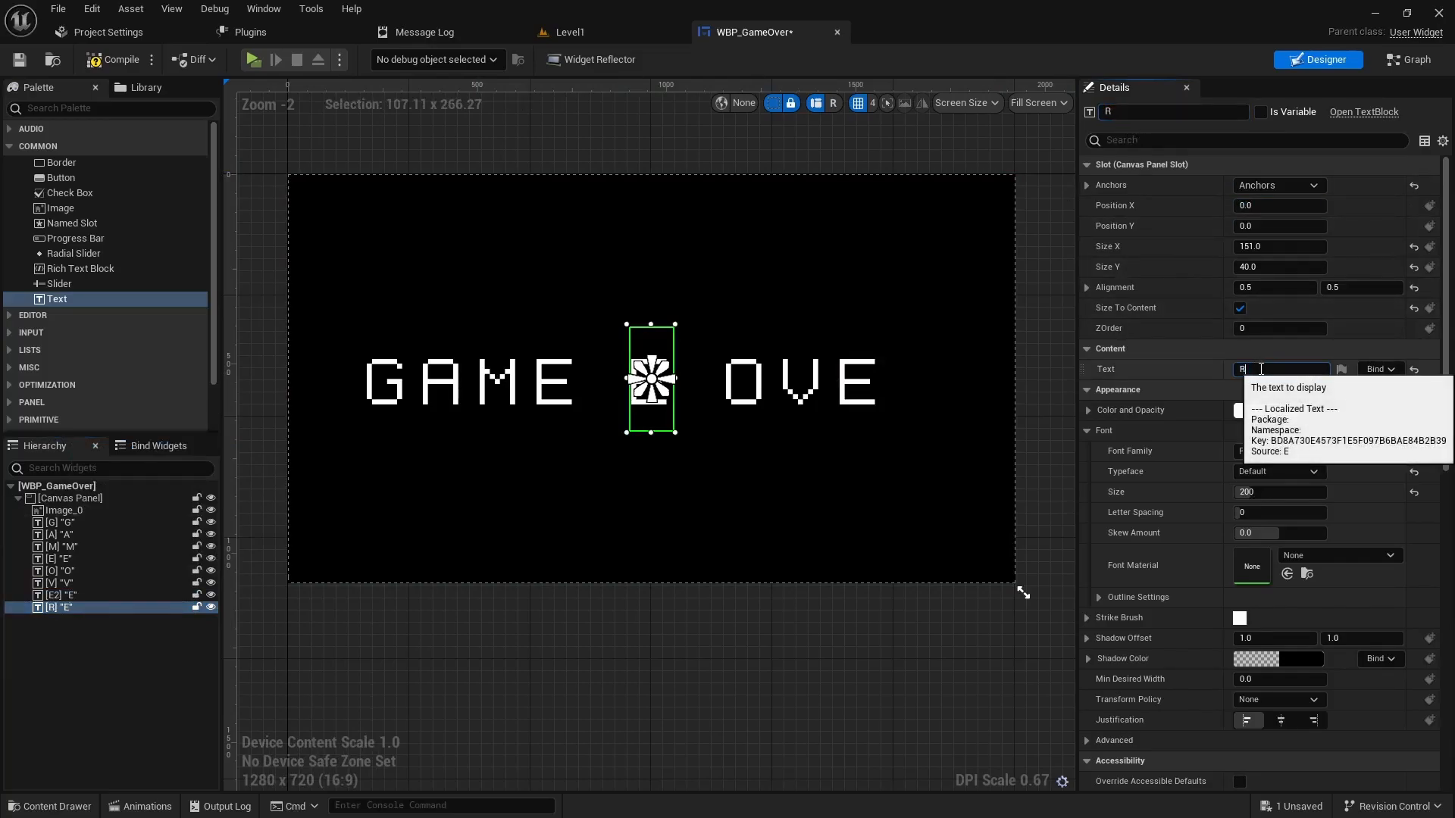
pyautogui.press('Return')
pyautogui.click(1286, 206)
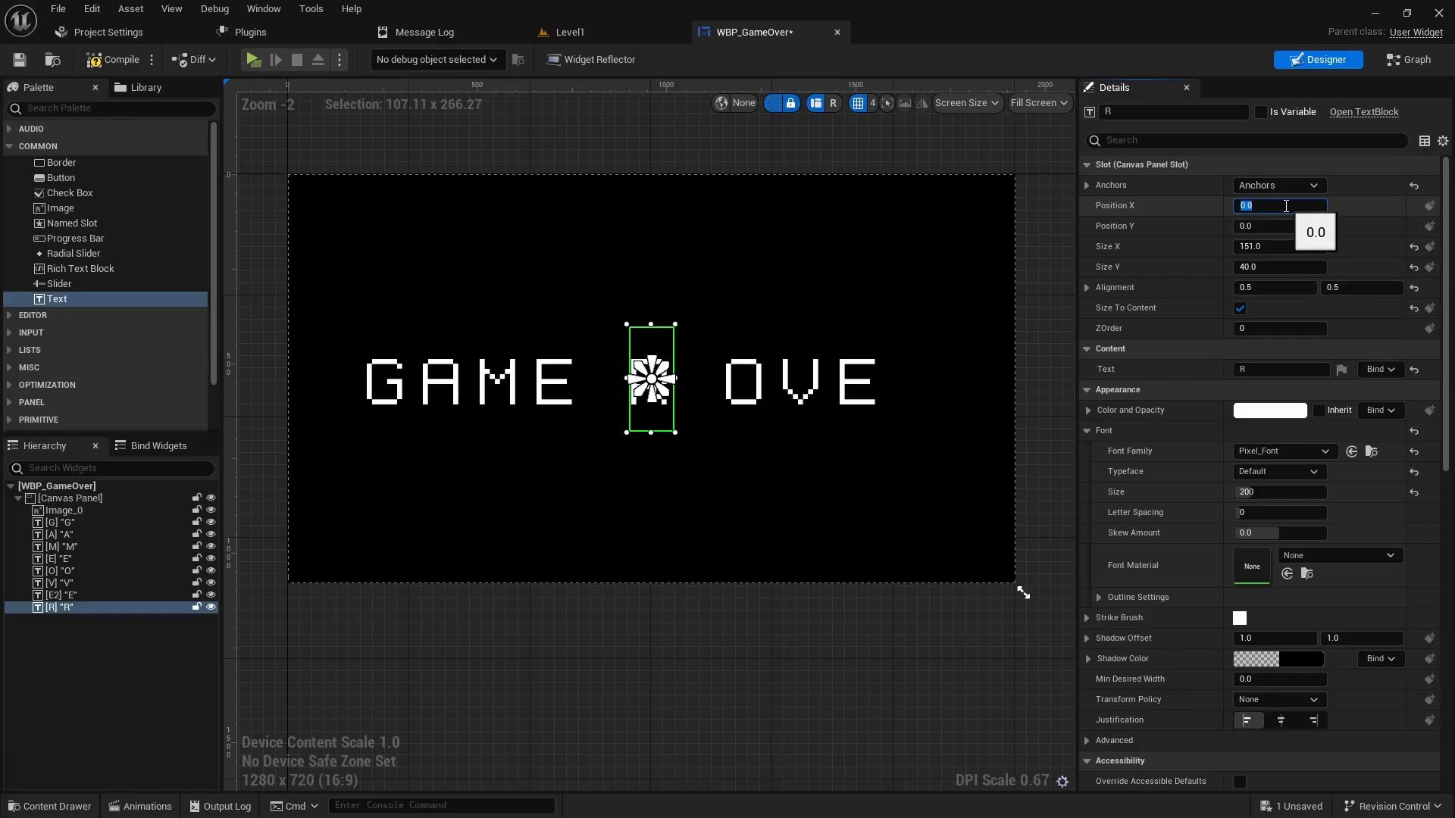
pyautogui.write('700')
pyautogui.press('Return')
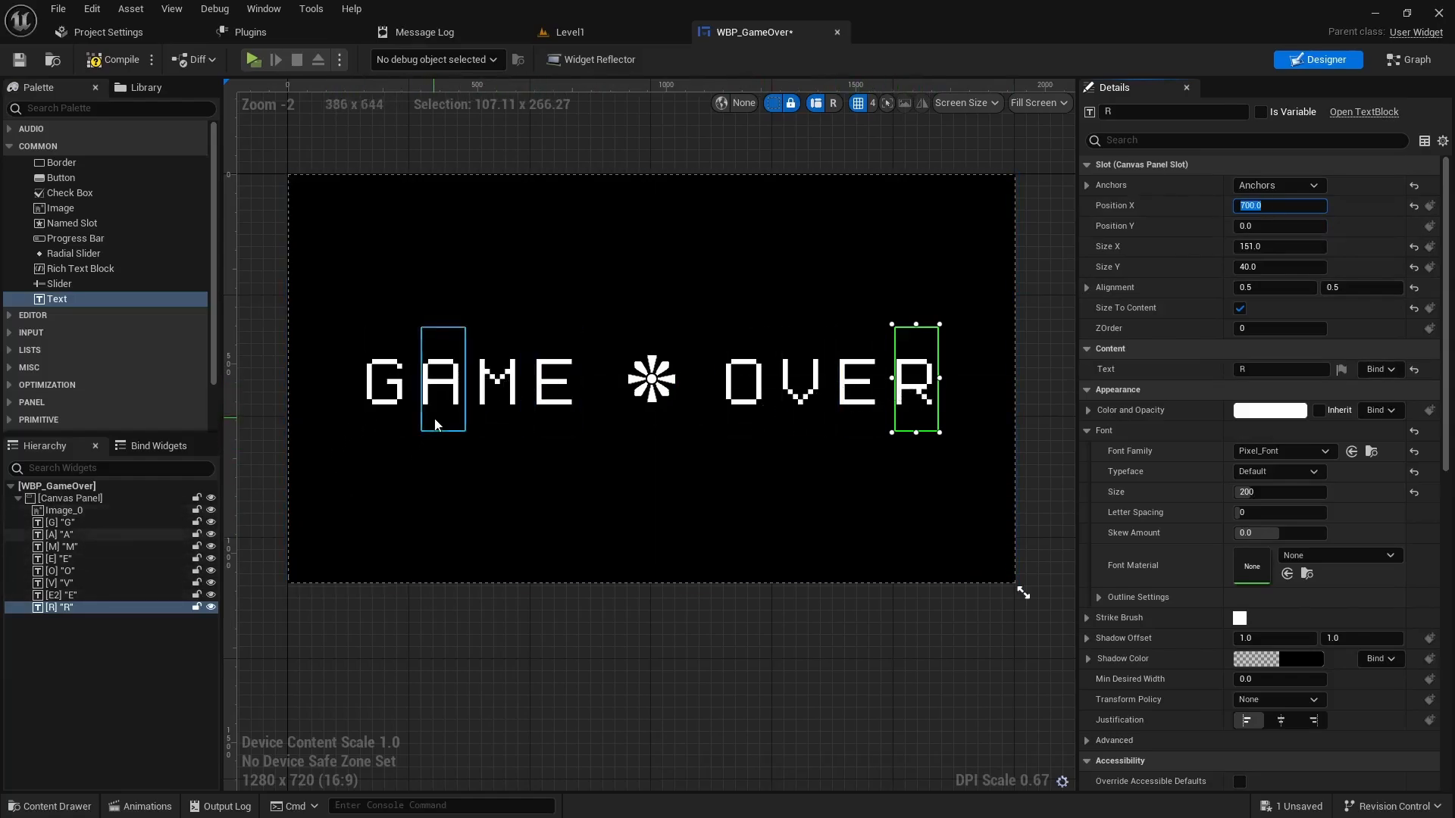
# - Add a widget animation named GameOver to WBP_GameOver and select it for editing
pyautogui.click(159, 806)
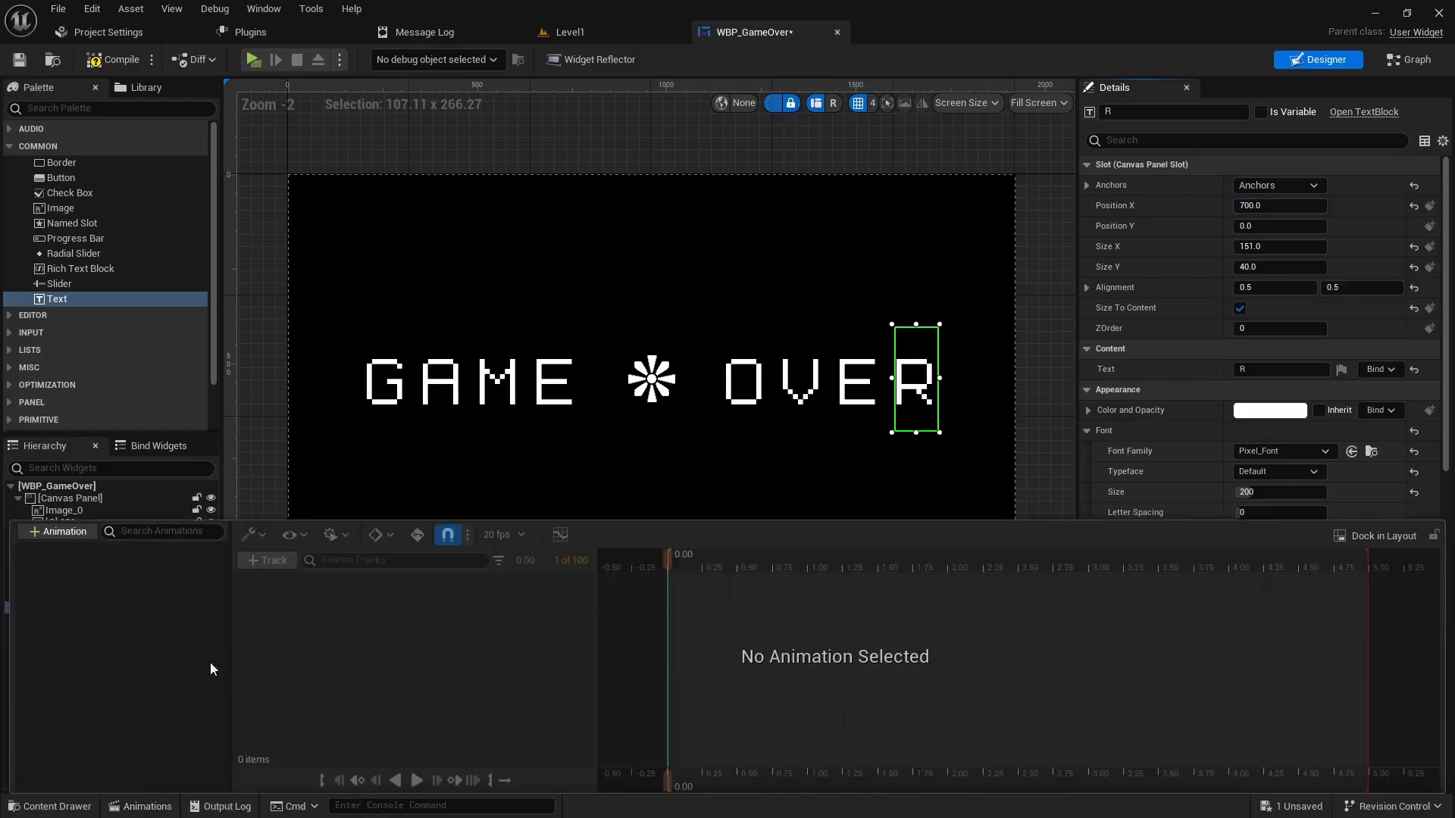
pyautogui.click(65, 531)
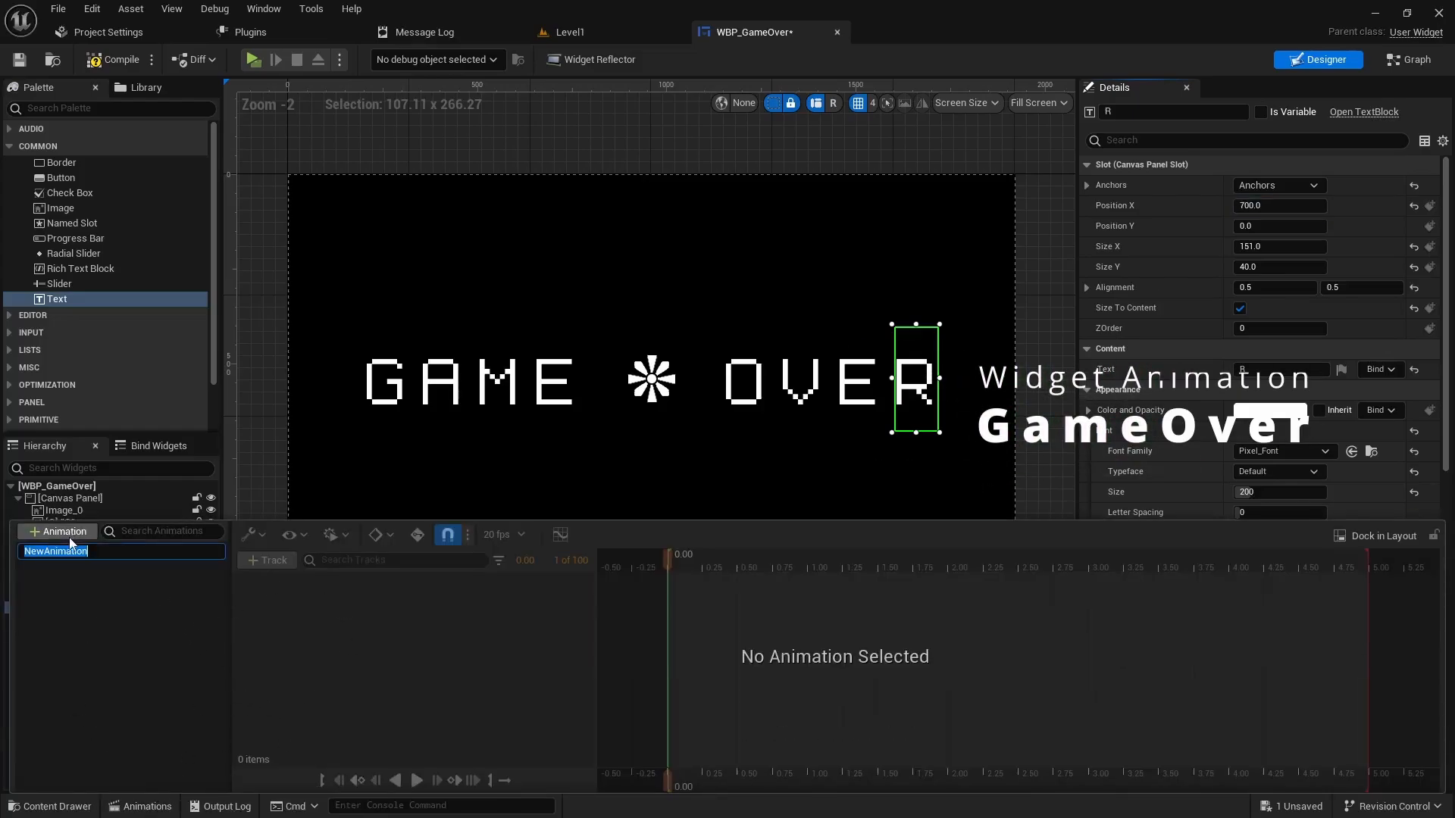
pyautogui.write('GameOver')
pyautogui.press('Return')
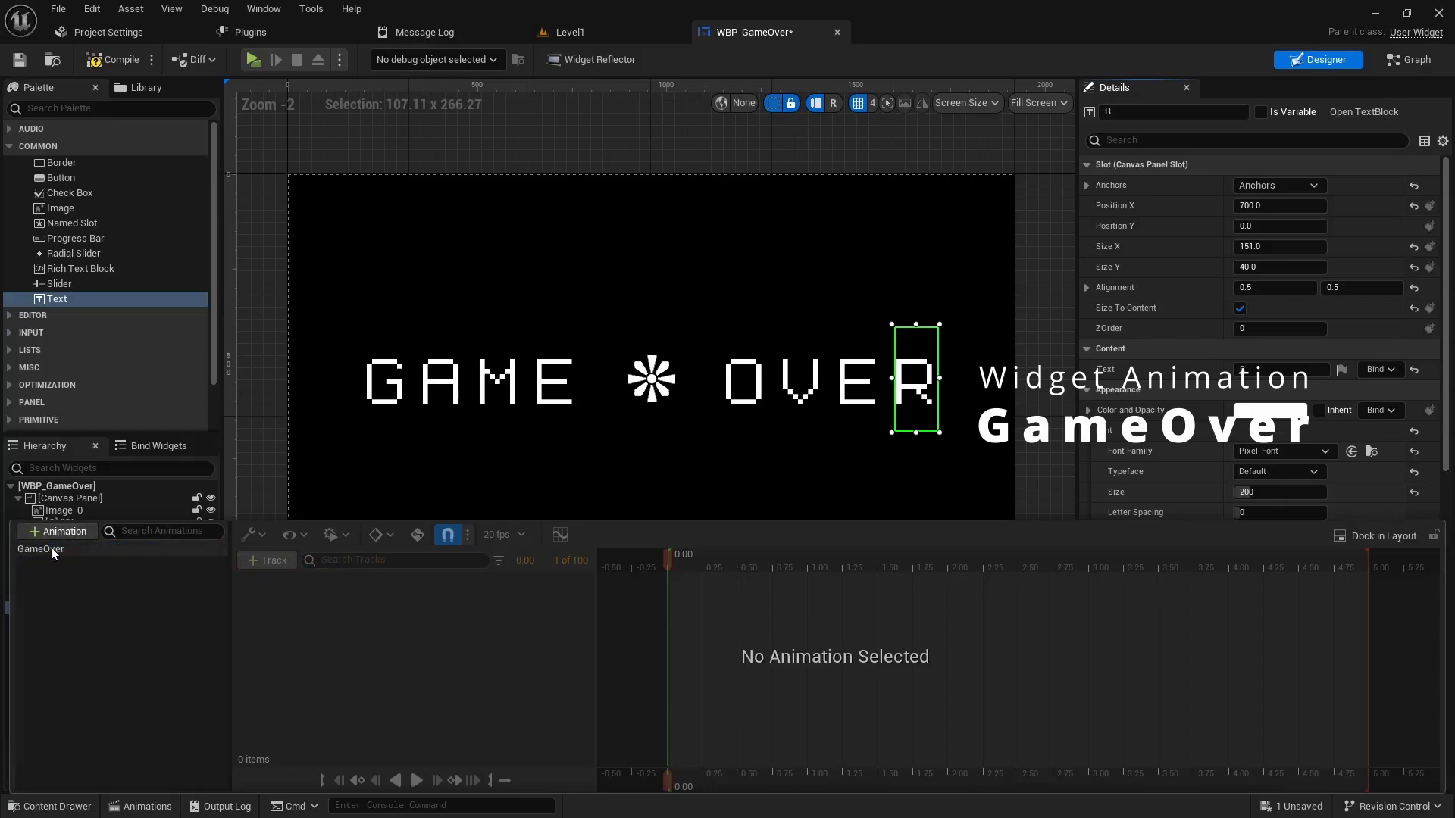
pyautogui.click(52, 551)
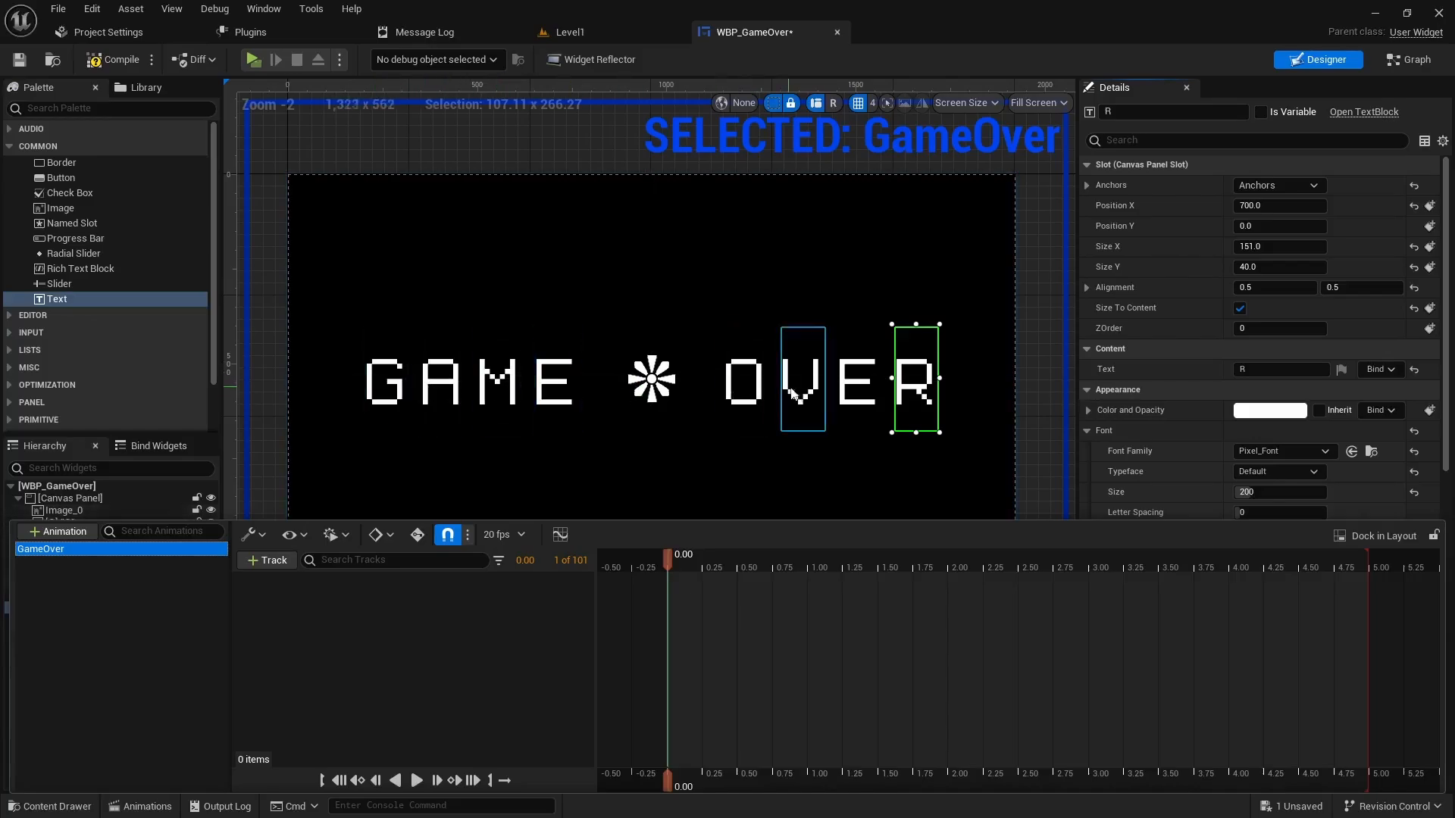
# - Add an Image_0 Render Opacity track keyed at 0.0 at time 0.00
pyautogui.click(281, 564)
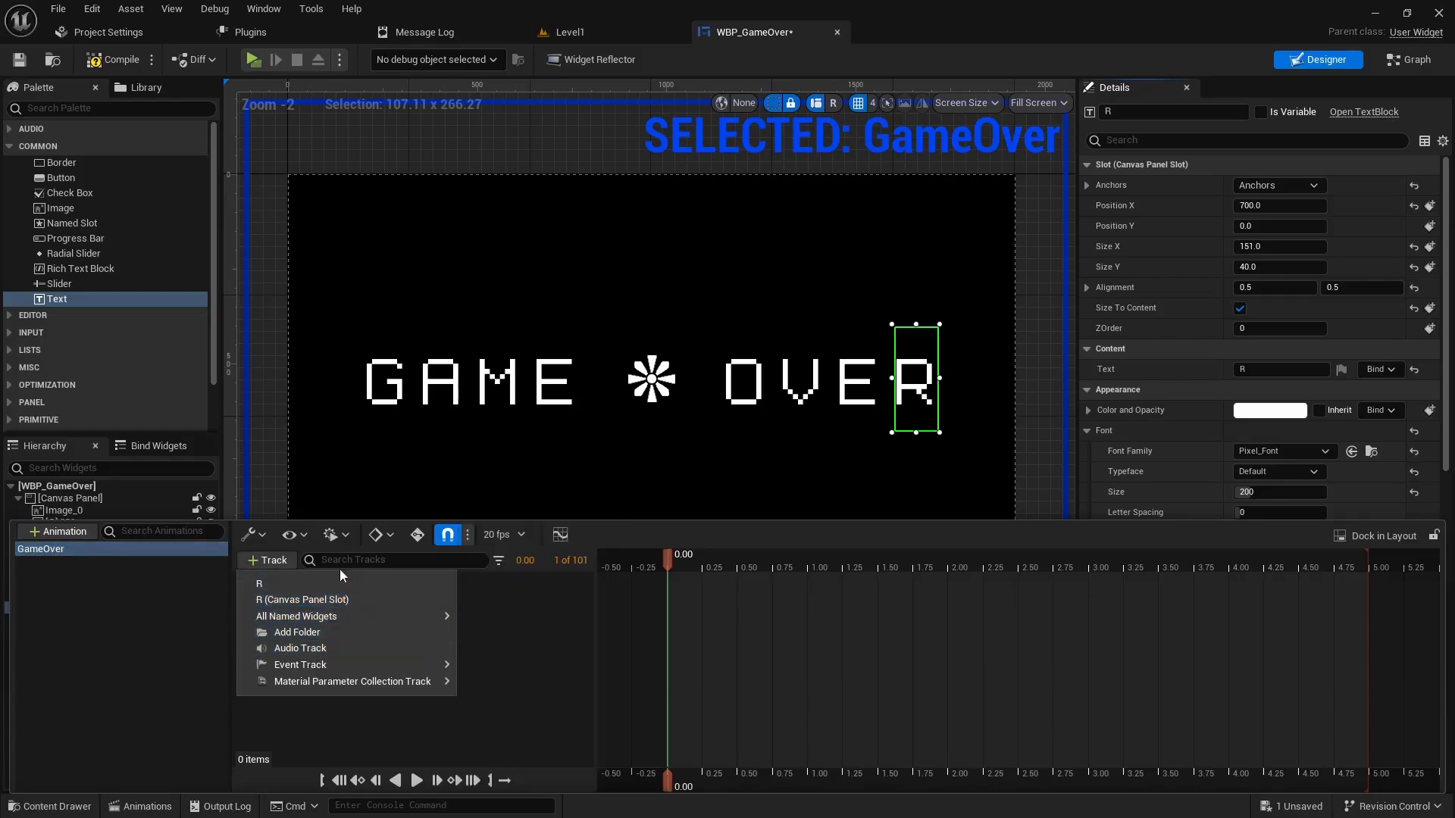
pyautogui.moveTo(407, 616)
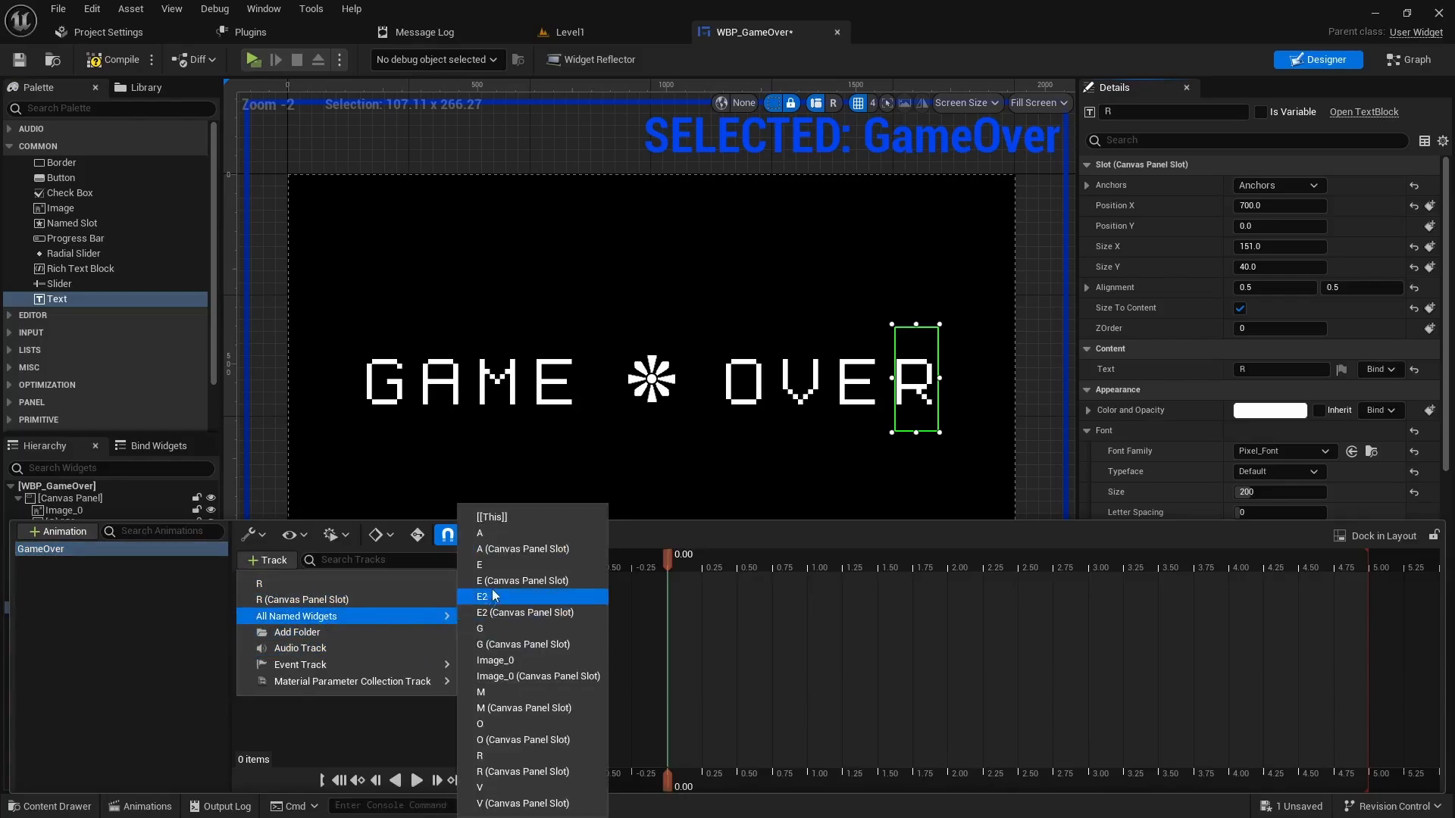
pyautogui.click(503, 661)
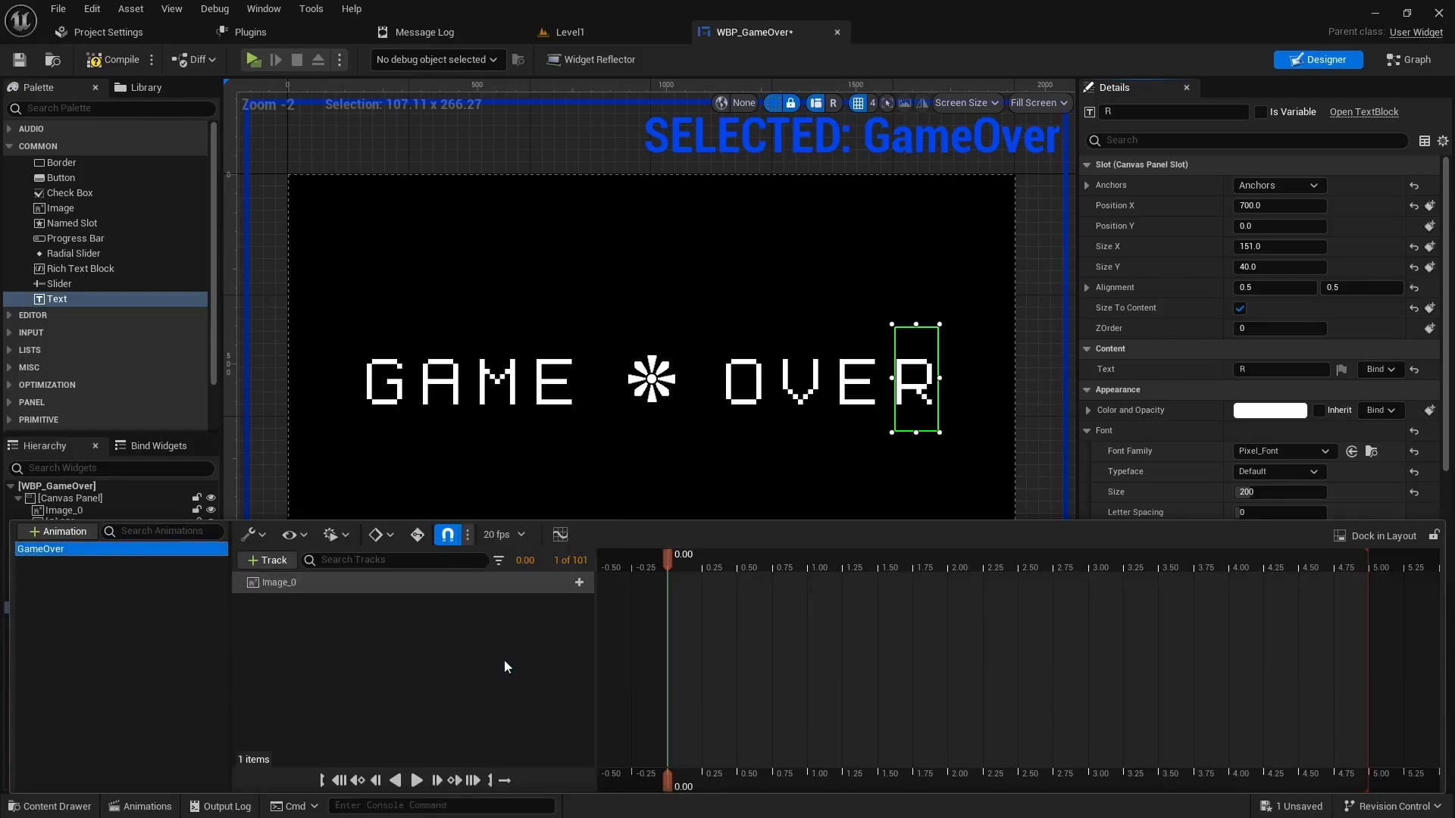
pyautogui.click(579, 582)
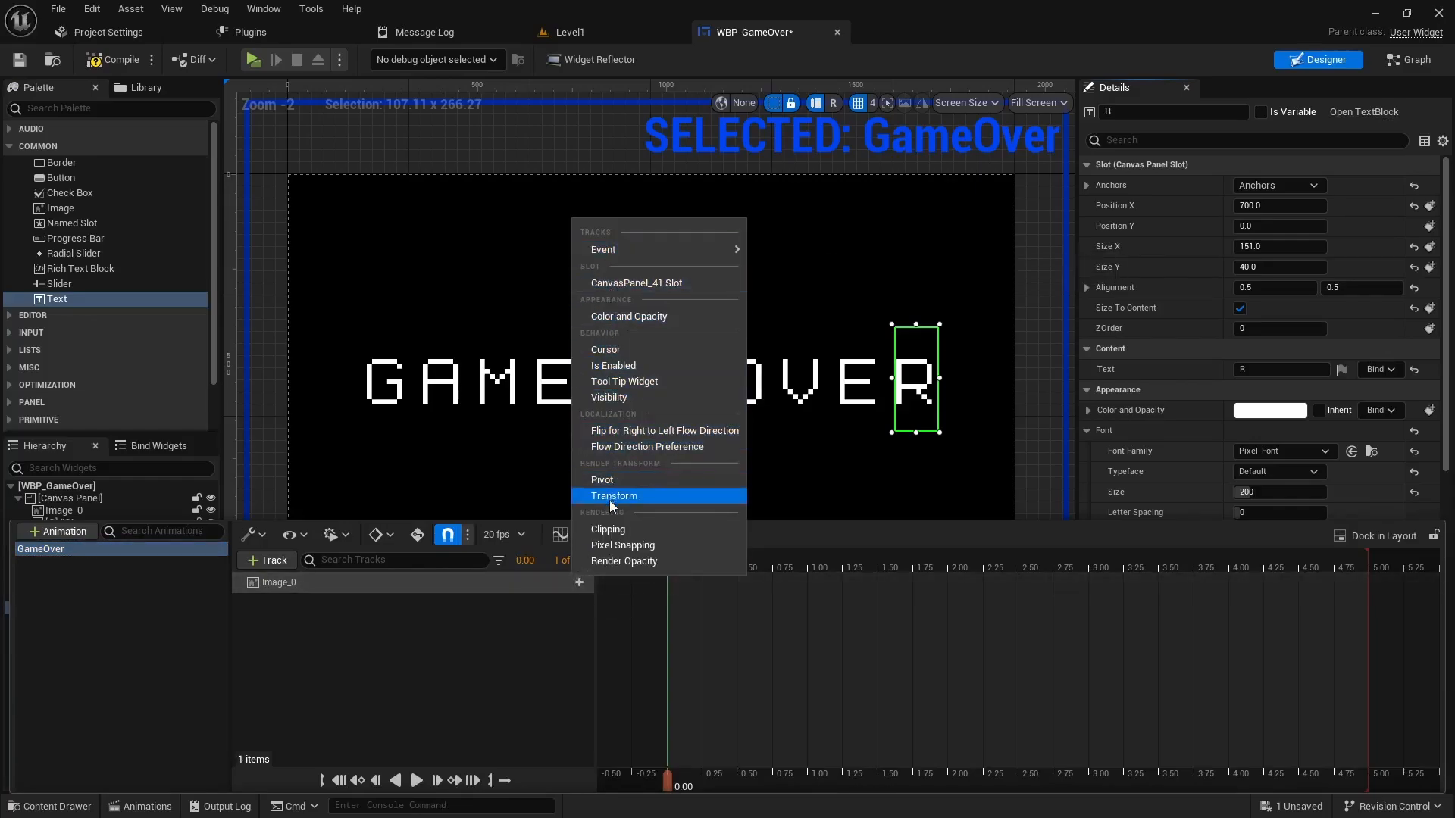
pyautogui.click(639, 561)
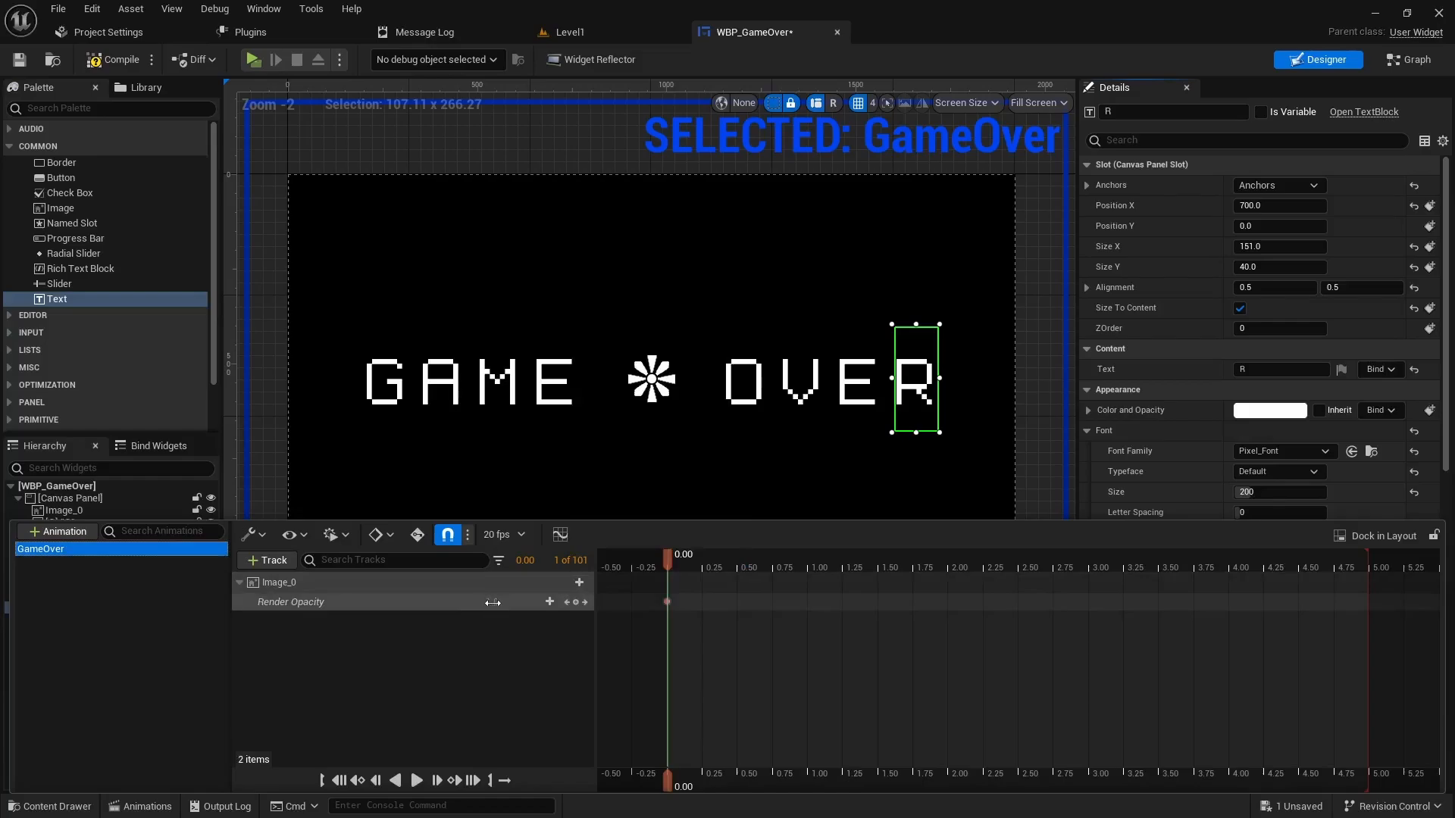
pyautogui.click(493, 603)
pyautogui.write('0')
pyautogui.press('Return')
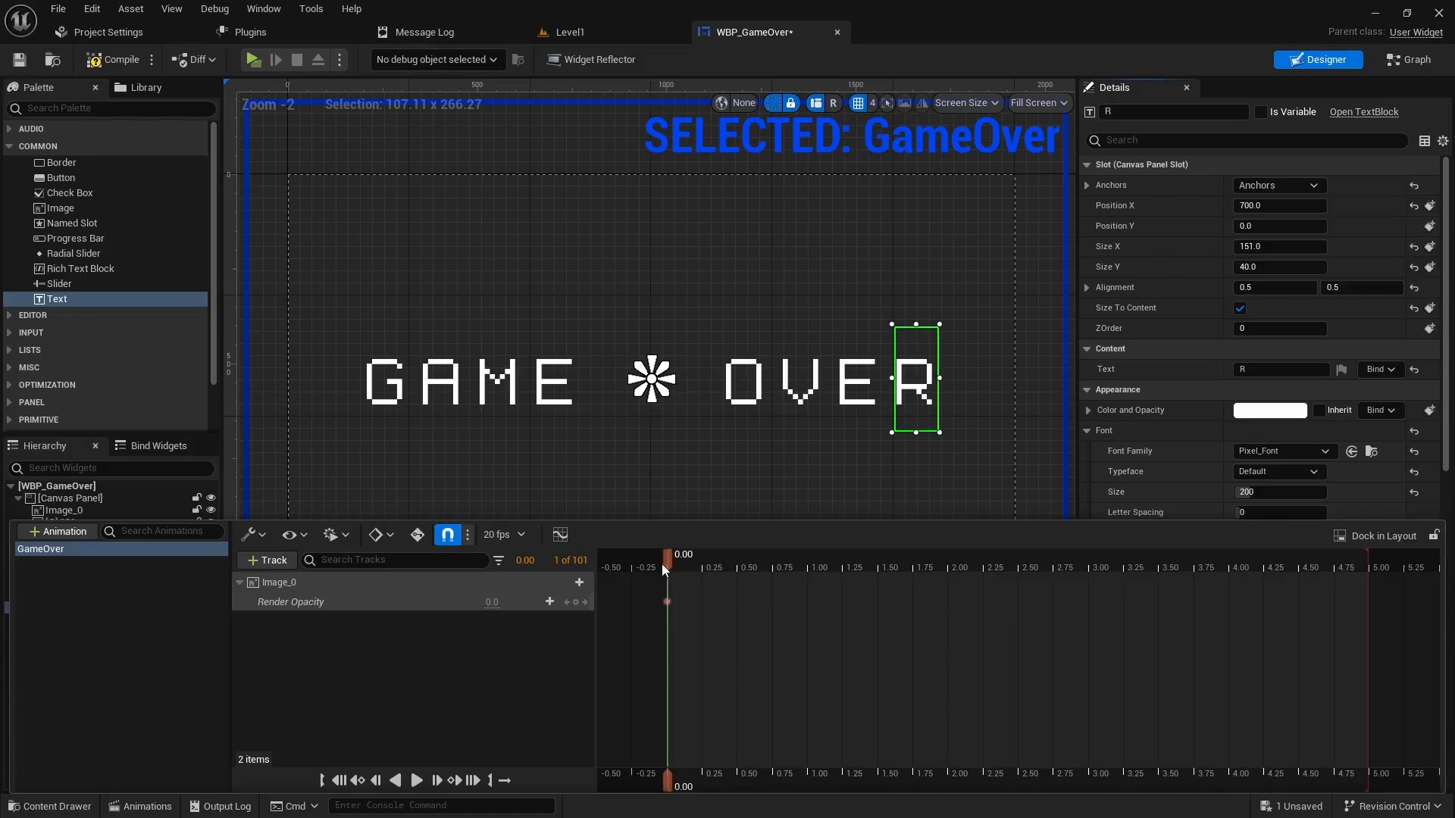
# - Add Image_0 opacity keys at 4.00 and 5.00 seconds
pyautogui.moveTo(666, 564); pyautogui.dragTo(1228, 572)
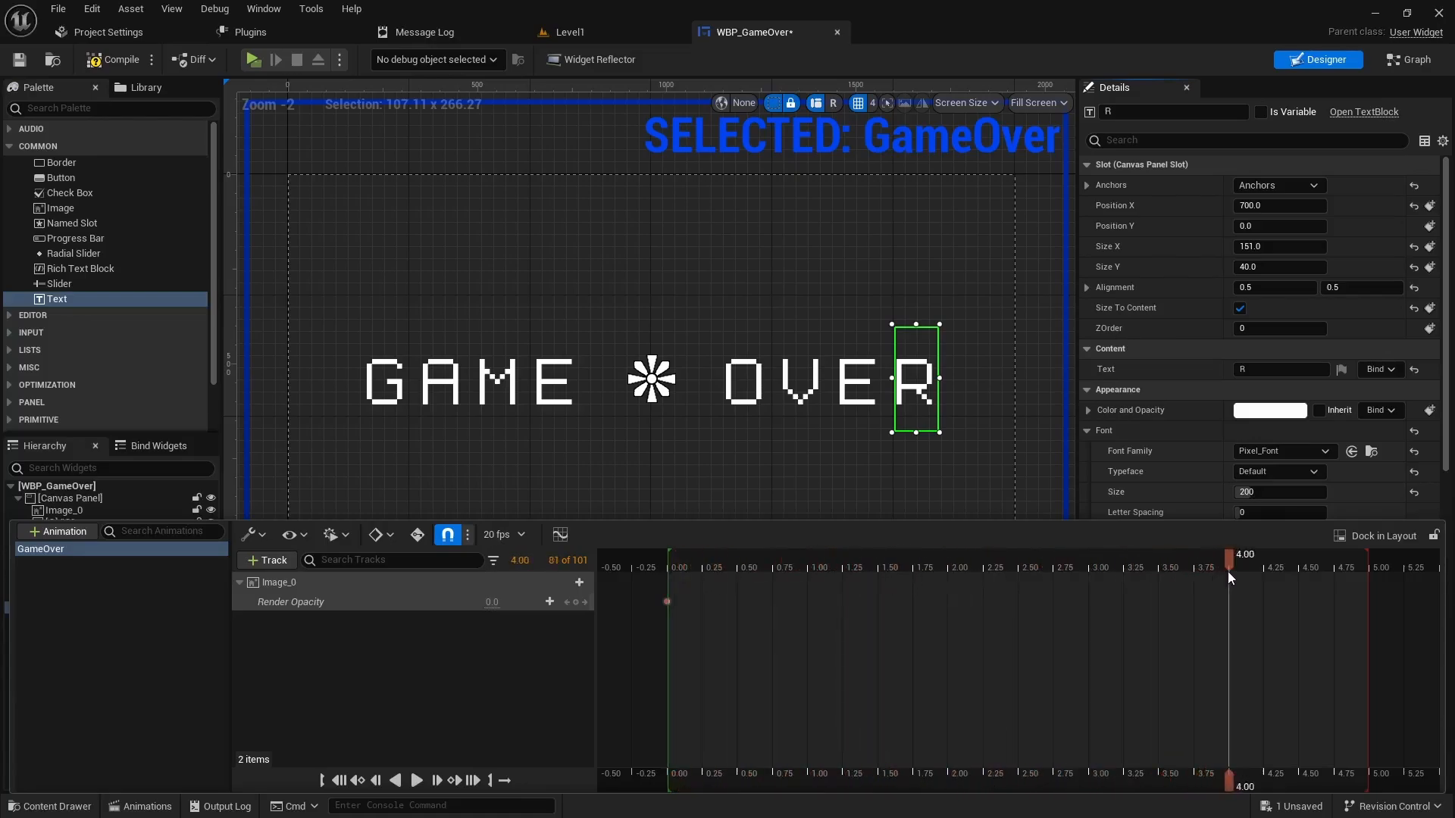
pyautogui.click(576, 602)
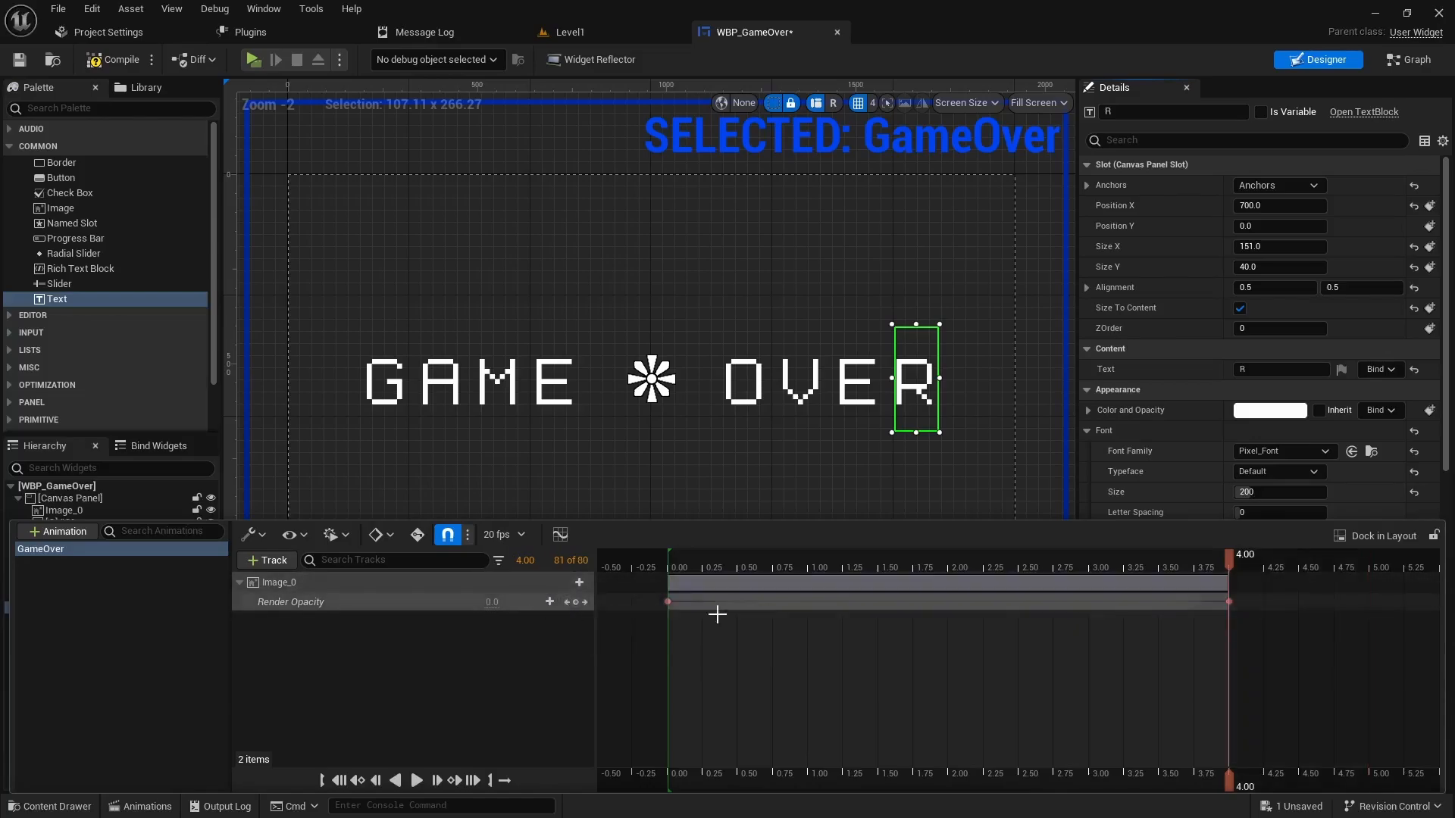
pyautogui.moveTo(1231, 563); pyautogui.dragTo(1369, 566)
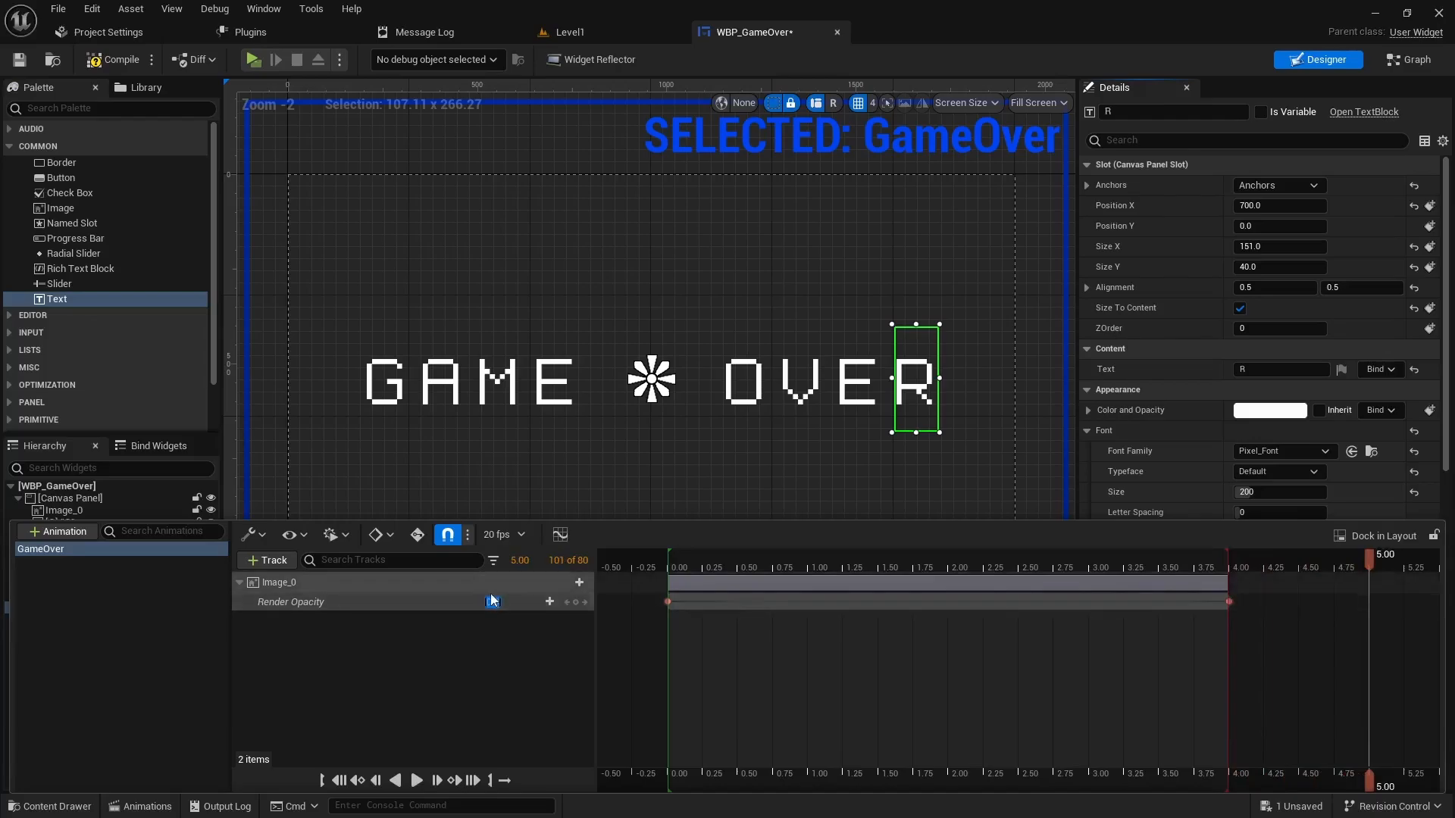
pyautogui.press('Return')
# - Preview the animation playback and return the playhead to 0.00
pyautogui.press('space')
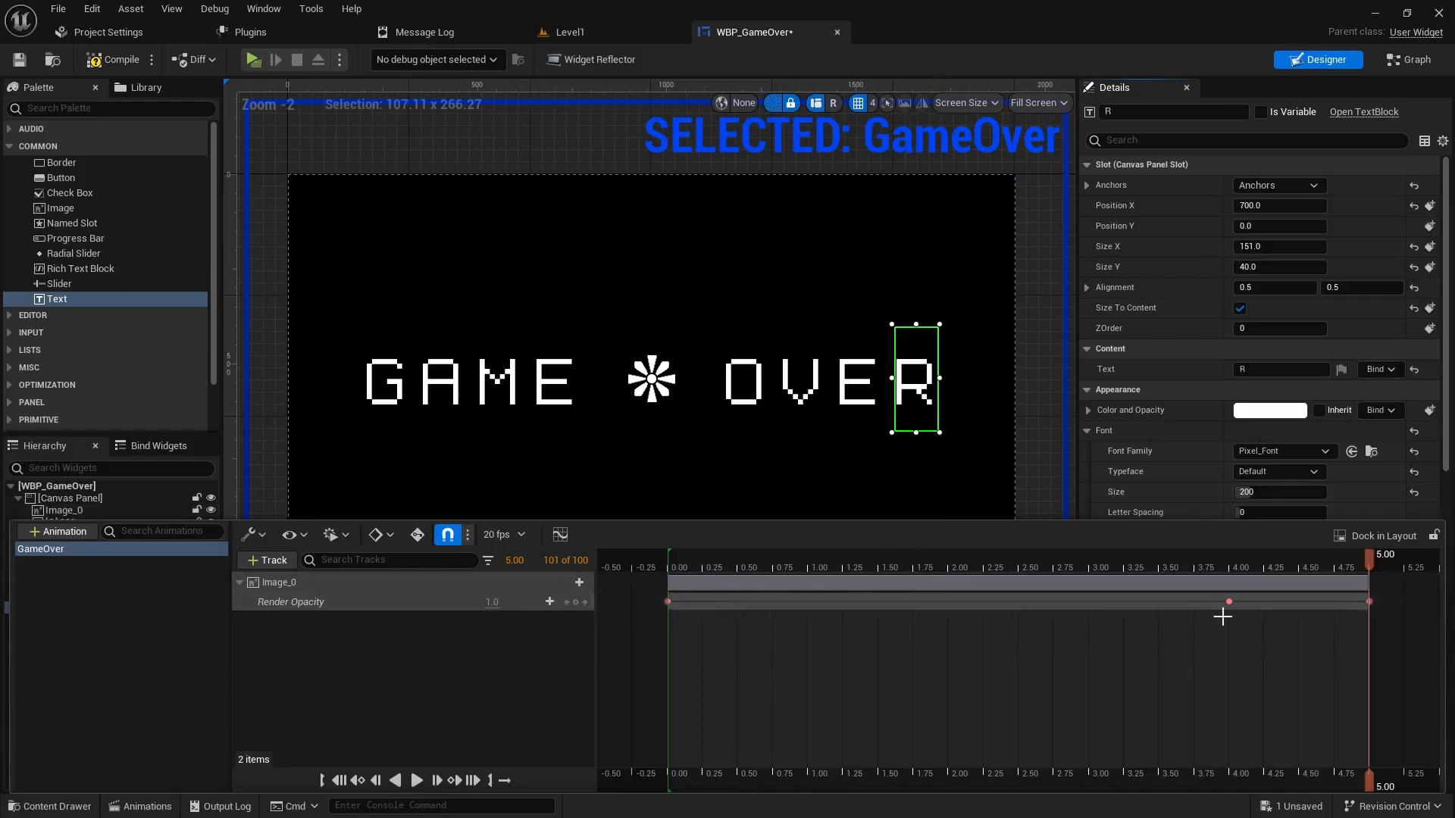
pyautogui.moveTo(1368, 561); pyautogui.dragTo(670, 556)
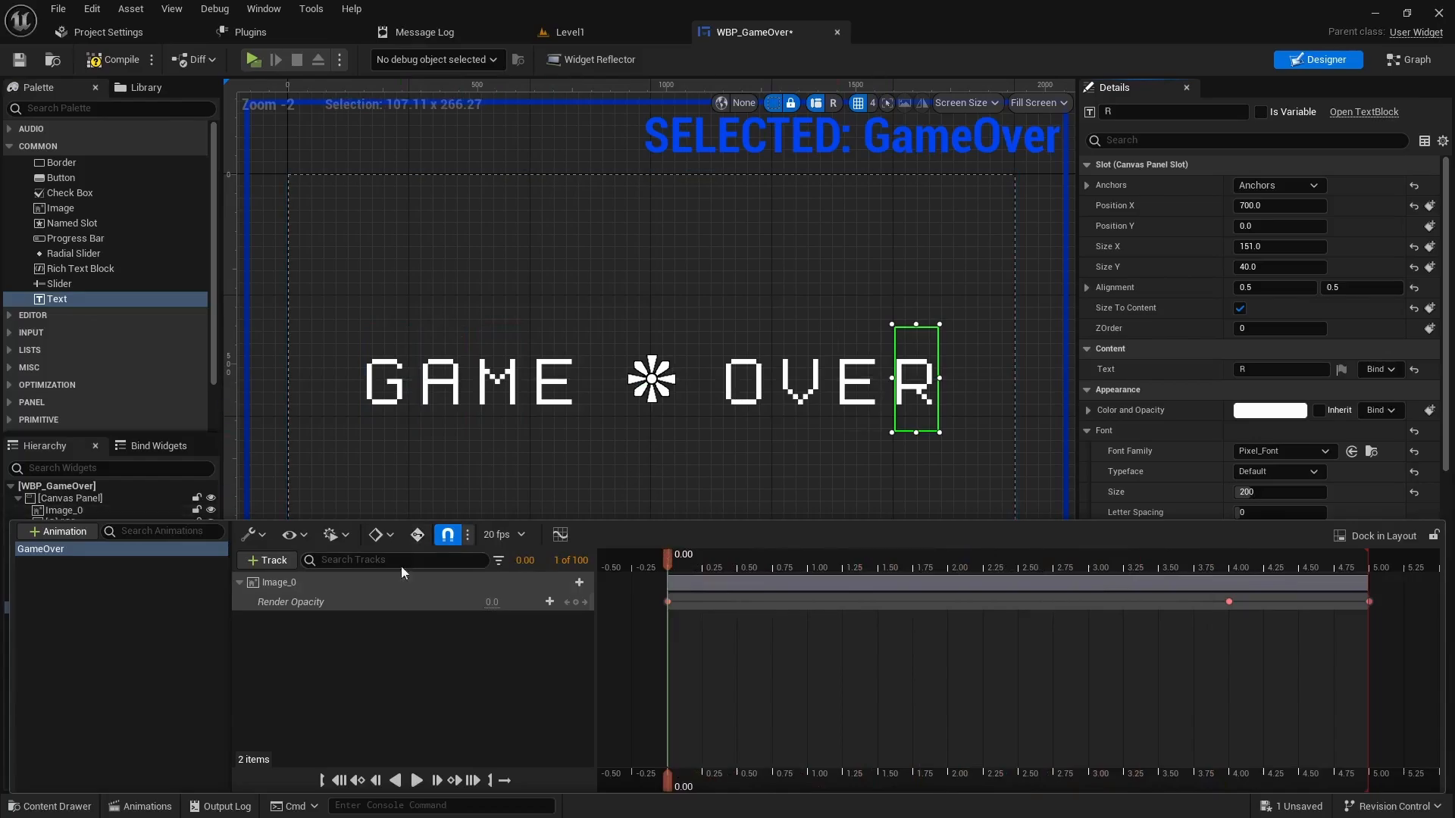
pyautogui.click(275, 558)
pyautogui.moveTo(347, 620)
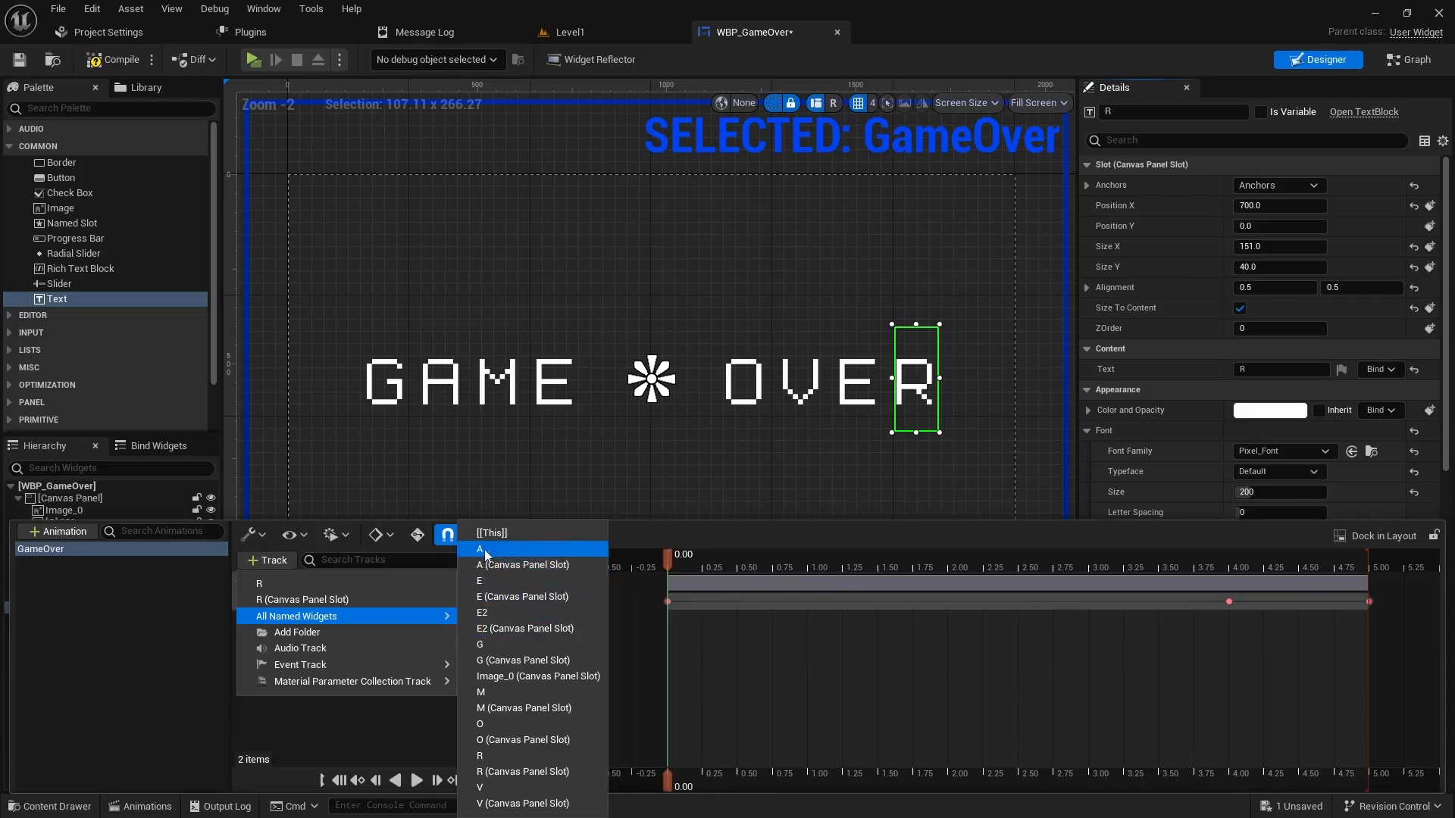
# - Add animation tracks for the letter widgets G, A, M, E and O
pyautogui.click(485, 645)
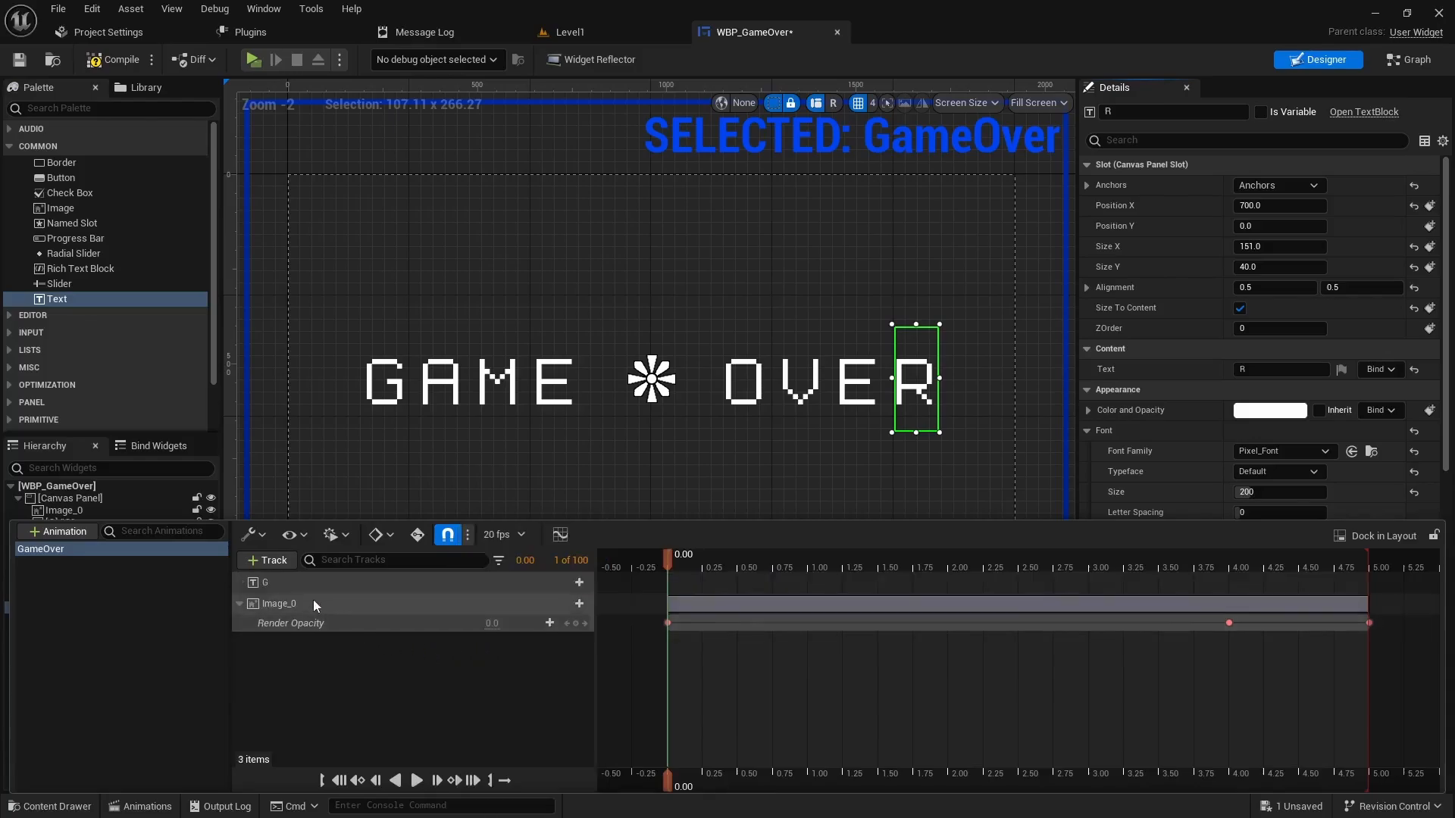
pyautogui.click(267, 561)
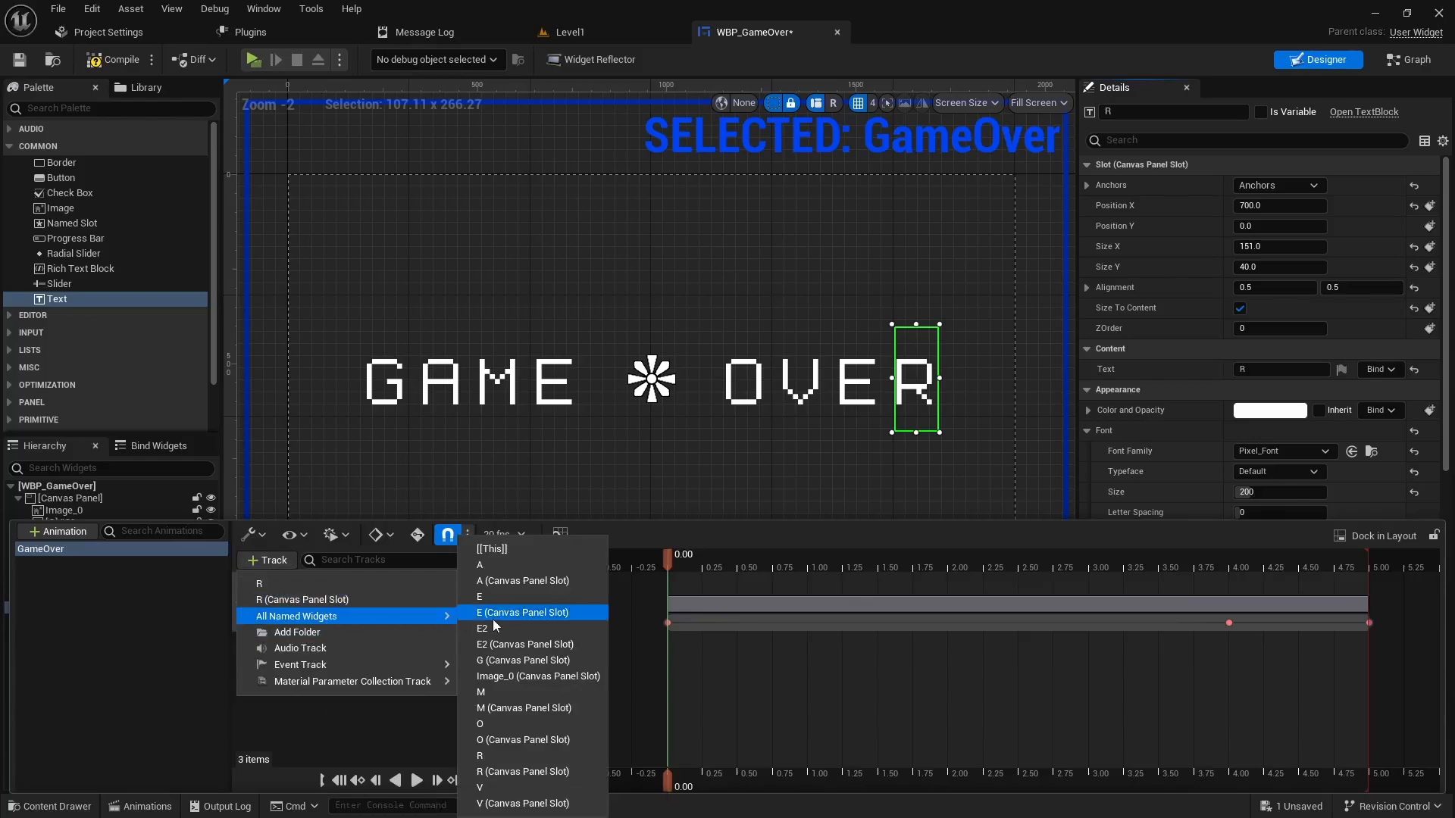
pyautogui.click(497, 581)
pyautogui.click(269, 562)
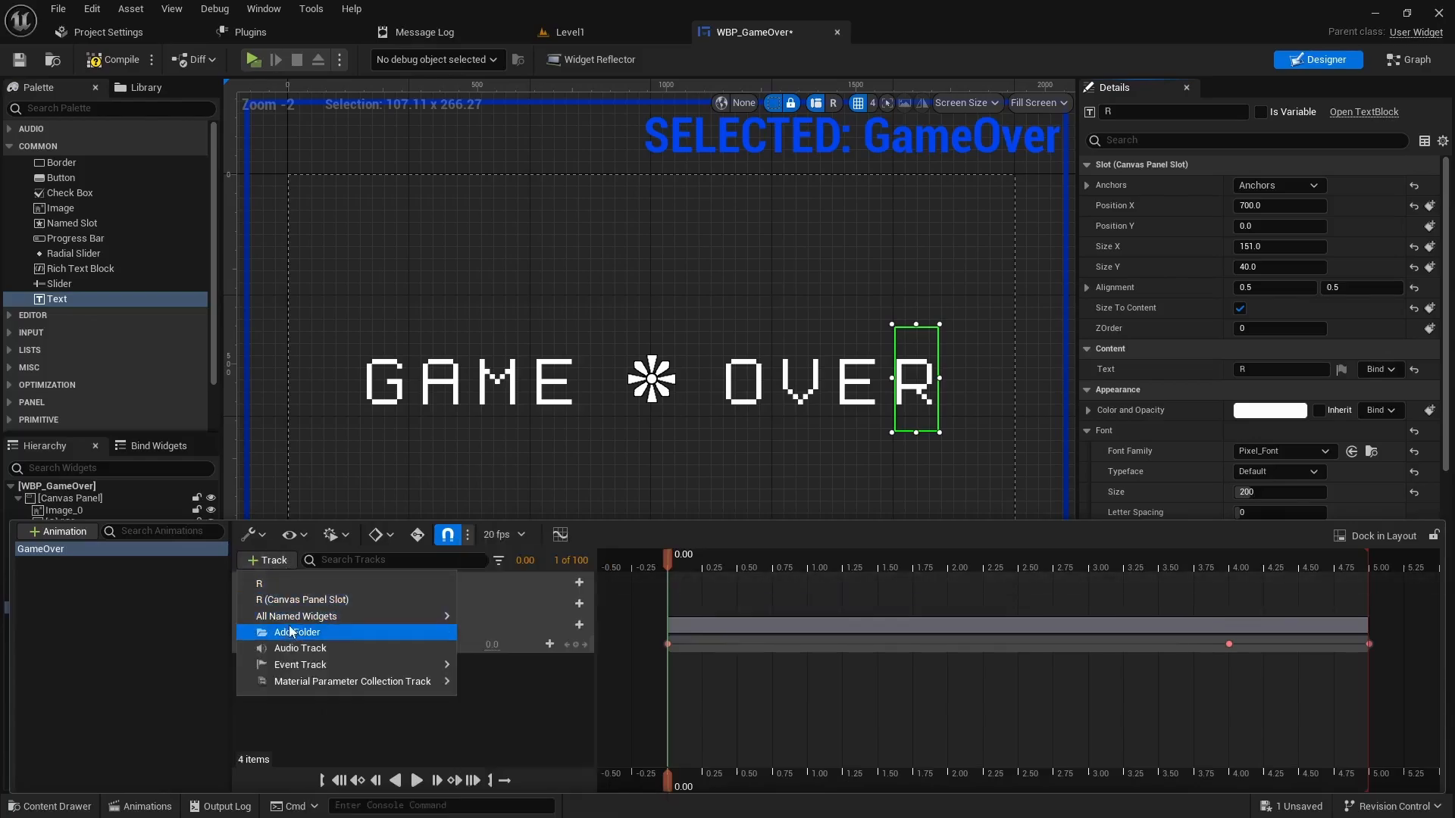
pyautogui.moveTo(366, 616)
pyautogui.click(499, 692)
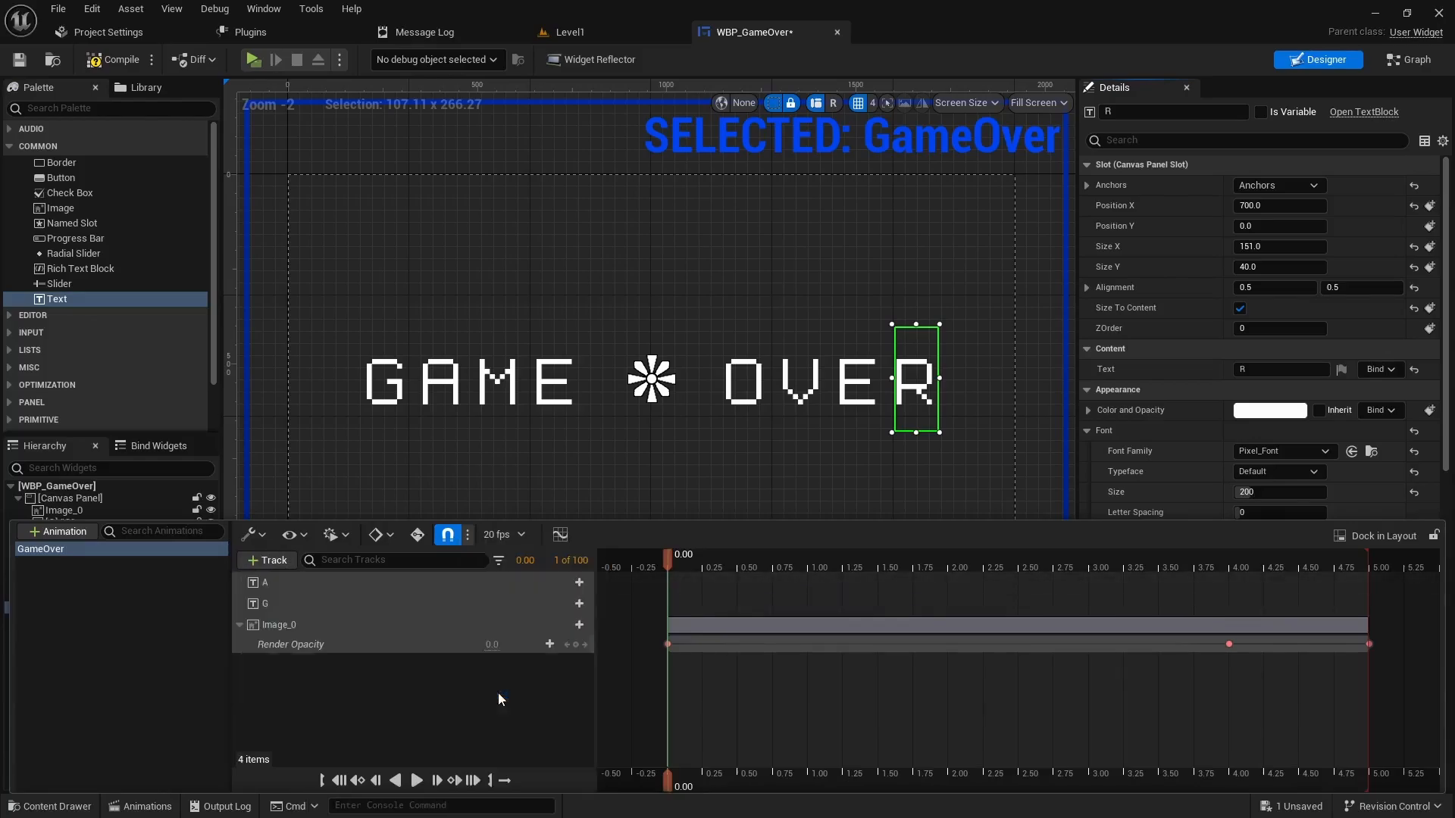
pyautogui.click(272, 562)
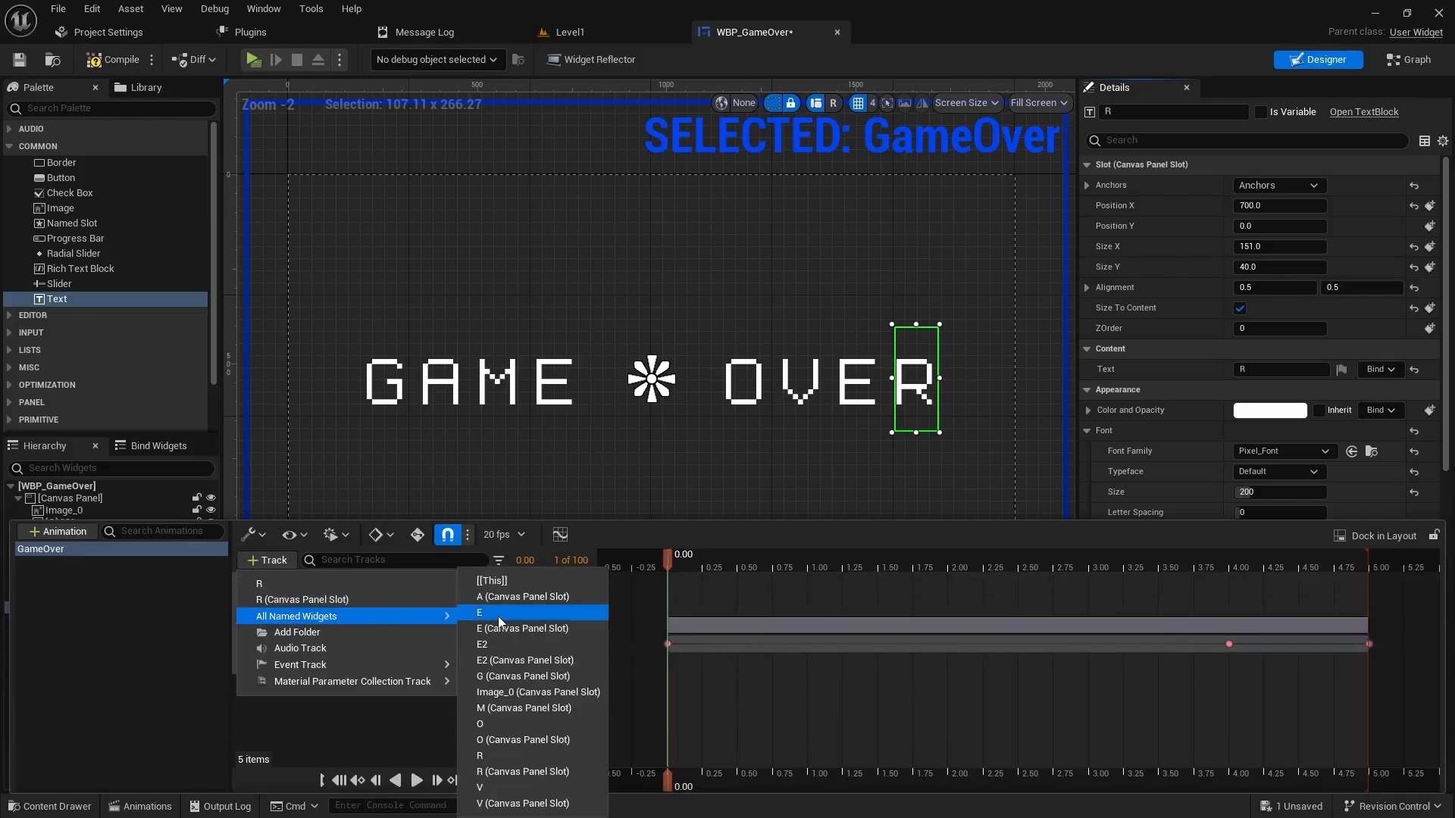
pyautogui.click(498, 613)
pyautogui.click(267, 562)
pyautogui.moveTo(359, 616)
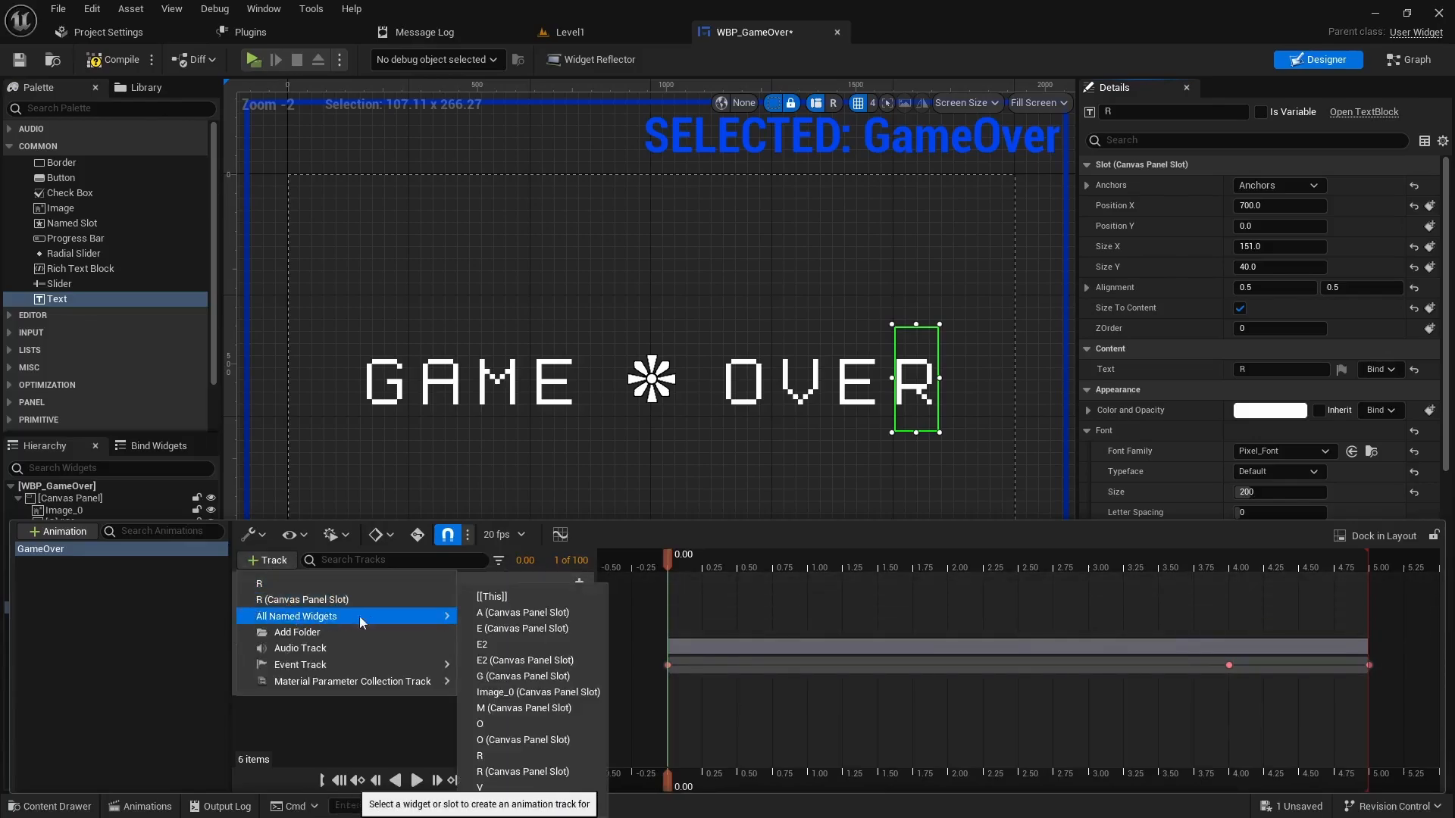
pyautogui.click(500, 716)
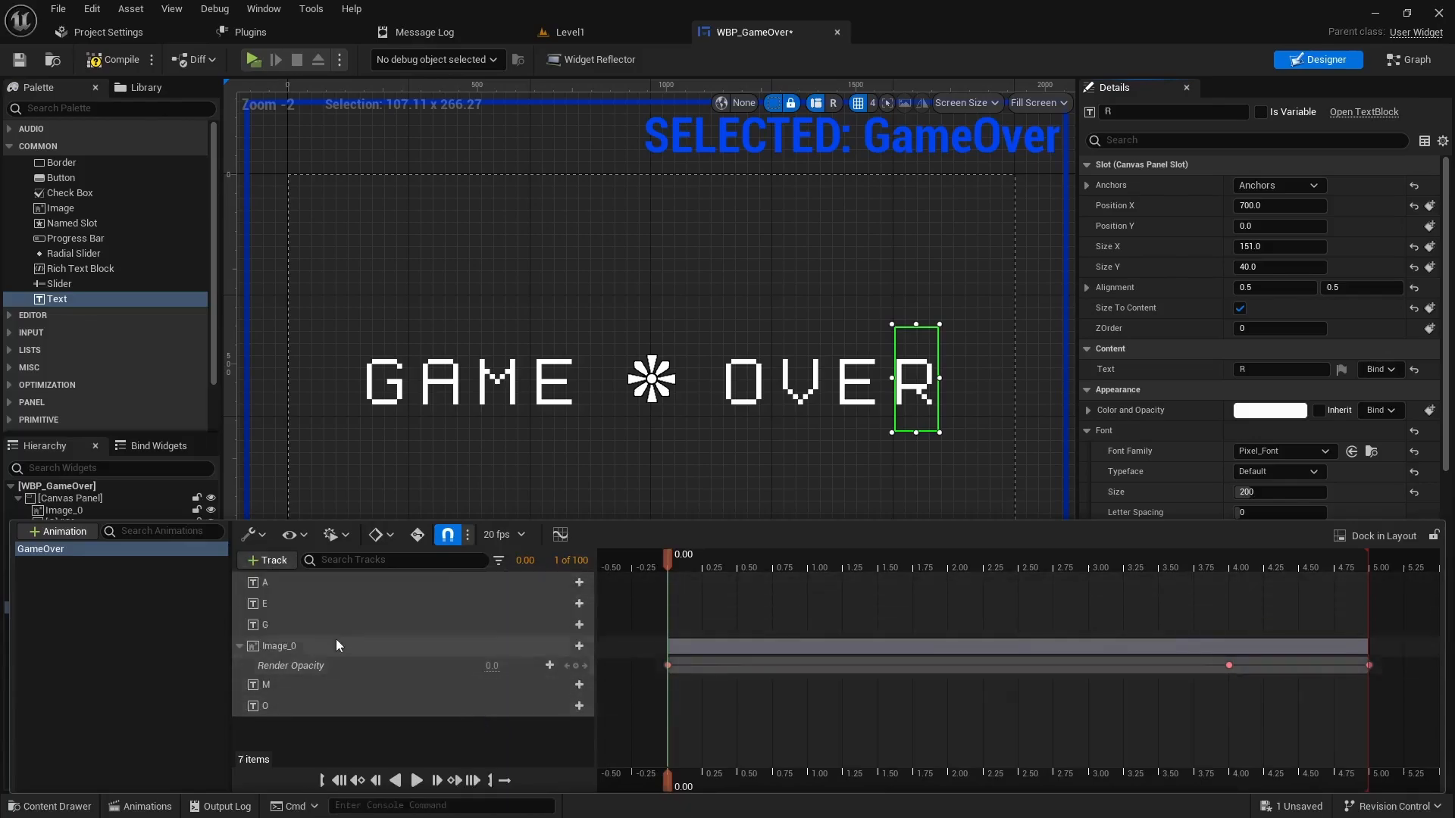
# - Add tracks for V, E2 and R, collapse Image_0's track and select the G track
pyautogui.click(275, 564)
pyautogui.moveTo(388, 617)
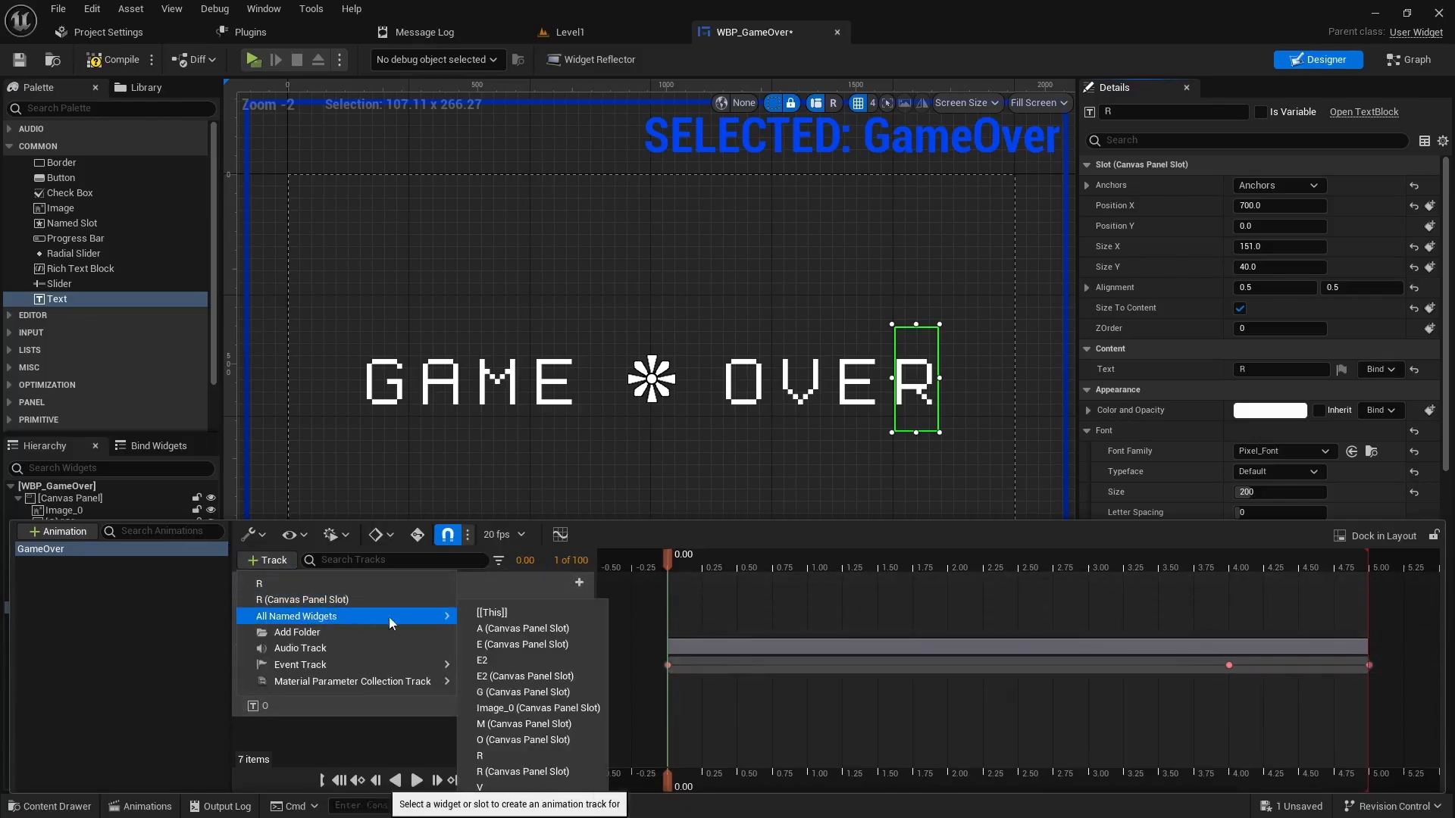
pyautogui.click(489, 788)
pyautogui.click(267, 560)
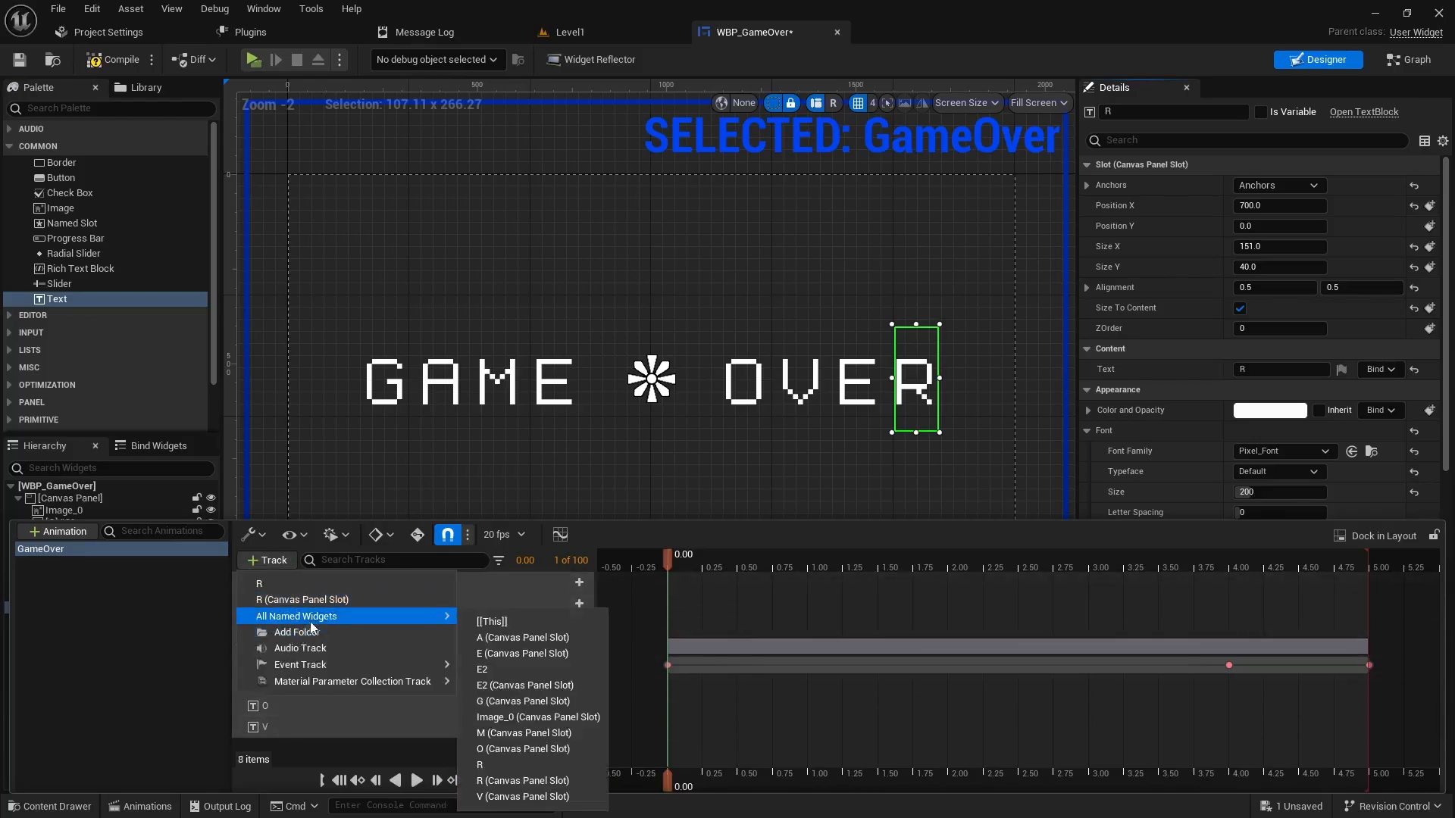
pyautogui.click(263, 561)
pyautogui.moveTo(289, 618)
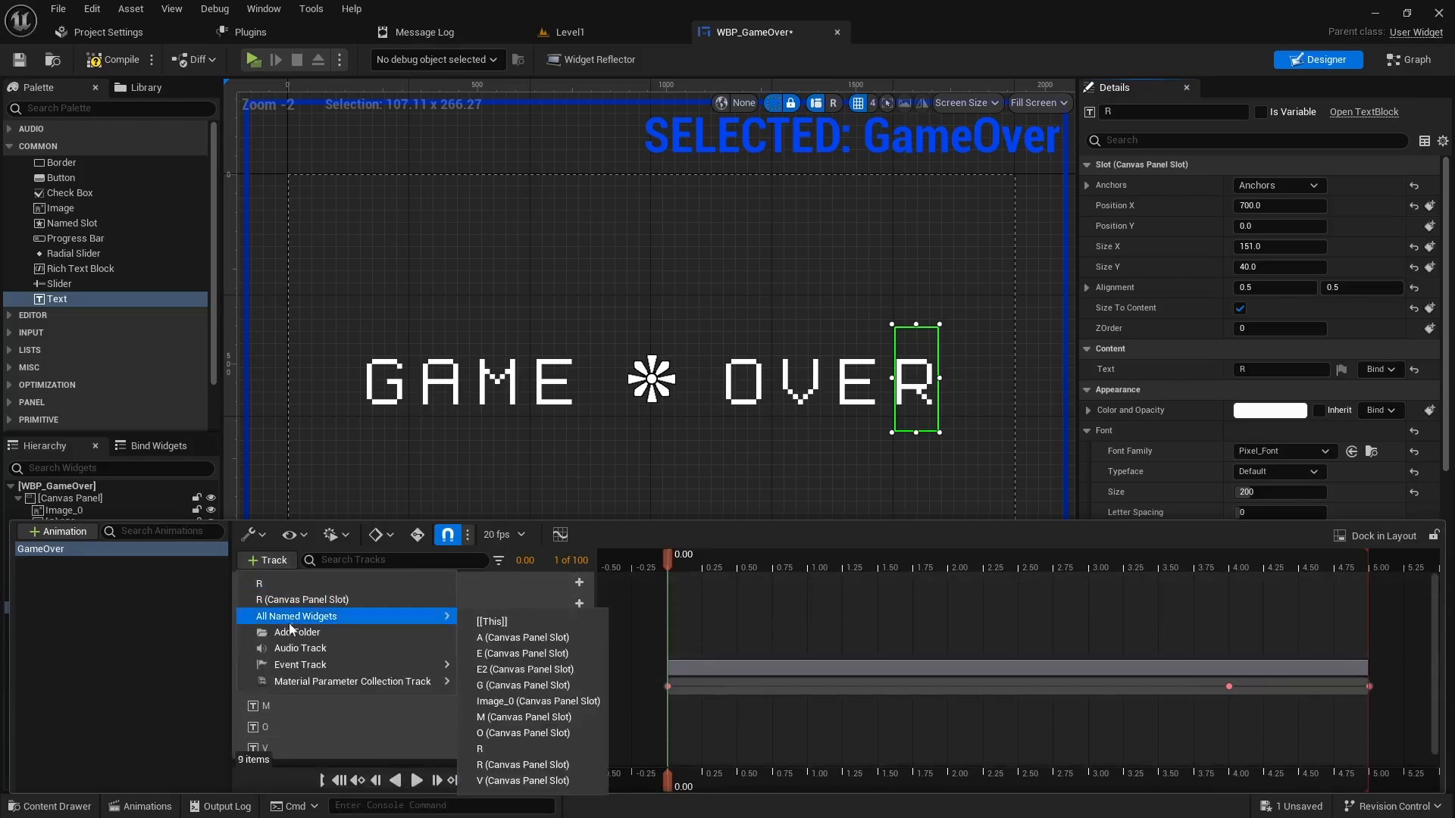
pyautogui.click(484, 748)
pyautogui.scroll(-1, 425, 651)
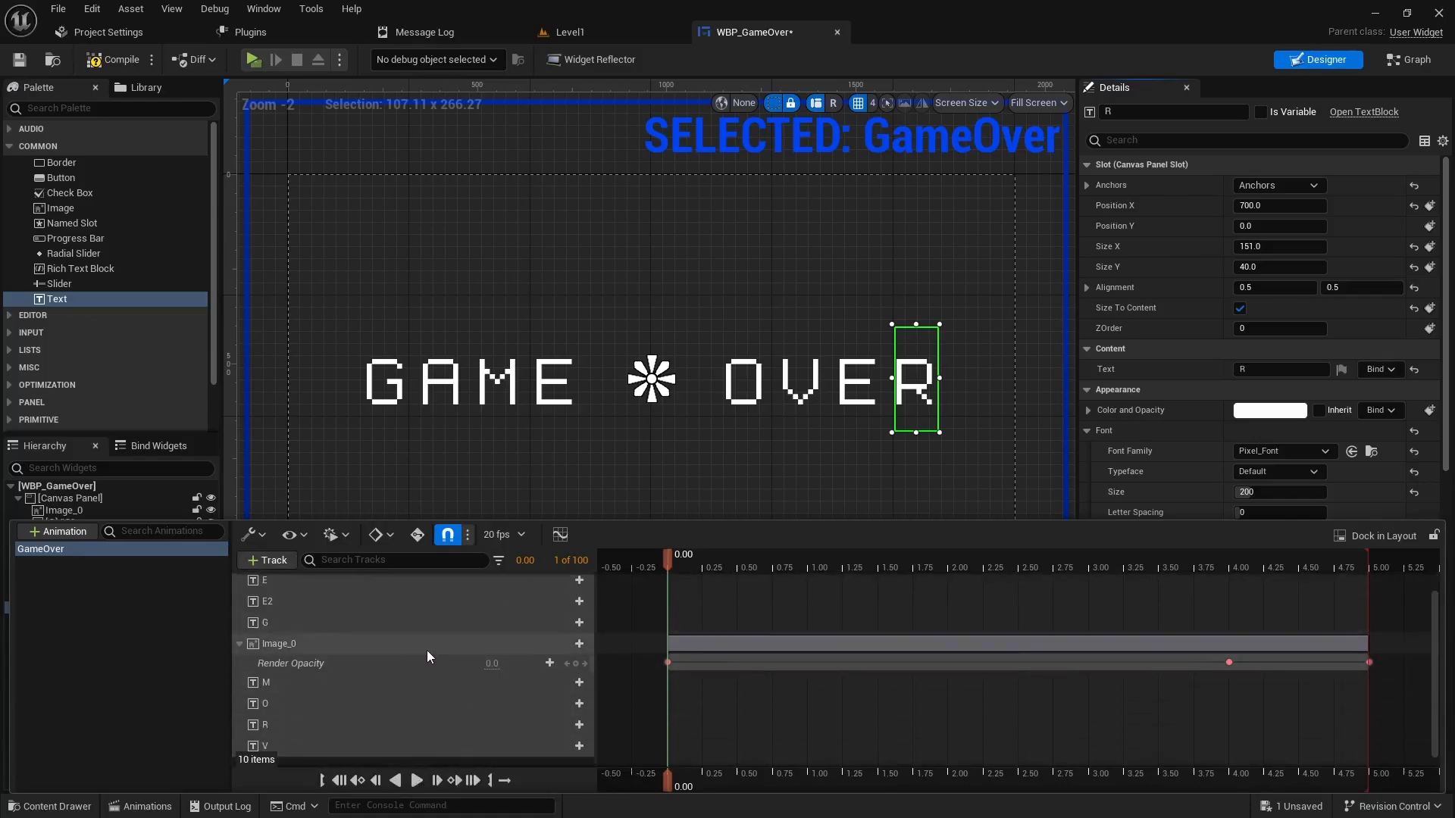
pyautogui.click(239, 649)
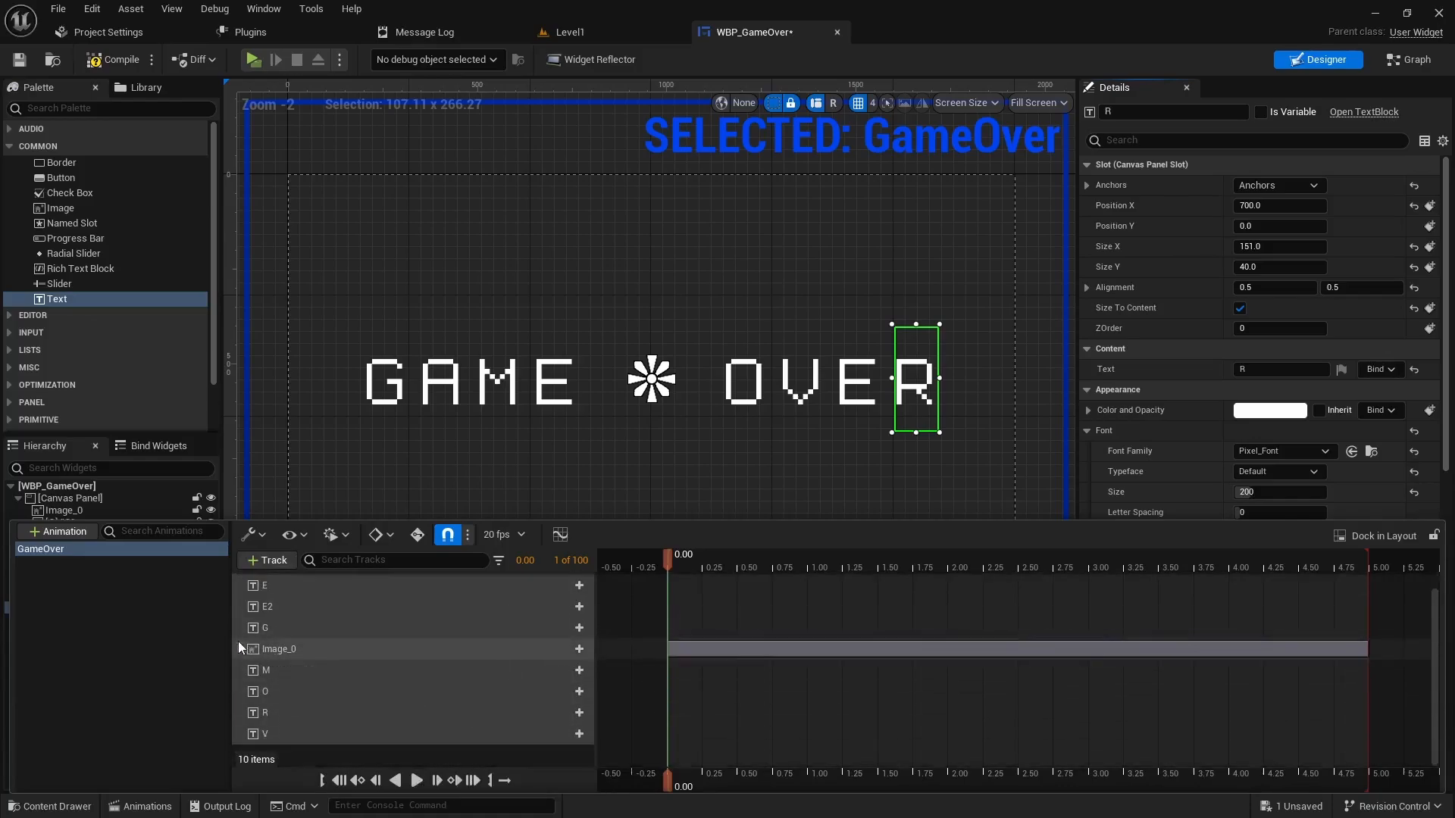
pyautogui.click(276, 629)
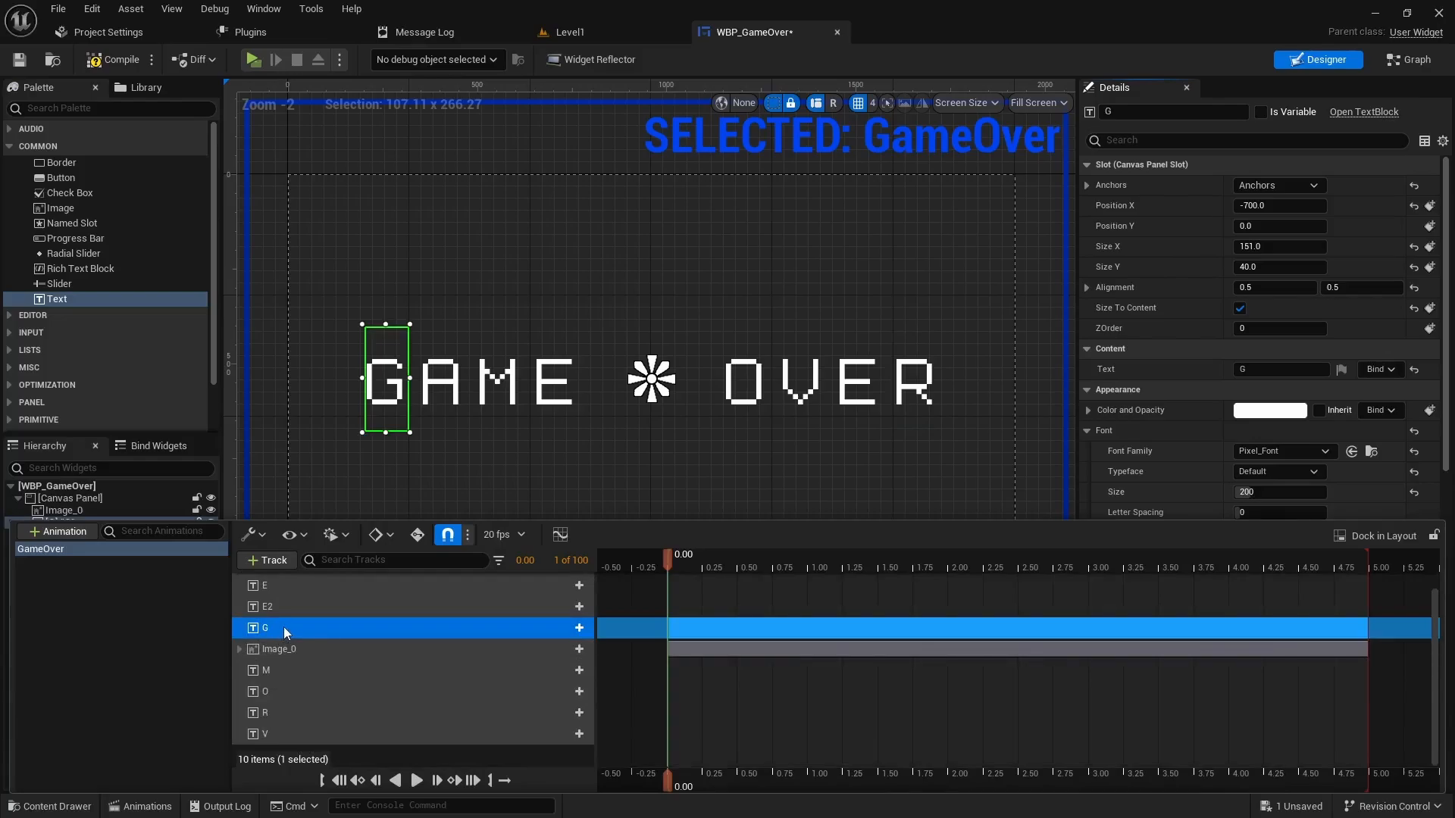
# - Add a Transform track to letter G and set its Translation Y to -700
pyautogui.click(579, 628)
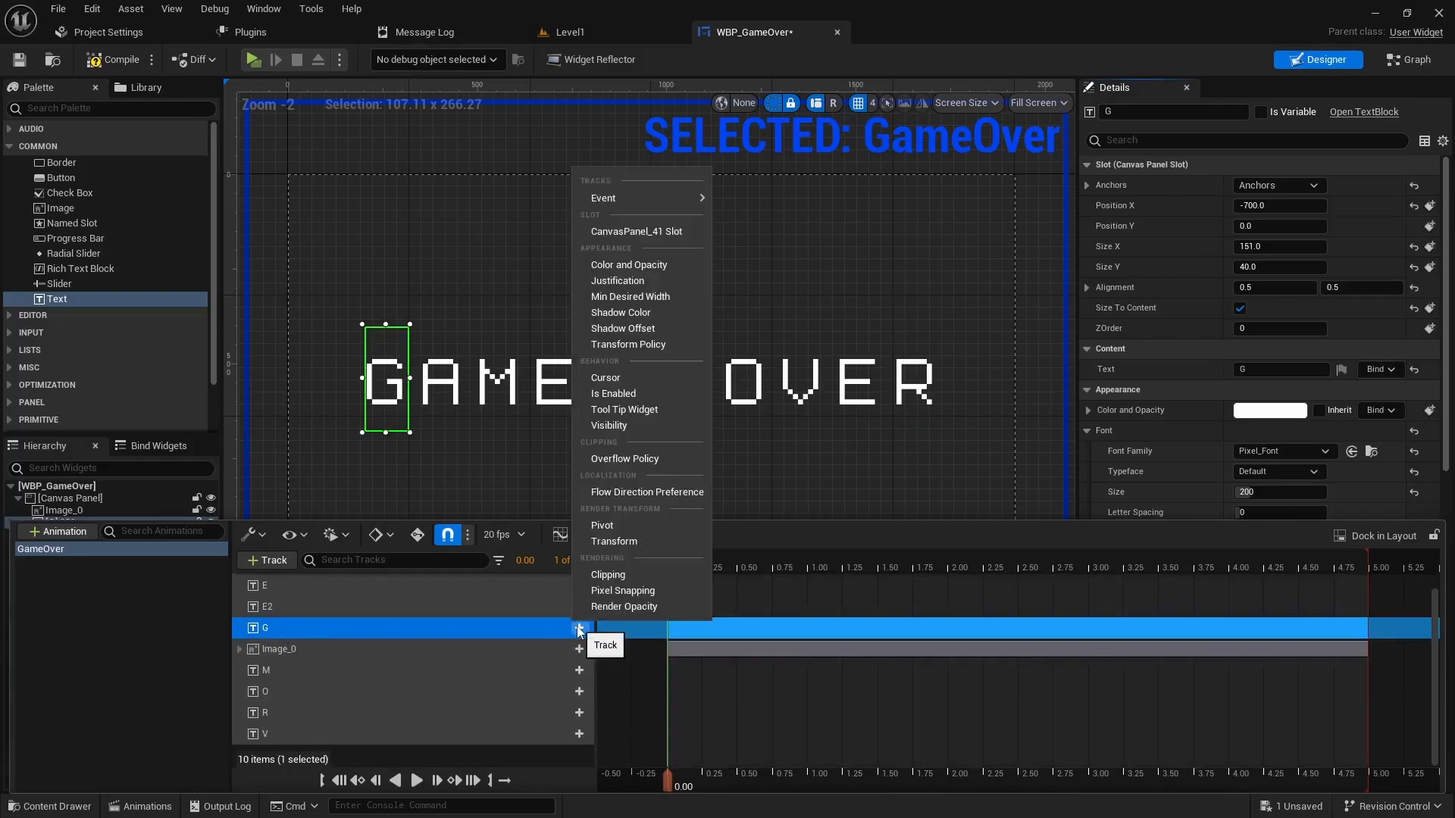
pyautogui.click(617, 542)
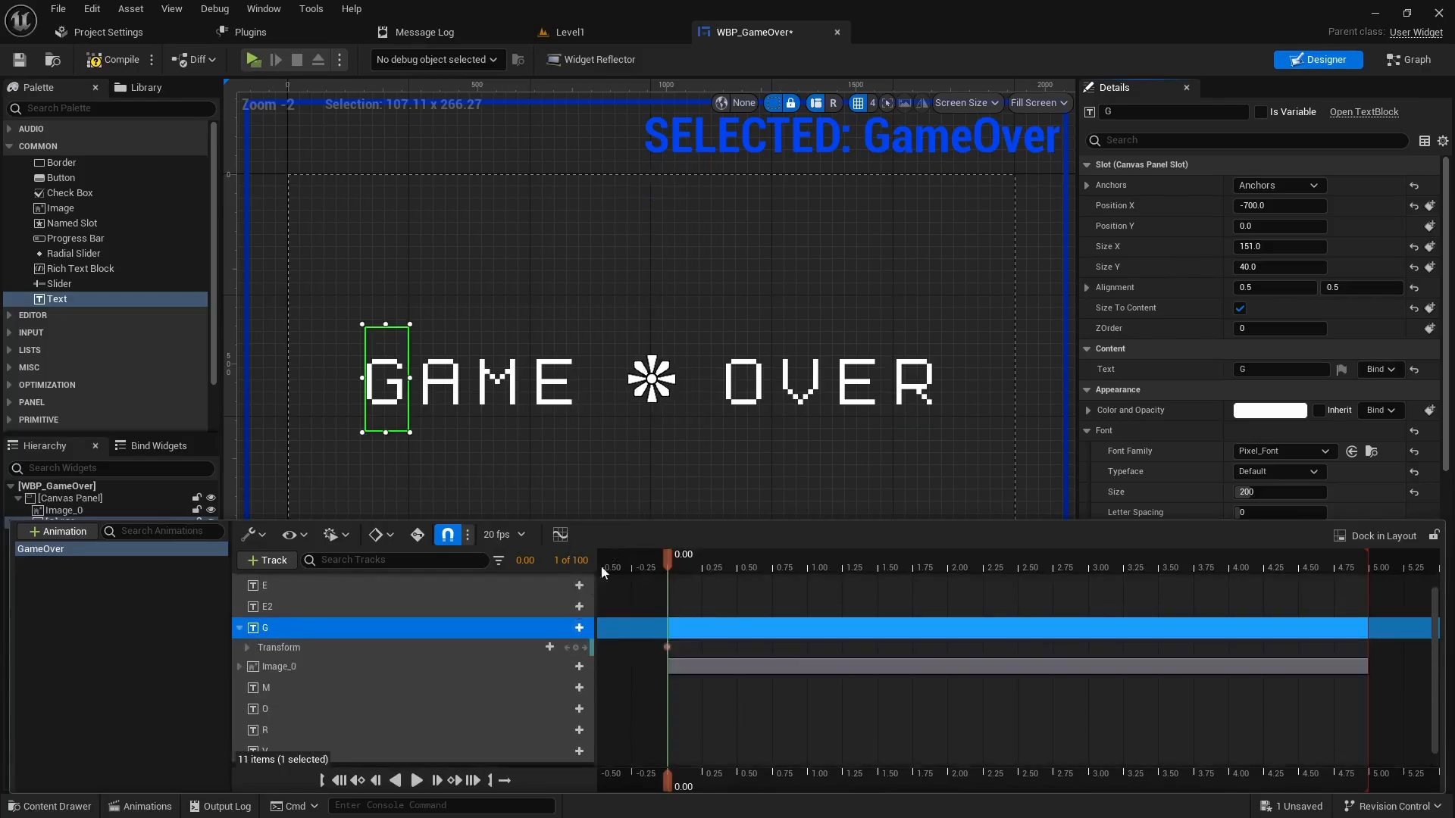
pyautogui.click(247, 648)
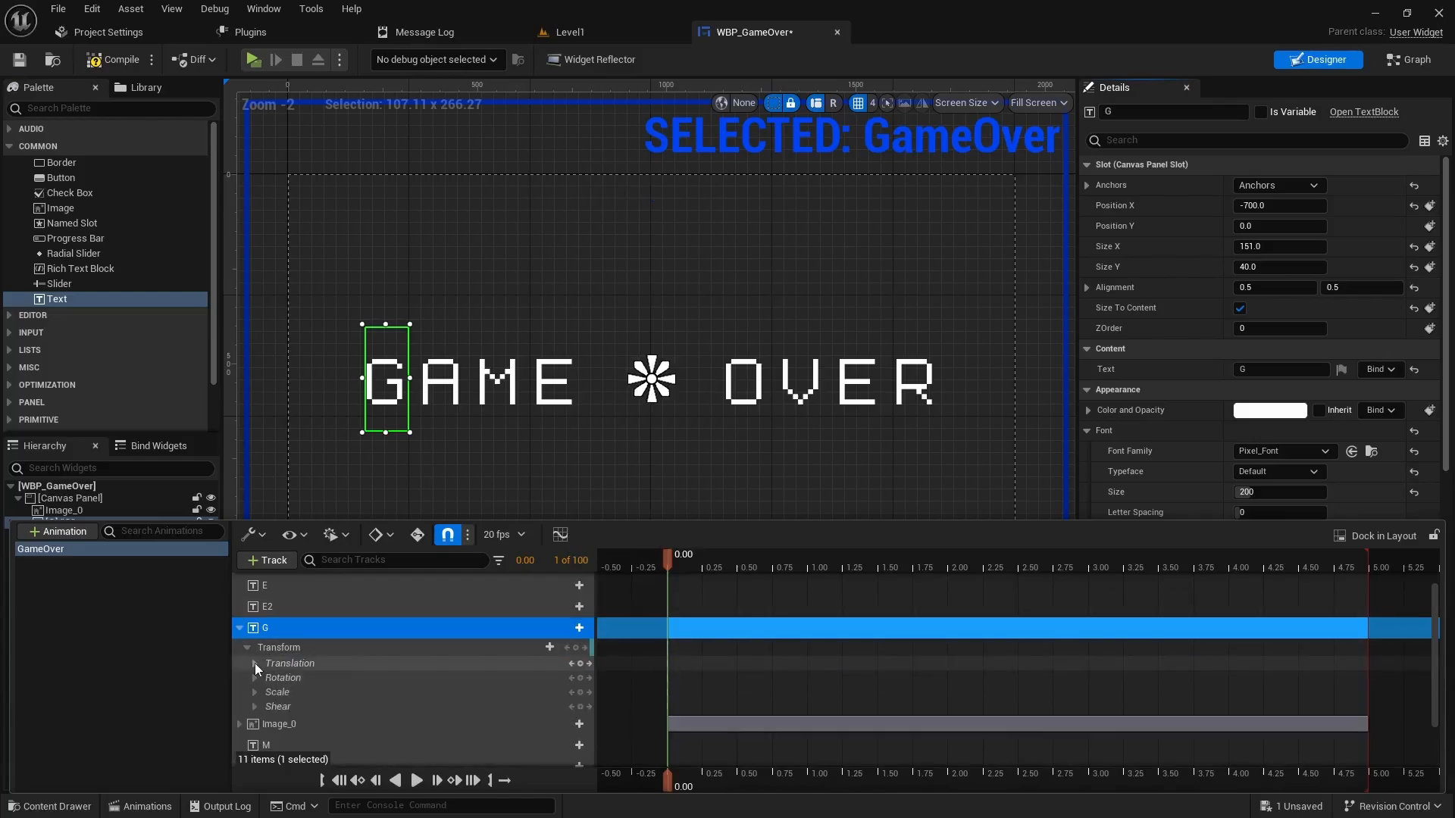
pyautogui.click(254, 663)
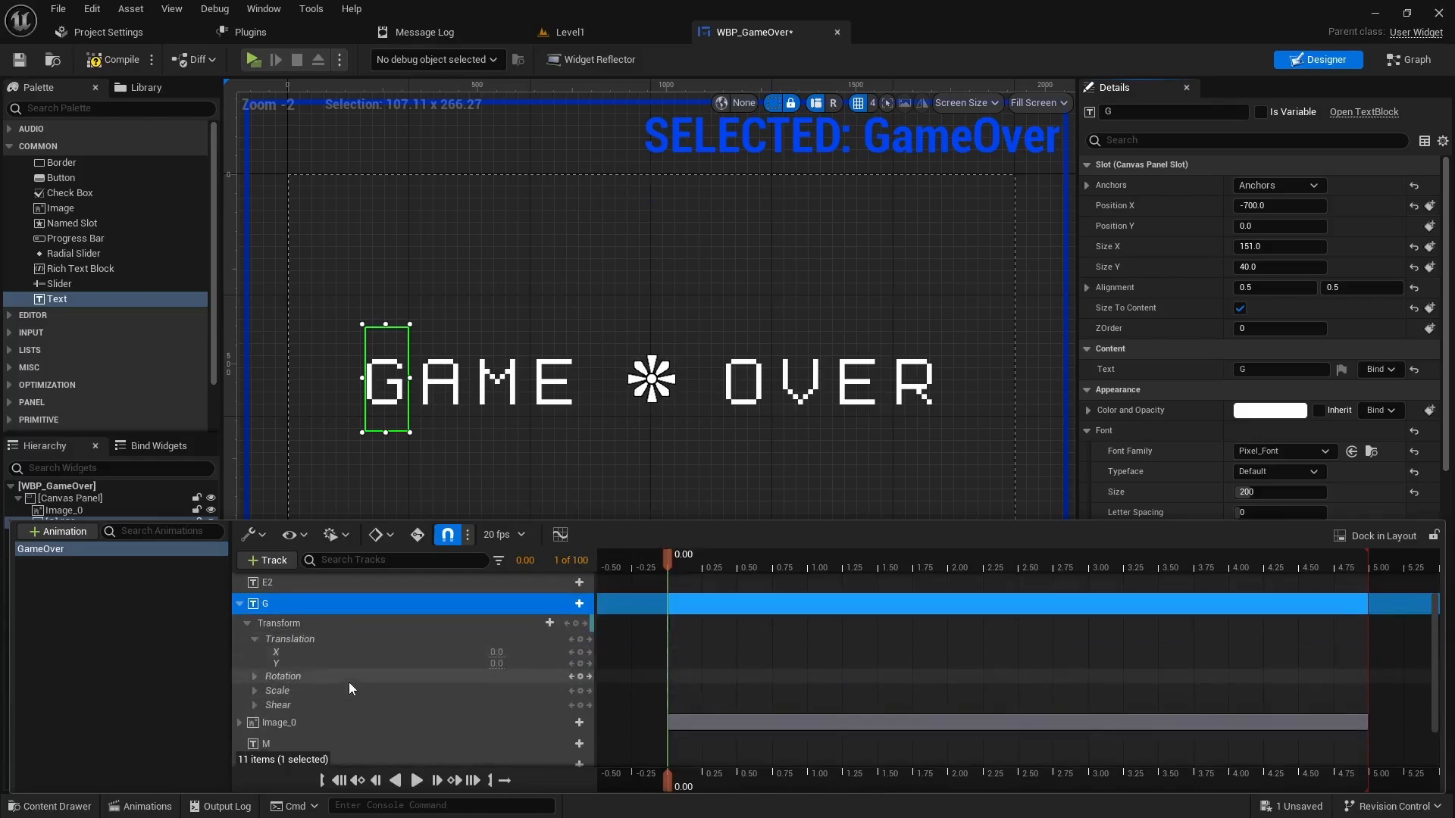
pyautogui.scroll(1, 353, 694)
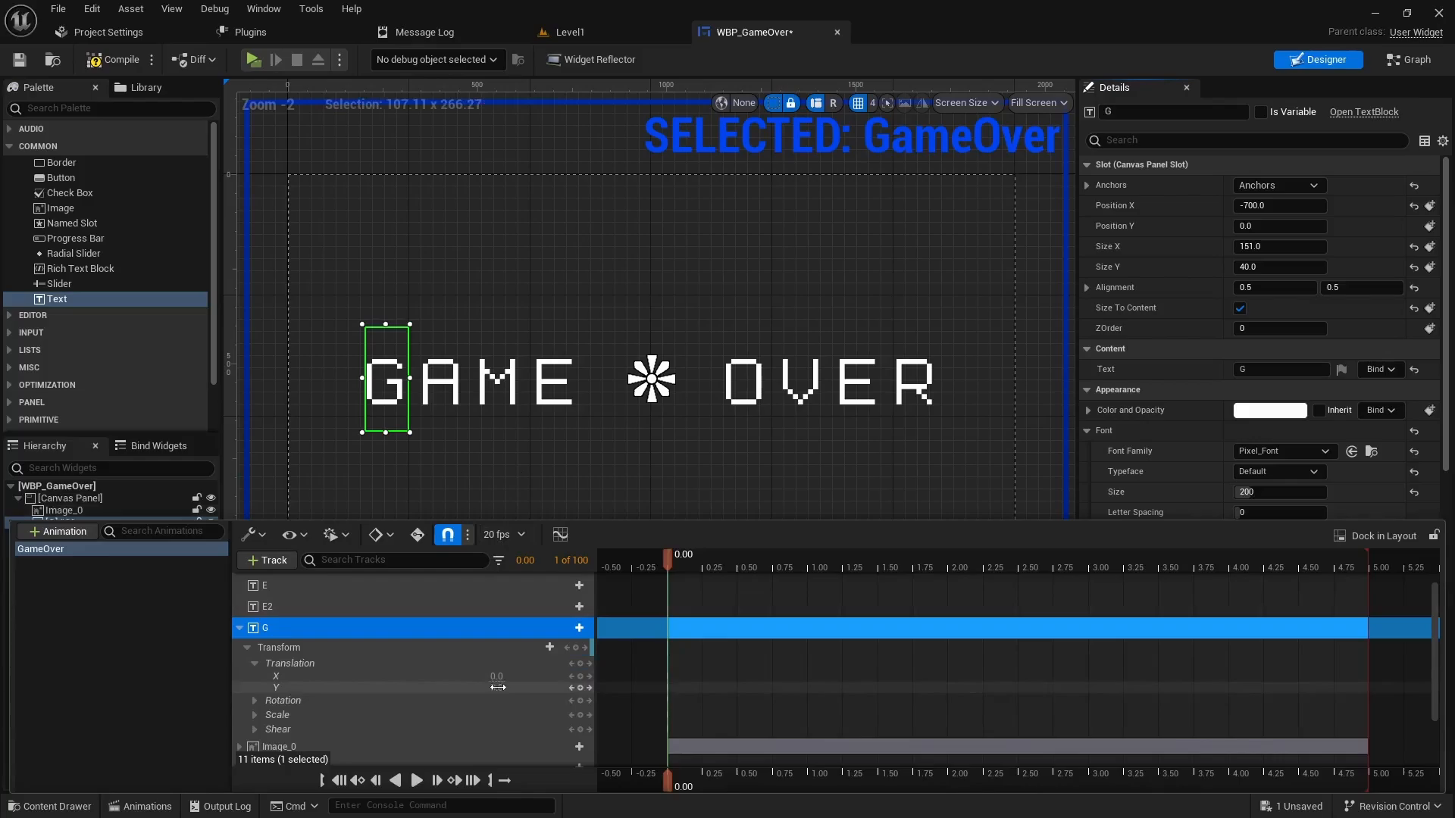
pyautogui.moveTo(512, 688)
pyautogui.mouseDown()
pyautogui.moveTo(553, 689)
pyautogui.moveTo(518, 688)
pyautogui.mouseUp()
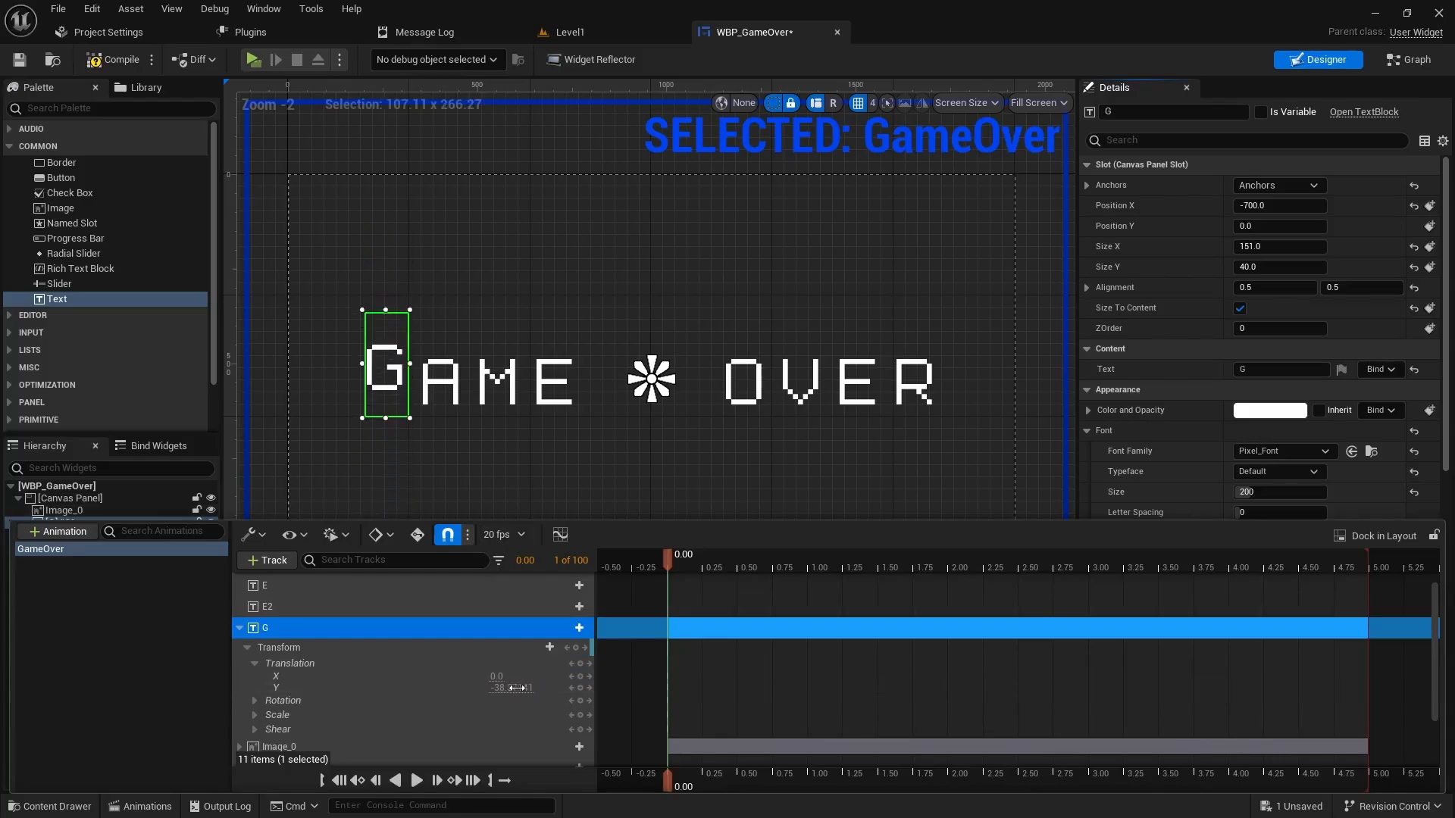
pyautogui.click(512, 688)
pyautogui.write('-700')
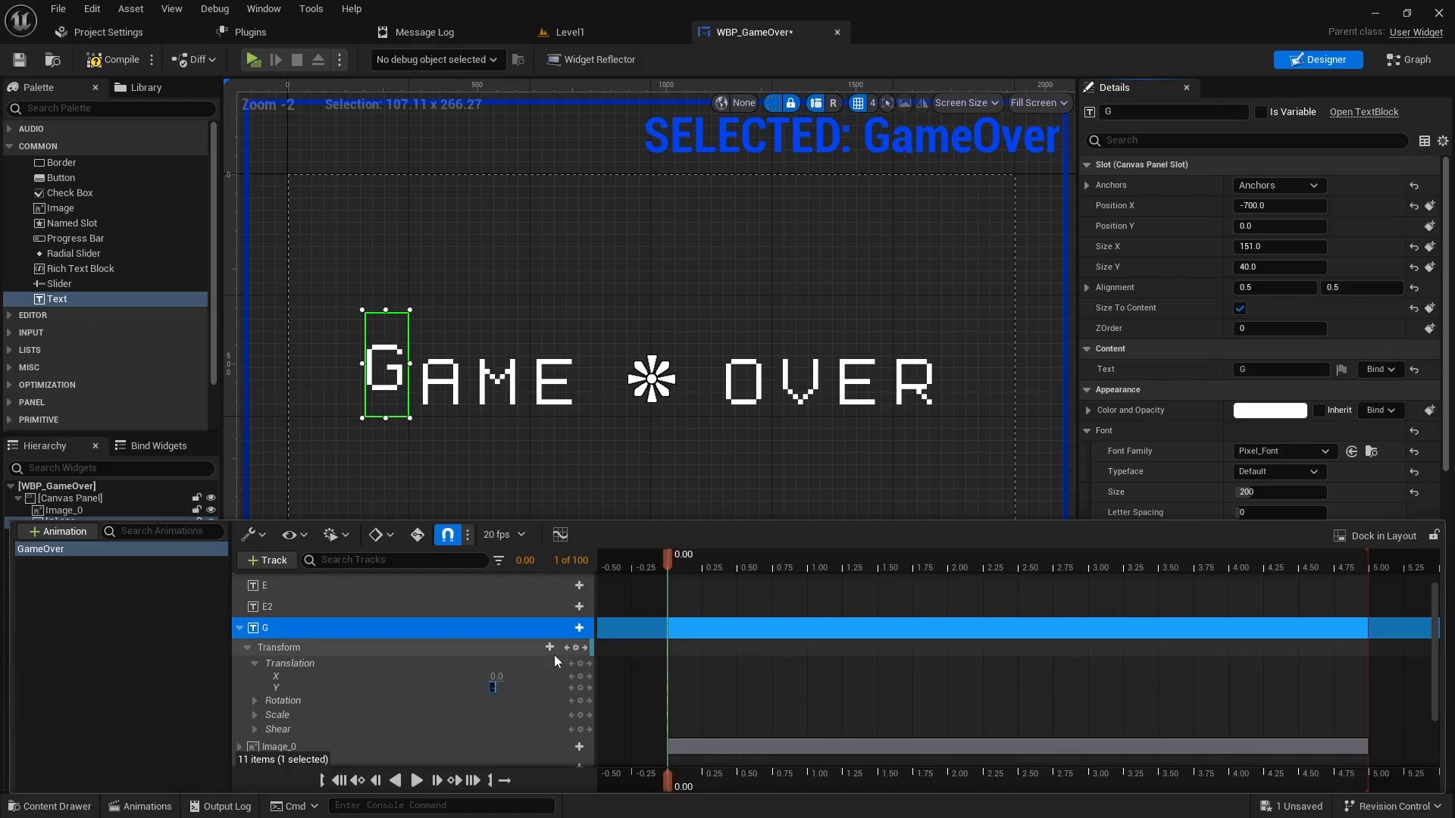
pyautogui.press('Return')
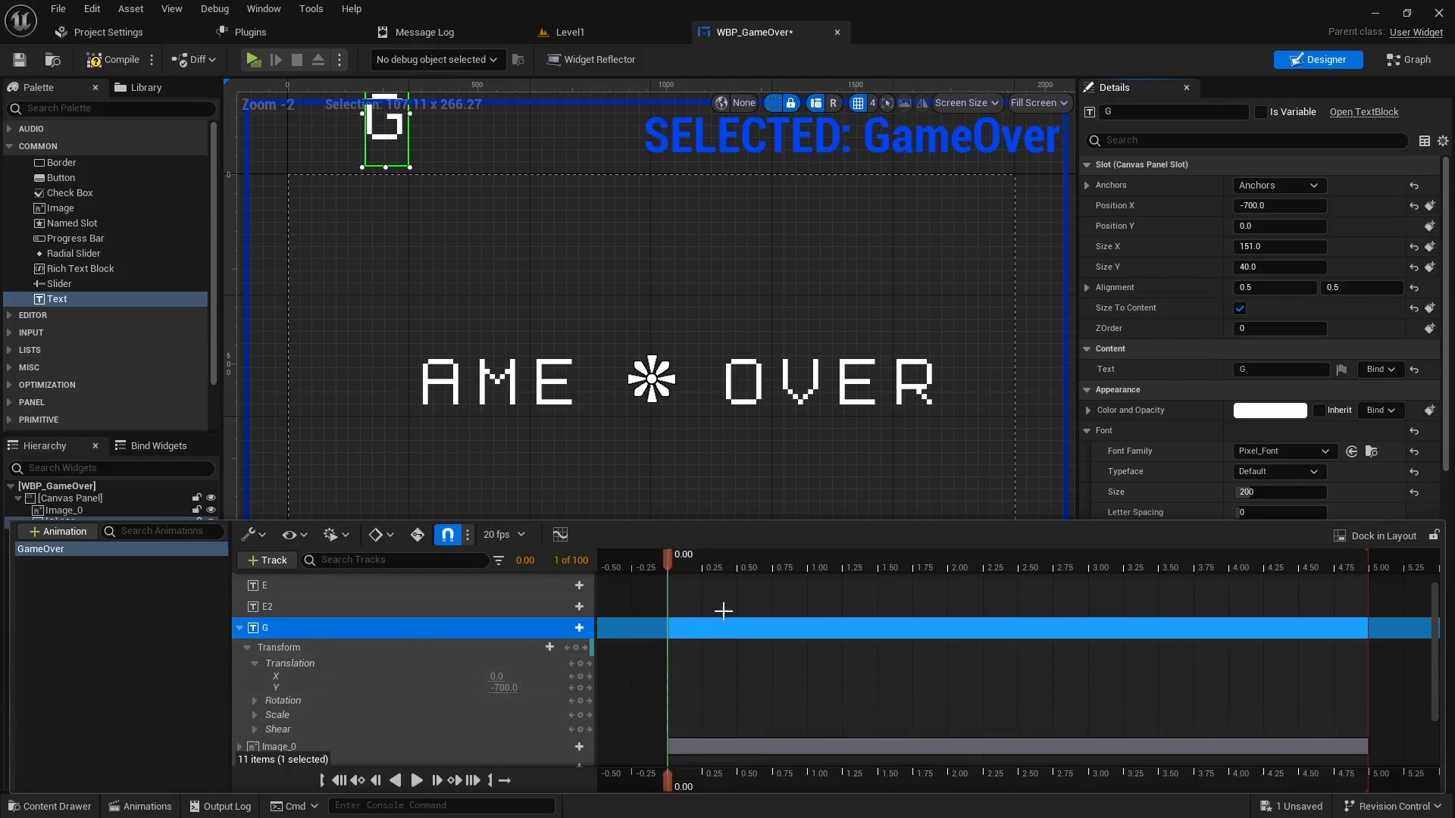
# - Key G's transform at 0.00 and 0.25 seconds
pyautogui.click(247, 647)
pyautogui.click(576, 648)
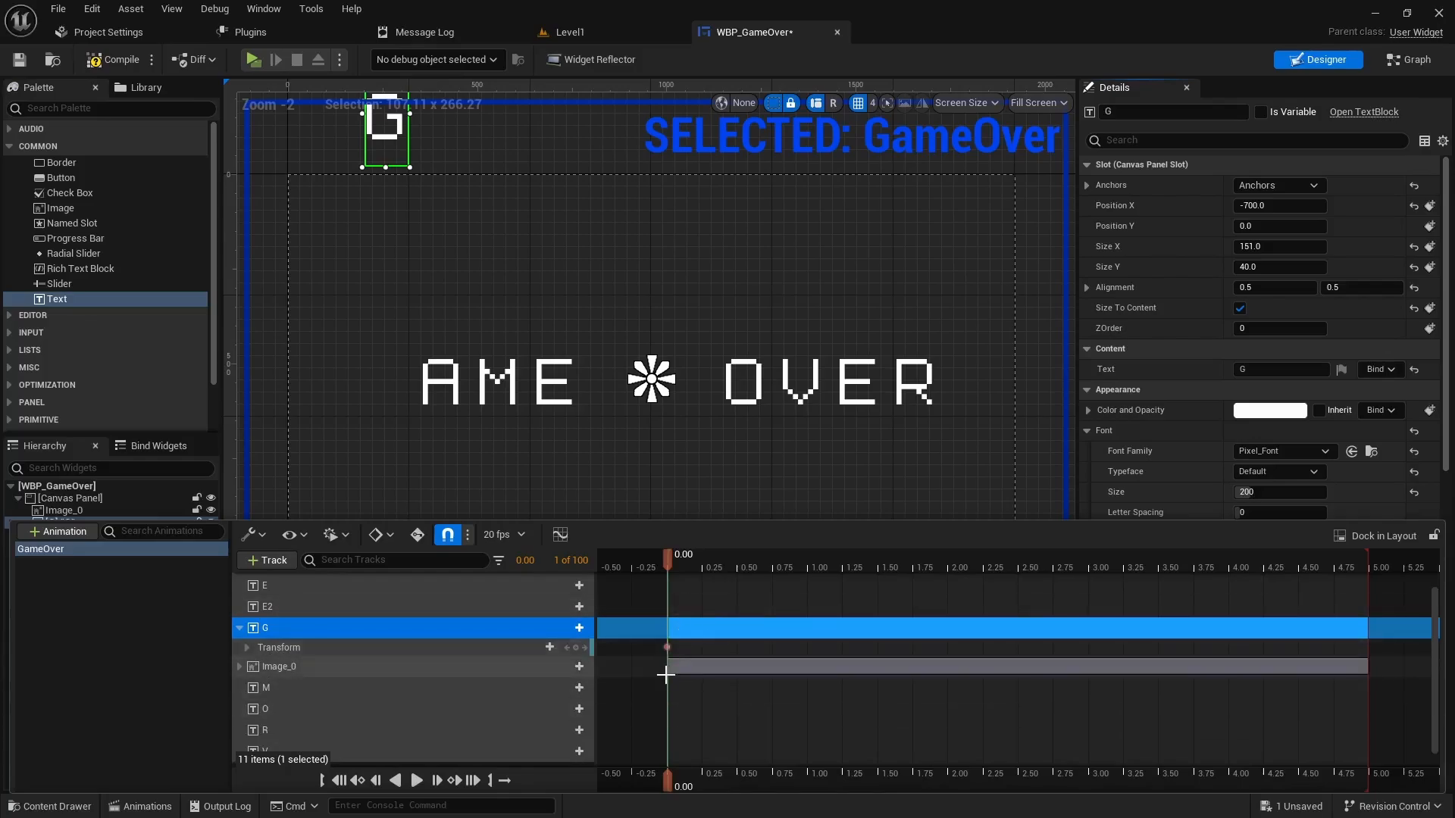
pyautogui.moveTo(667, 560); pyautogui.dragTo(702, 556)
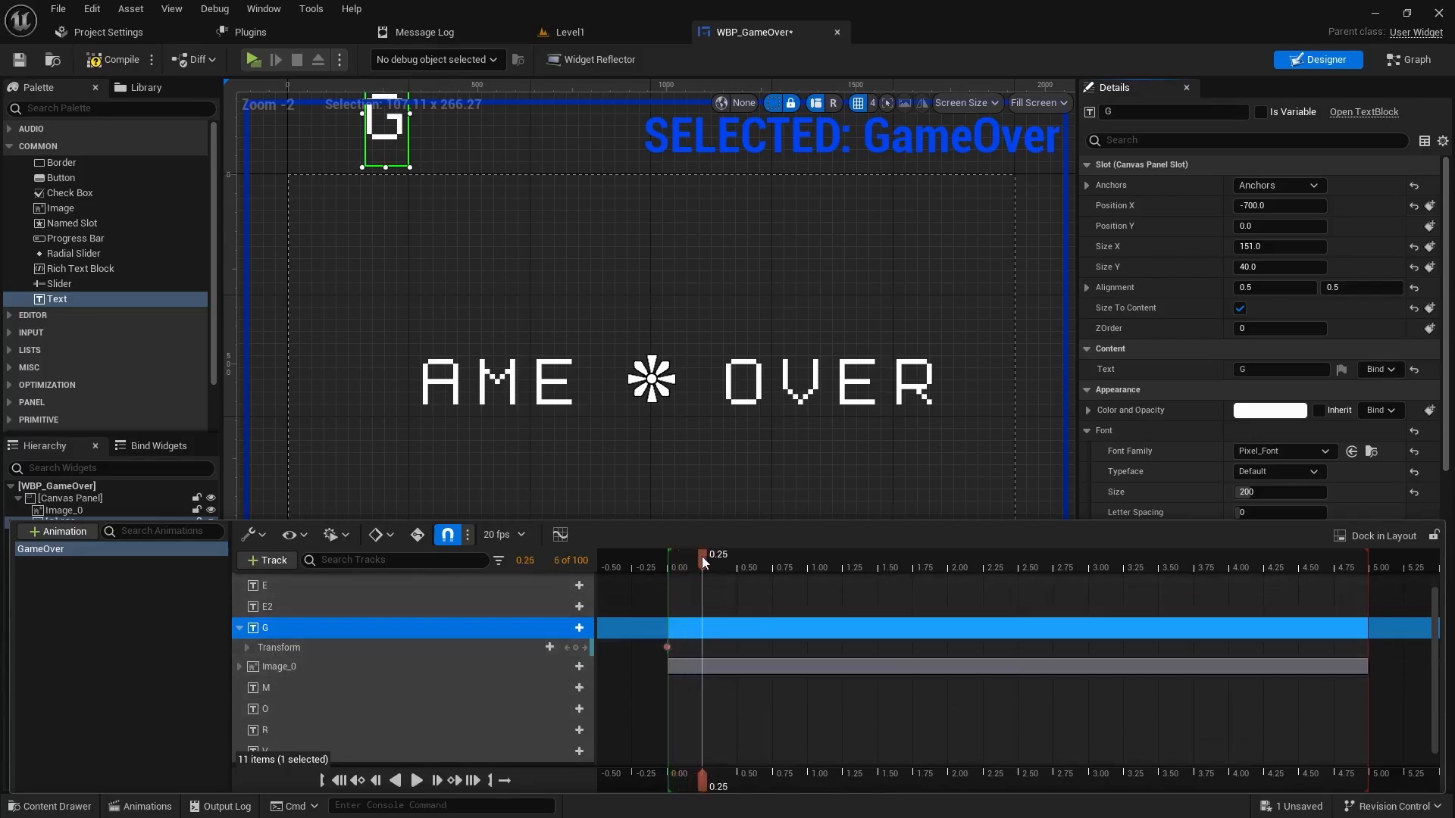
pyautogui.click(575, 647)
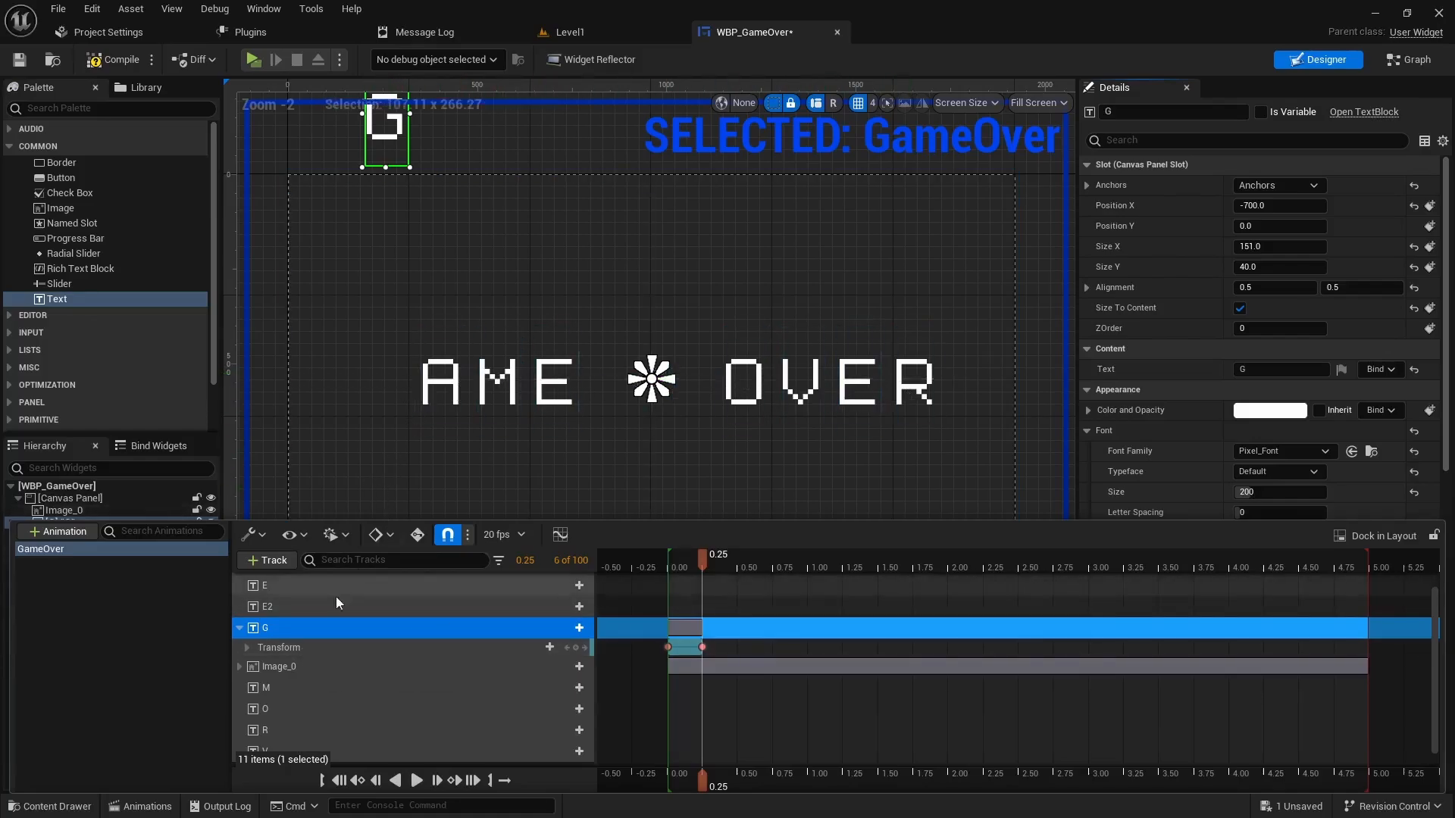
# - Copy the letter G's Transform track
pyautogui.rightClick(282, 649)
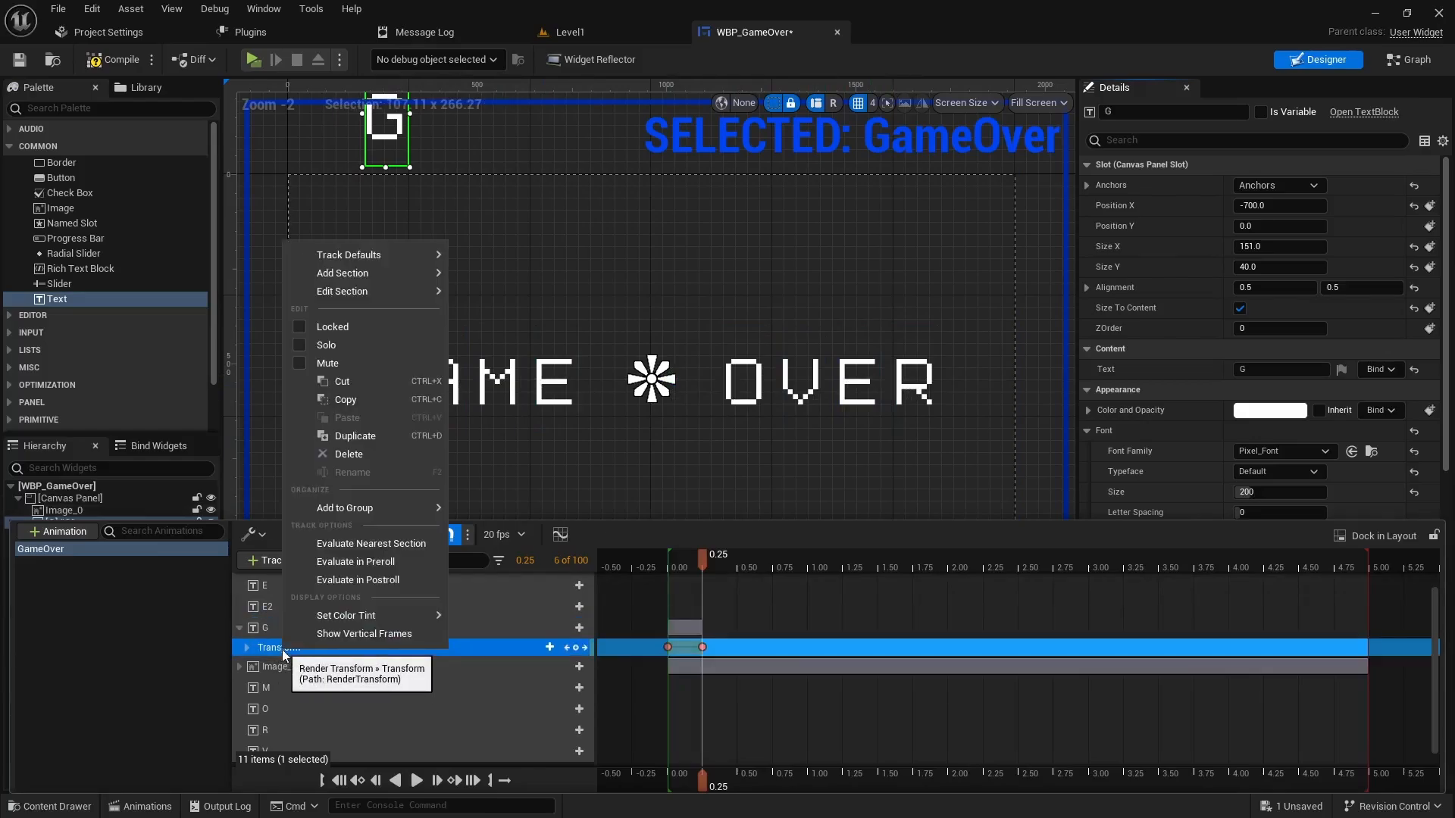
pyautogui.click(347, 401)
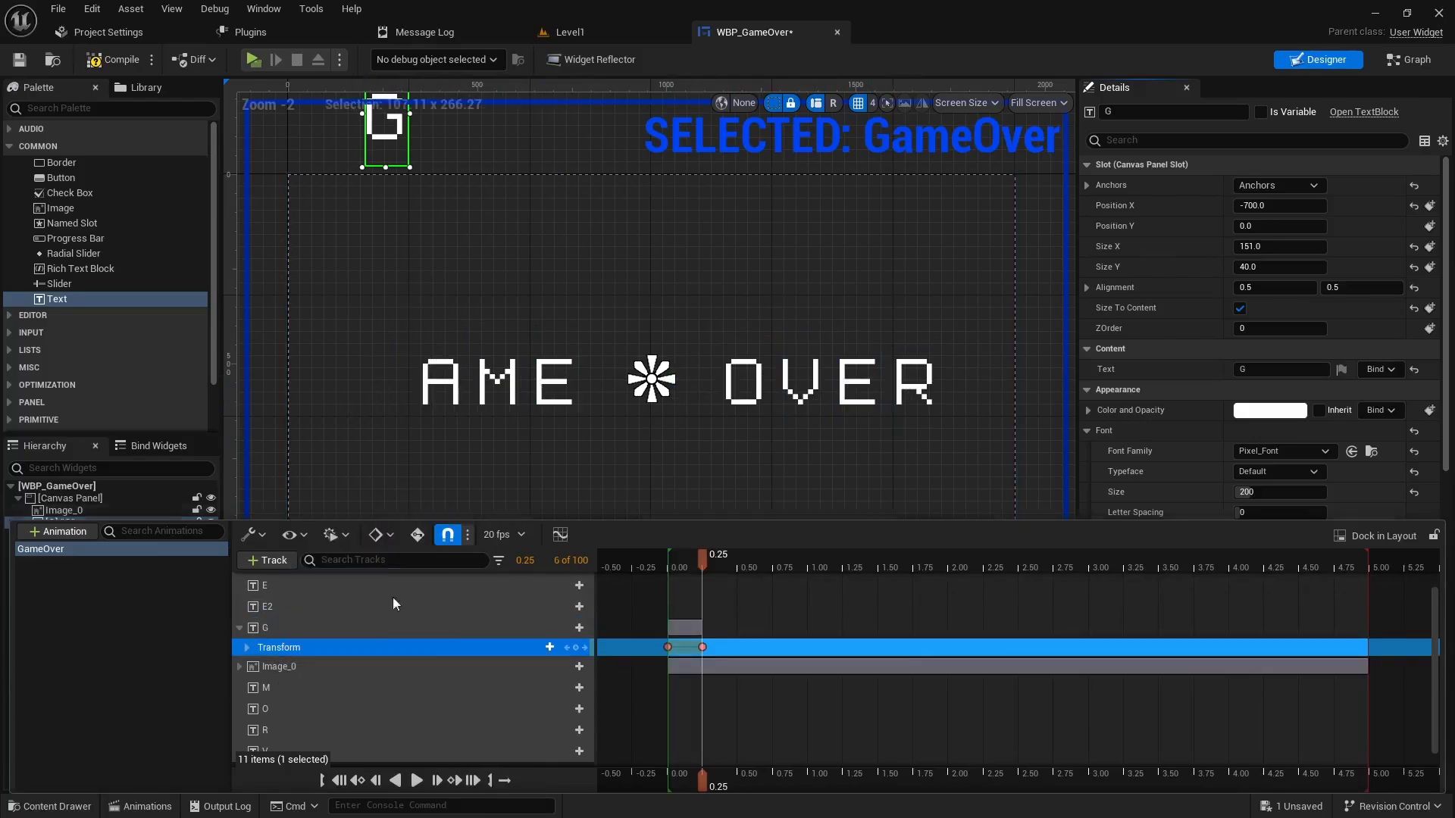
pyautogui.click(240, 629)
# - Paste G's transform keys onto the A, E, E2, M, O, R and V tracks
pyautogui.scroll(1, 310, 666)
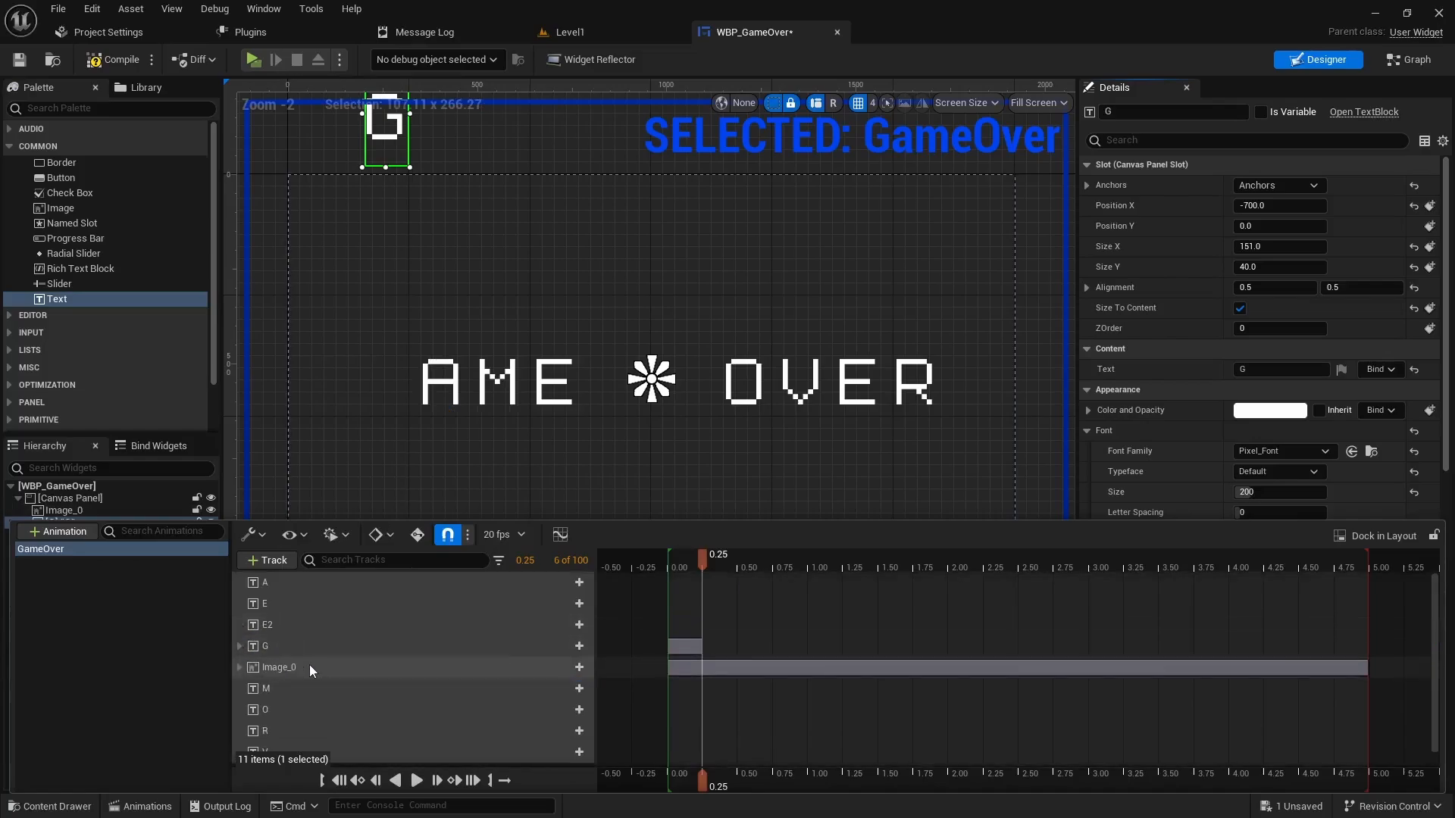
pyautogui.click(275, 587)
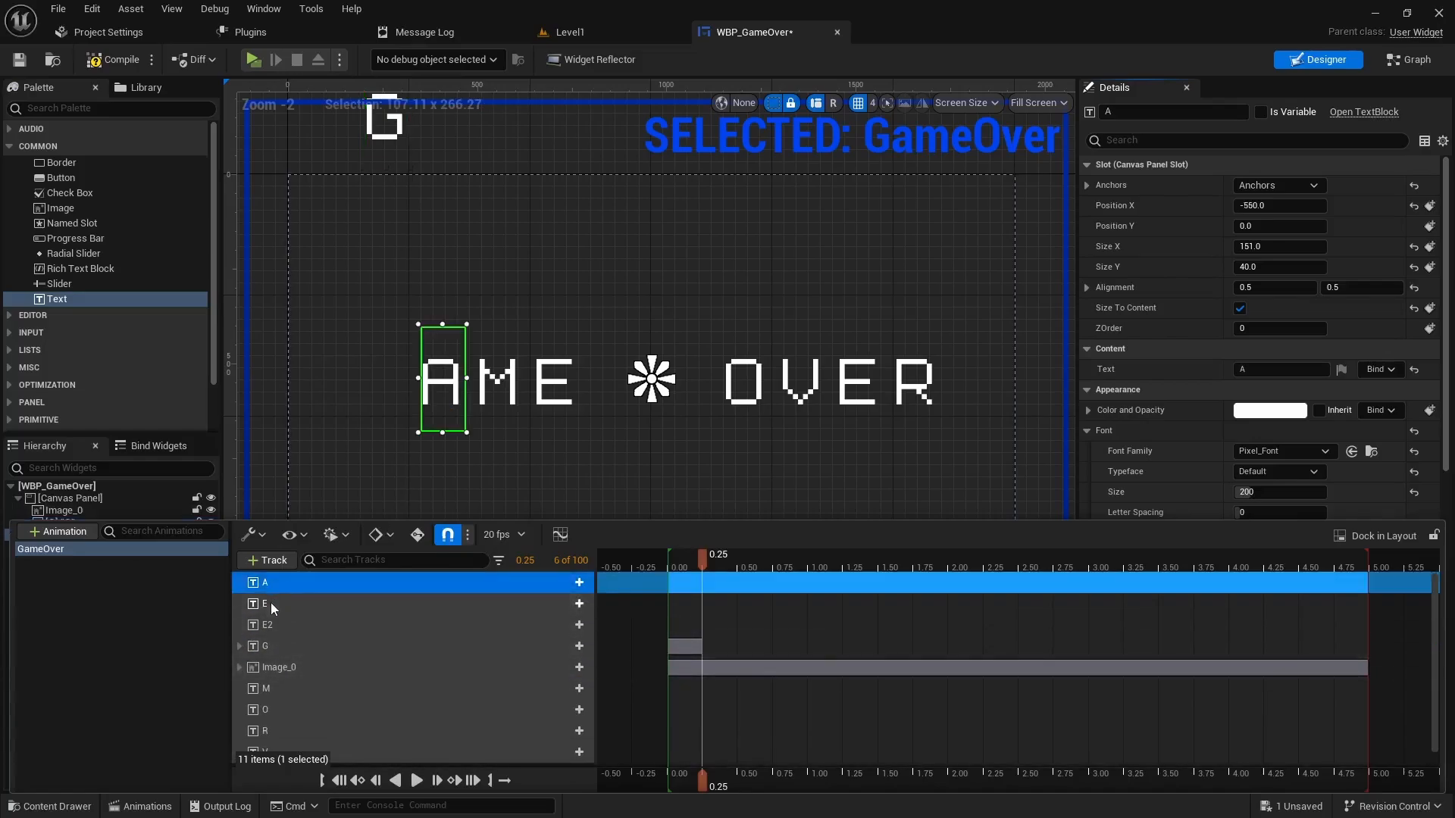
pyautogui.keyDown('ctrl'); pyautogui.click(271, 603); pyautogui.keyUp('ctrl')
pyautogui.keyDown('ctrl'); pyautogui.click(274, 623); pyautogui.keyUp('ctrl')
pyautogui.keyDown('ctrl'); pyautogui.click(267, 694); pyautogui.keyUp('ctrl')
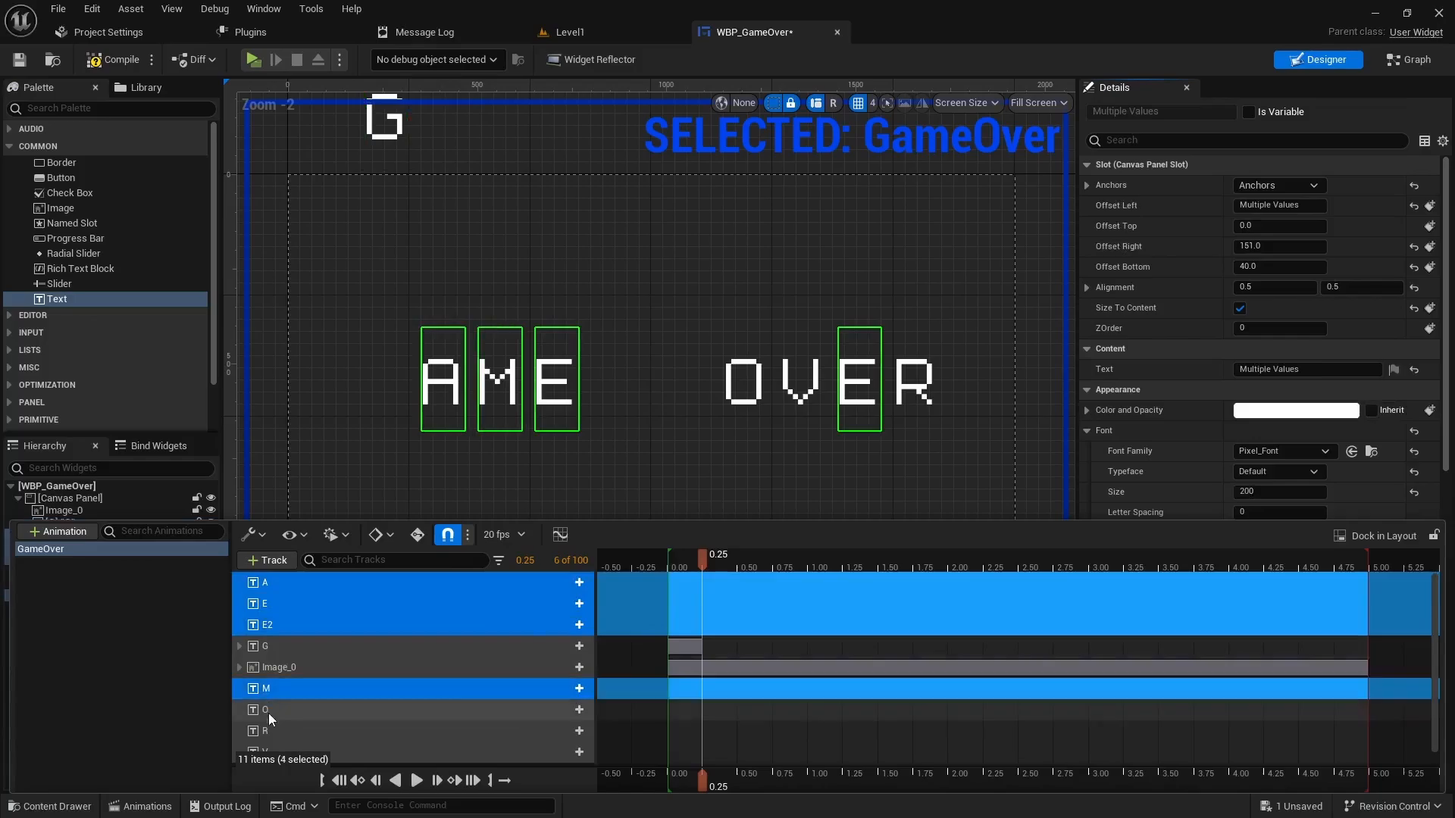
pyautogui.keyDown('ctrl'); pyautogui.click(268, 711); pyautogui.keyUp('ctrl')
pyautogui.keyDown('ctrl'); pyautogui.click(271, 731); pyautogui.keyUp('ctrl')
pyautogui.scroll(-1, 288, 721)
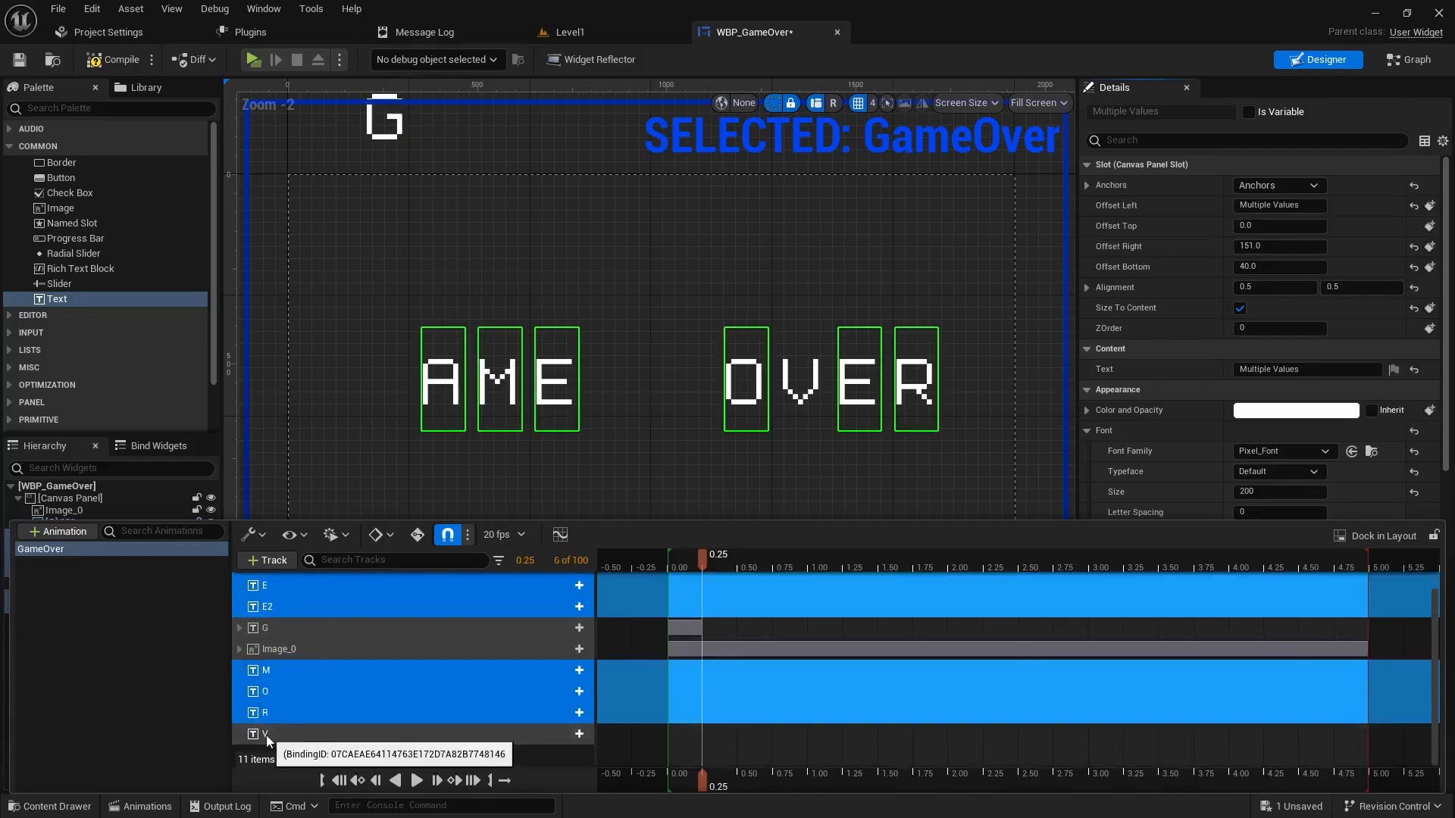
pyautogui.keyDown('ctrl'); pyautogui.click(272, 735); pyautogui.keyUp('ctrl')
pyautogui.scroll(1, 311, 720)
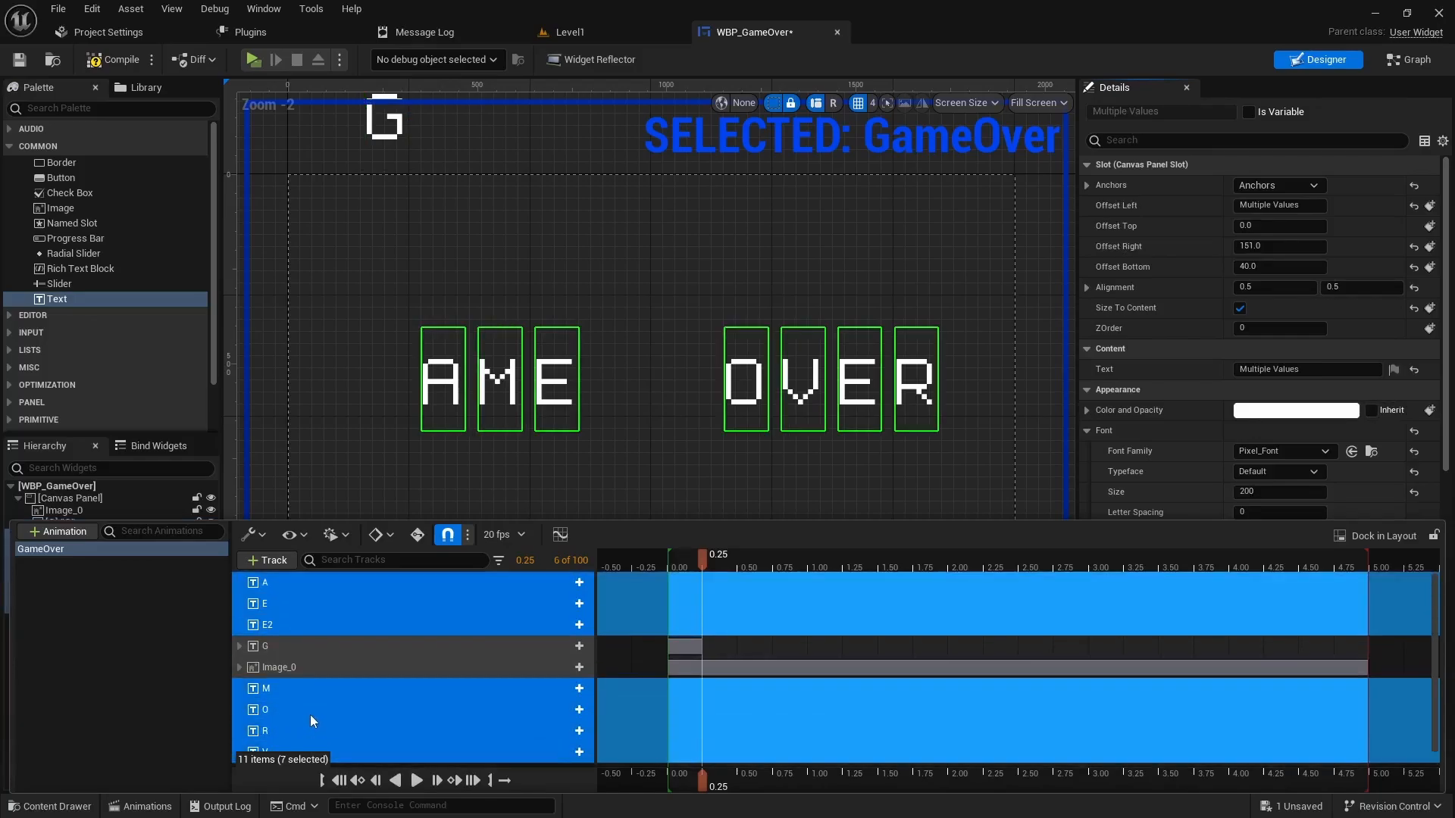
pyautogui.rightClick(283, 605)
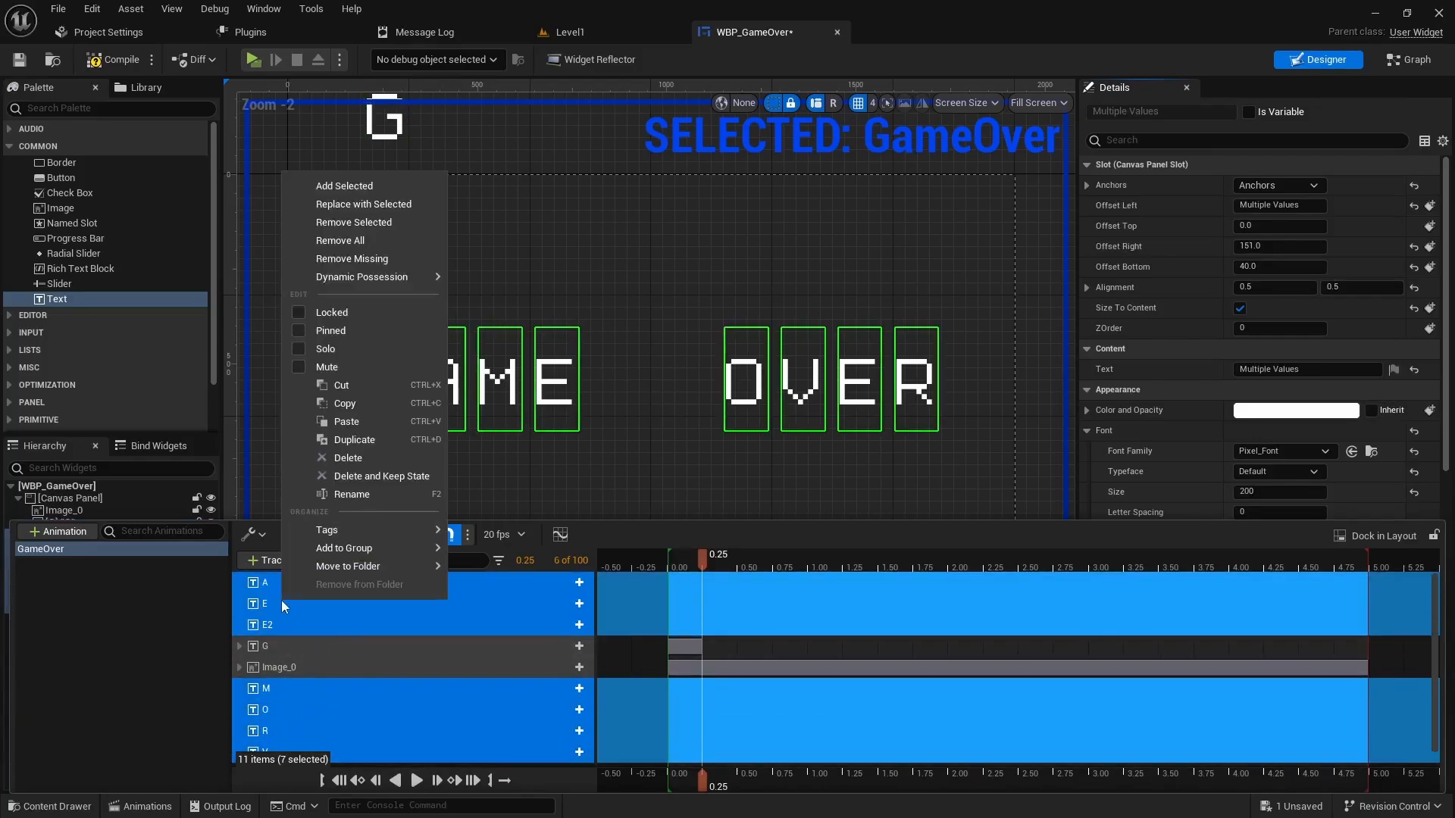
pyautogui.click(343, 422)
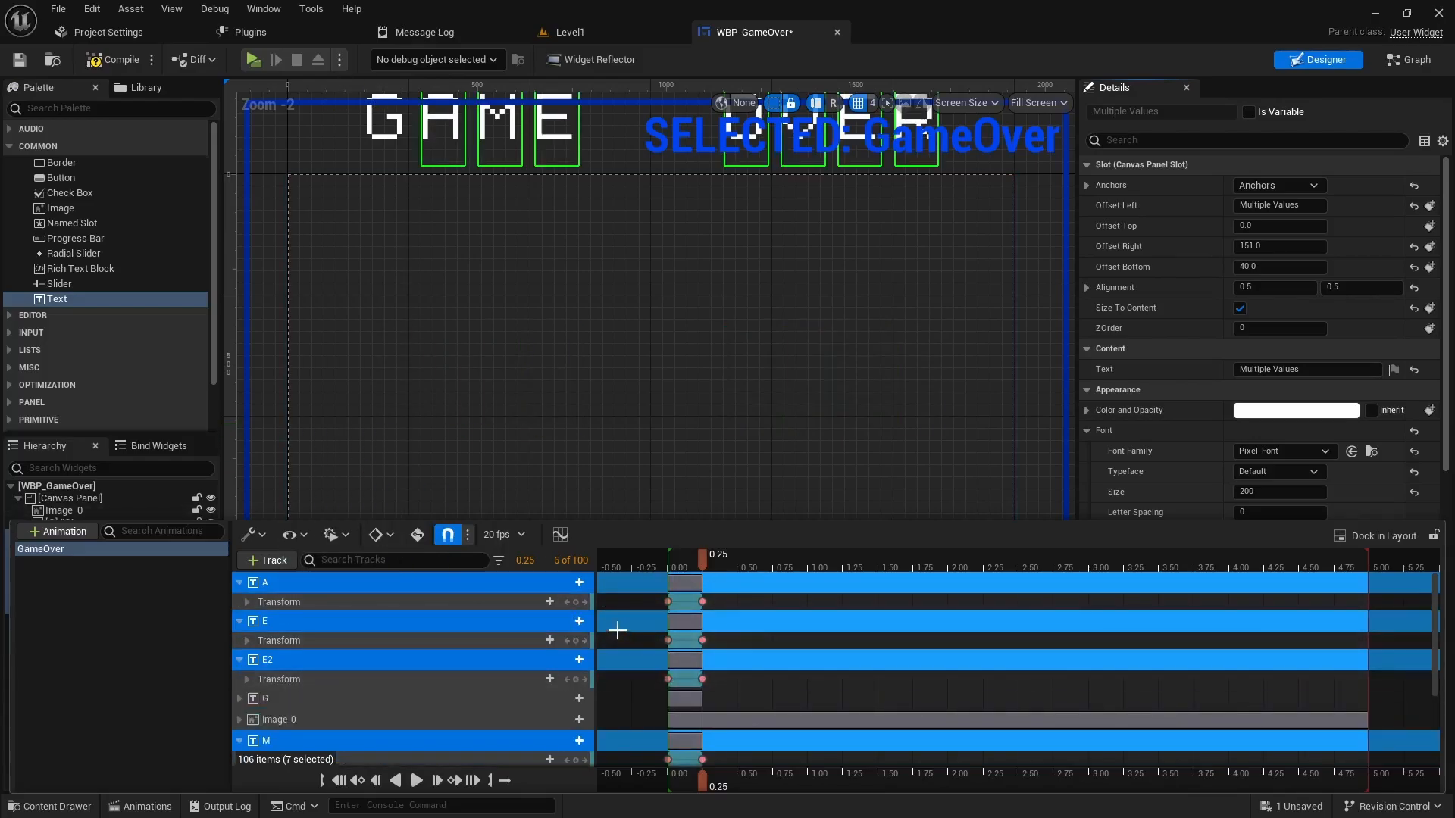
# - Collapse the A, E, E2, M, O, R and V tracks and expand G's Transform channels
pyautogui.click(239, 583)
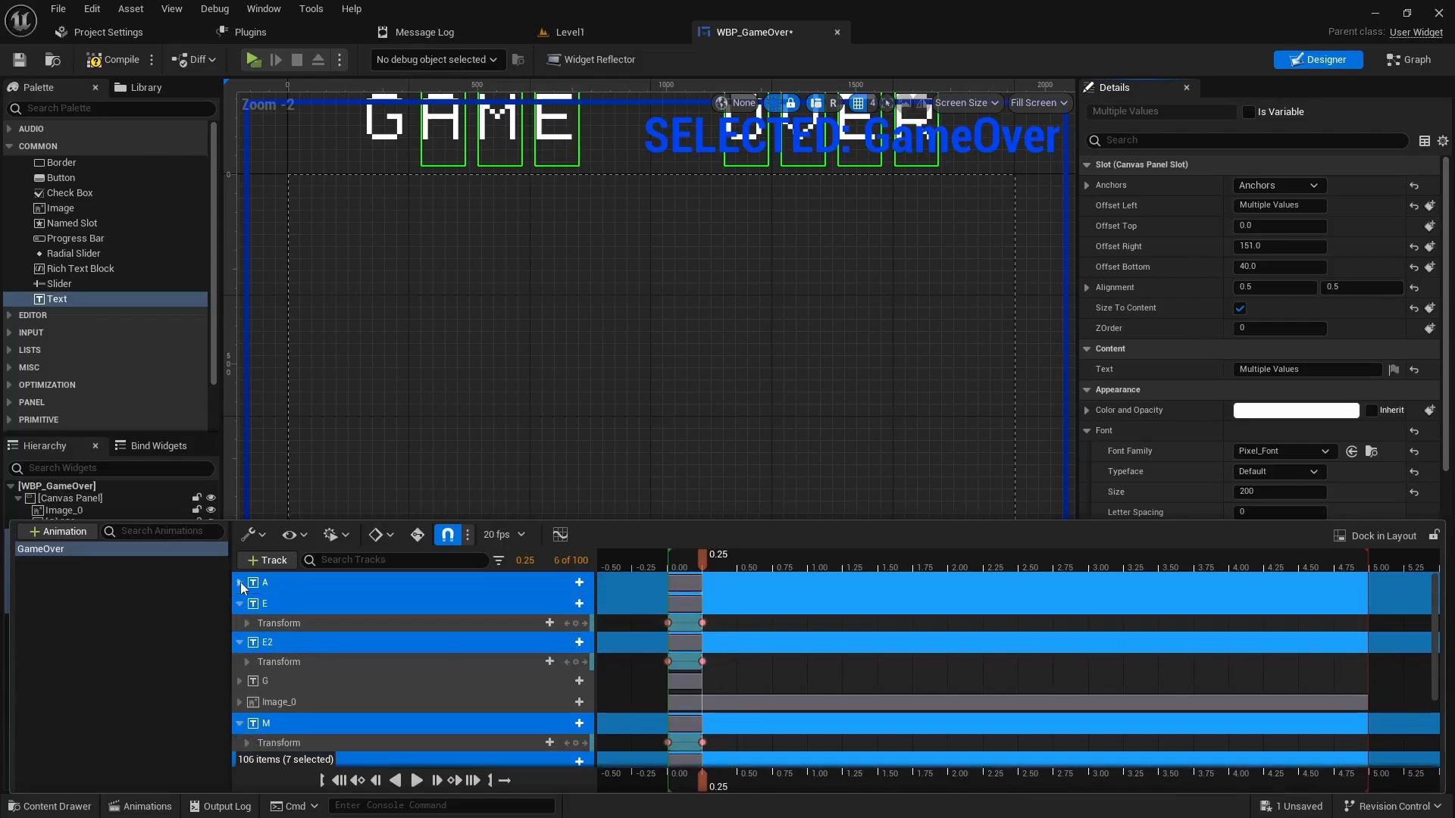
pyautogui.click(240, 604)
pyautogui.click(240, 625)
pyautogui.click(240, 689)
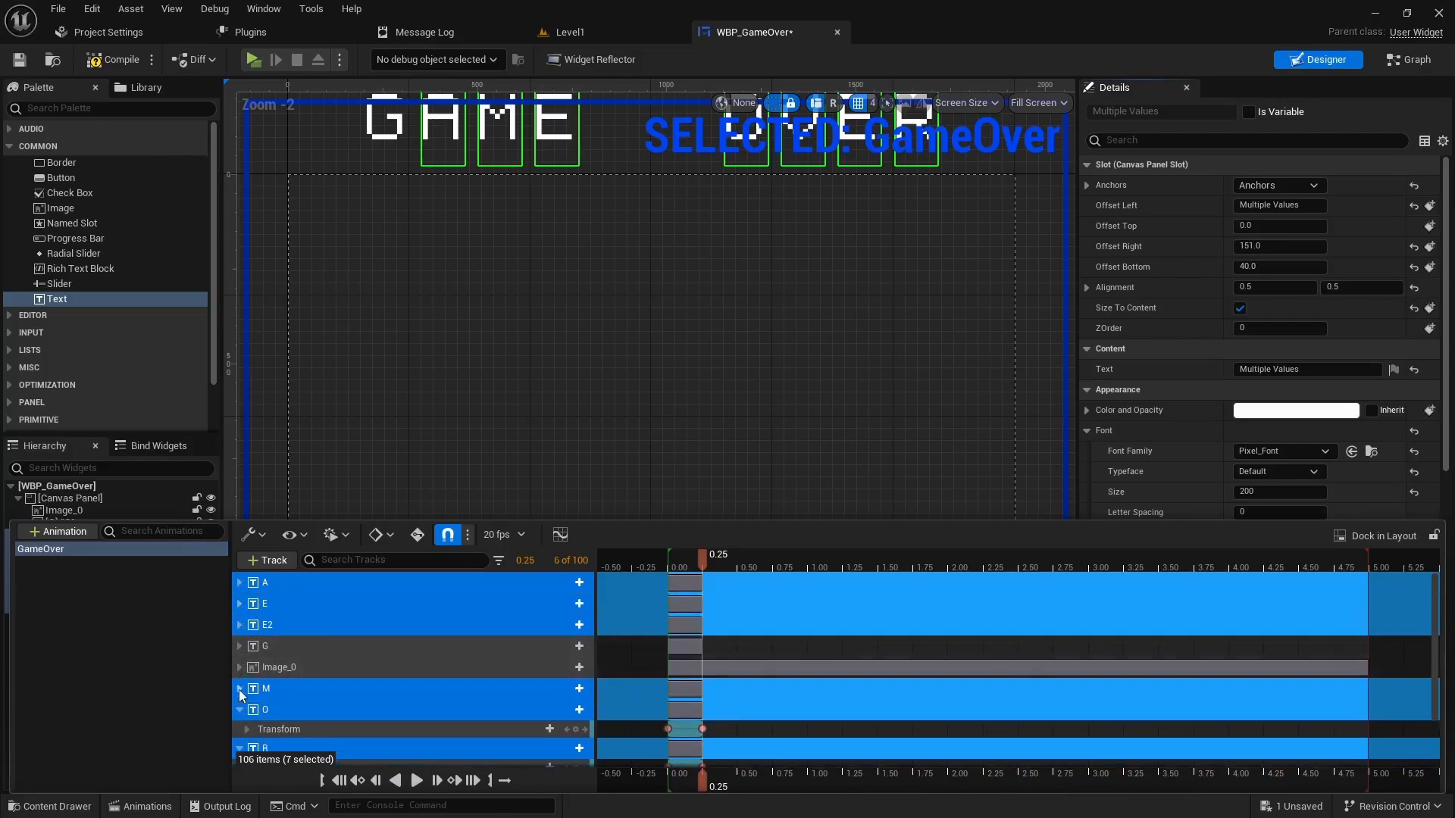
pyautogui.click(240, 710)
pyautogui.click(240, 730)
pyautogui.scroll(-1, 241, 729)
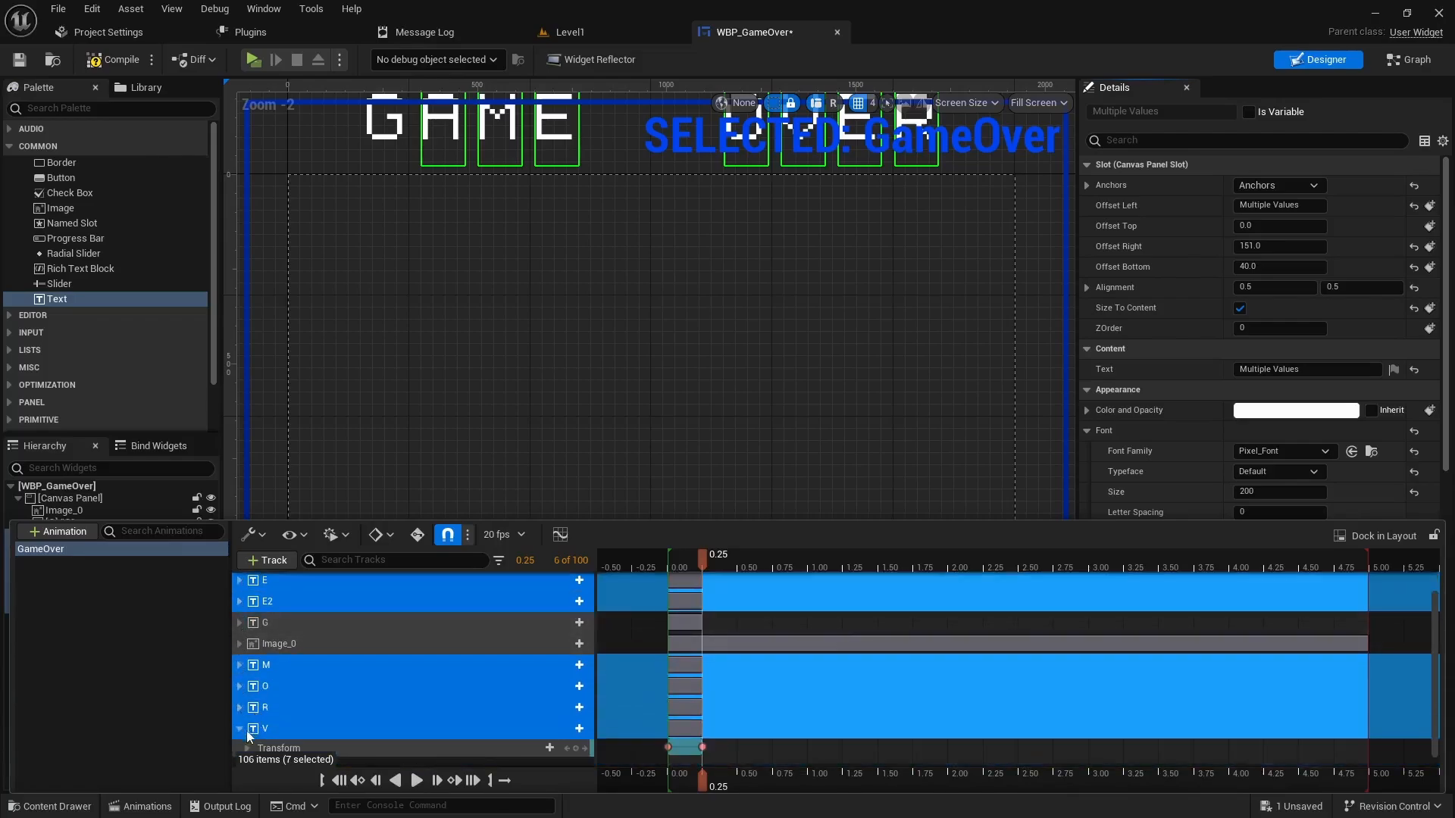
pyautogui.click(239, 728)
pyautogui.click(239, 627)
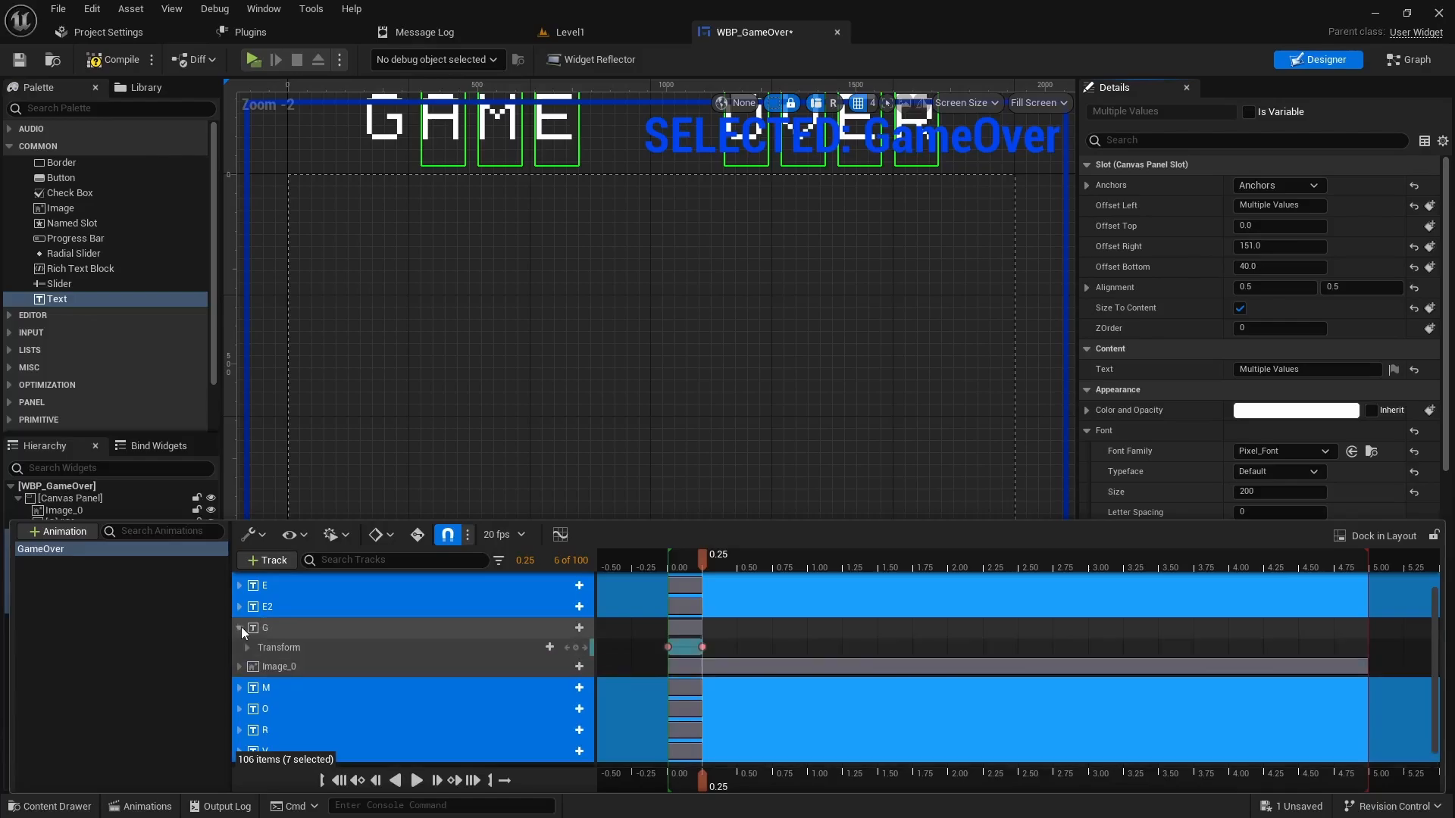
pyautogui.click(290, 626)
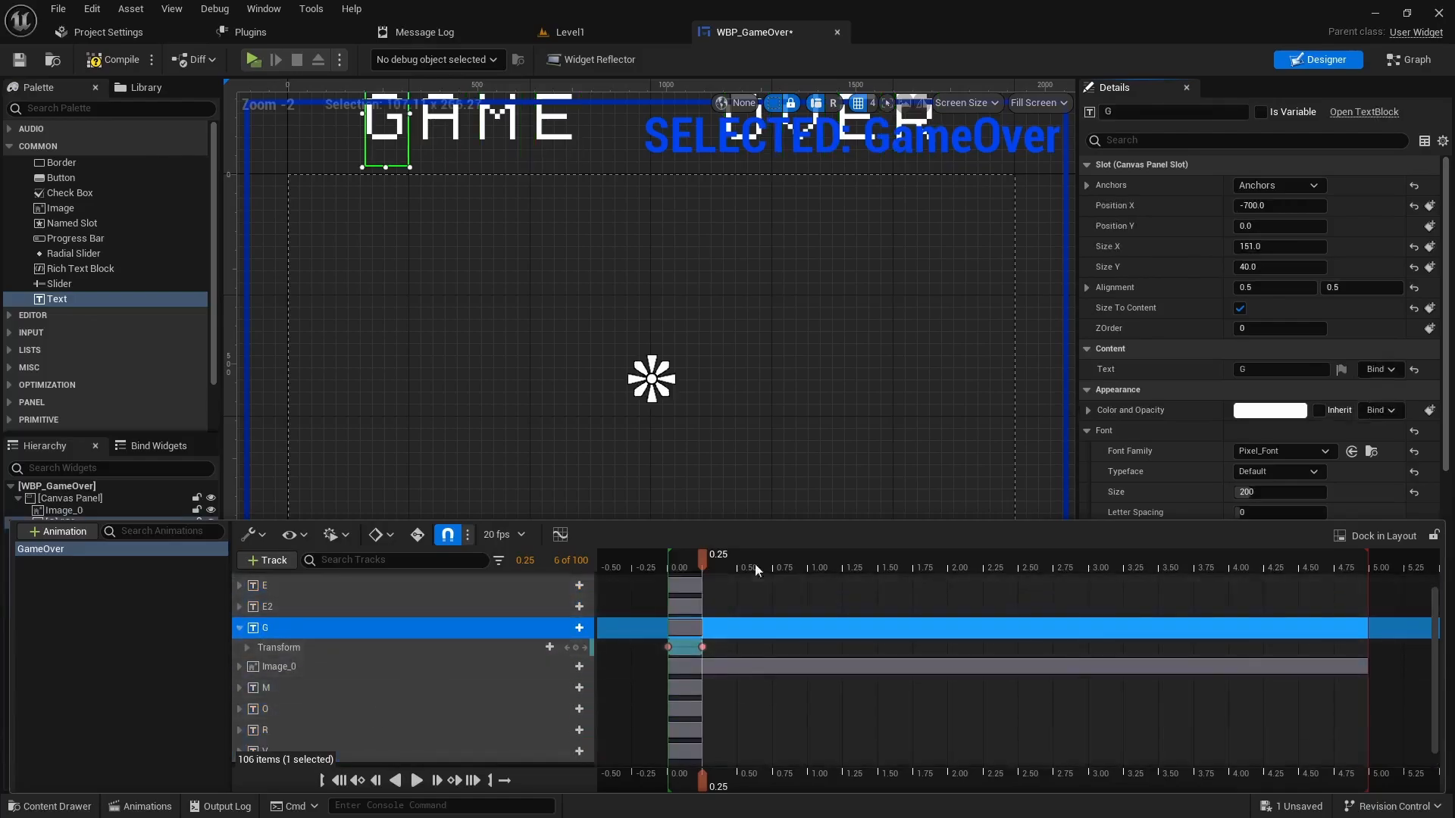
pyautogui.click(247, 647)
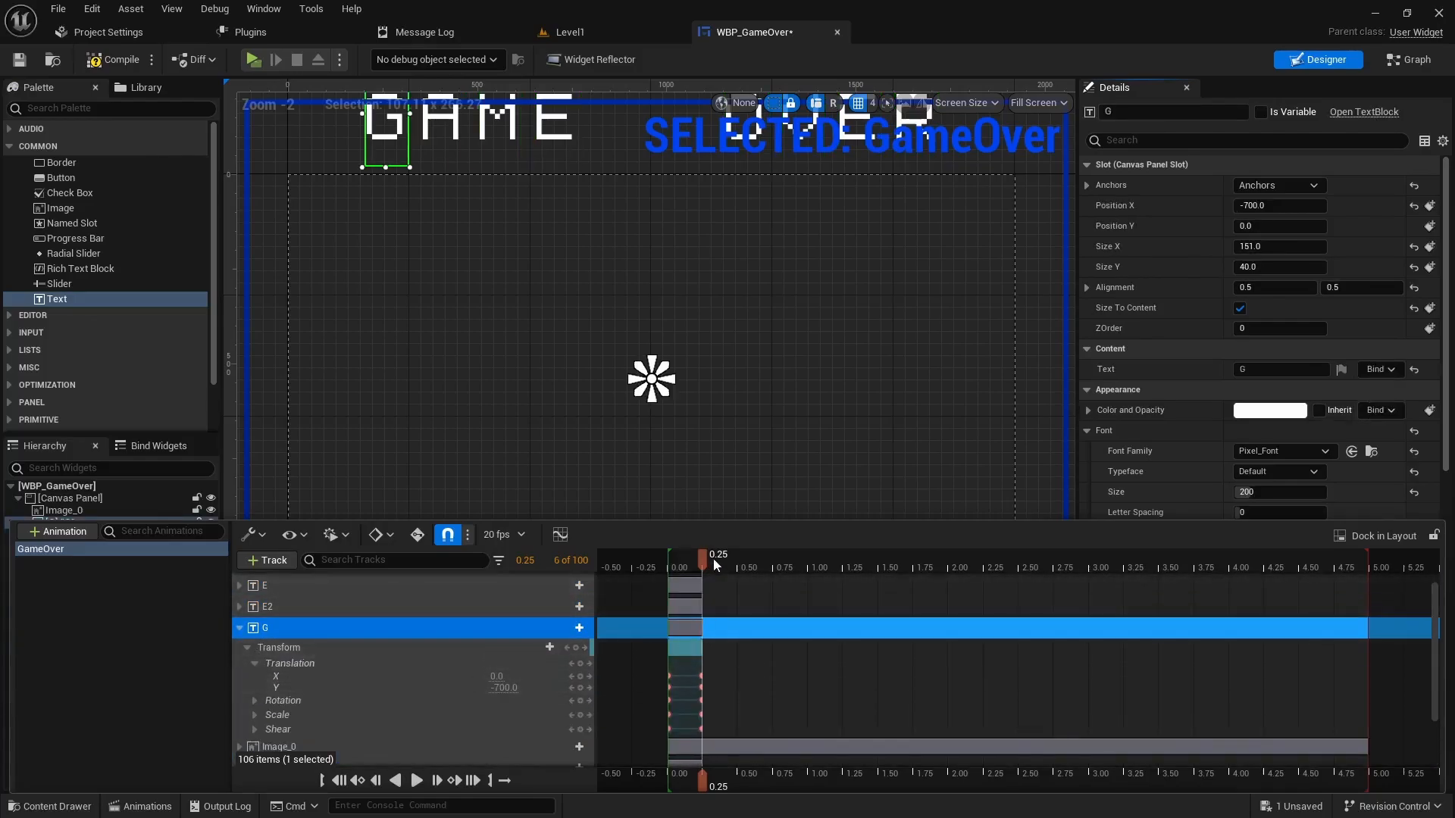
# - Set G's Translation Y to 0 at 0.50 seconds and preview the drop
pyautogui.moveTo(704, 559); pyautogui.dragTo(737, 559)
pyautogui.click(503, 688)
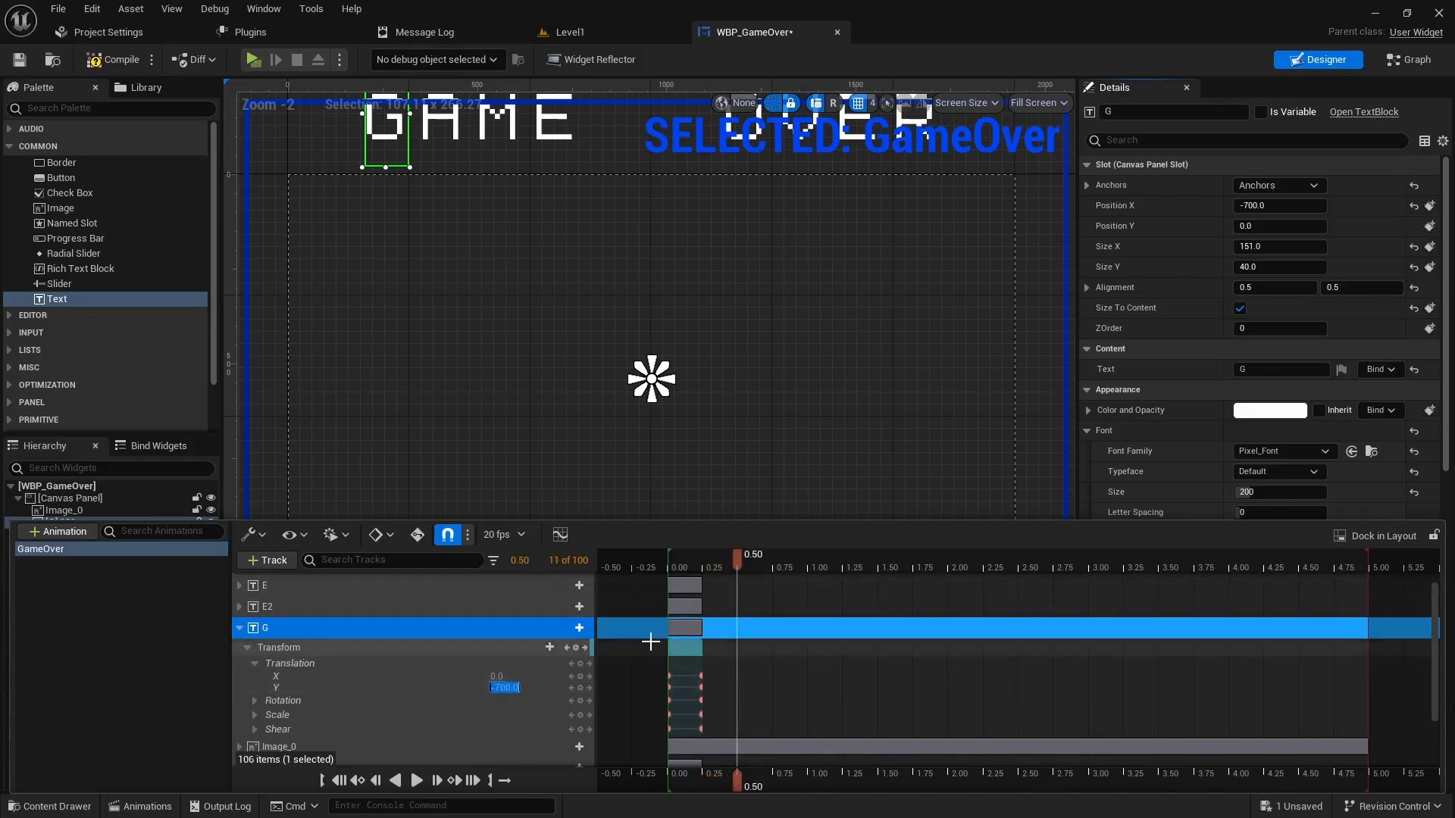
pyautogui.write('0')
pyautogui.press('Return')
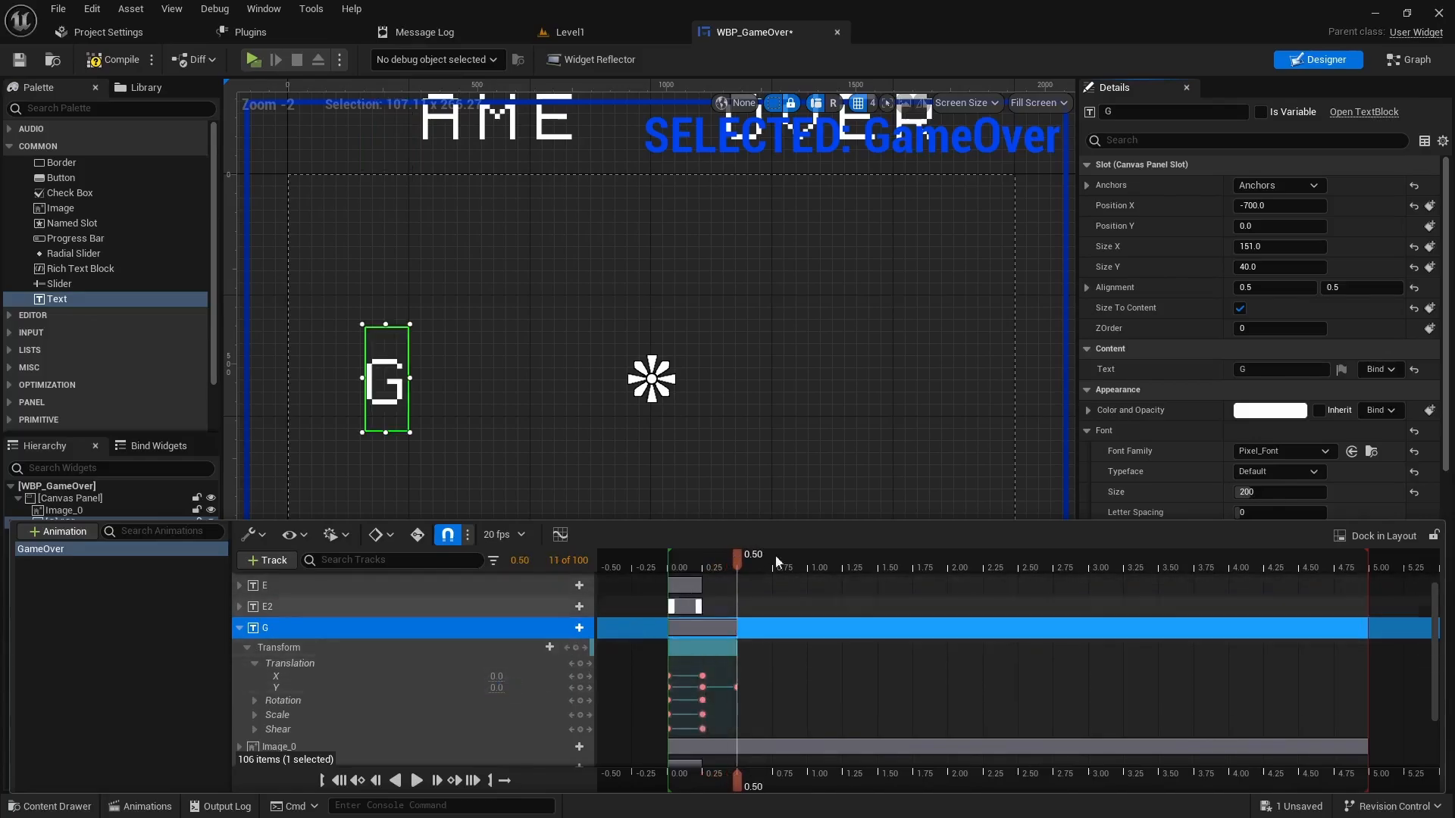
pyautogui.moveTo(736, 565); pyautogui.dragTo(669, 562)
pyautogui.press('space')
pyautogui.press('space')
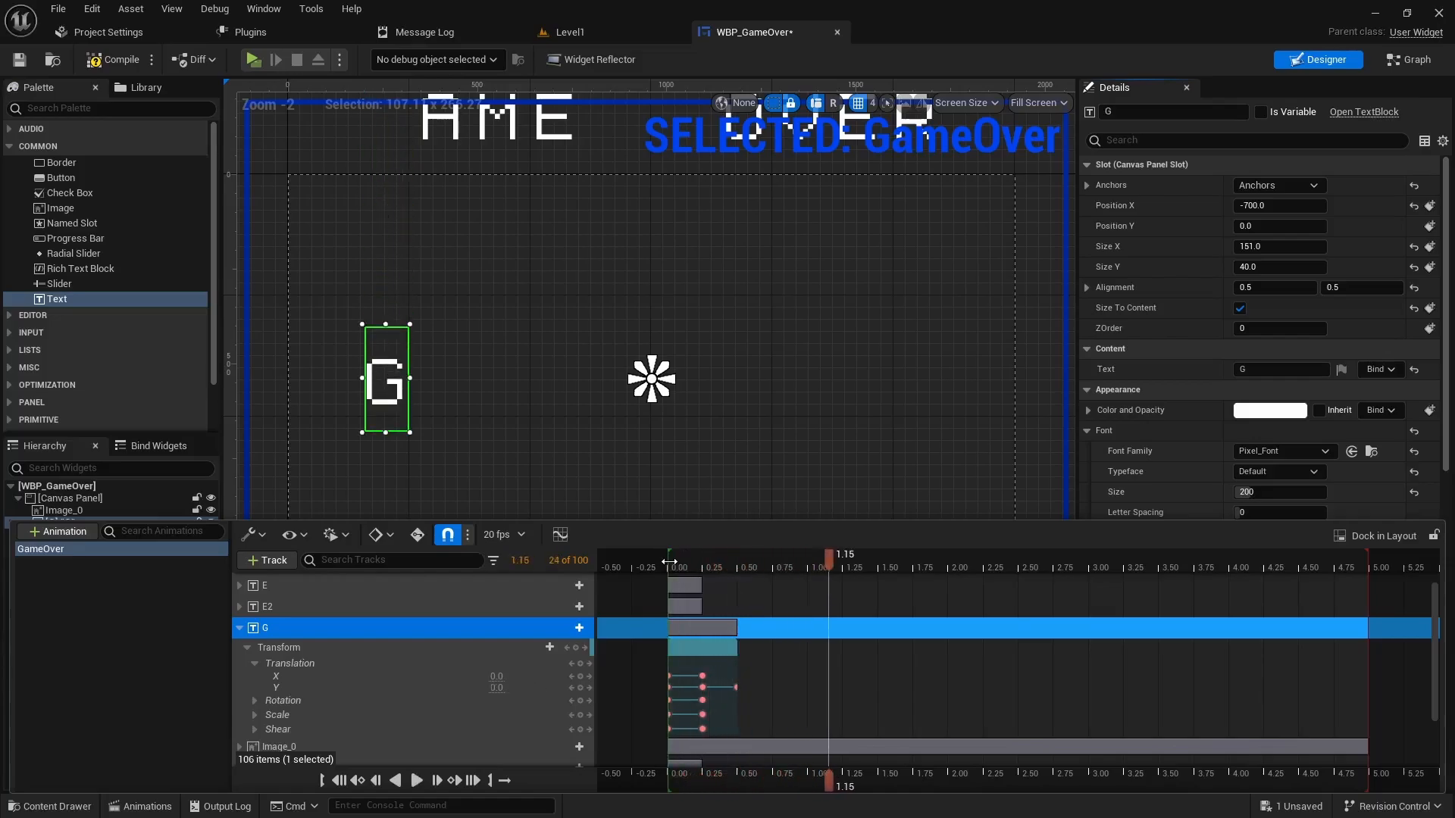
pyautogui.moveTo(821, 567); pyautogui.dragTo(739, 564)
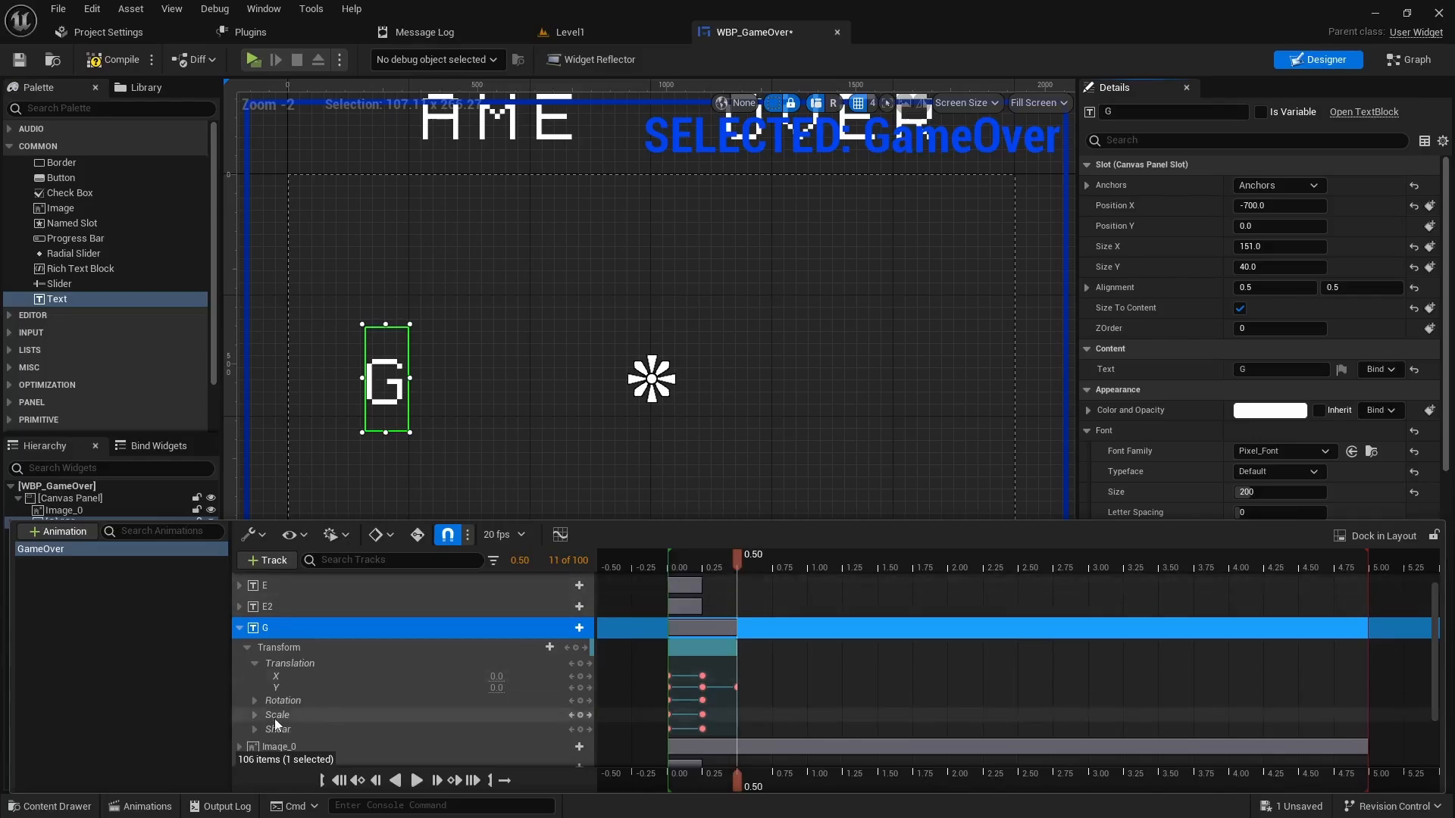
pyautogui.click(240, 629)
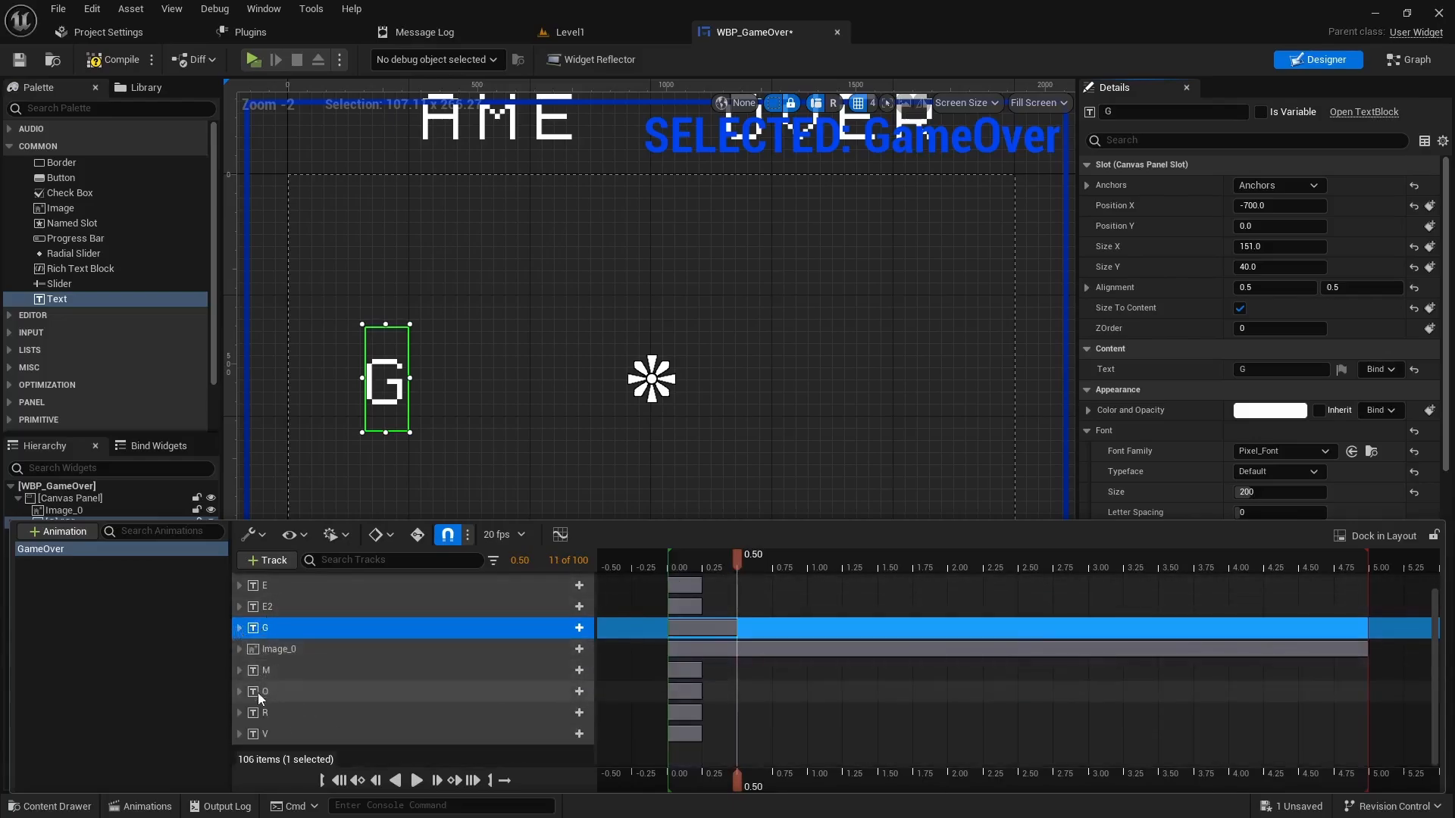
pyautogui.scroll(1, 244, 682)
# - Key A's transform at 0.50, then set its Translation Y to 0 at 0.75 seconds
pyautogui.click(239, 582)
pyautogui.click(246, 602)
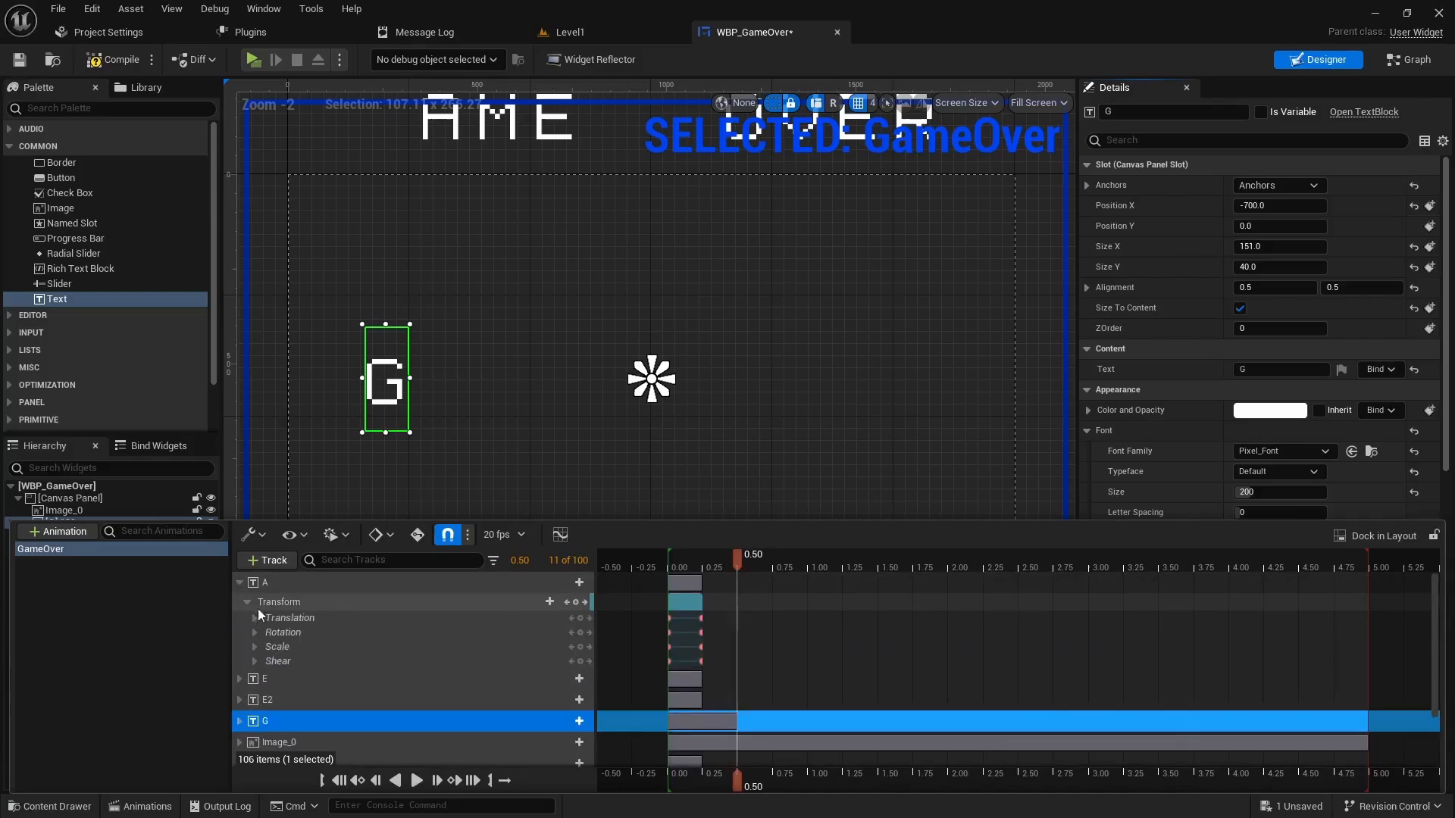
pyautogui.click(255, 618)
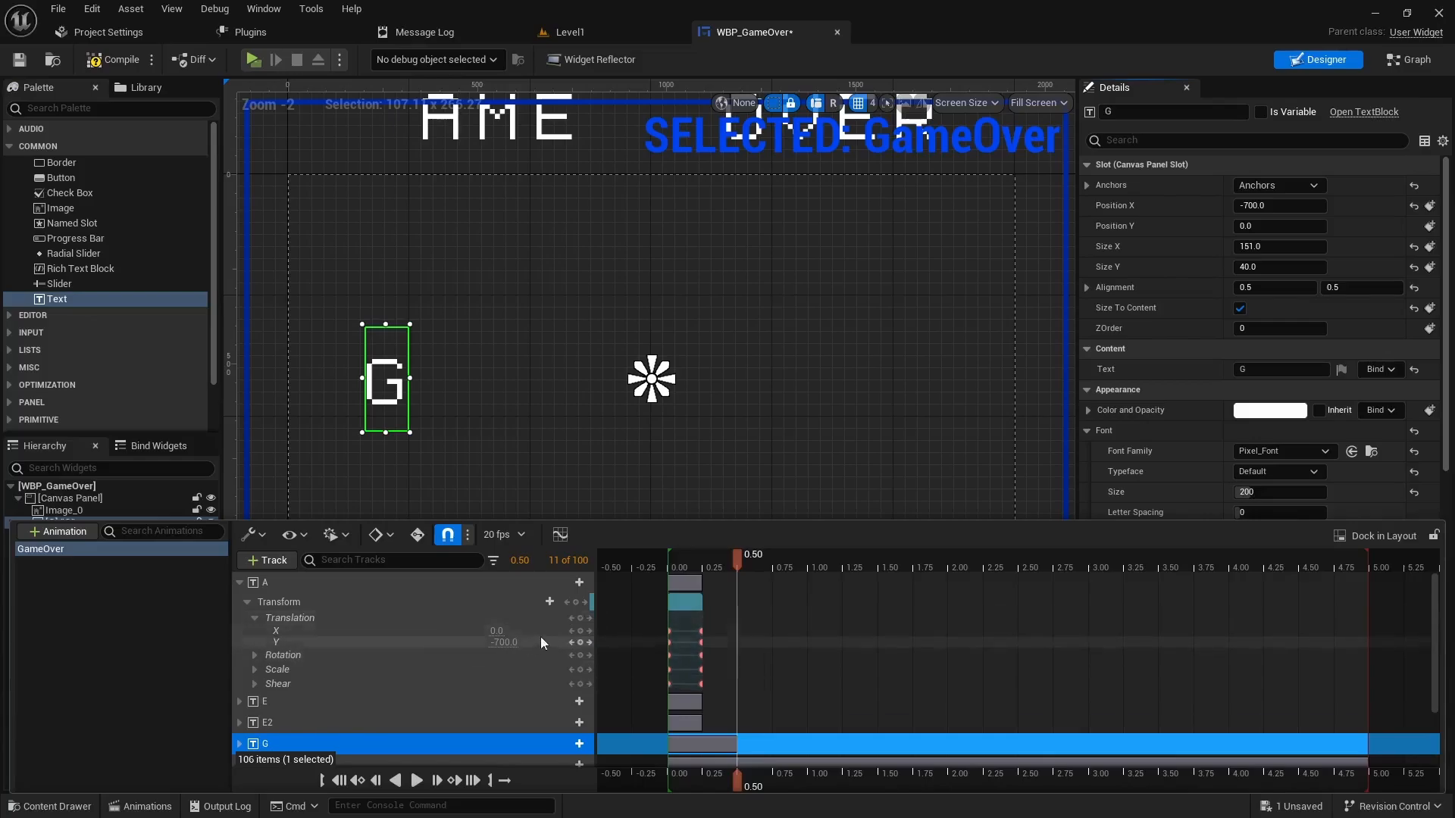
pyautogui.click(575, 601)
pyautogui.moveTo(736, 561); pyautogui.dragTo(771, 564)
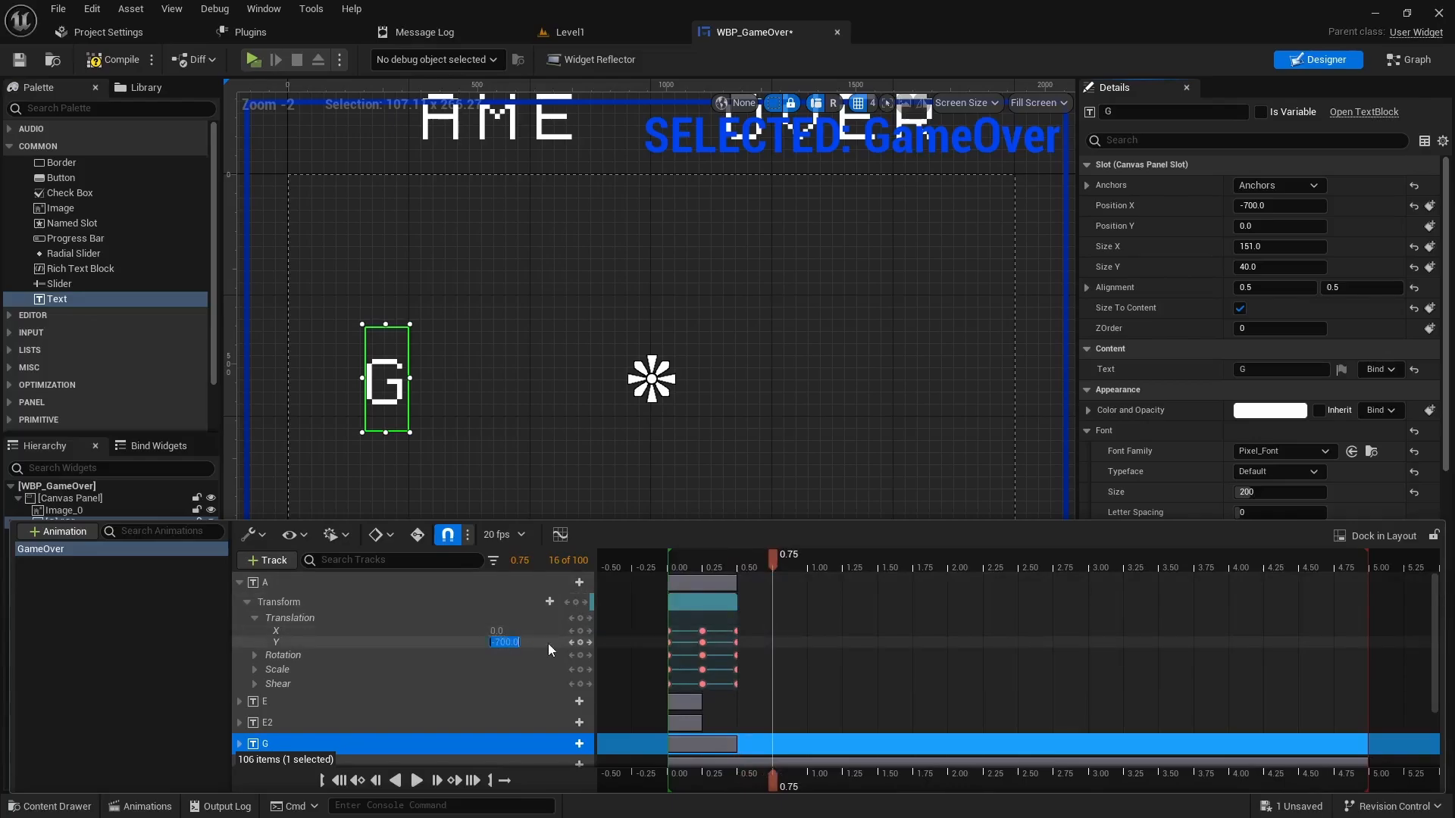
pyautogui.write('0')
pyautogui.press('Return')
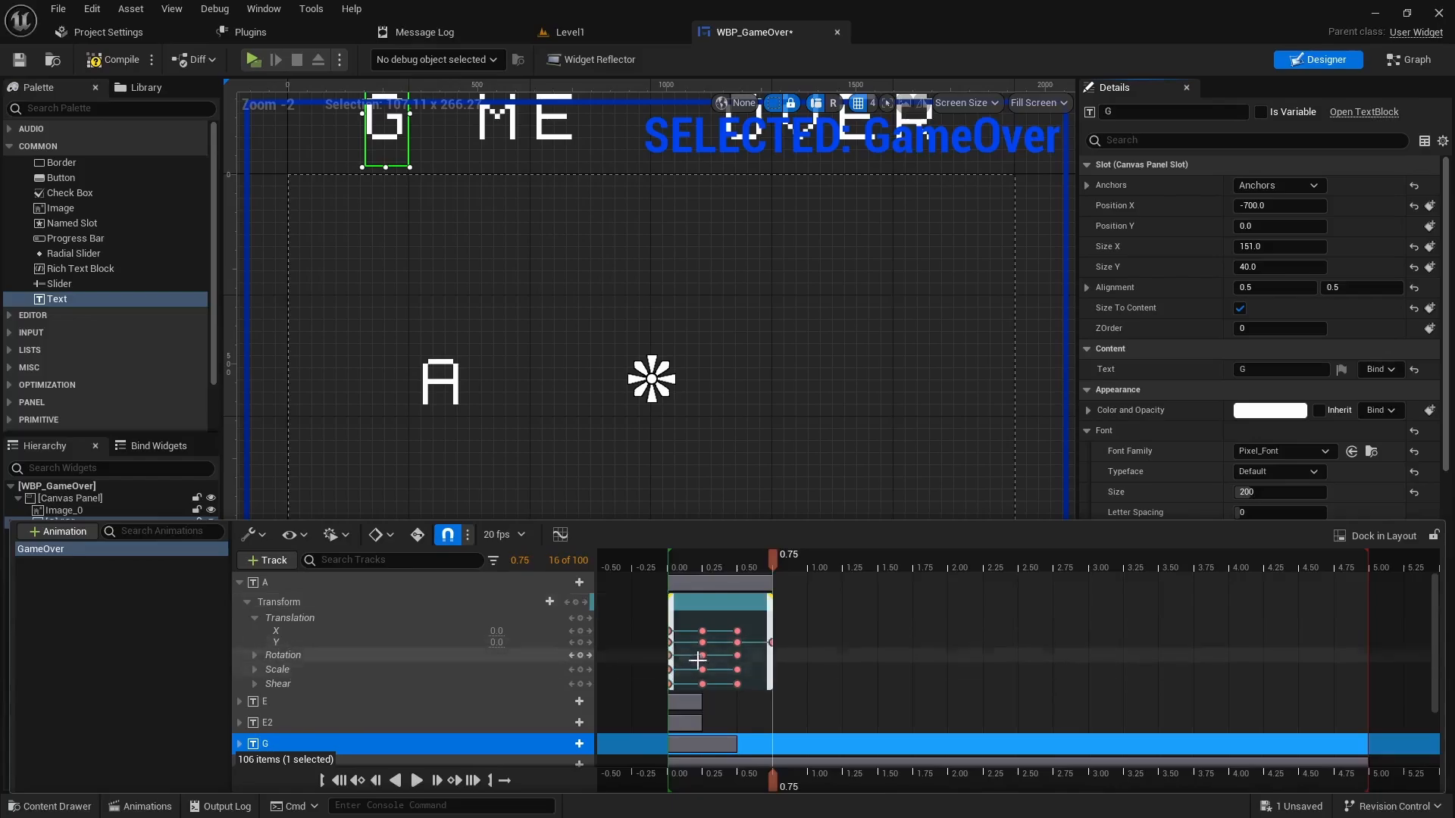
pyautogui.click(239, 581)
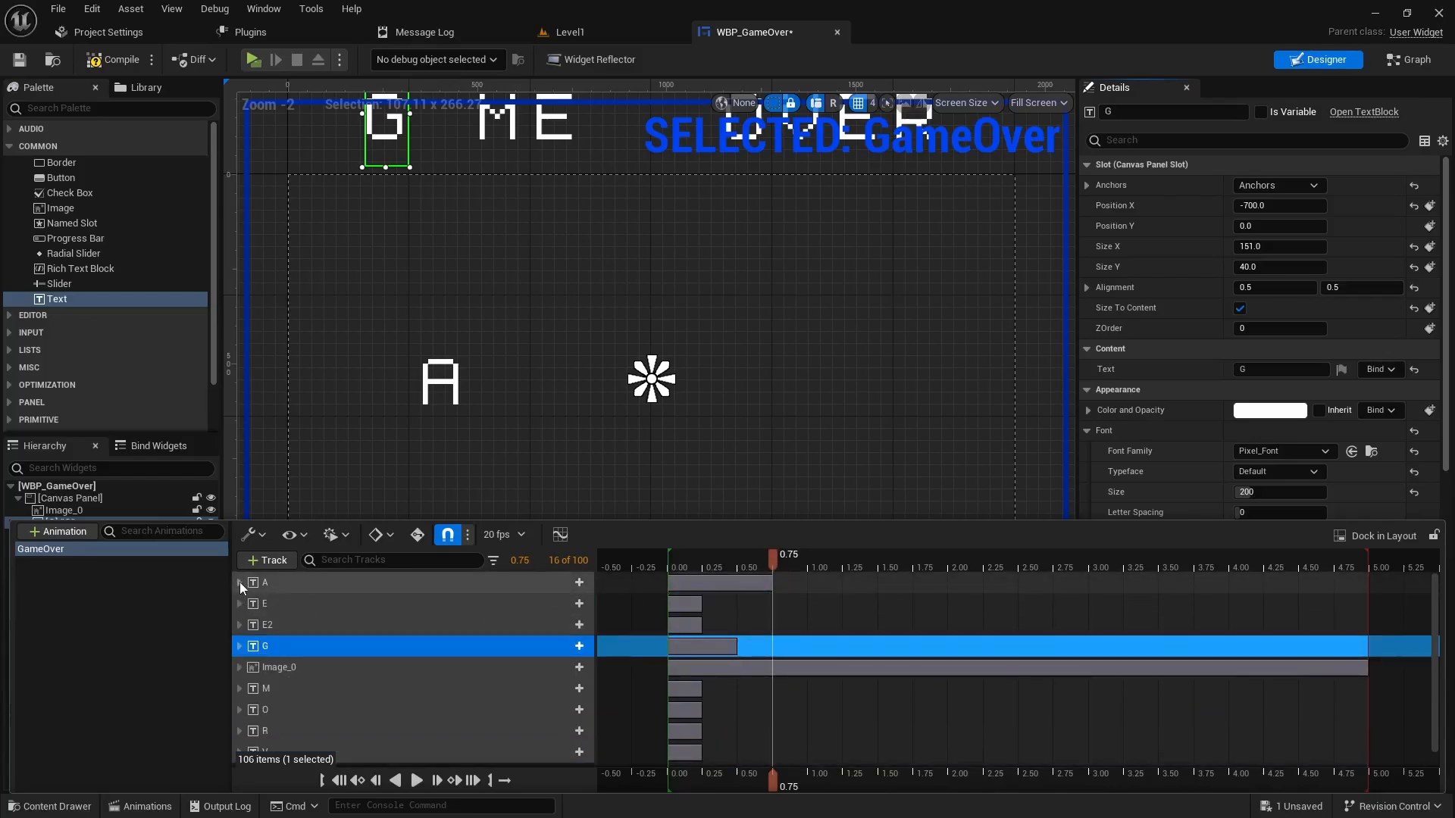
# - Key M's transform at 0.75, then set its Translation Y to 0 at 1.00 second
pyautogui.click(240, 688)
pyautogui.scroll(-1, 303, 693)
pyautogui.click(247, 685)
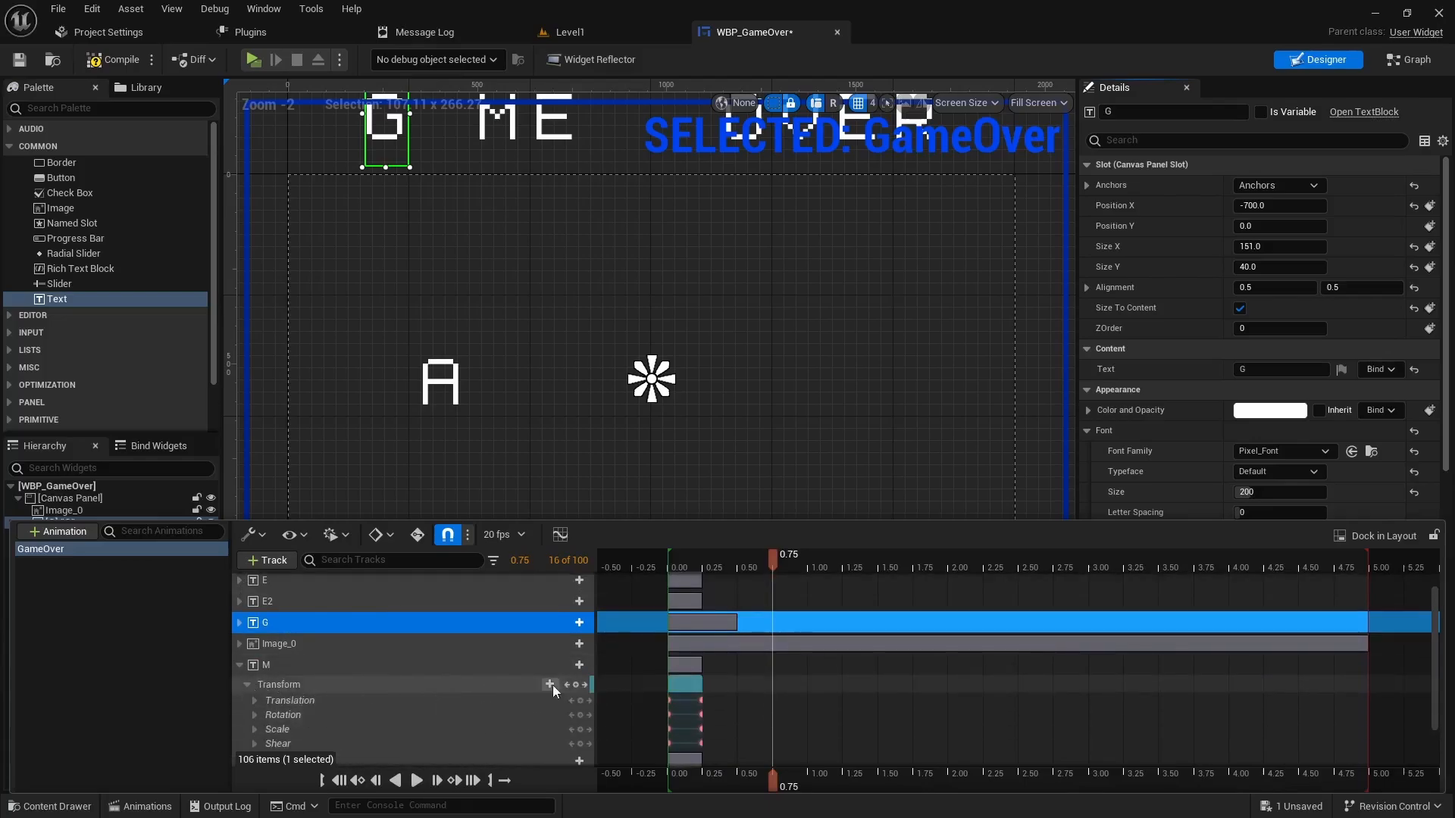
pyautogui.click(576, 686)
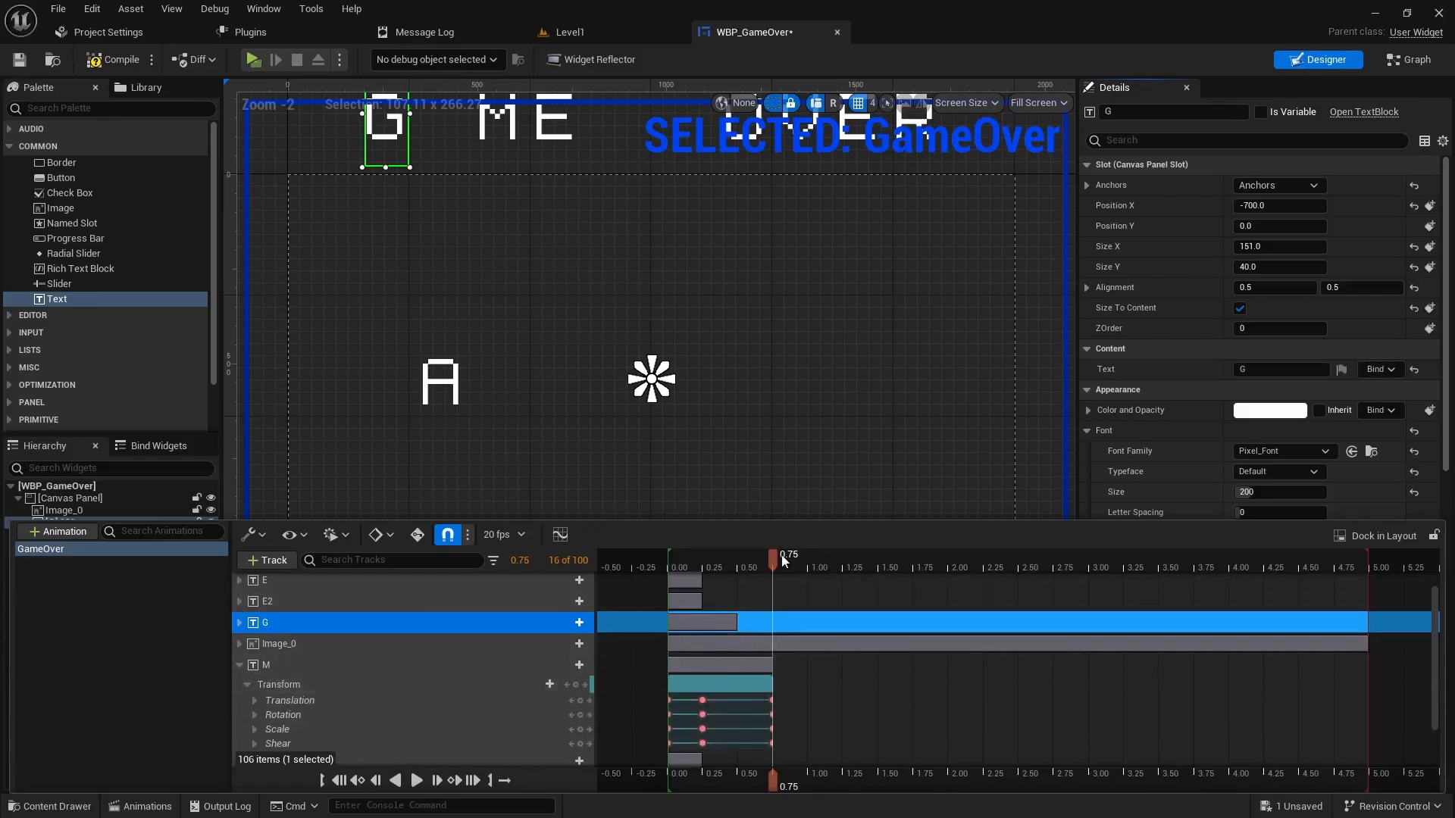
pyautogui.moveTo(773, 558); pyautogui.dragTo(806, 561)
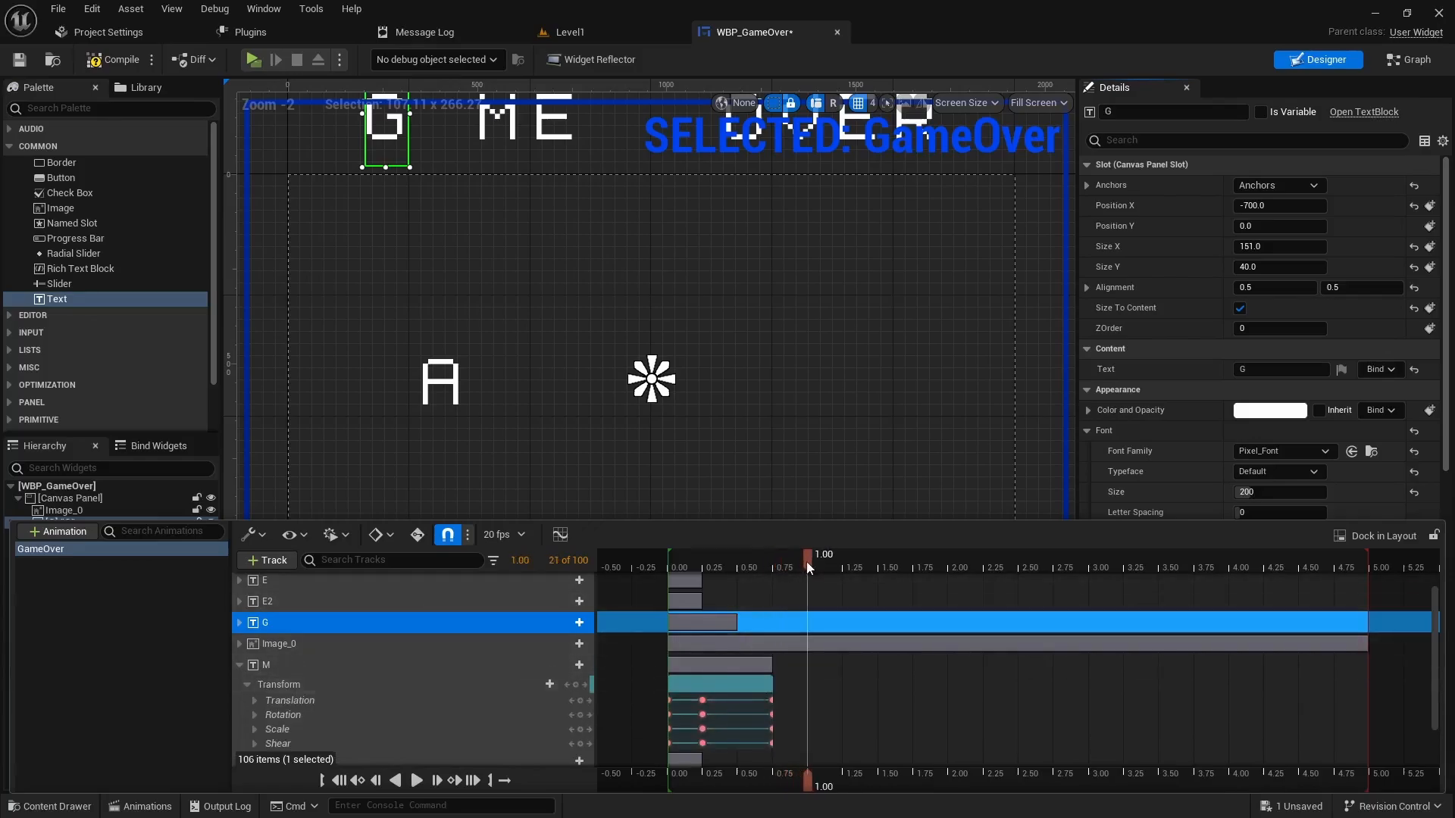
pyautogui.click(256, 700)
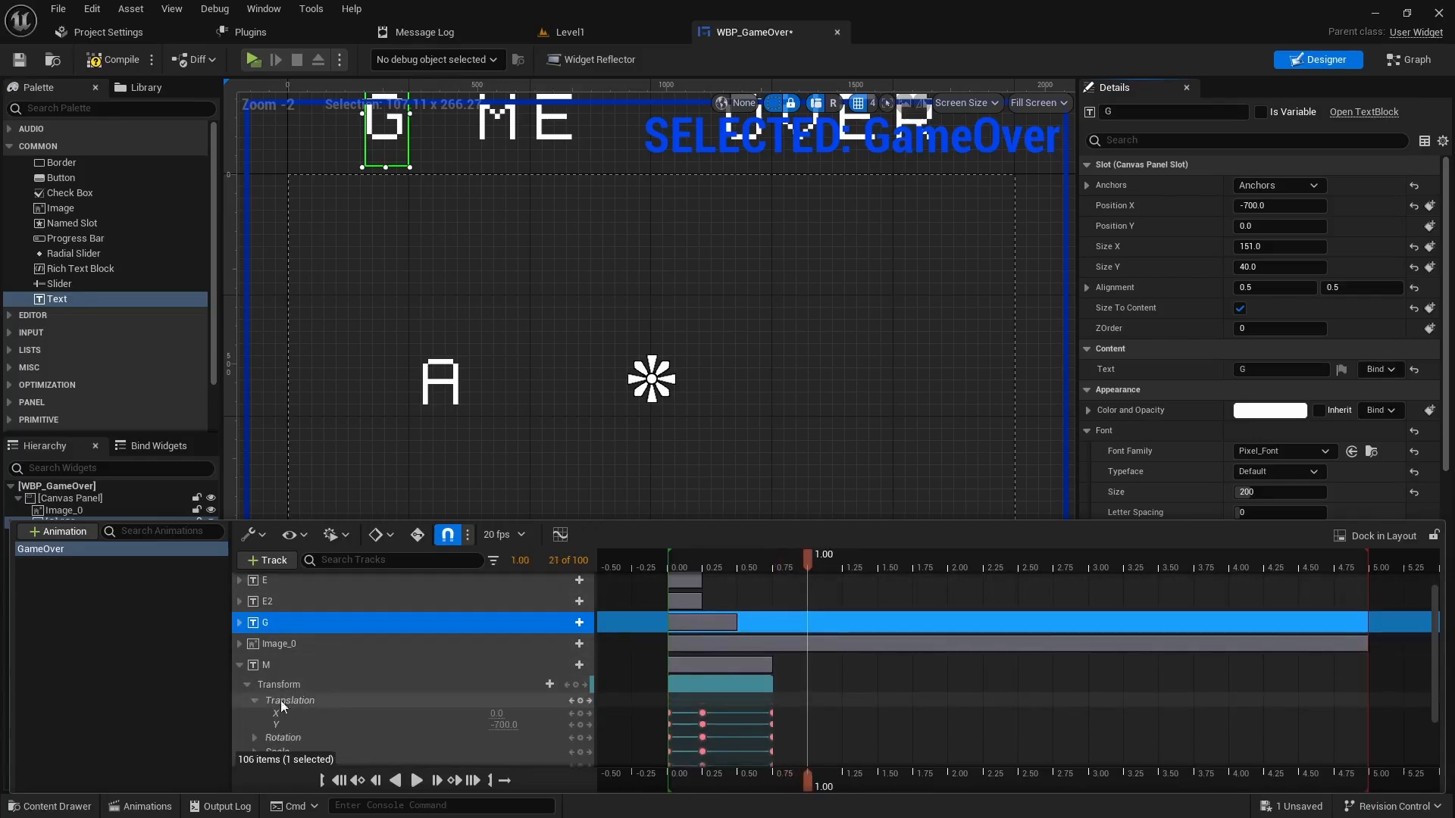
pyautogui.click(501, 724)
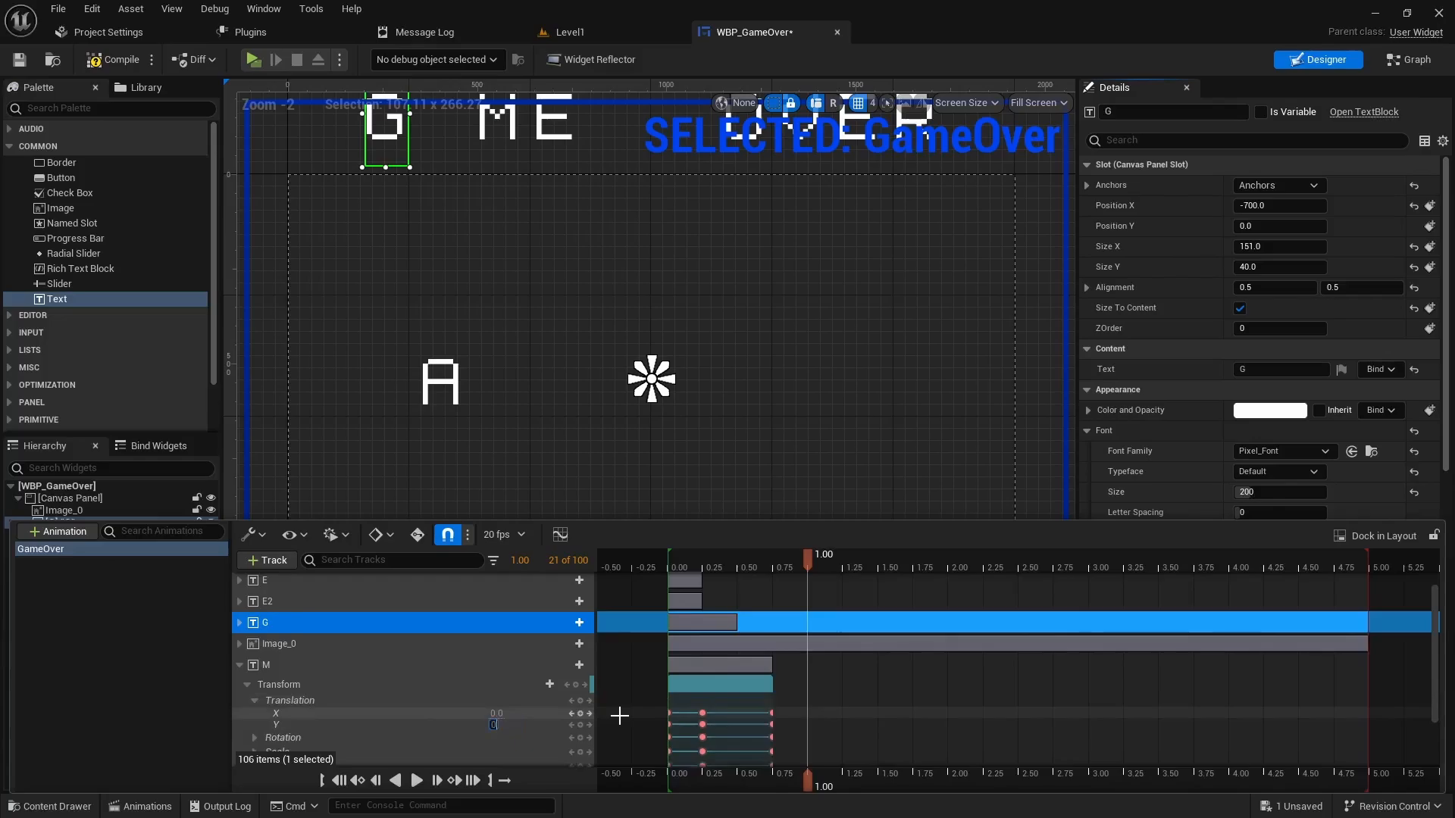
pyautogui.press('Return')
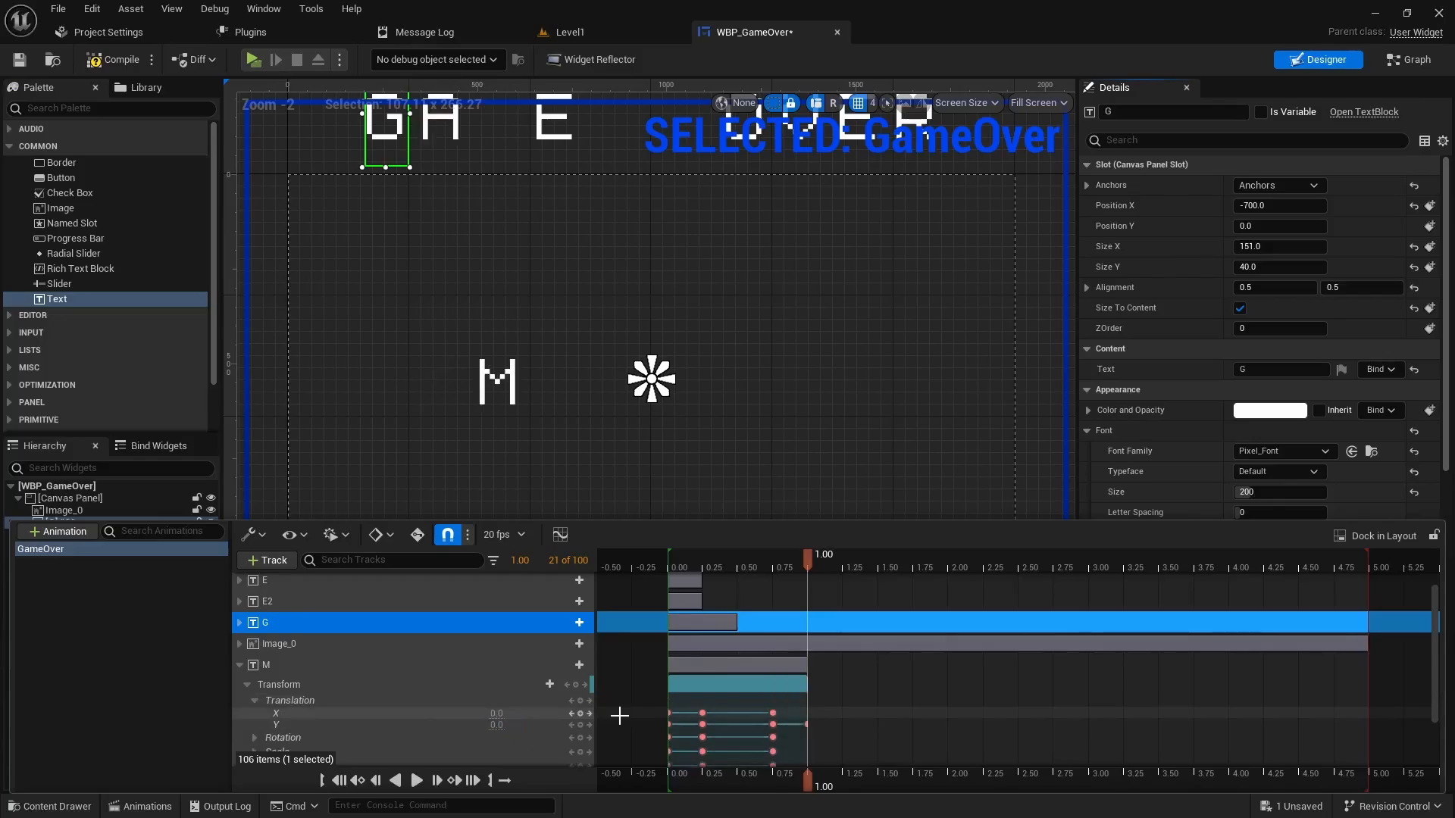
pyautogui.click(239, 665)
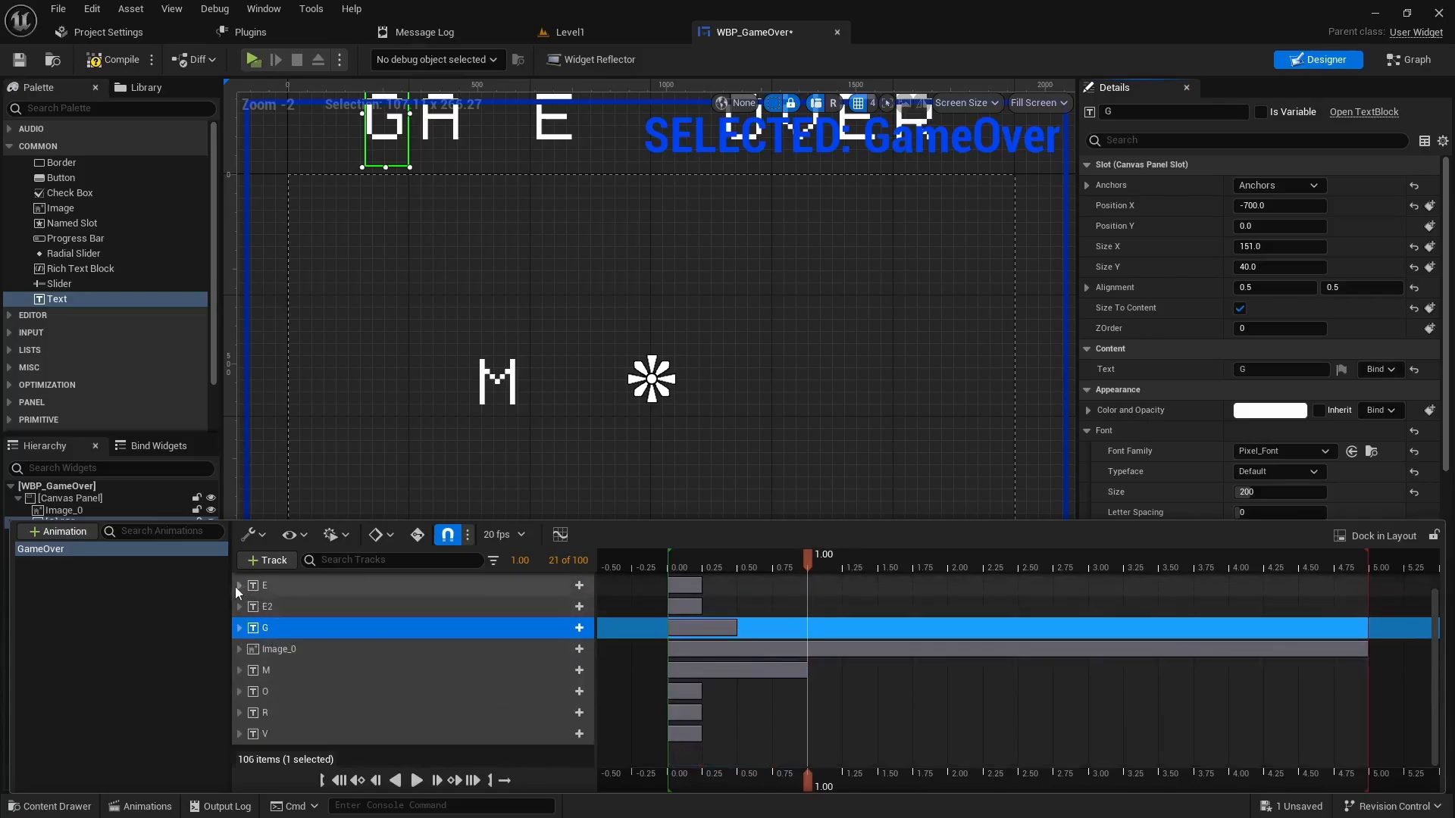
# - Key E's transform at 1.00, then set its Translation Y to 0 at 1.25 seconds
pyautogui.click(239, 586)
pyautogui.click(248, 605)
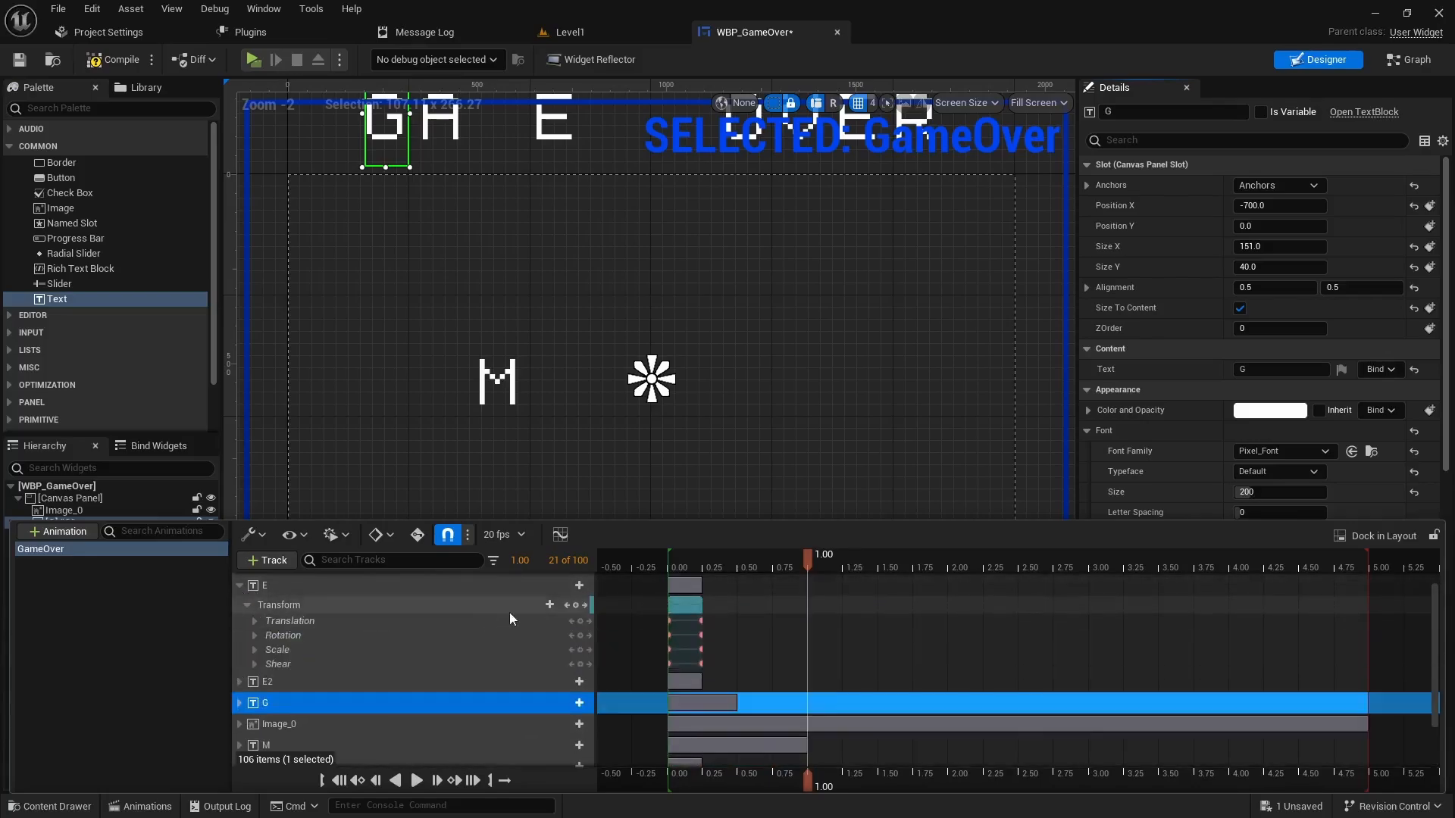
pyautogui.click(574, 604)
pyautogui.click(254, 620)
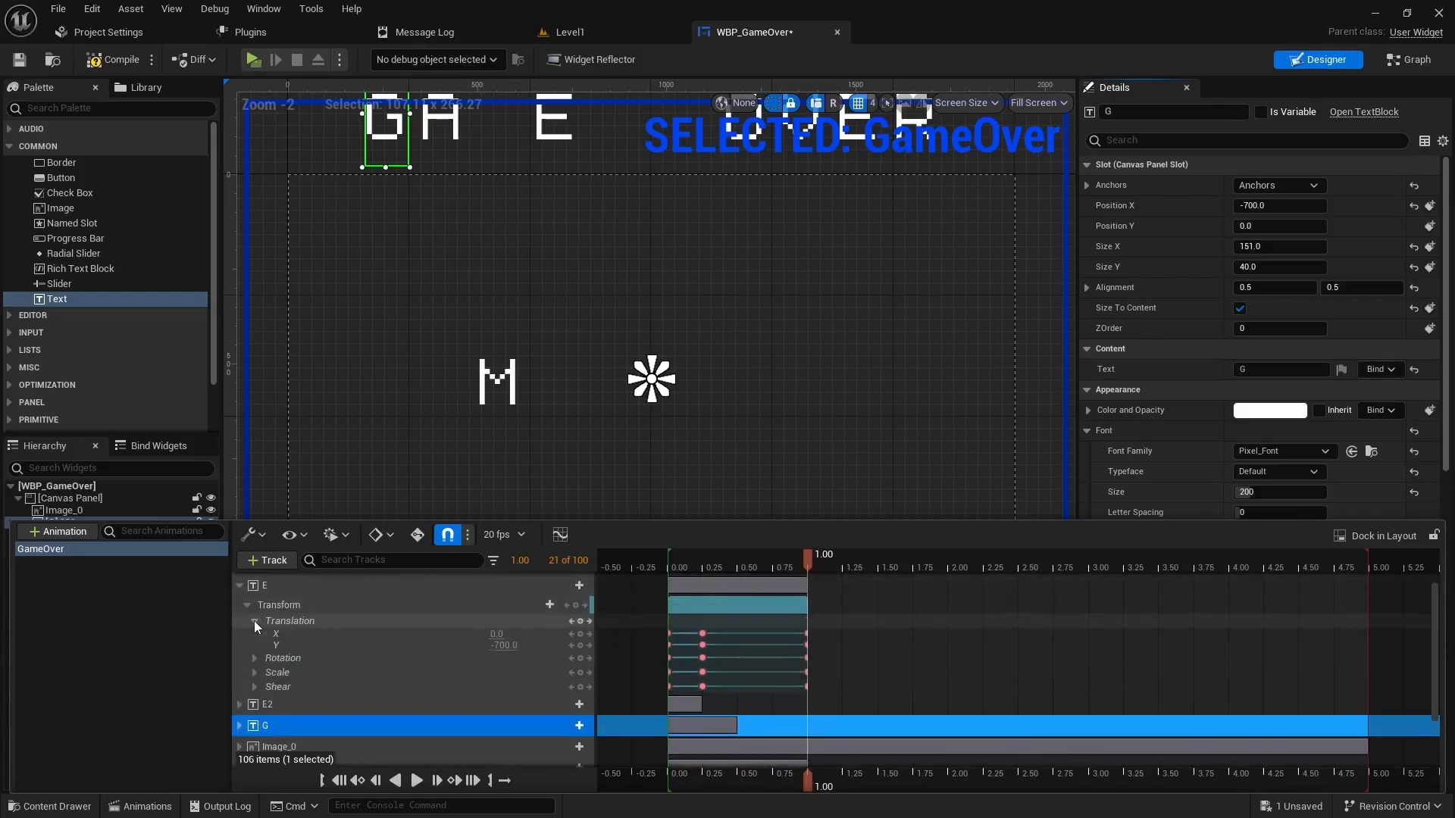
pyautogui.moveTo(808, 562); pyautogui.dragTo(840, 563)
pyautogui.click(504, 645)
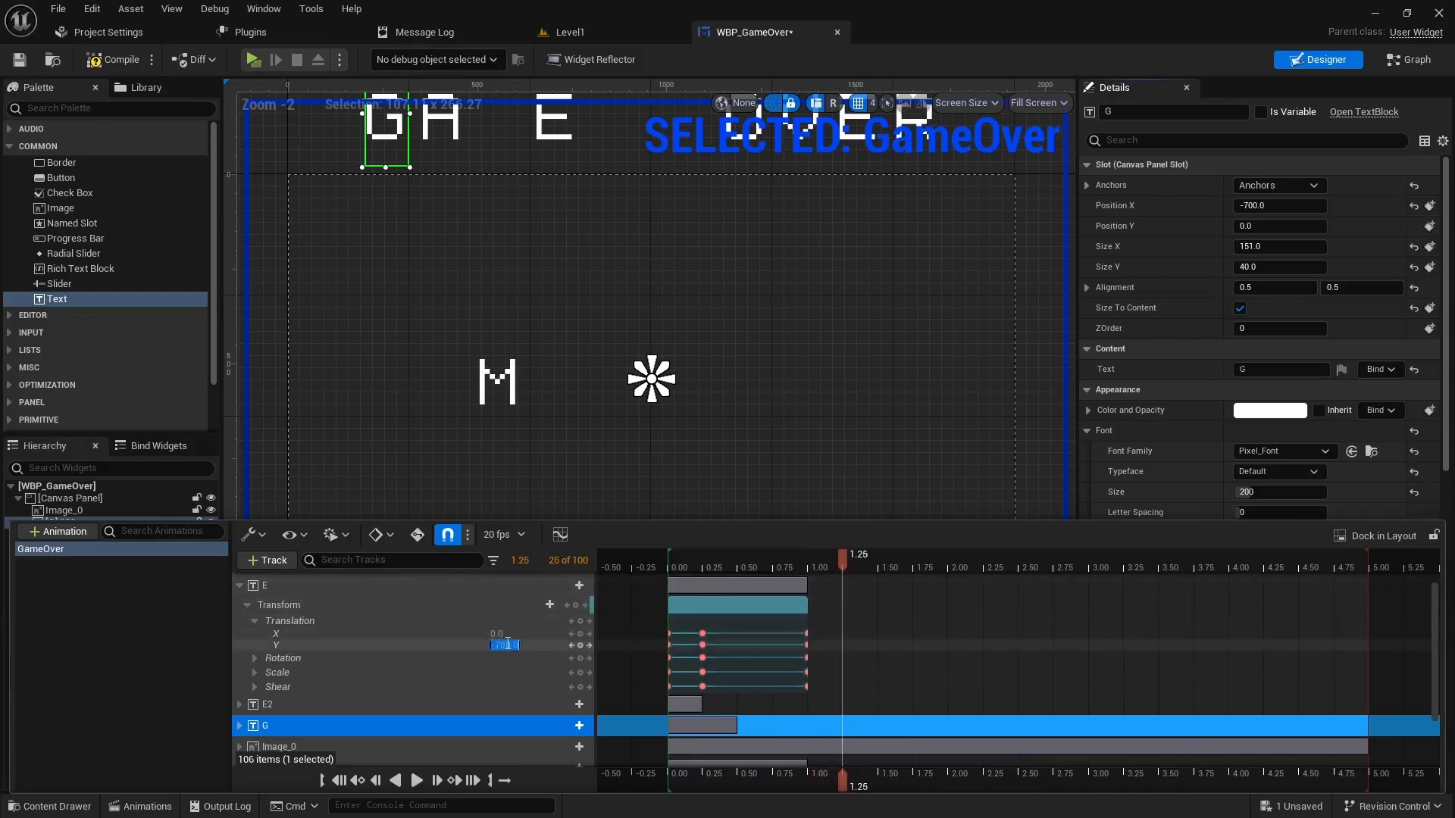
pyautogui.write('0')
pyautogui.press('Return')
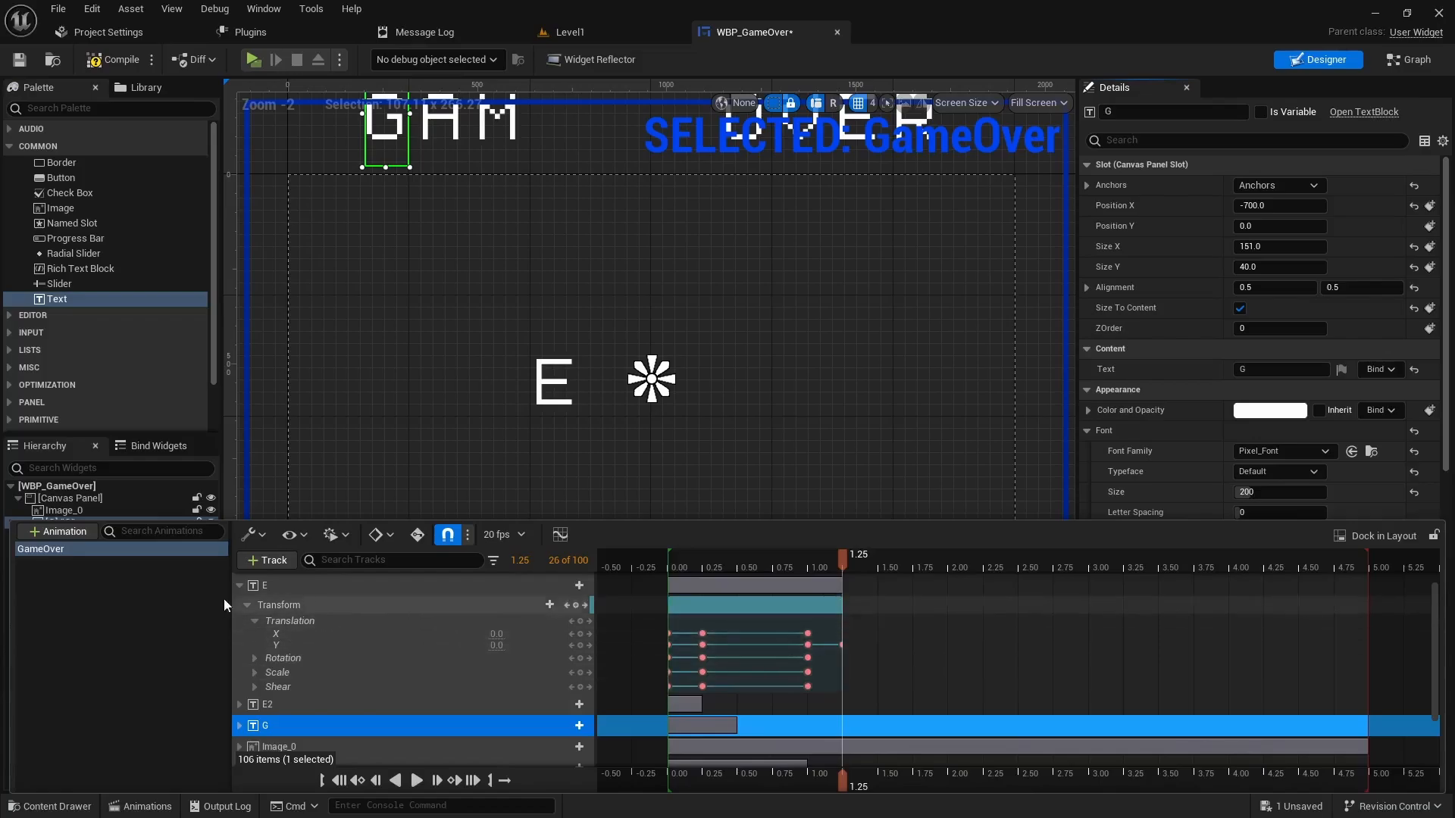
pyautogui.click(240, 586)
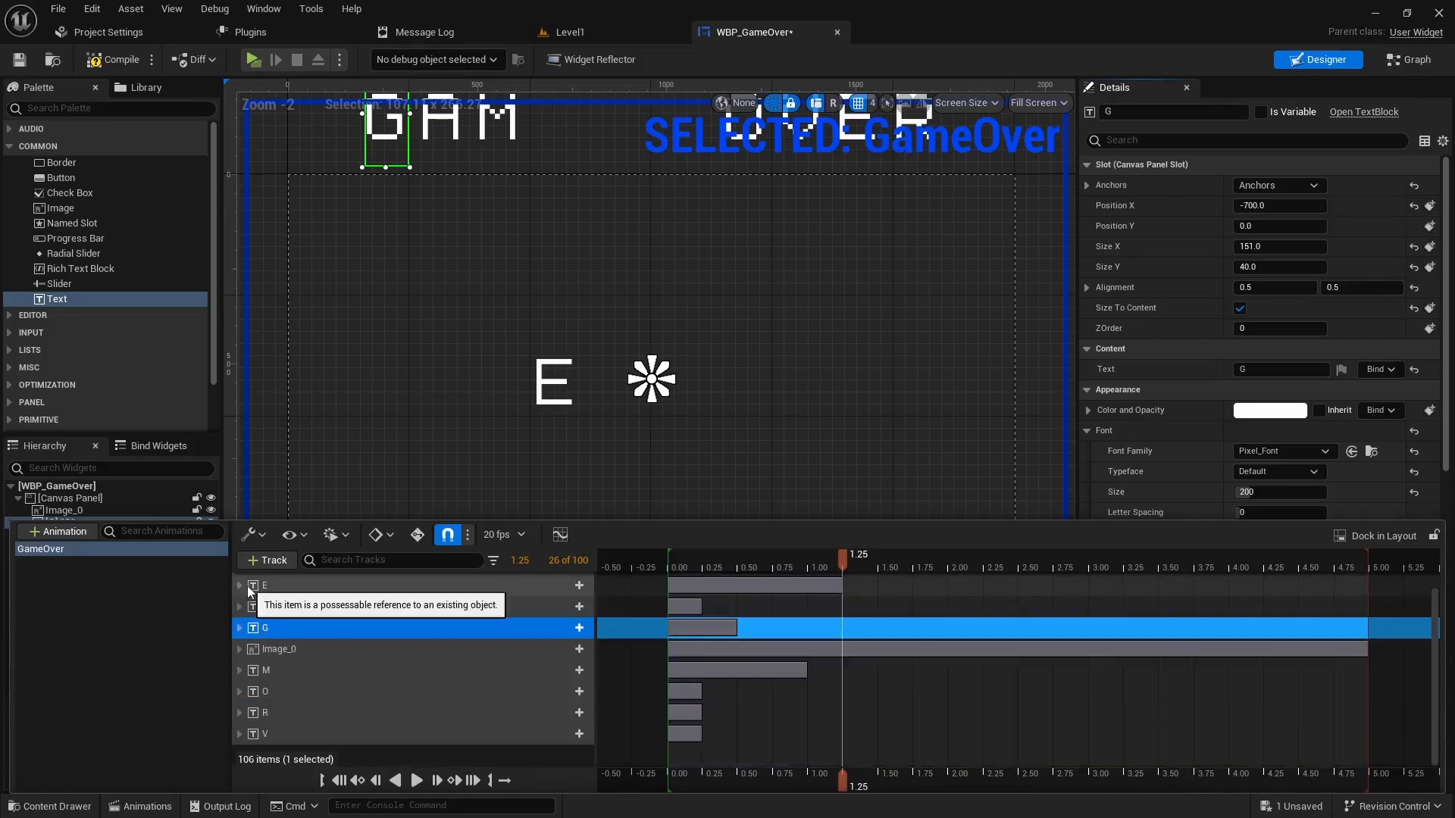
# - Key O's transform at 1.25, then set its Translation Y to 0 at 1.50 seconds
pyautogui.click(239, 692)
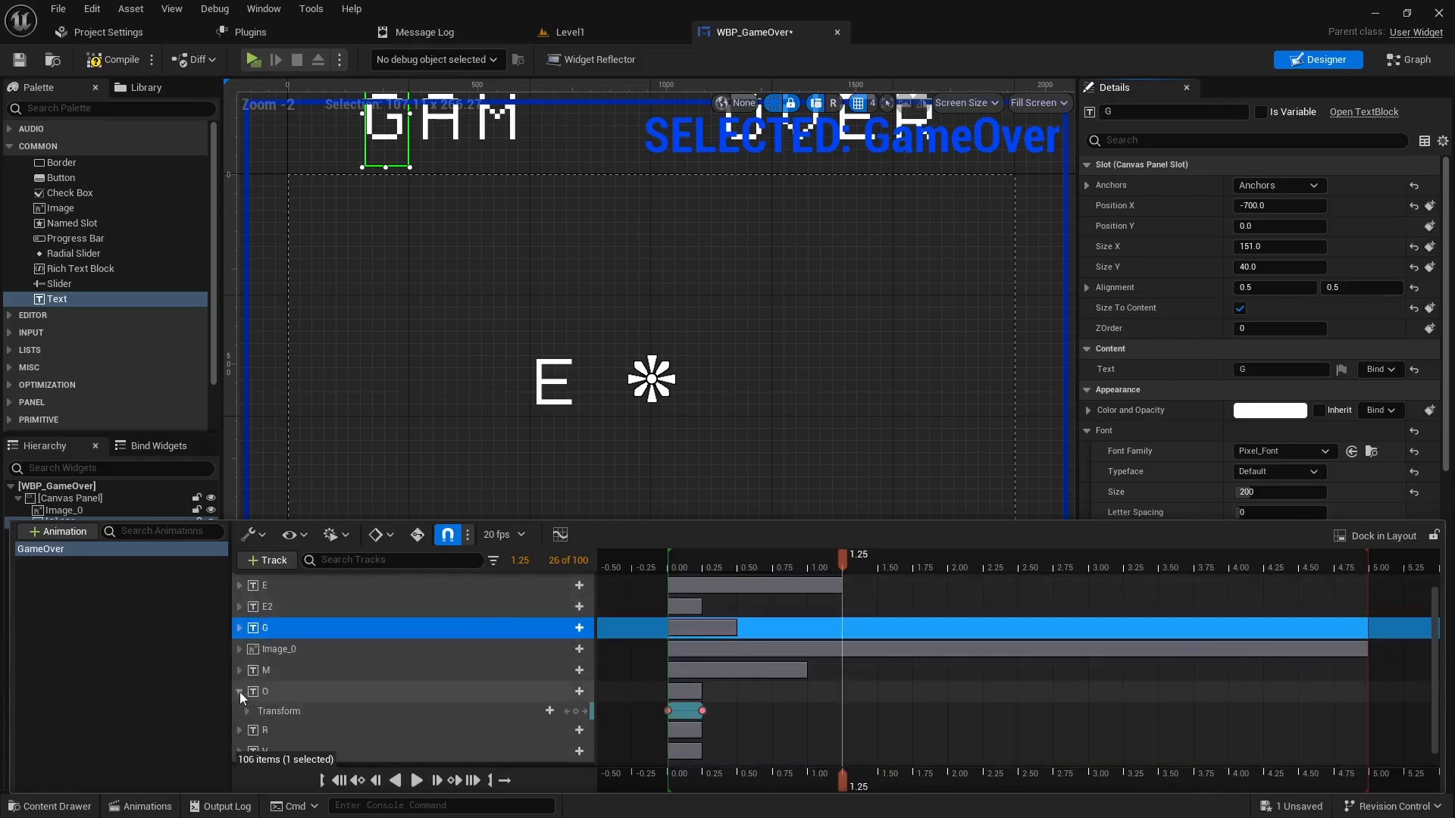
pyautogui.click(576, 711)
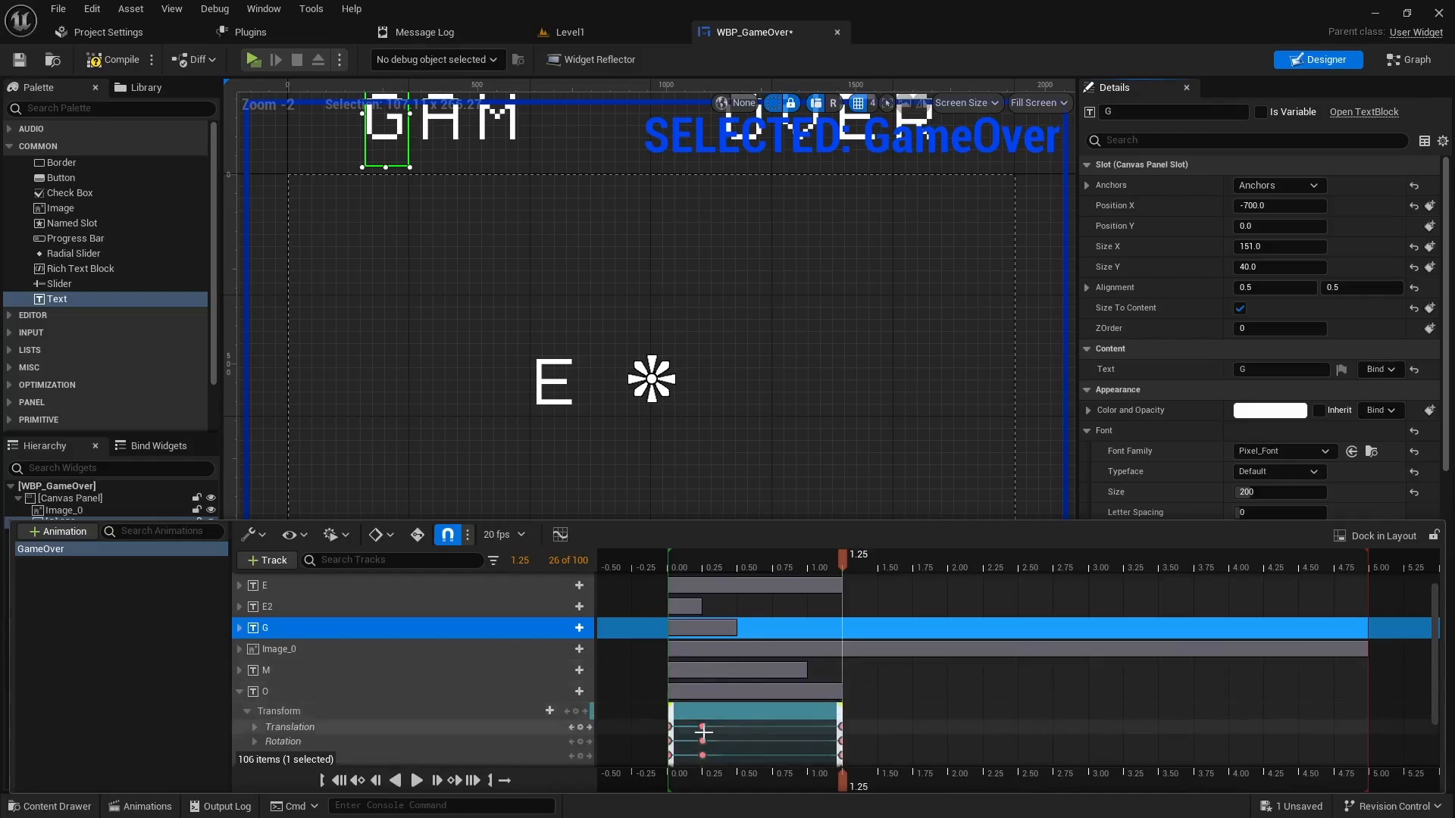
pyautogui.scroll(-3, 518, 675)
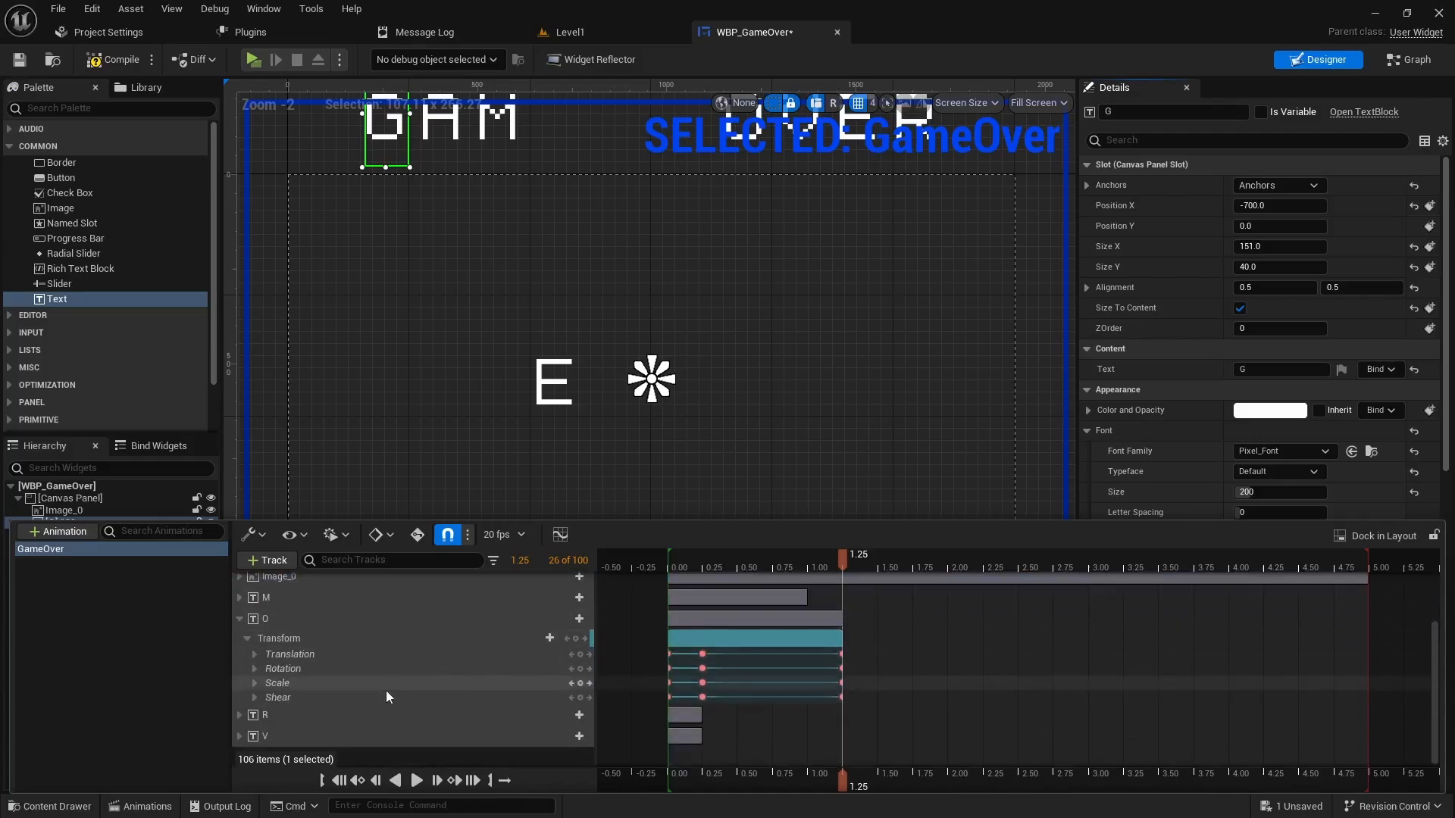
pyautogui.click(255, 654)
pyautogui.moveTo(839, 561); pyautogui.dragTo(877, 561)
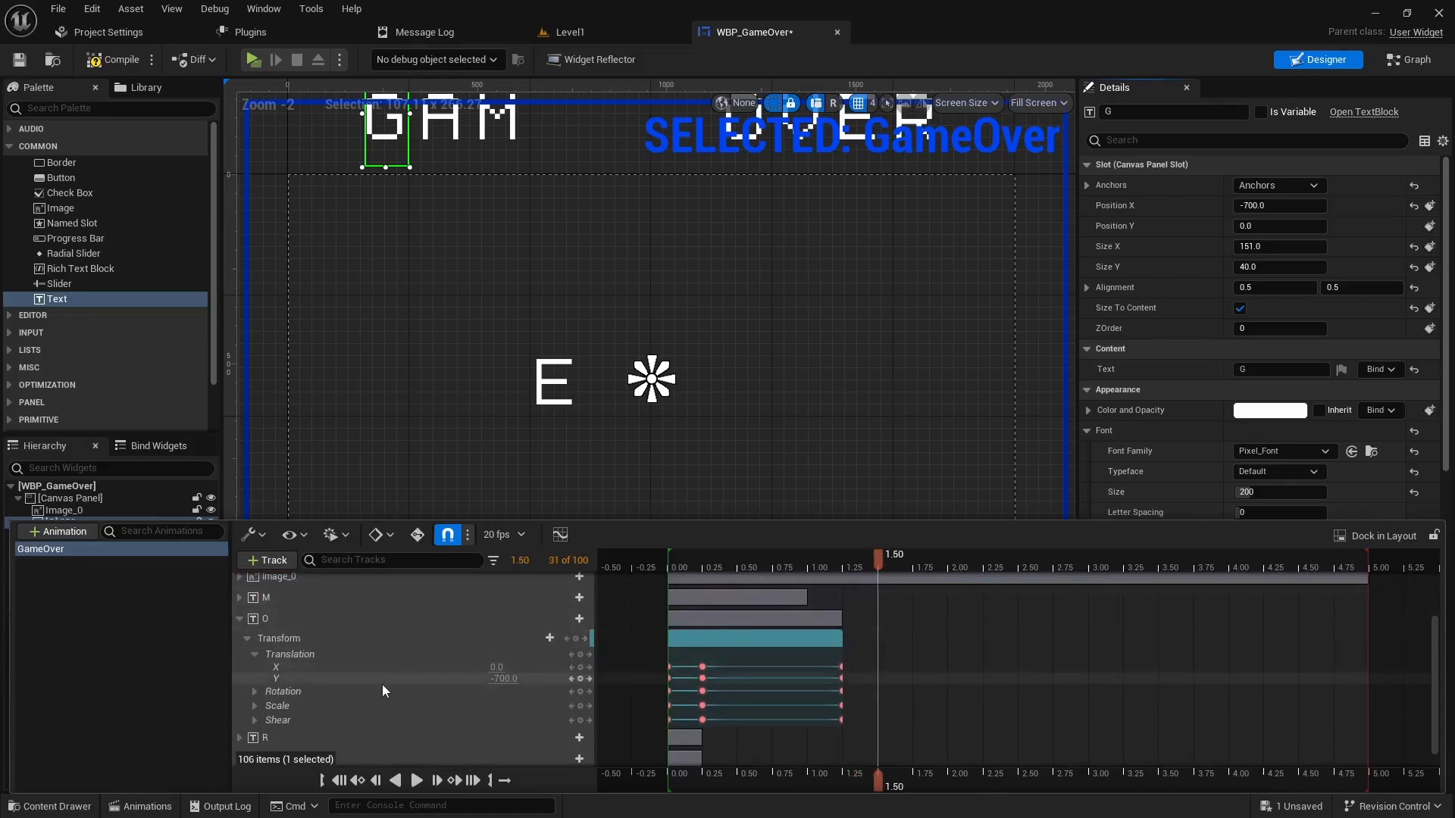
pyautogui.click(494, 678)
pyautogui.write('0')
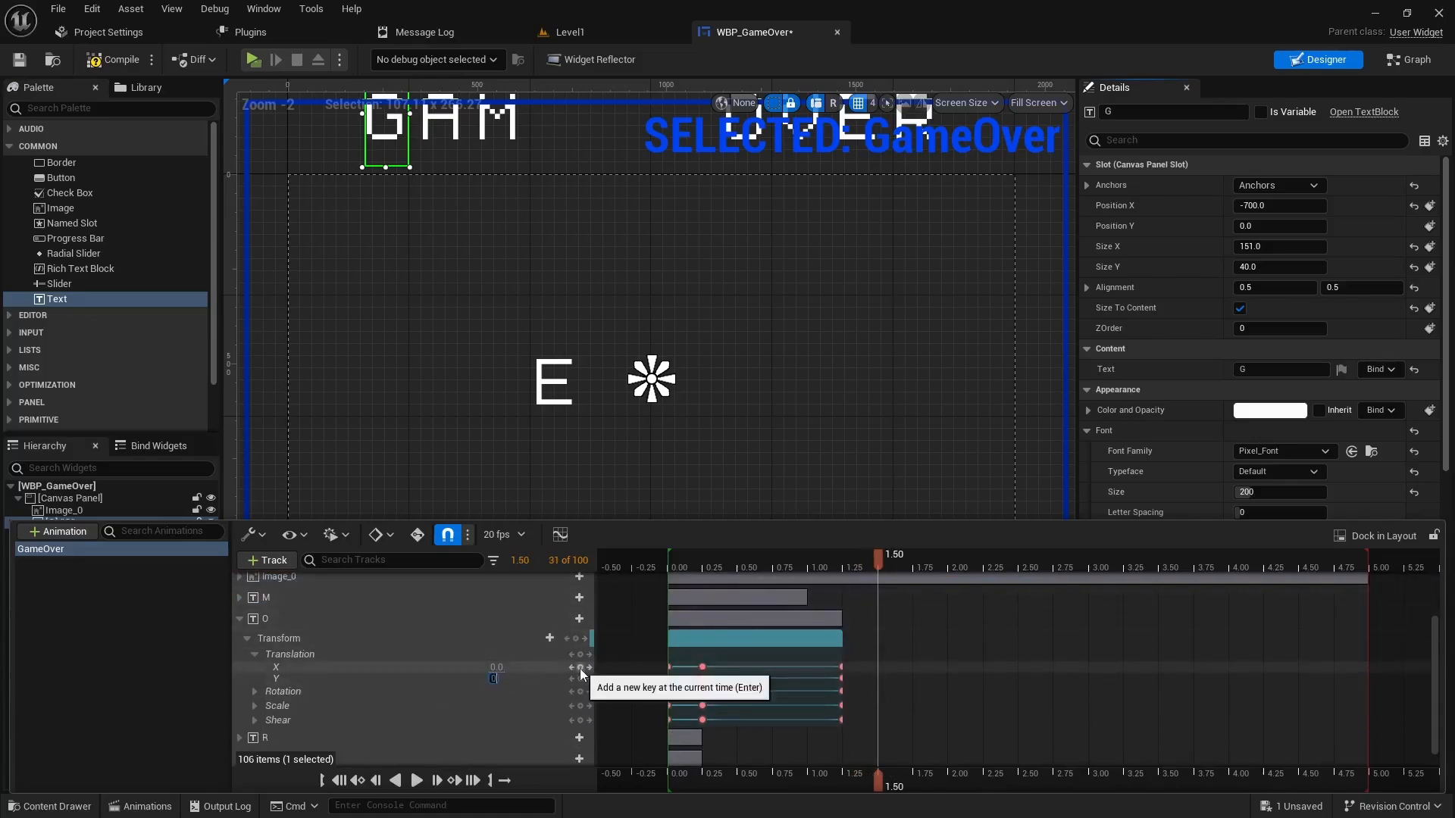
pyautogui.press('Return')
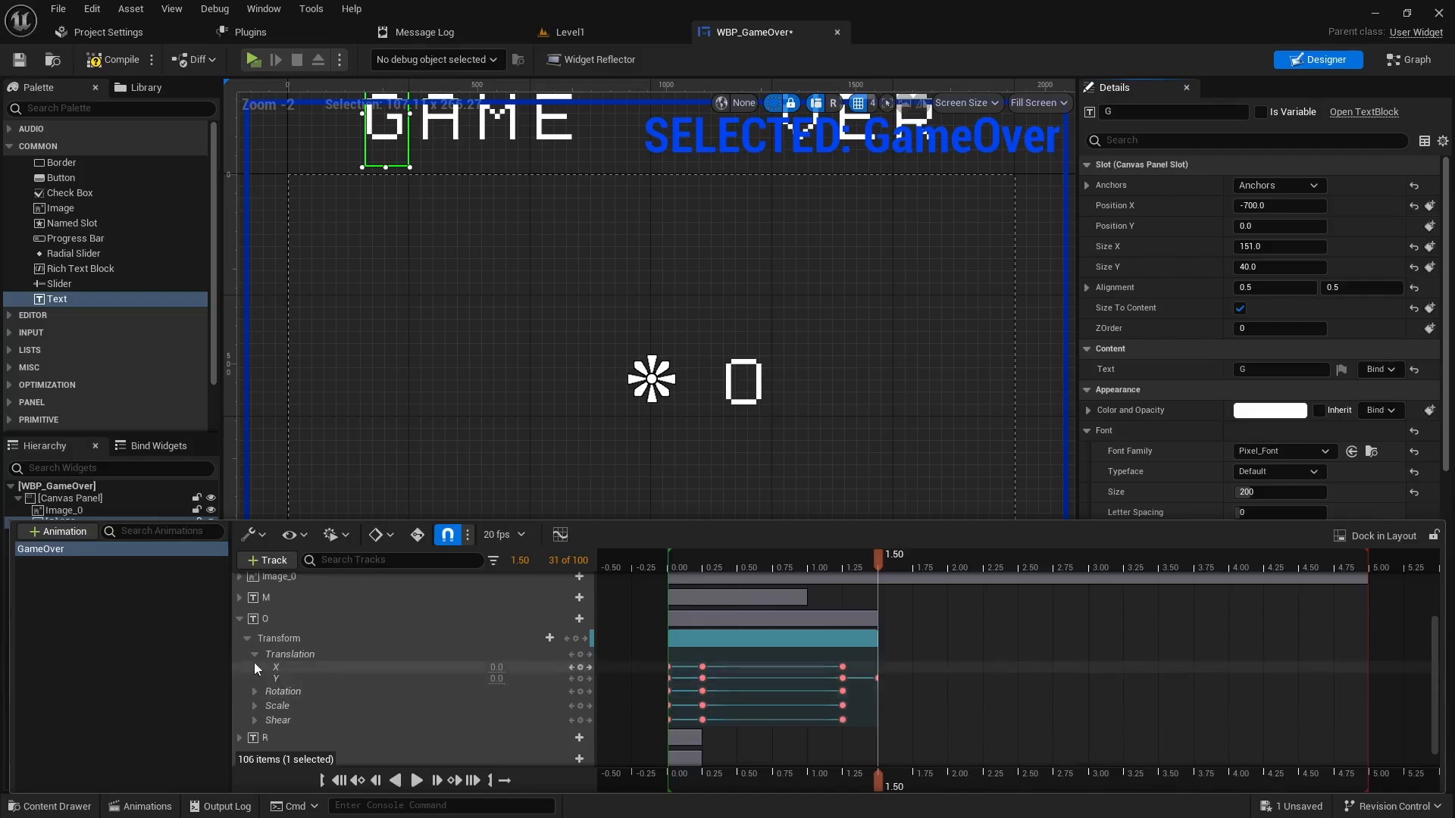
pyautogui.click(239, 619)
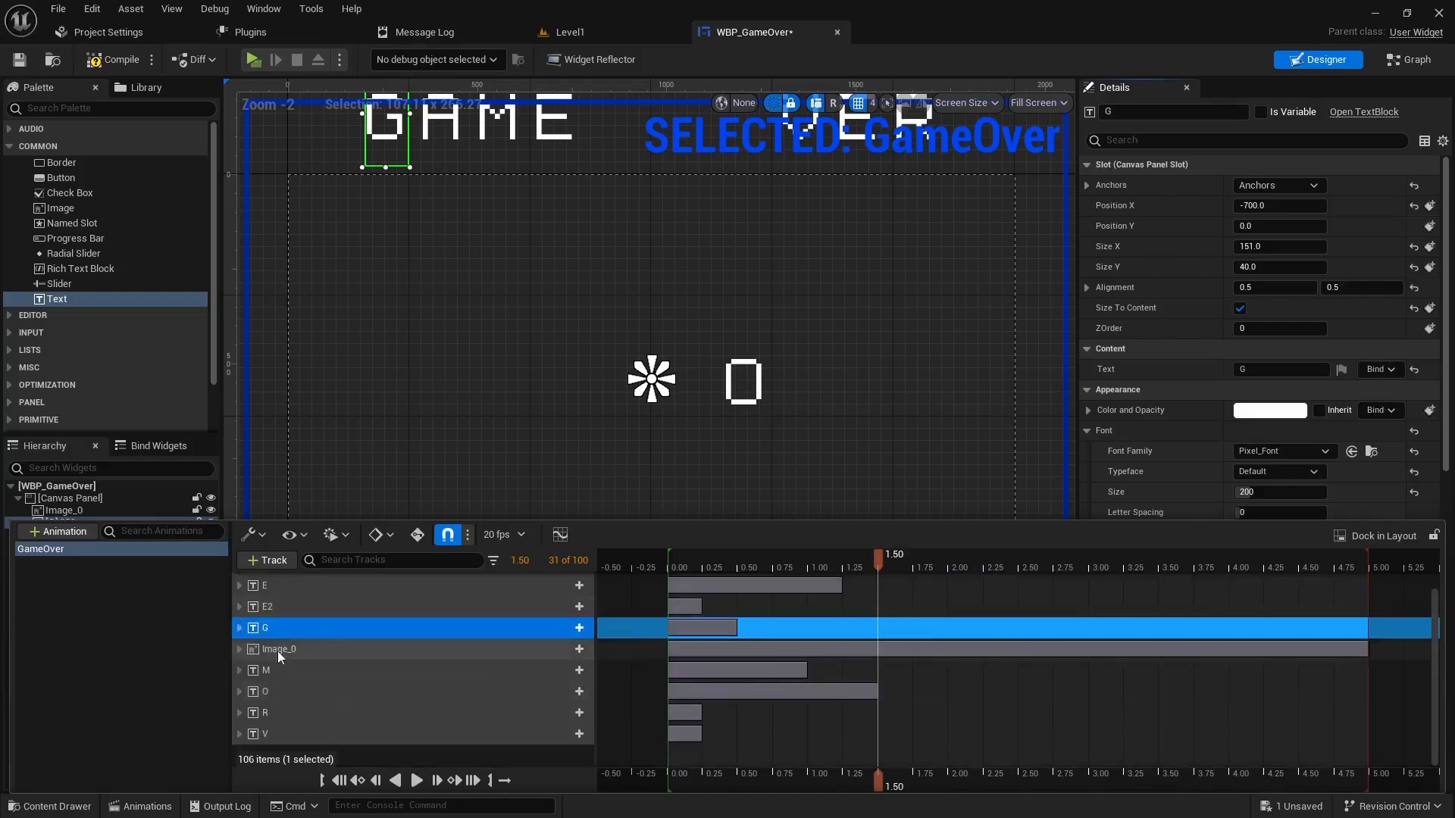
# - Key V's transform at 1.50, then set its Translation Y to 0 at 1.75 seconds
pyautogui.click(239, 732)
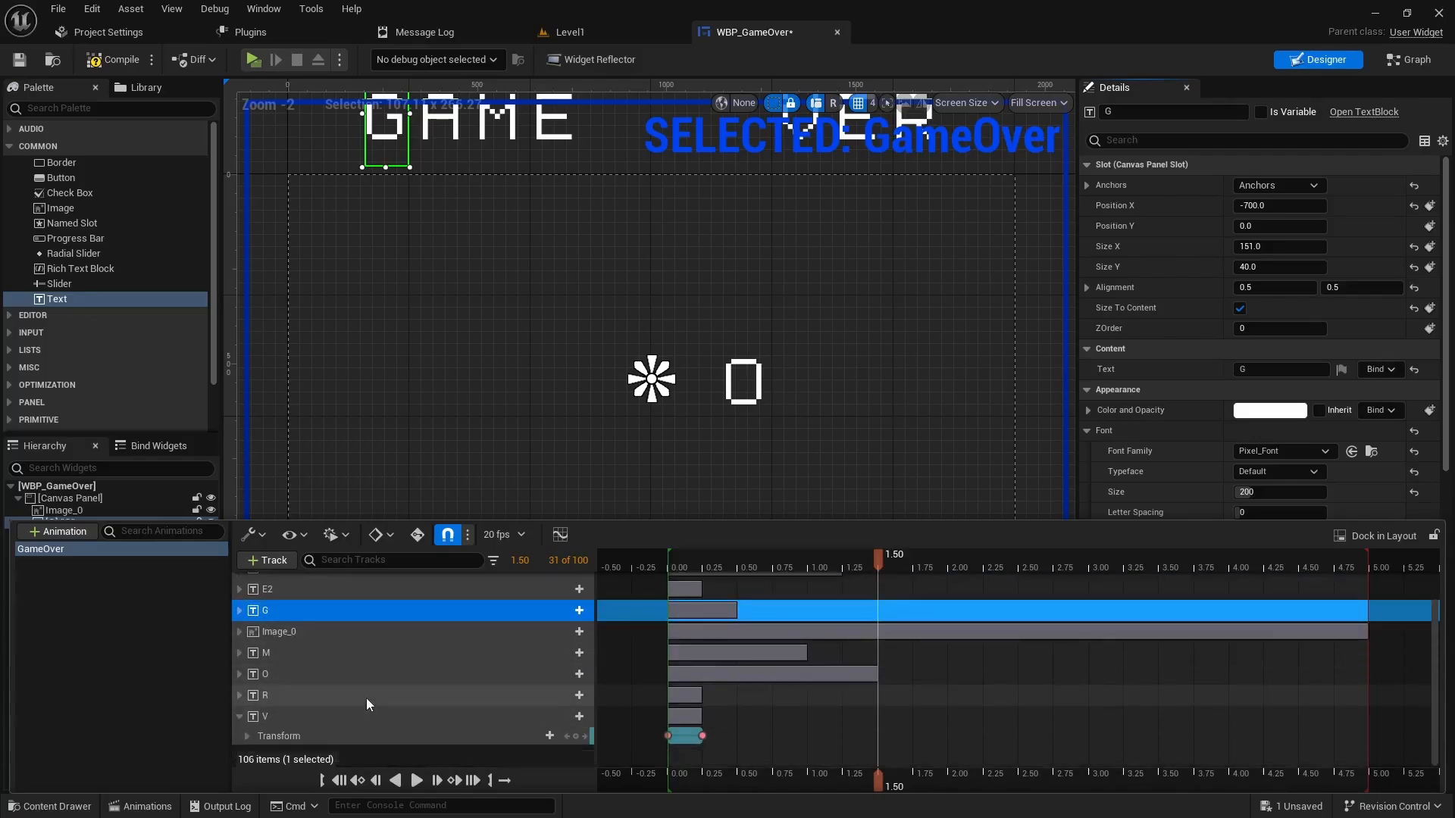
pyautogui.click(252, 732)
pyautogui.scroll(-2, 490, 727)
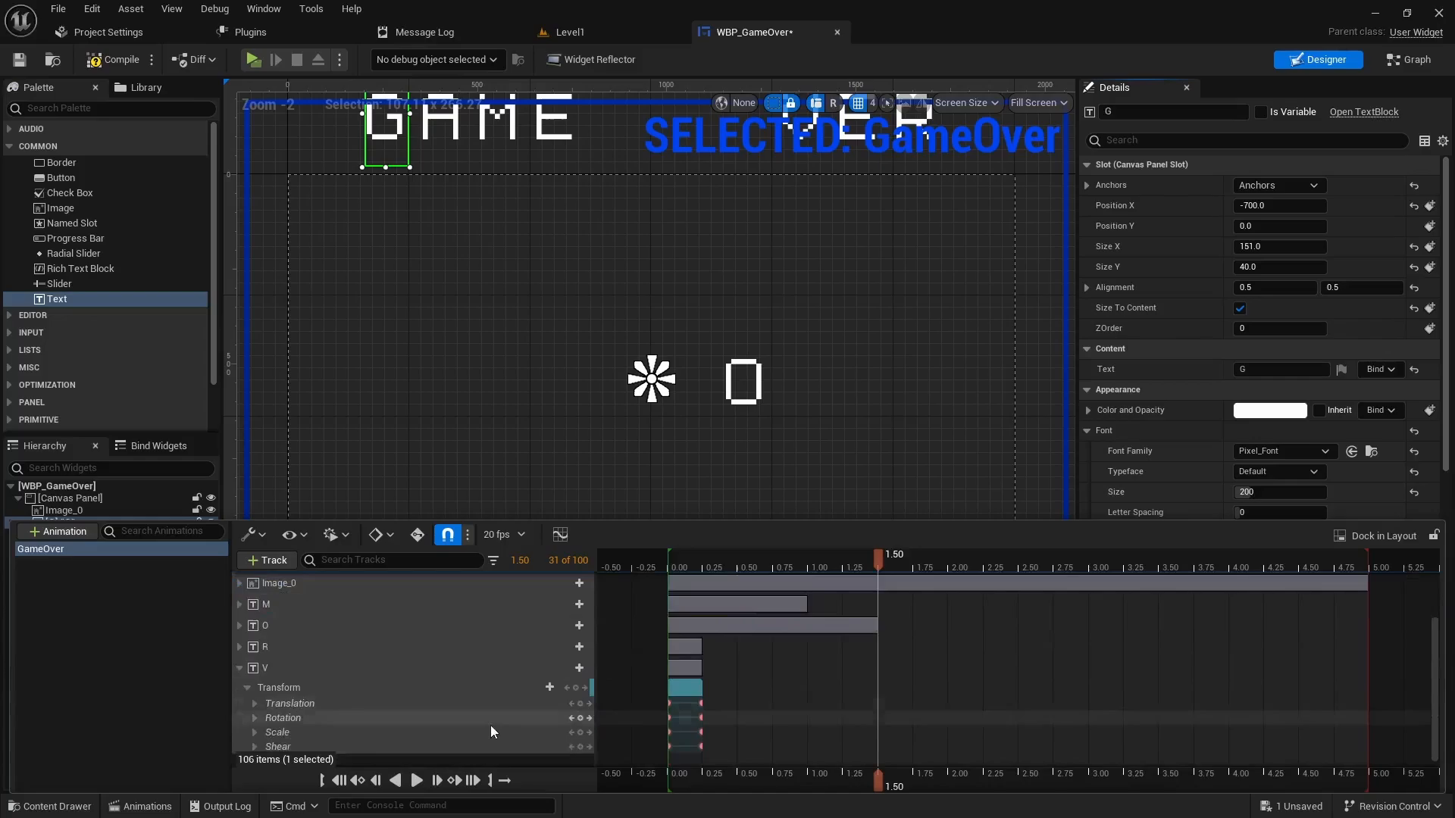
pyautogui.click(578, 688)
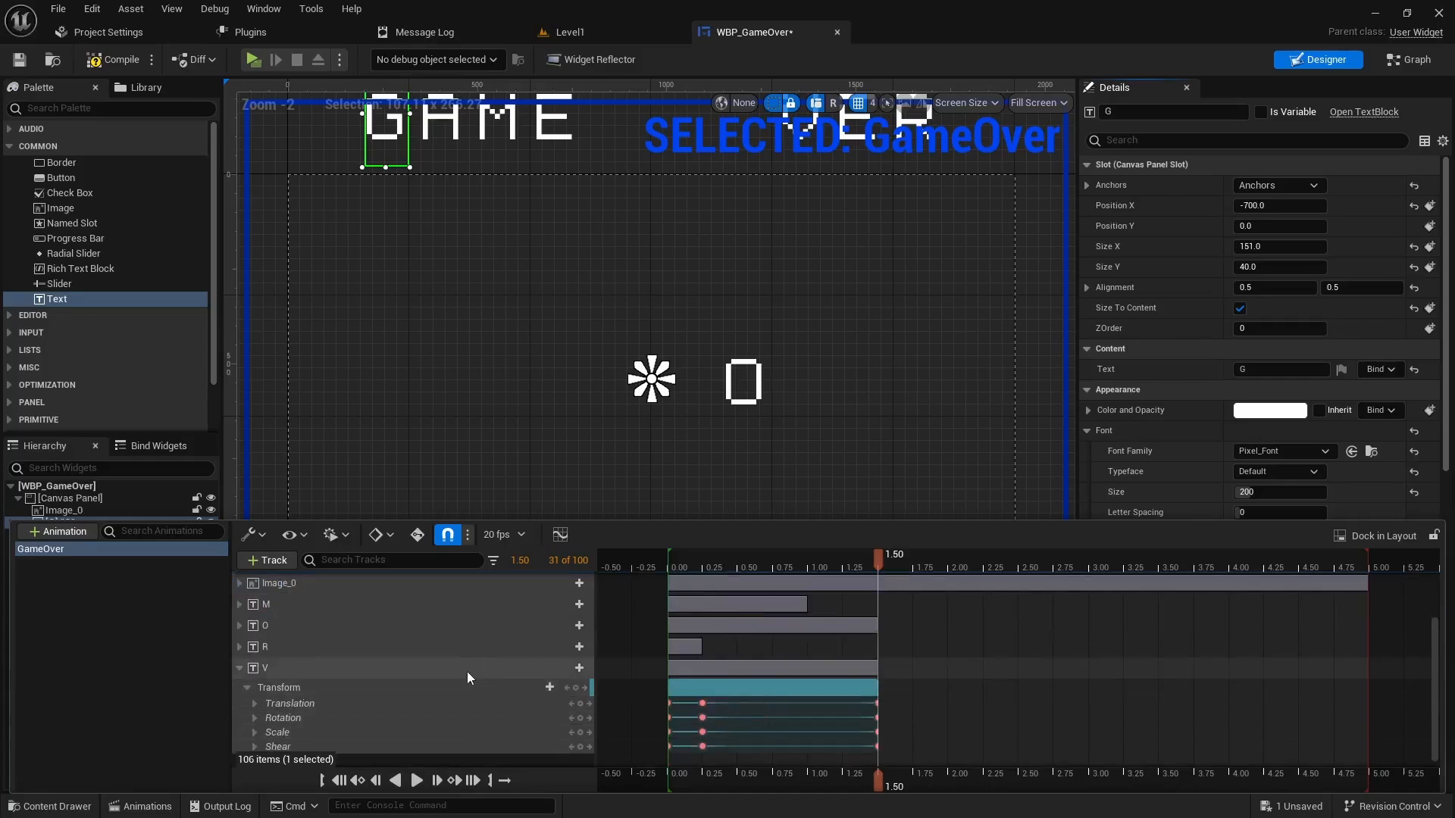
pyautogui.click(253, 704)
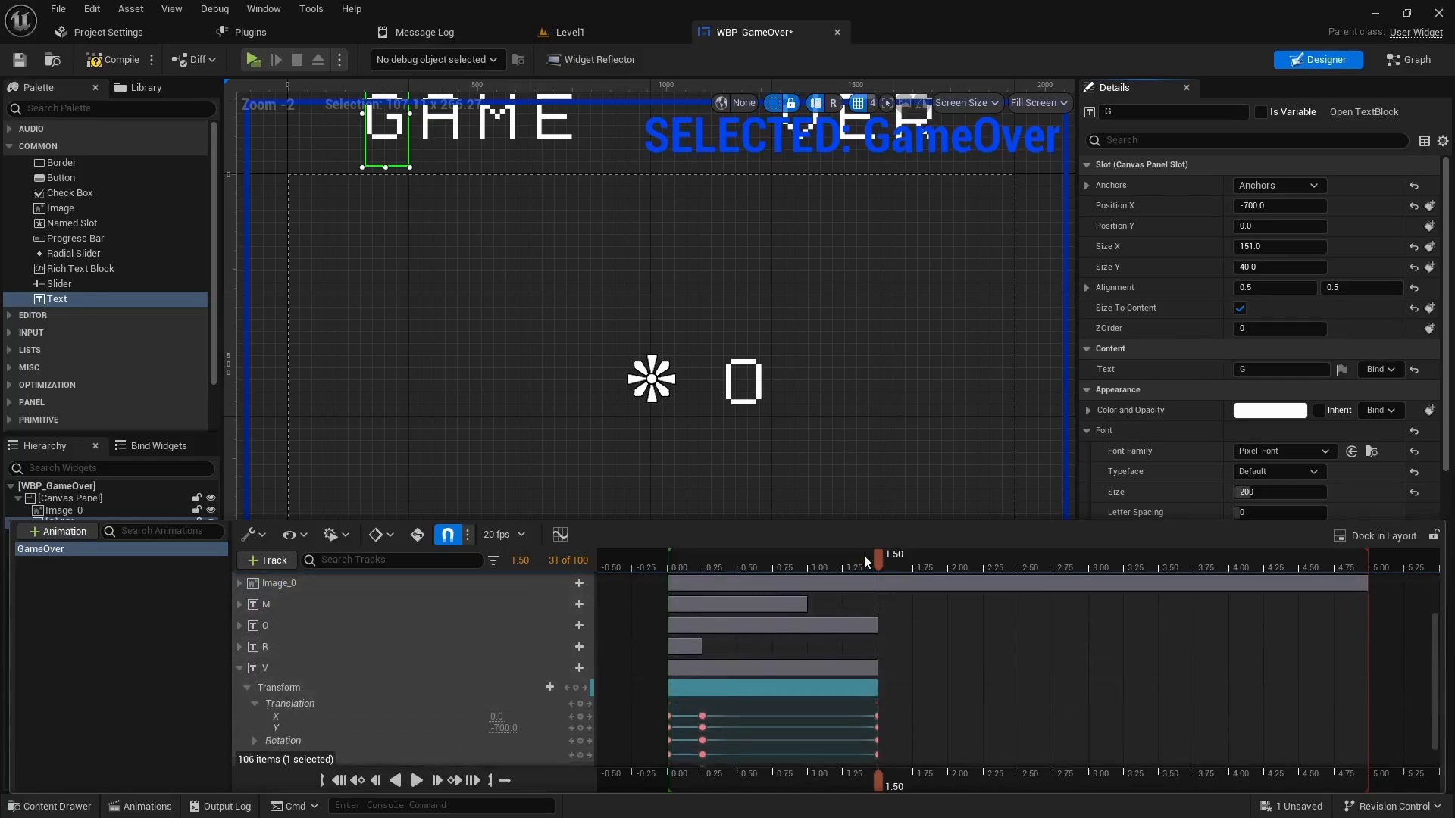
pyautogui.moveTo(876, 558); pyautogui.dragTo(911, 561)
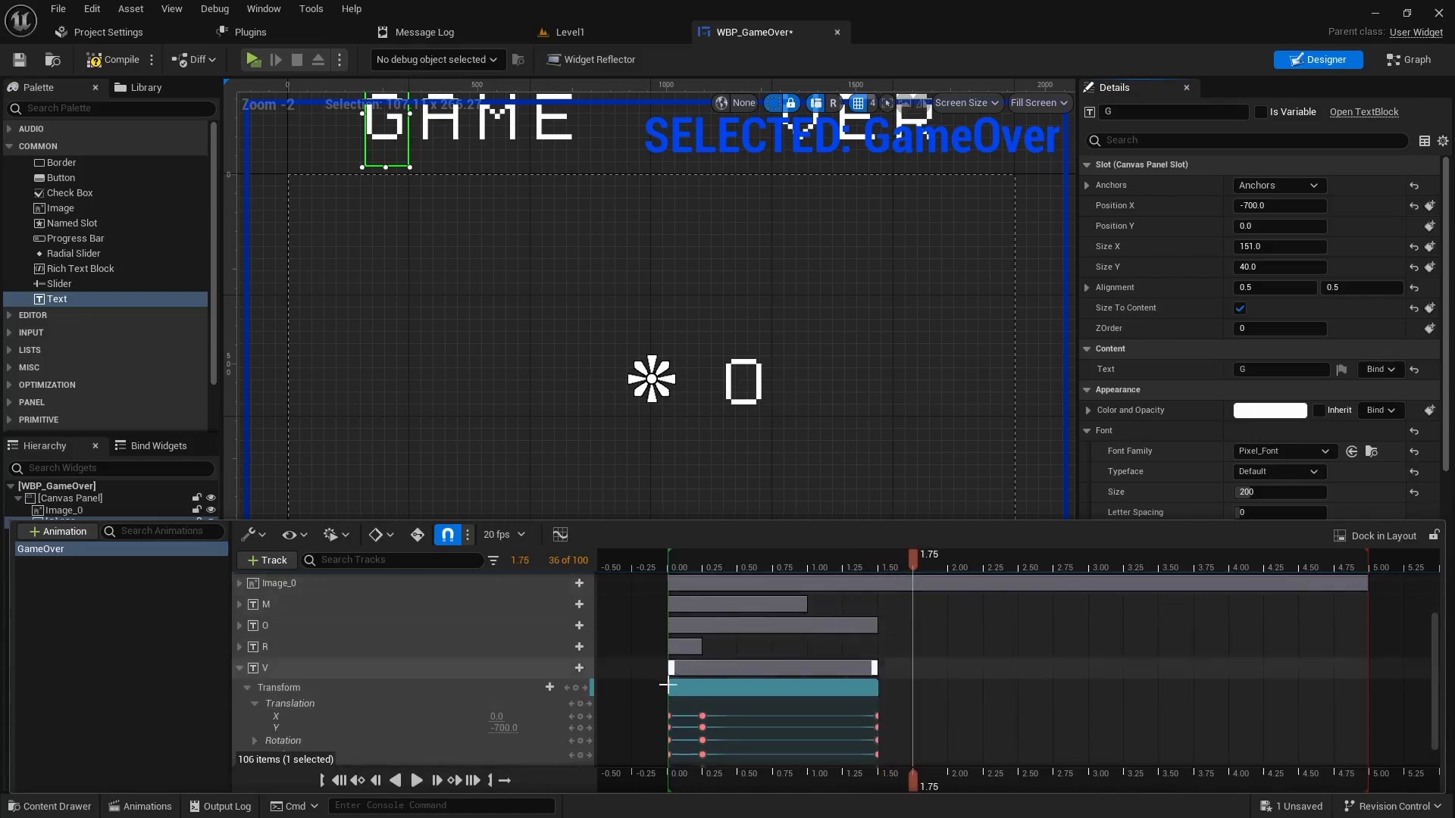
pyautogui.click(520, 727)
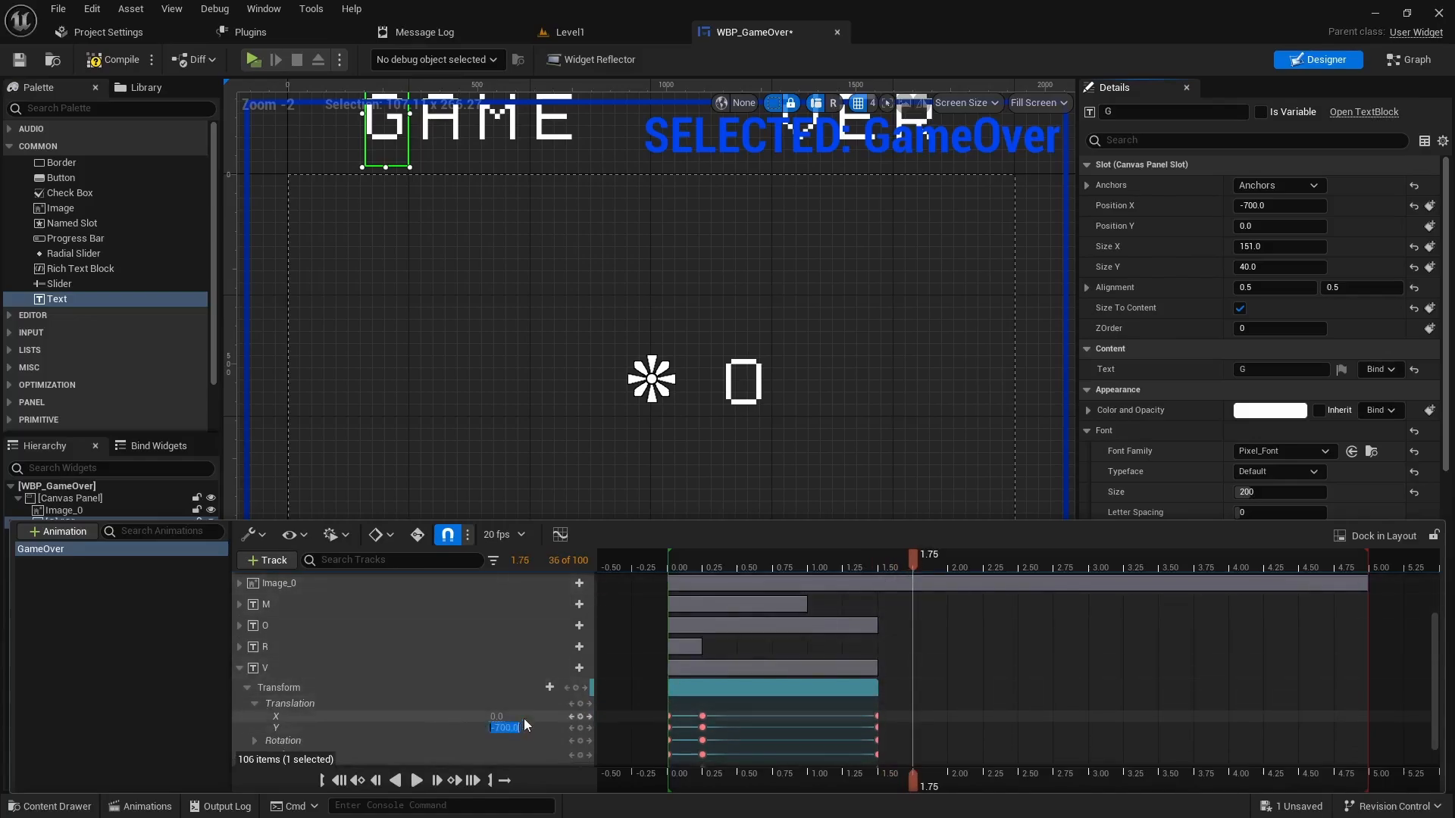
pyautogui.write('0')
pyautogui.press('Return')
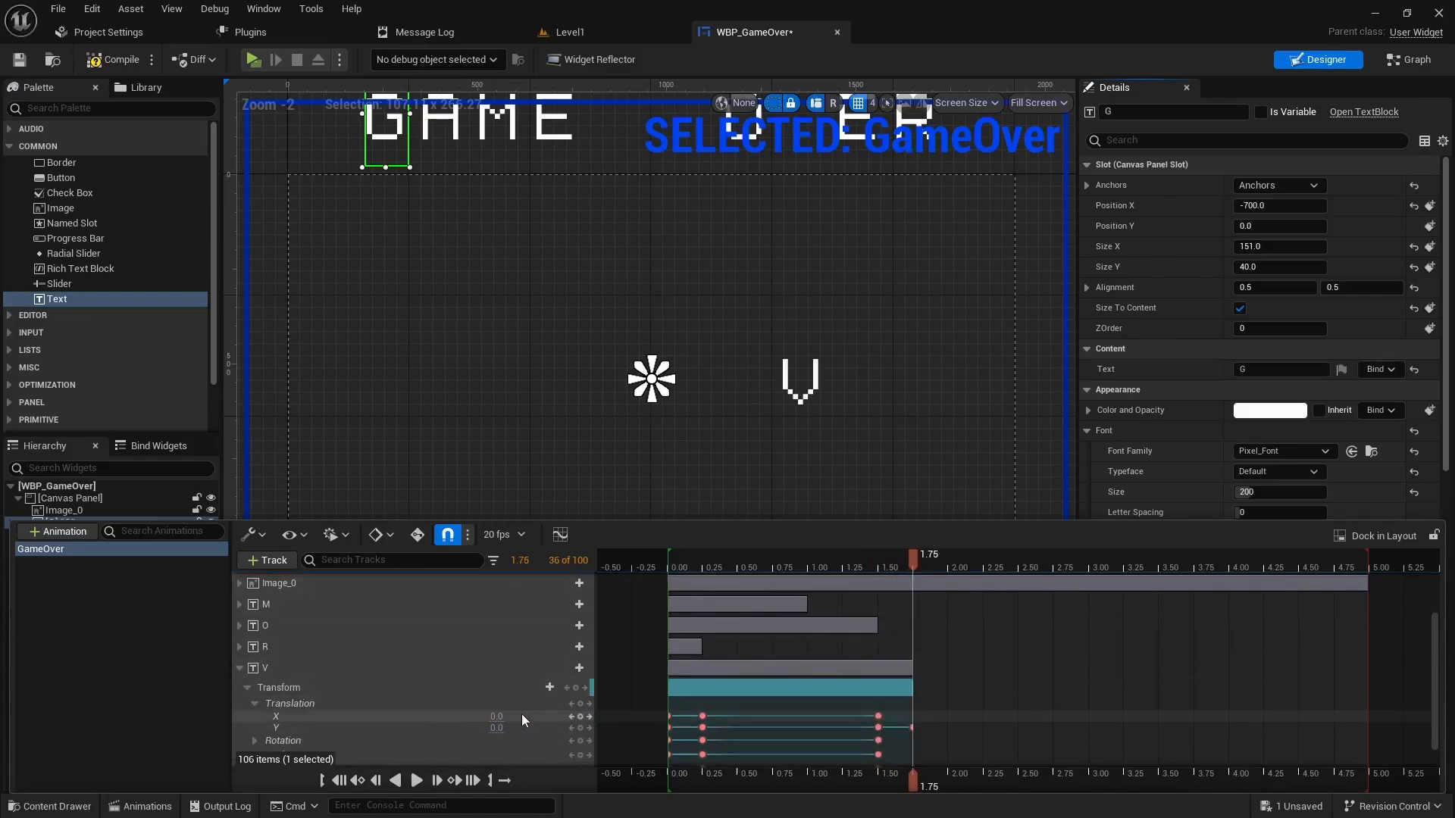
pyautogui.click(239, 667)
# - Key the second E's transform at 1.75, then set its Translation Y to 0 at 2.00 seconds
pyautogui.scroll(1, 265, 677)
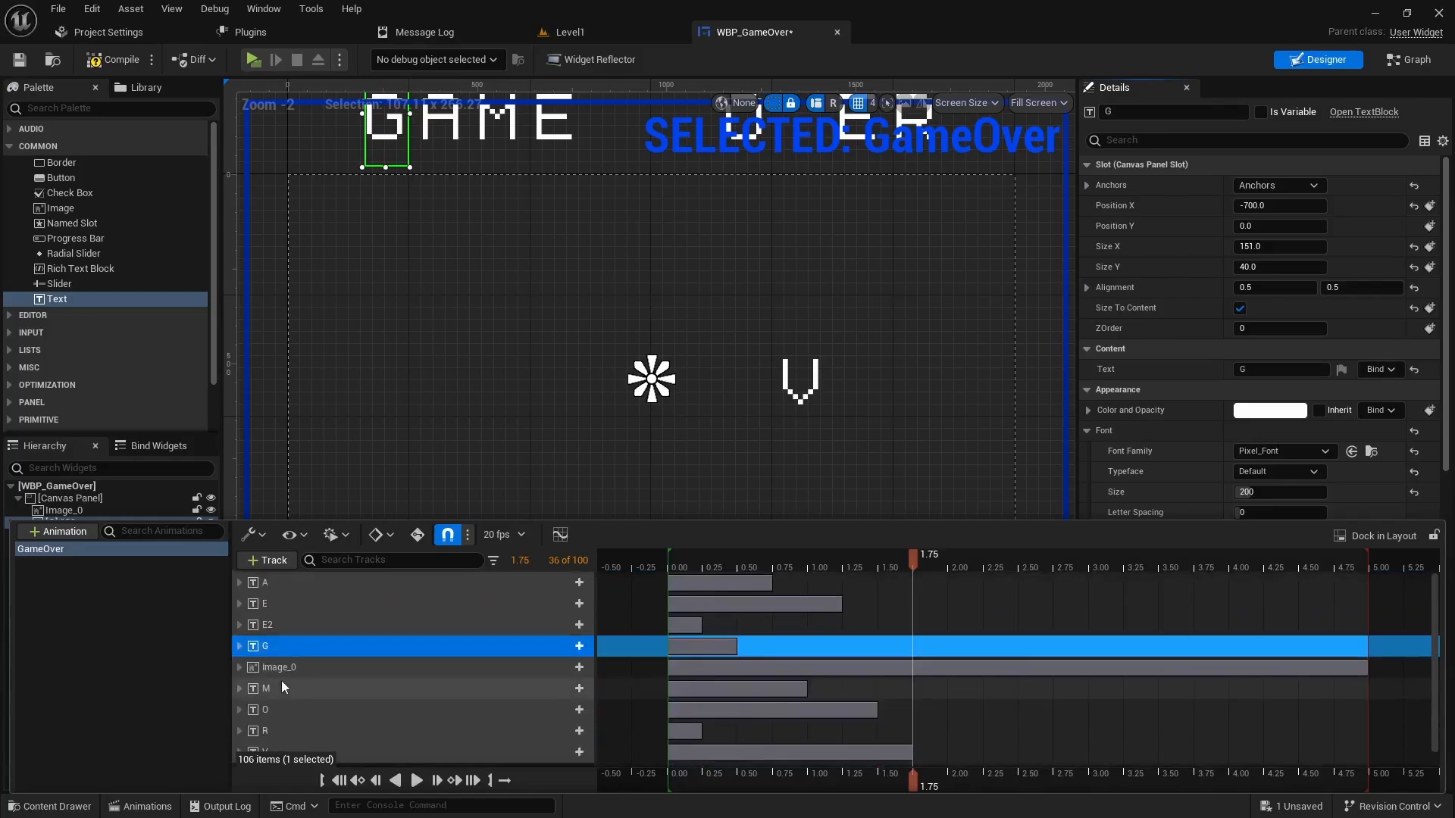
pyautogui.click(241, 624)
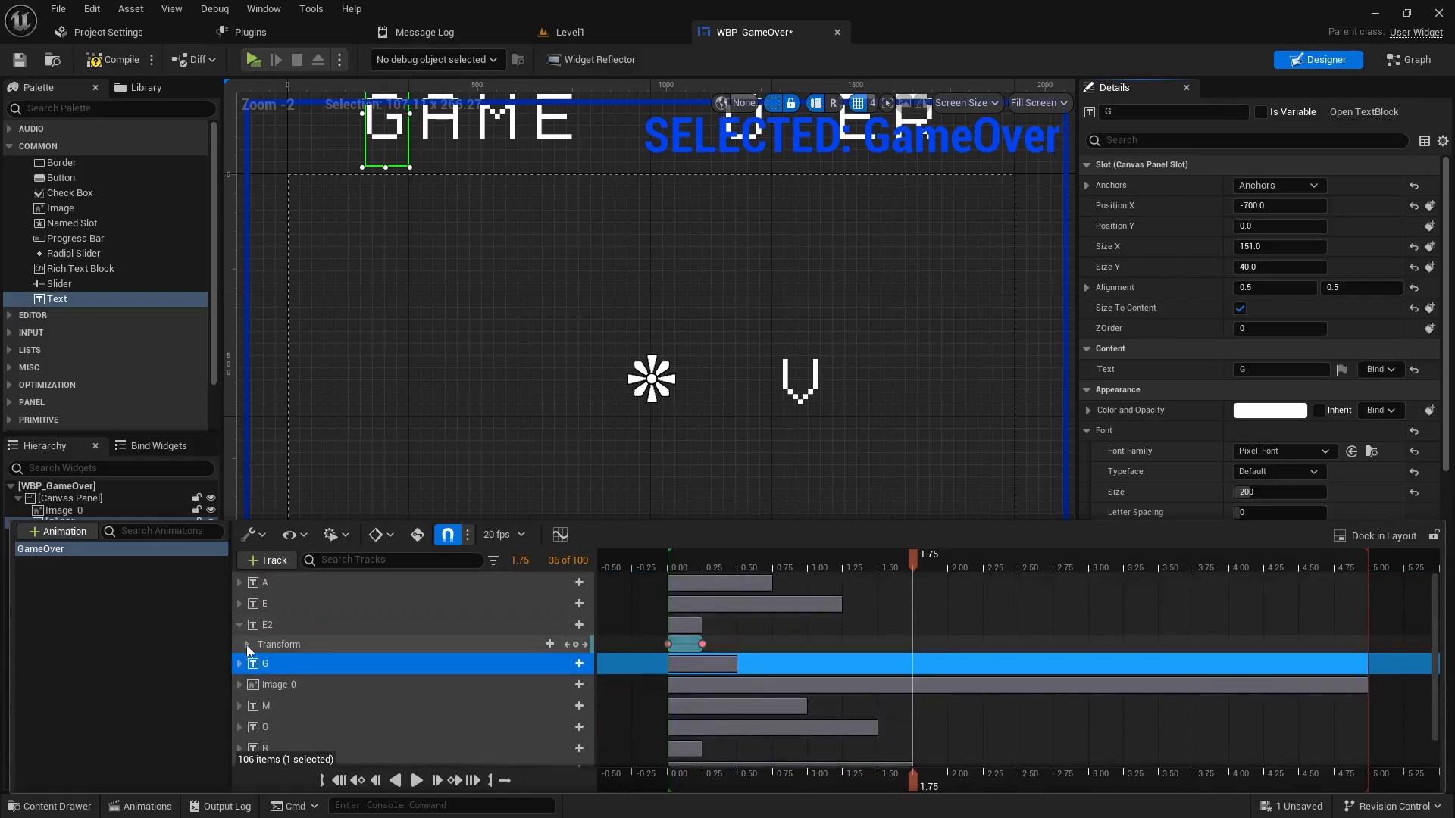
pyautogui.click(247, 644)
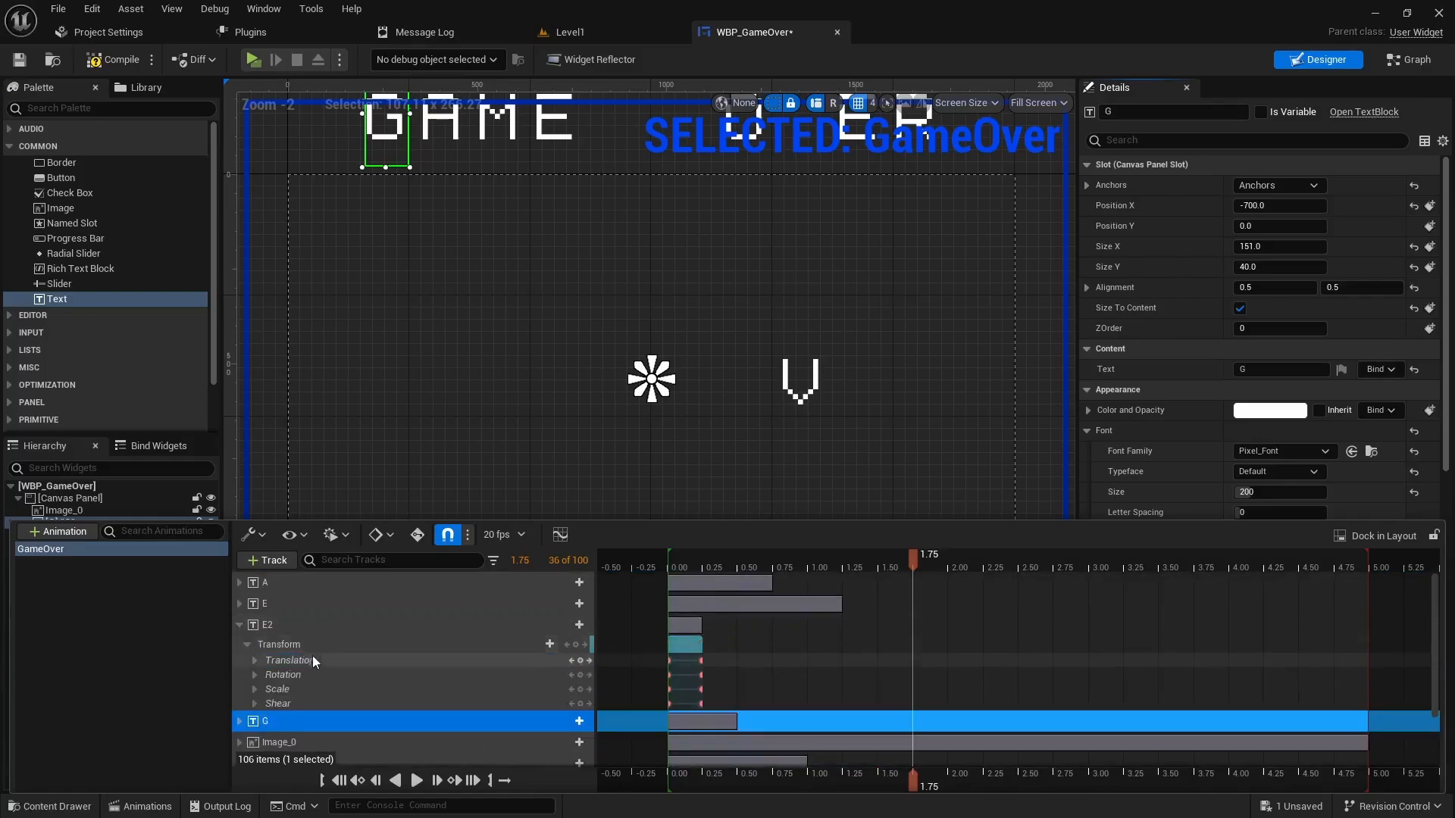
pyautogui.click(574, 644)
pyautogui.moveTo(912, 562); pyautogui.dragTo(947, 561)
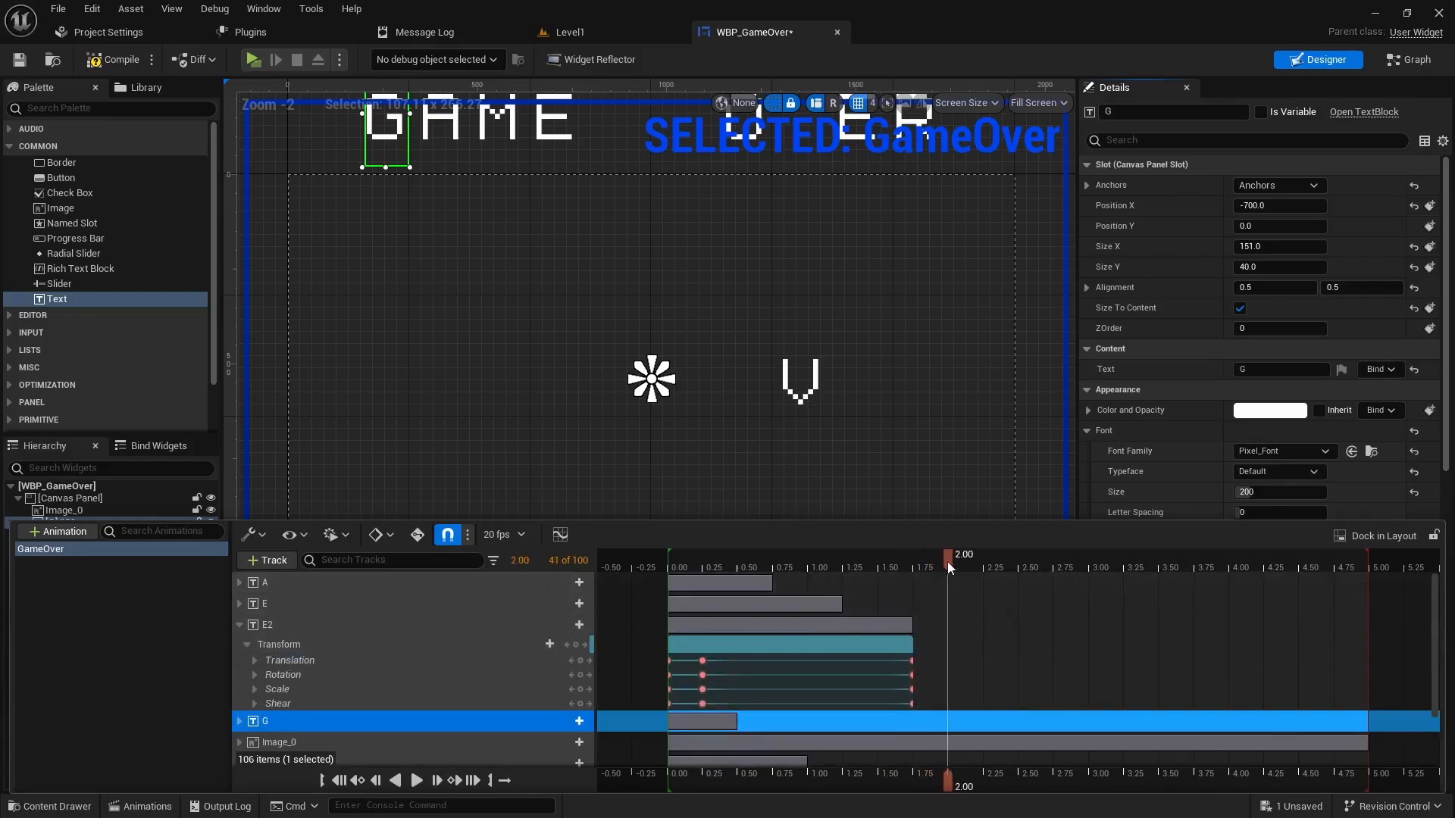
pyautogui.click(254, 661)
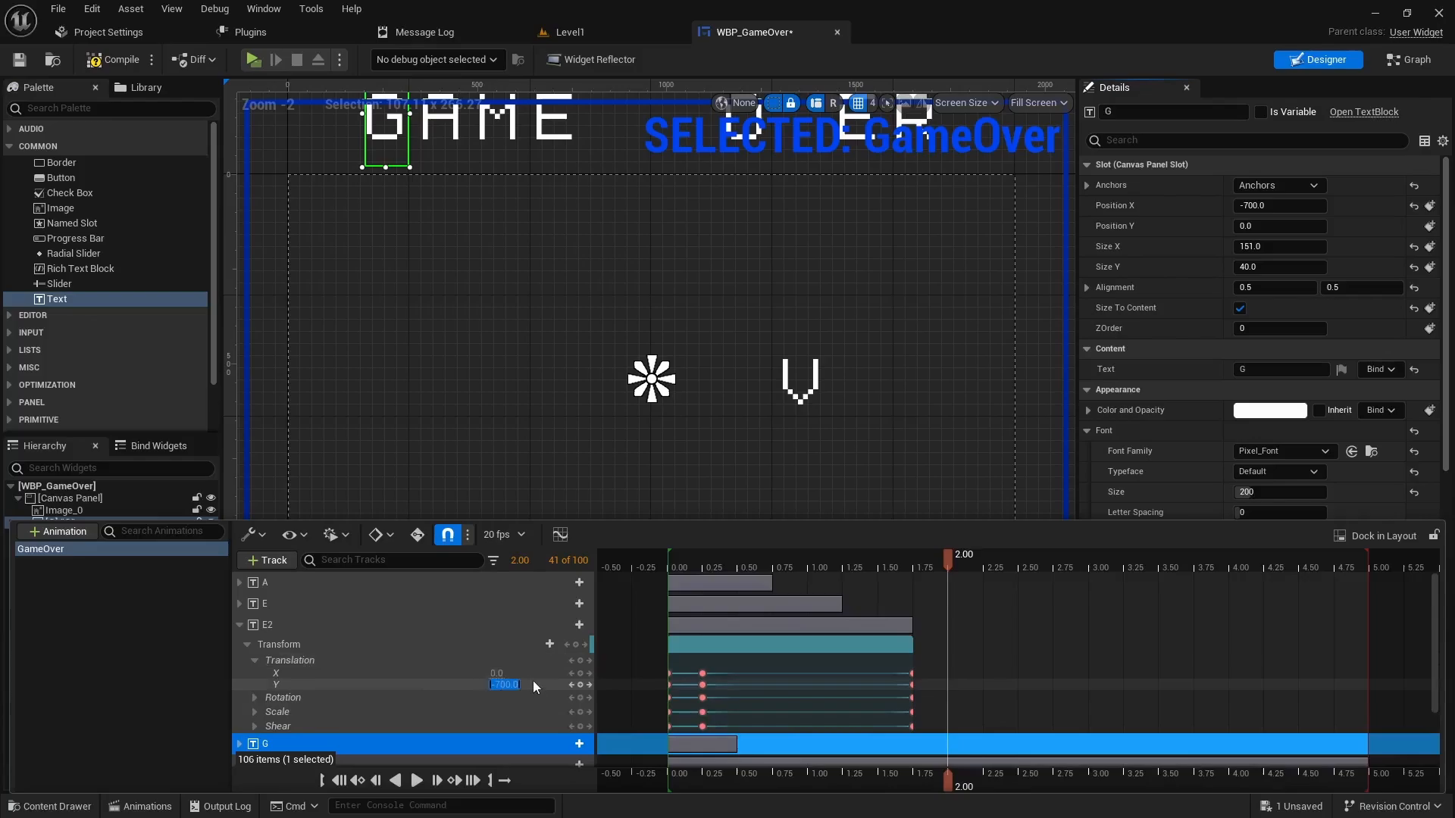
pyautogui.press('Return')
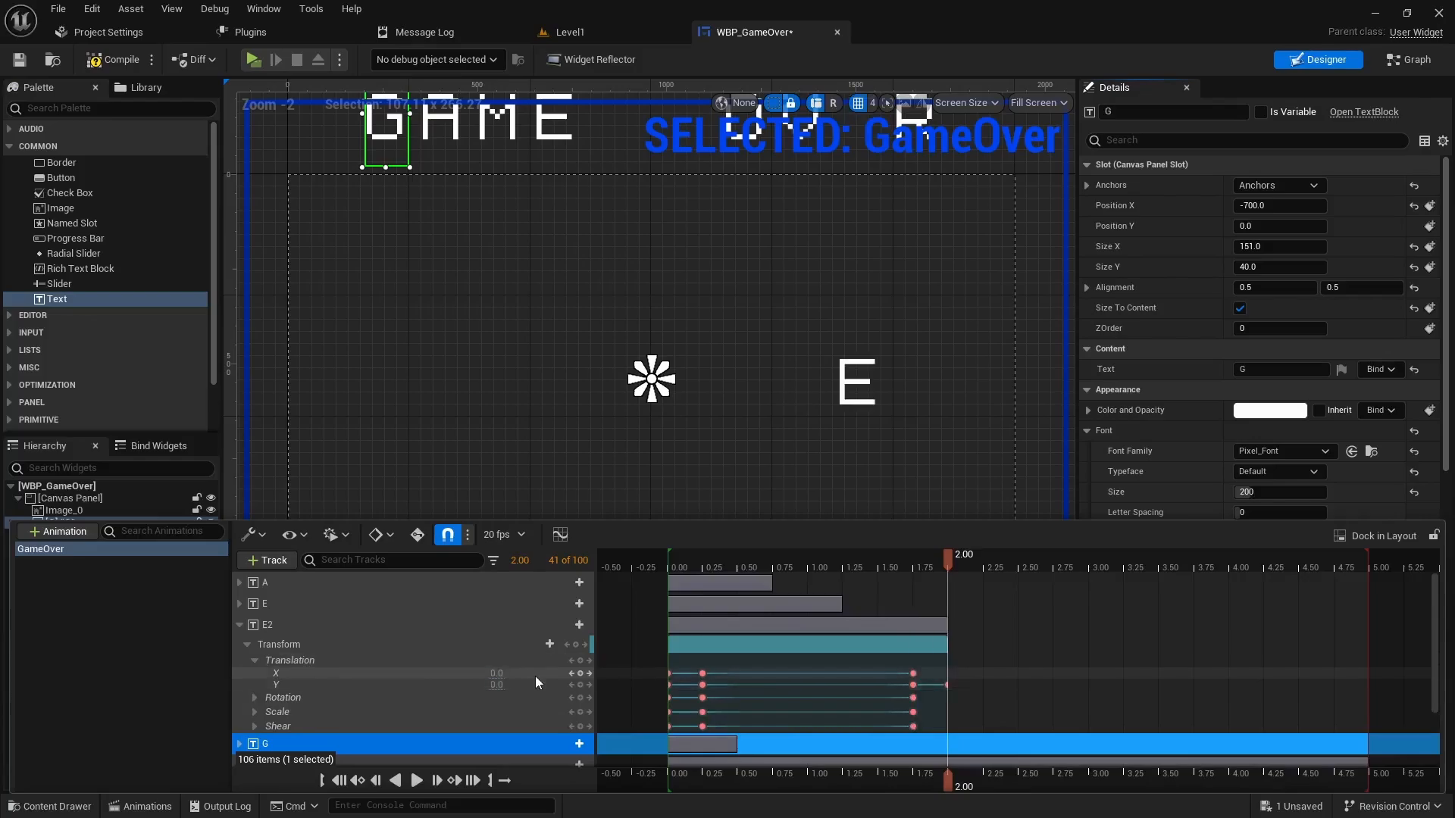
# - Key R's transform at 2.00, set its Translation Y to 0 at 2.25, and preview the animation
pyautogui.click(240, 625)
pyautogui.click(239, 731)
pyautogui.scroll(-2, 276, 729)
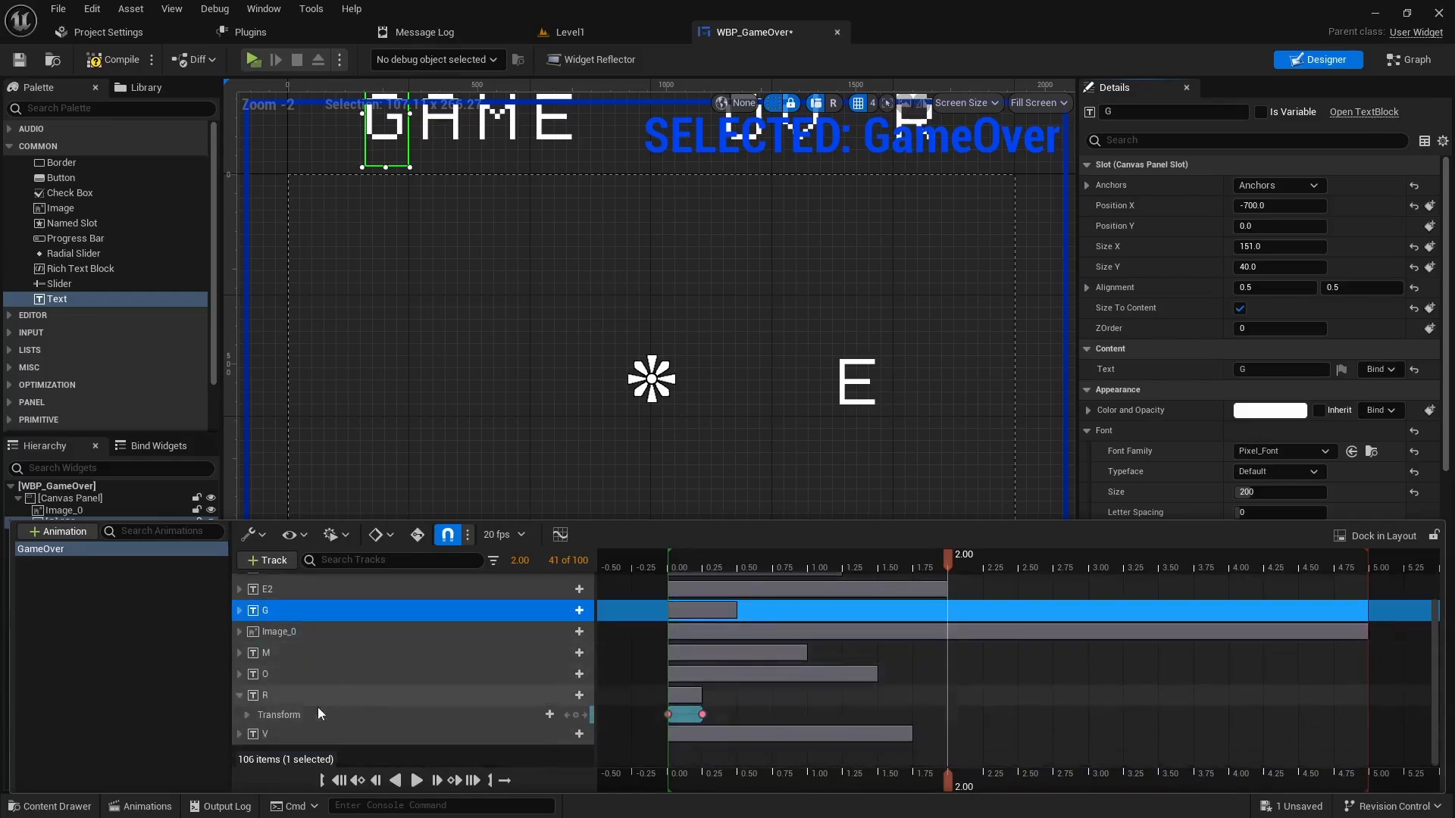
pyautogui.click(575, 716)
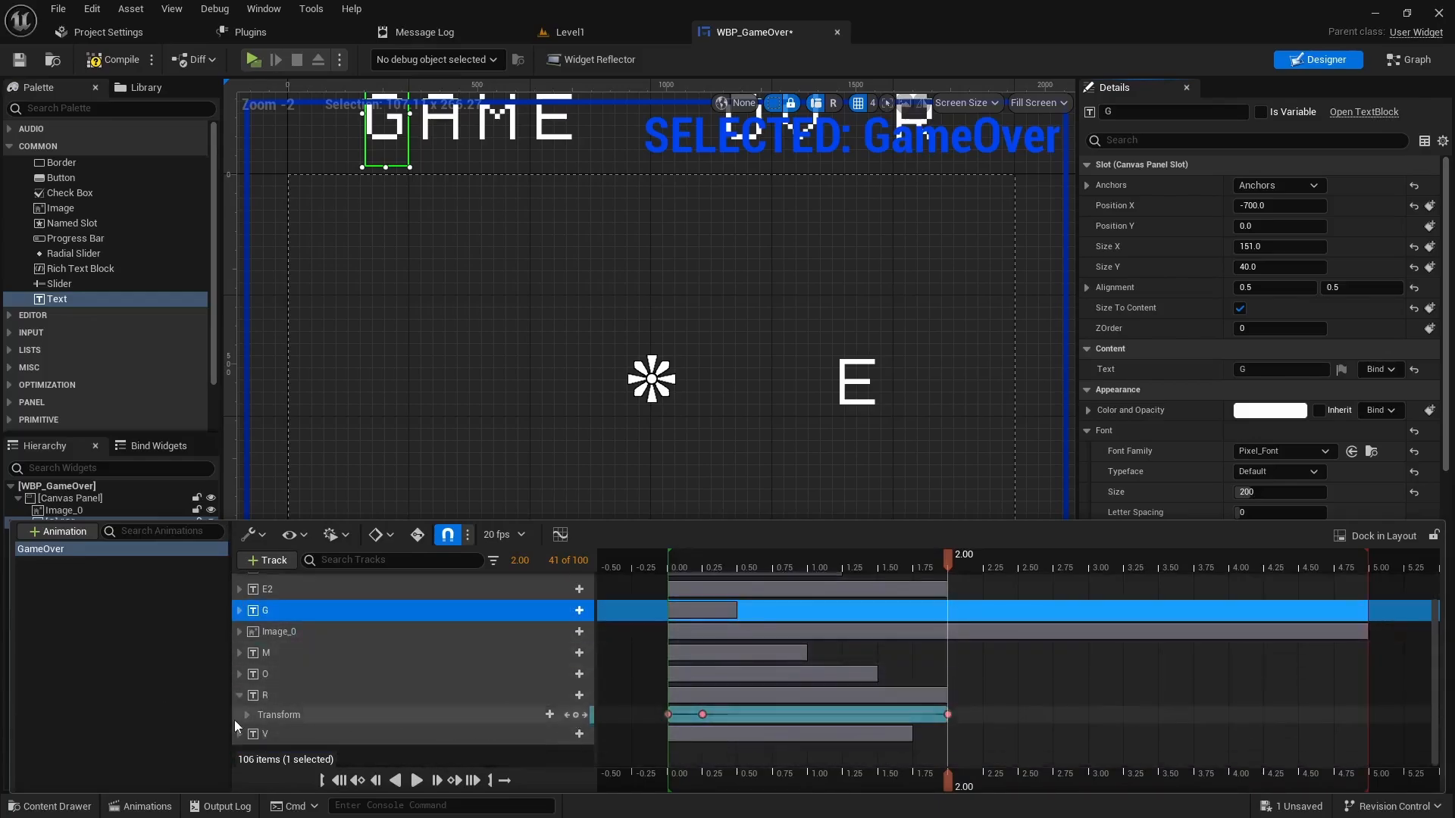
pyautogui.click(247, 715)
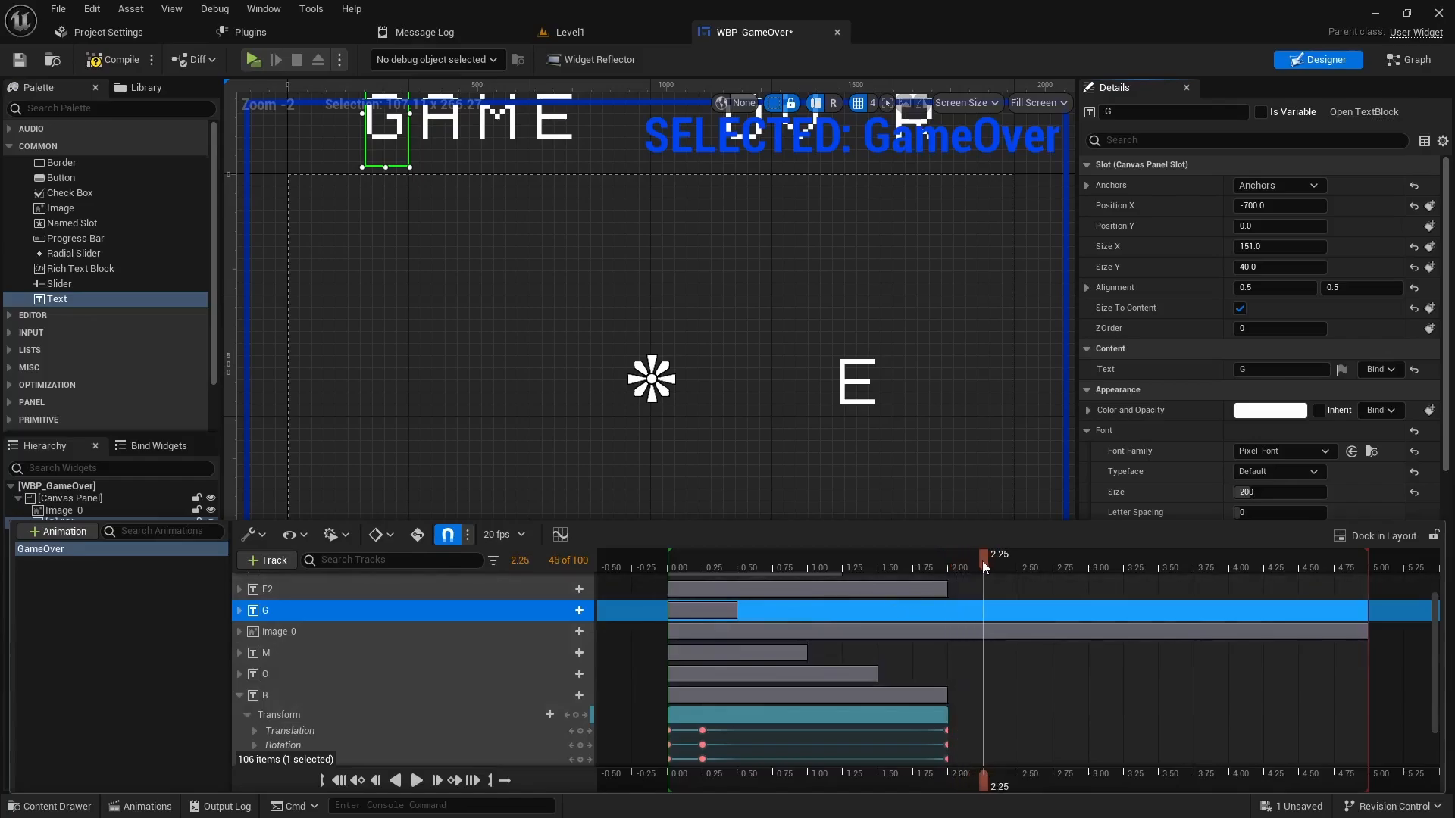
pyautogui.scroll(-3, 330, 698)
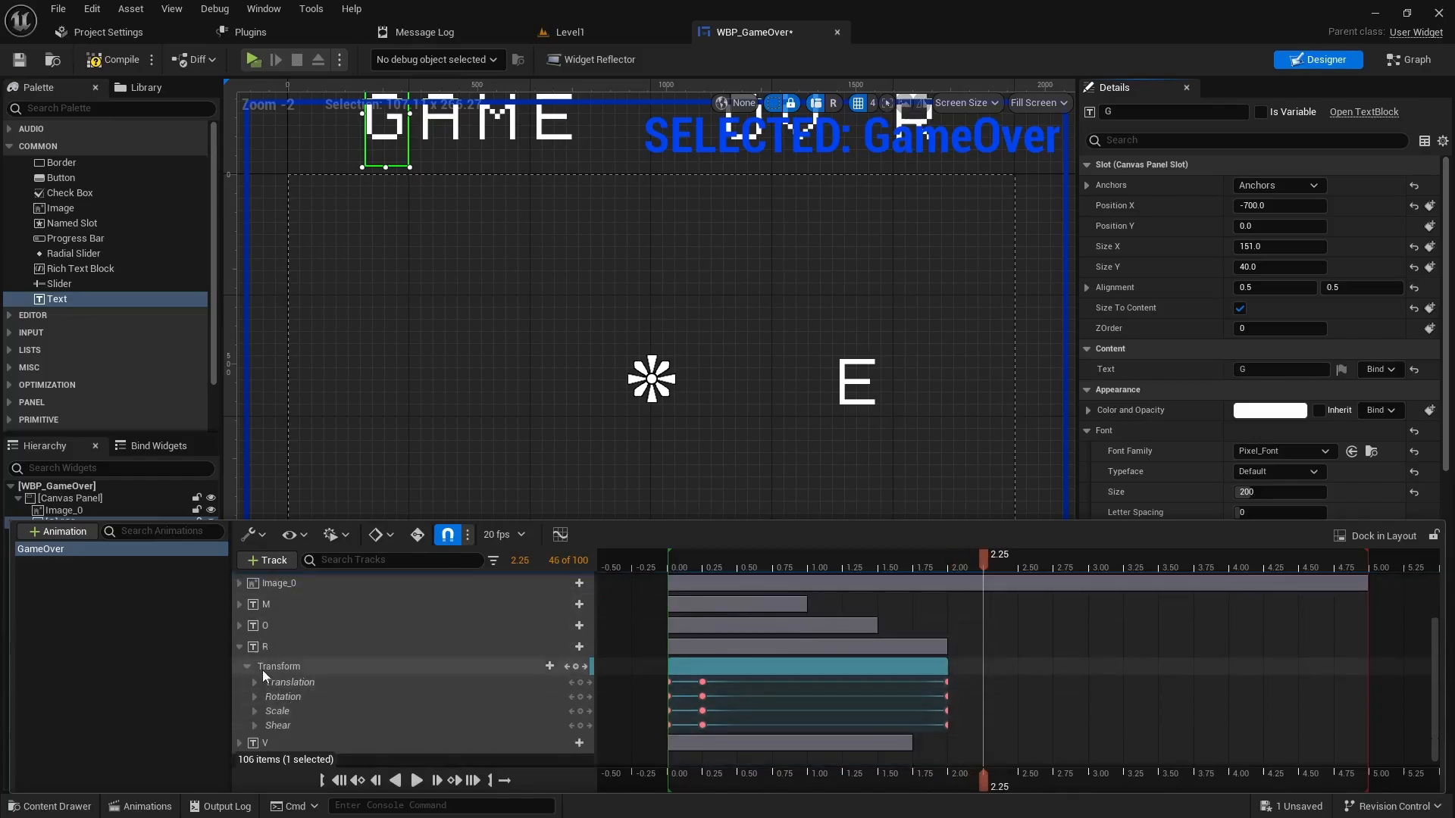
pyautogui.click(255, 682)
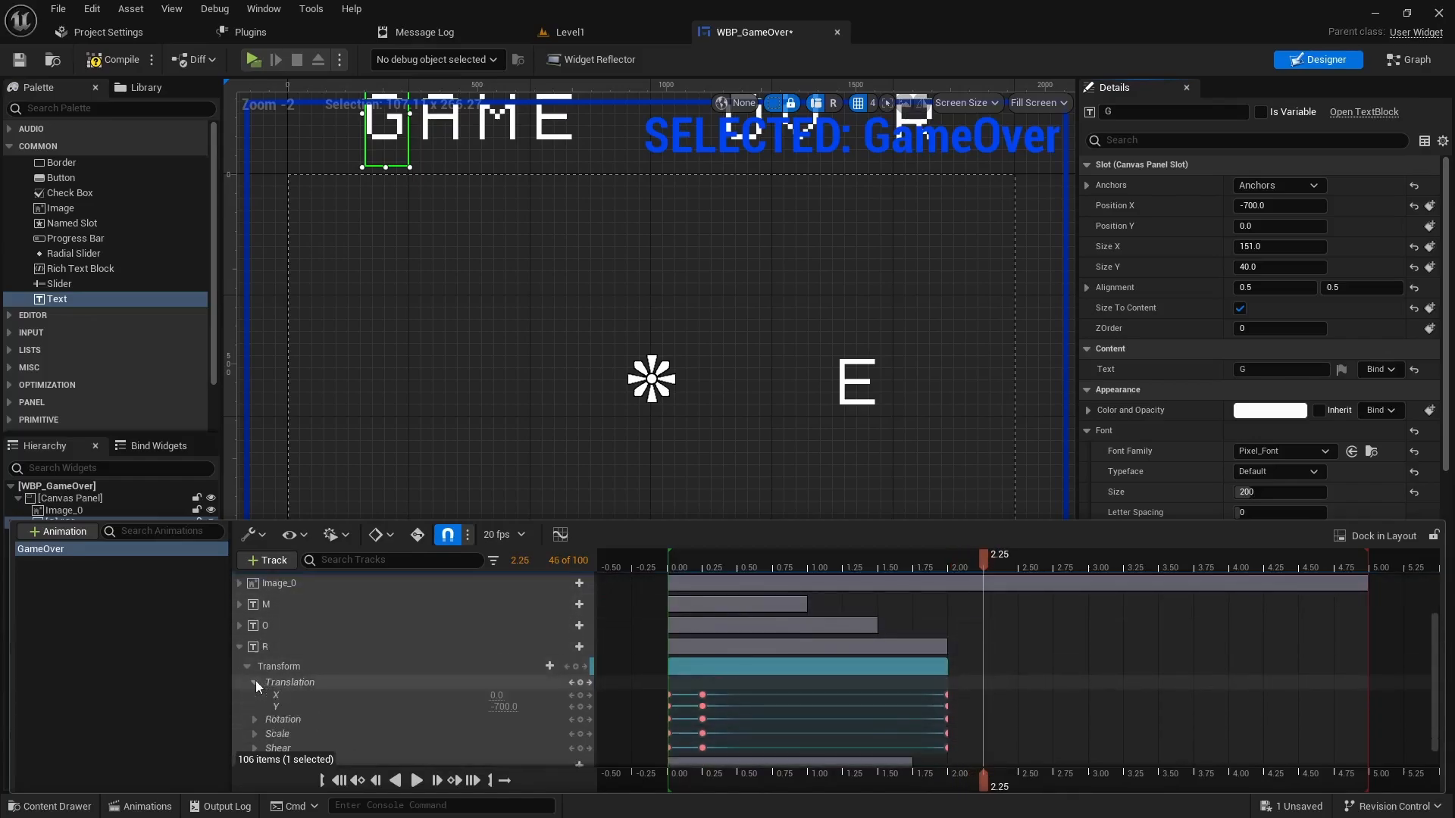
pyautogui.click(503, 706)
pyautogui.press('Return')
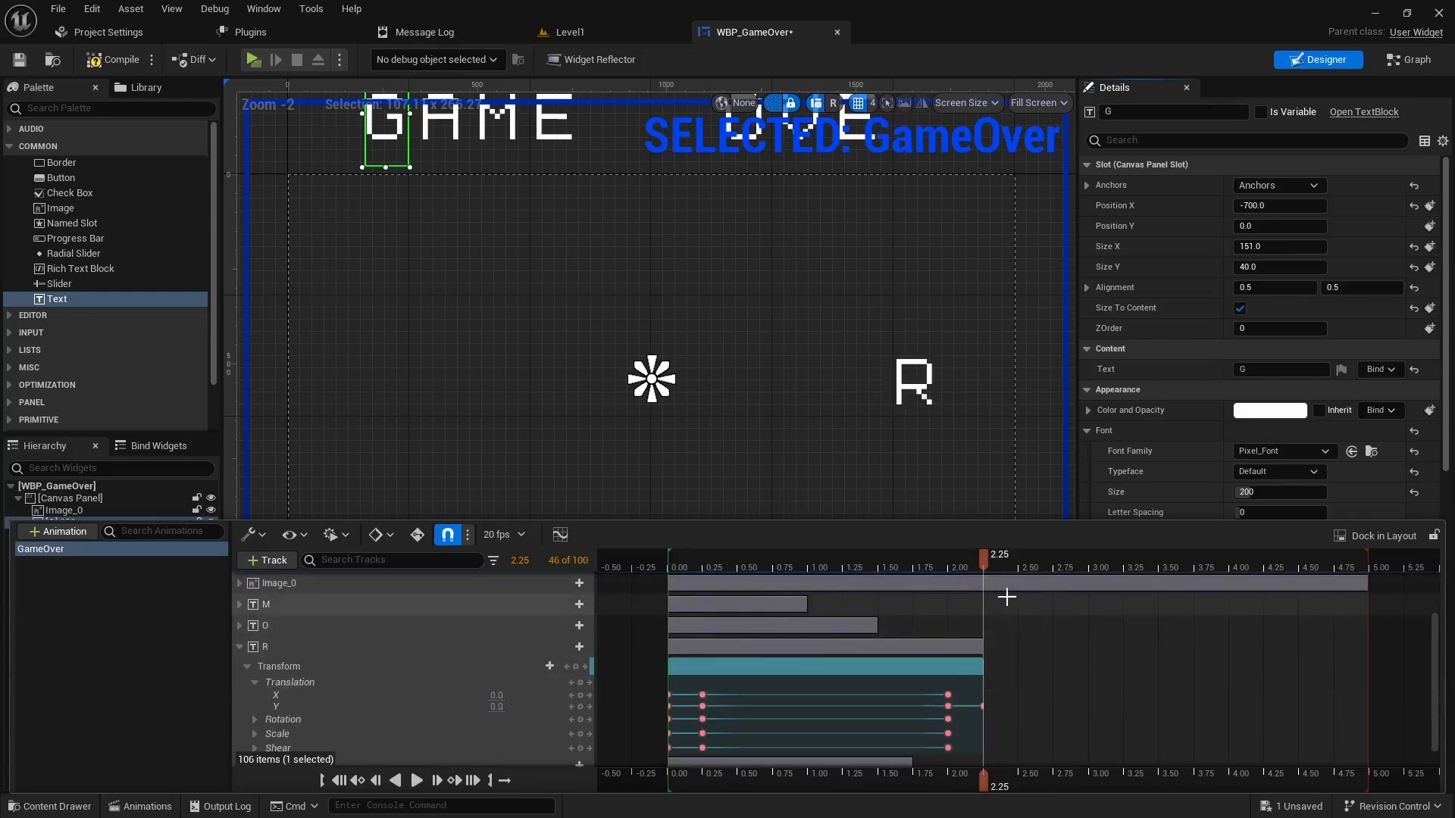
pyautogui.press('space')
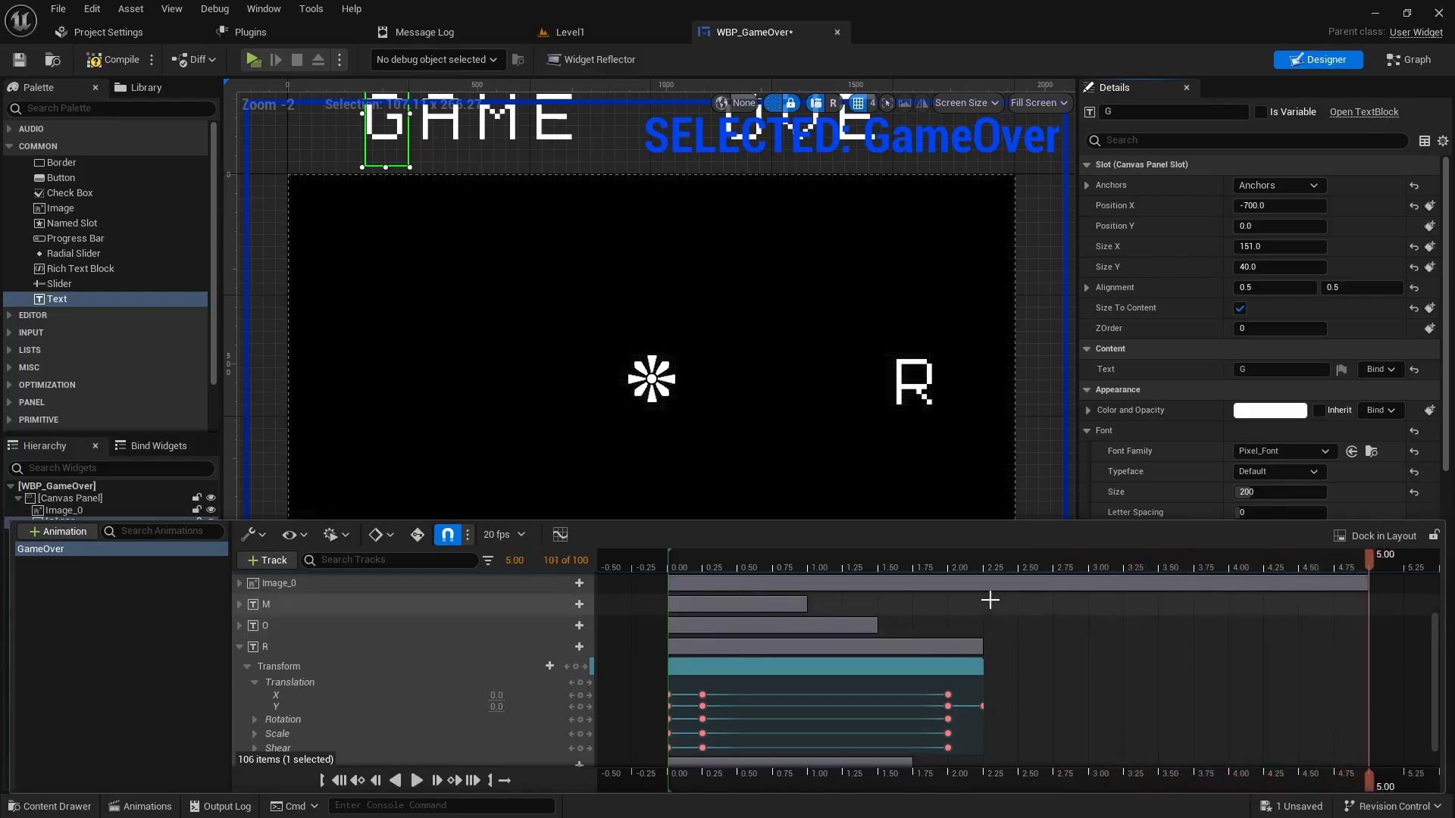
# - Replay the GameOver animation twice to check GAME * OVER, then compile WBP_GameOver
pyautogui.press('space')
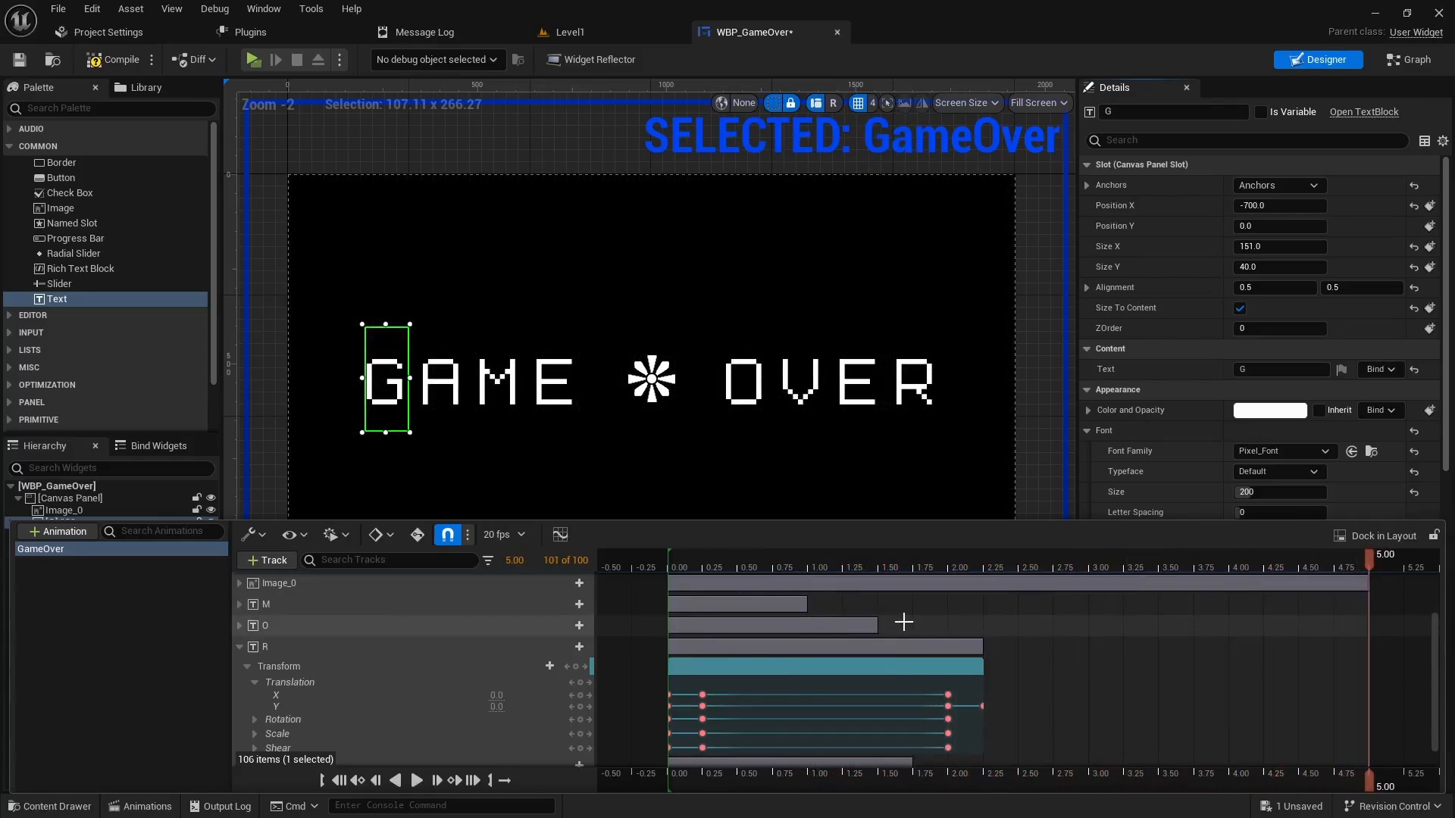
pyautogui.press('space')
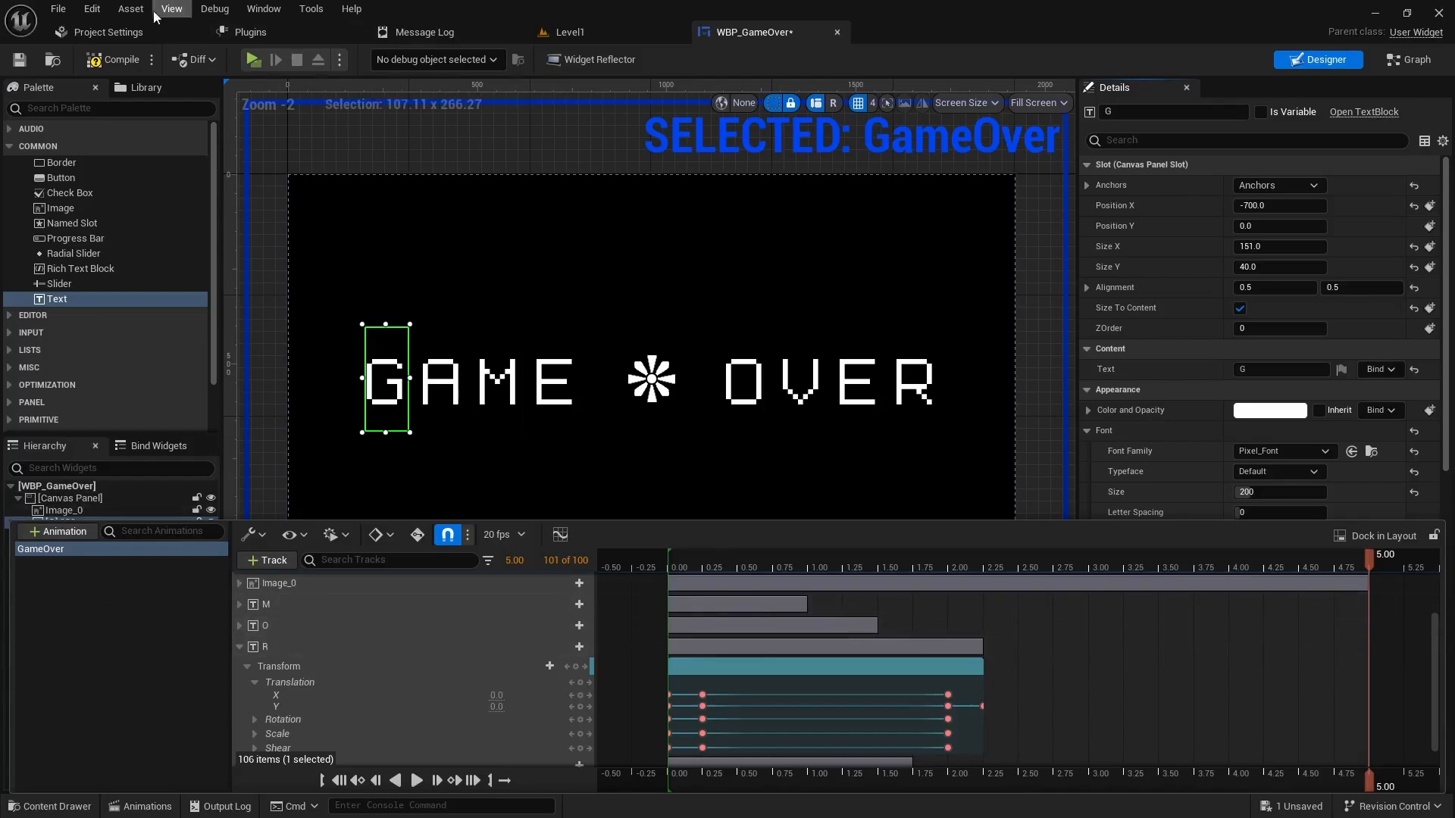
pyautogui.click(124, 55)
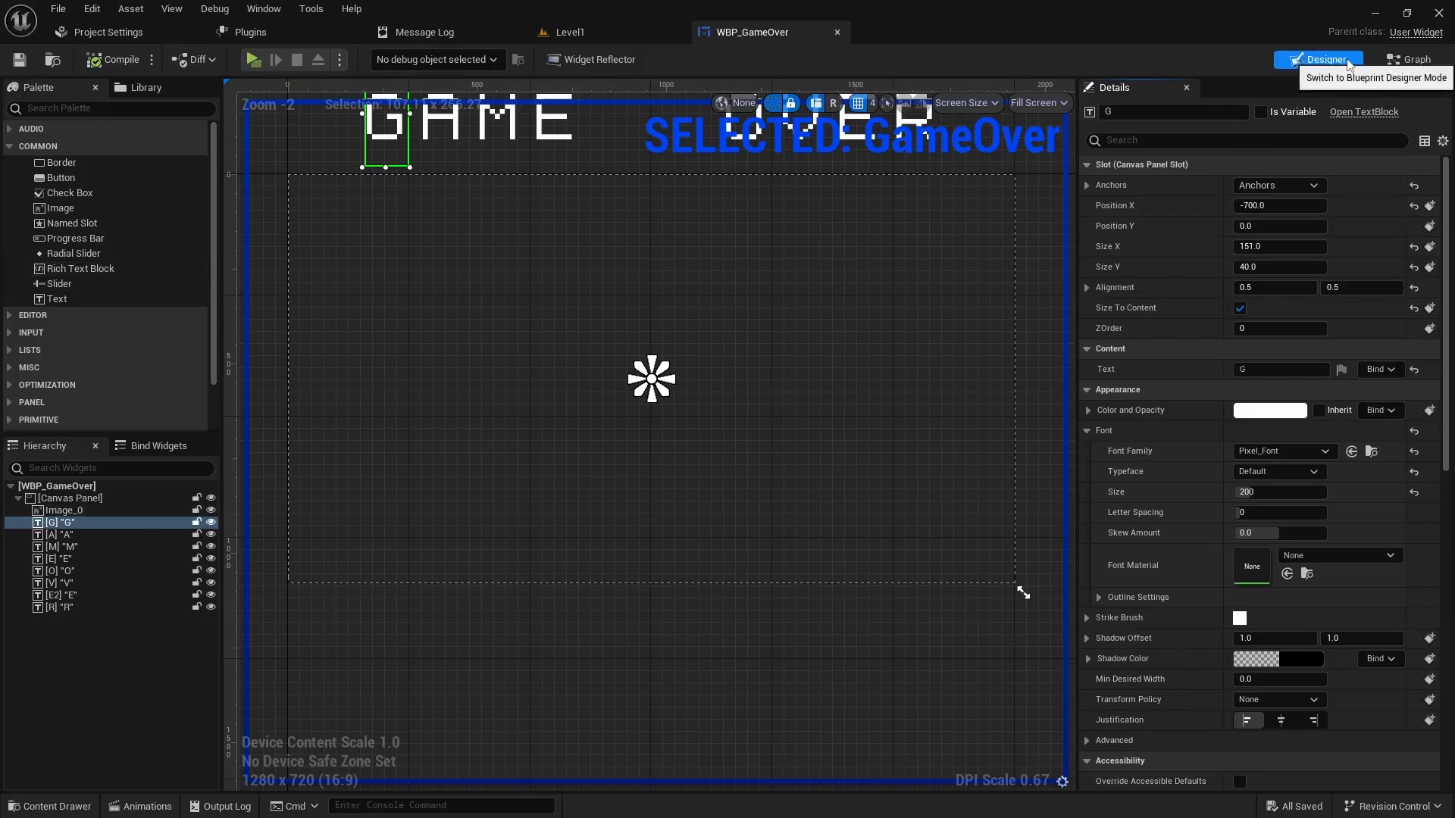
# - In the widget's Event Graph, move Event Tick down to clear space beside Event Construct
pyautogui.click(1411, 60)
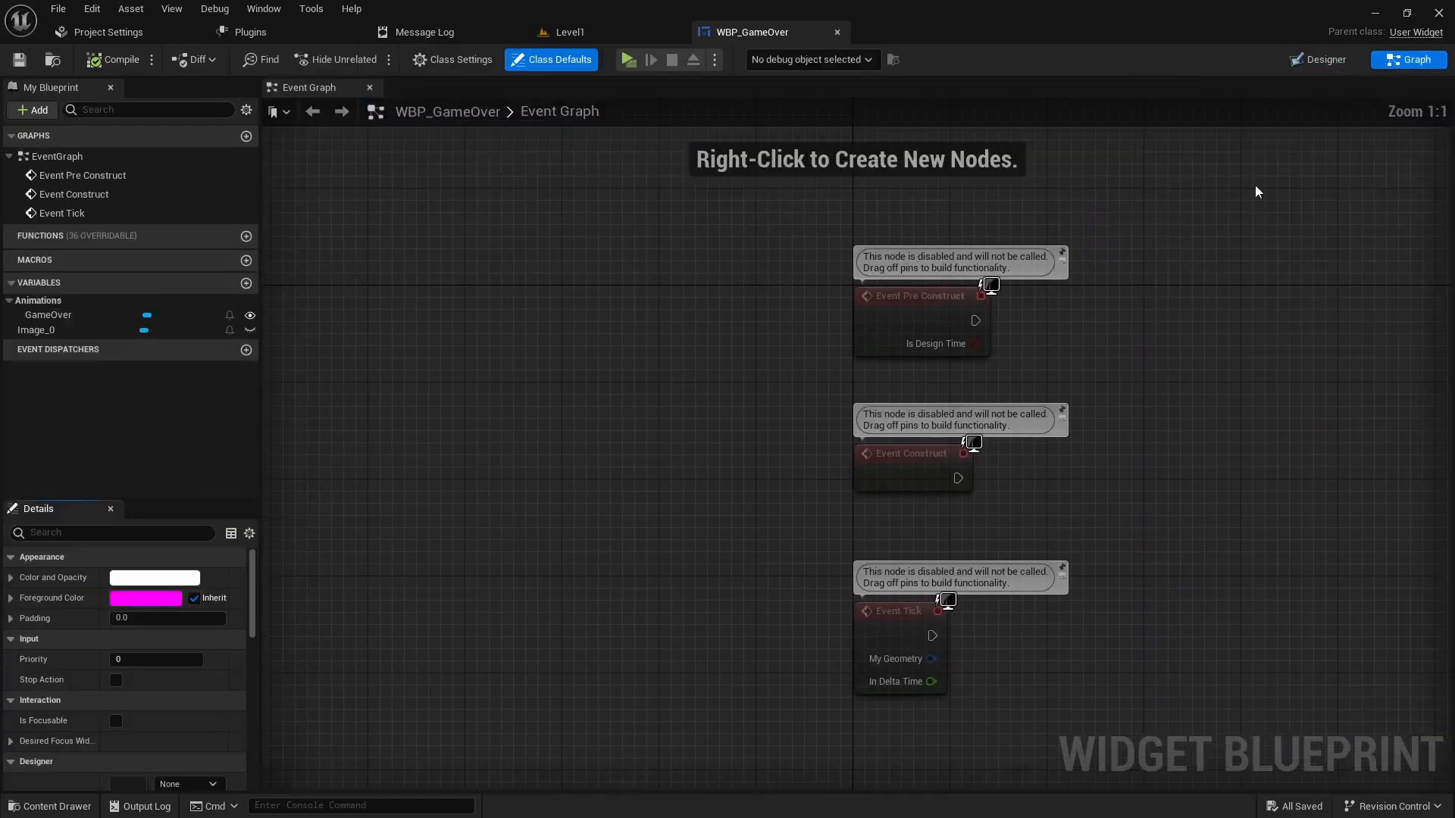
pyautogui.moveTo(891, 430); pyautogui.dragTo(768, 426, button='right')
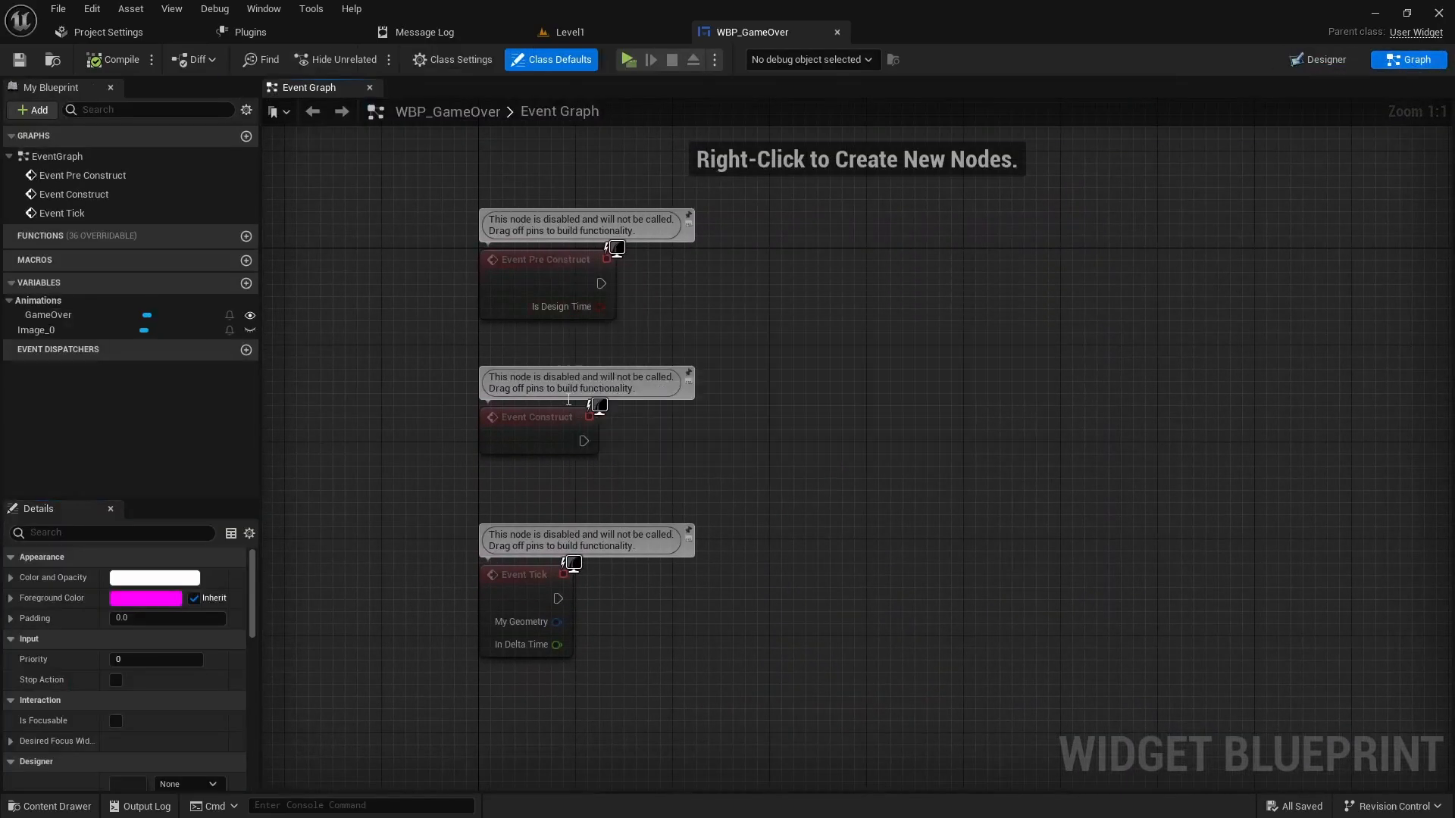
pyautogui.click(558, 424)
pyautogui.moveTo(763, 481); pyautogui.dragTo(699, 393, button='right')
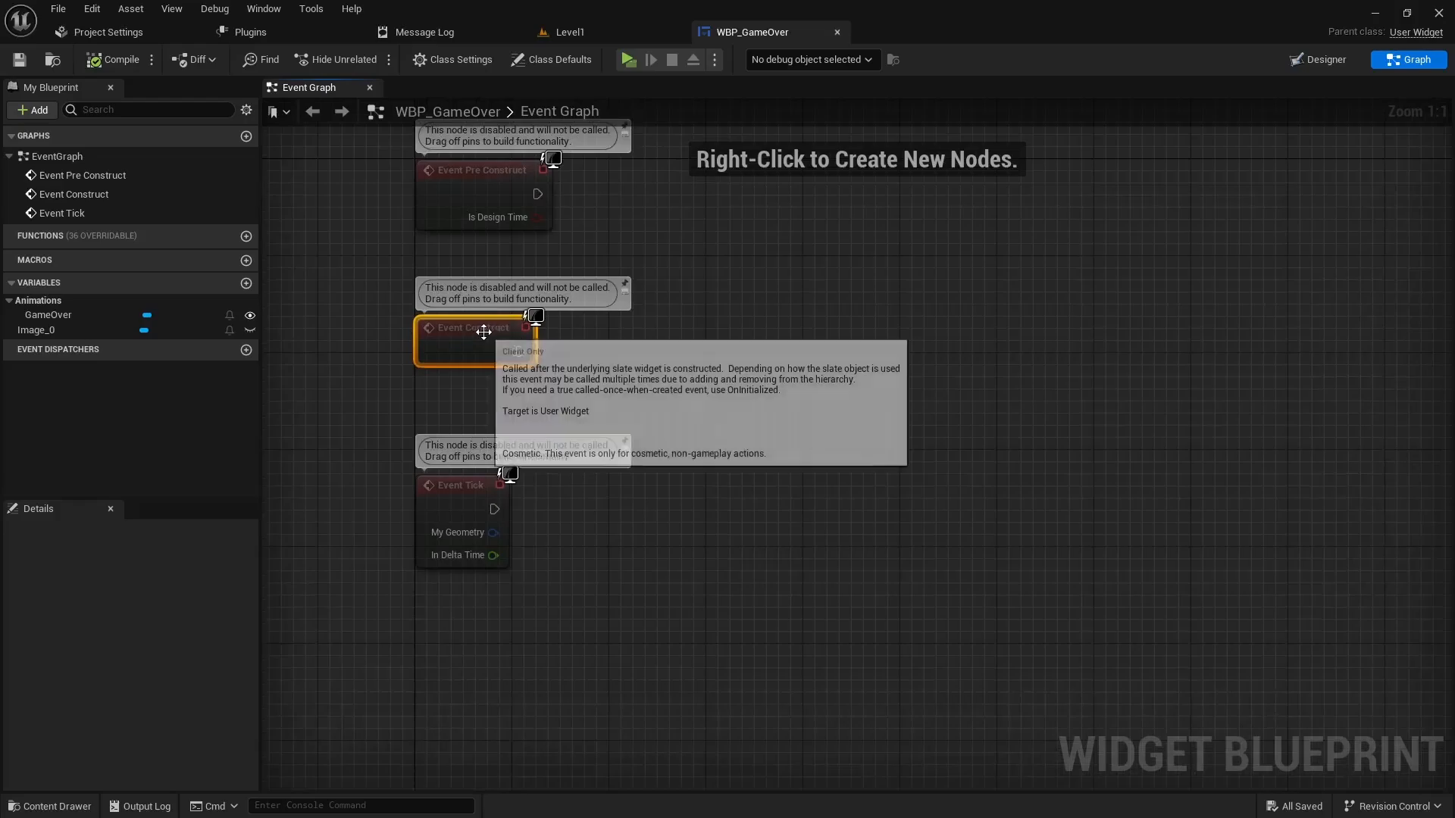
pyautogui.moveTo(473, 473); pyautogui.dragTo(436, 595)
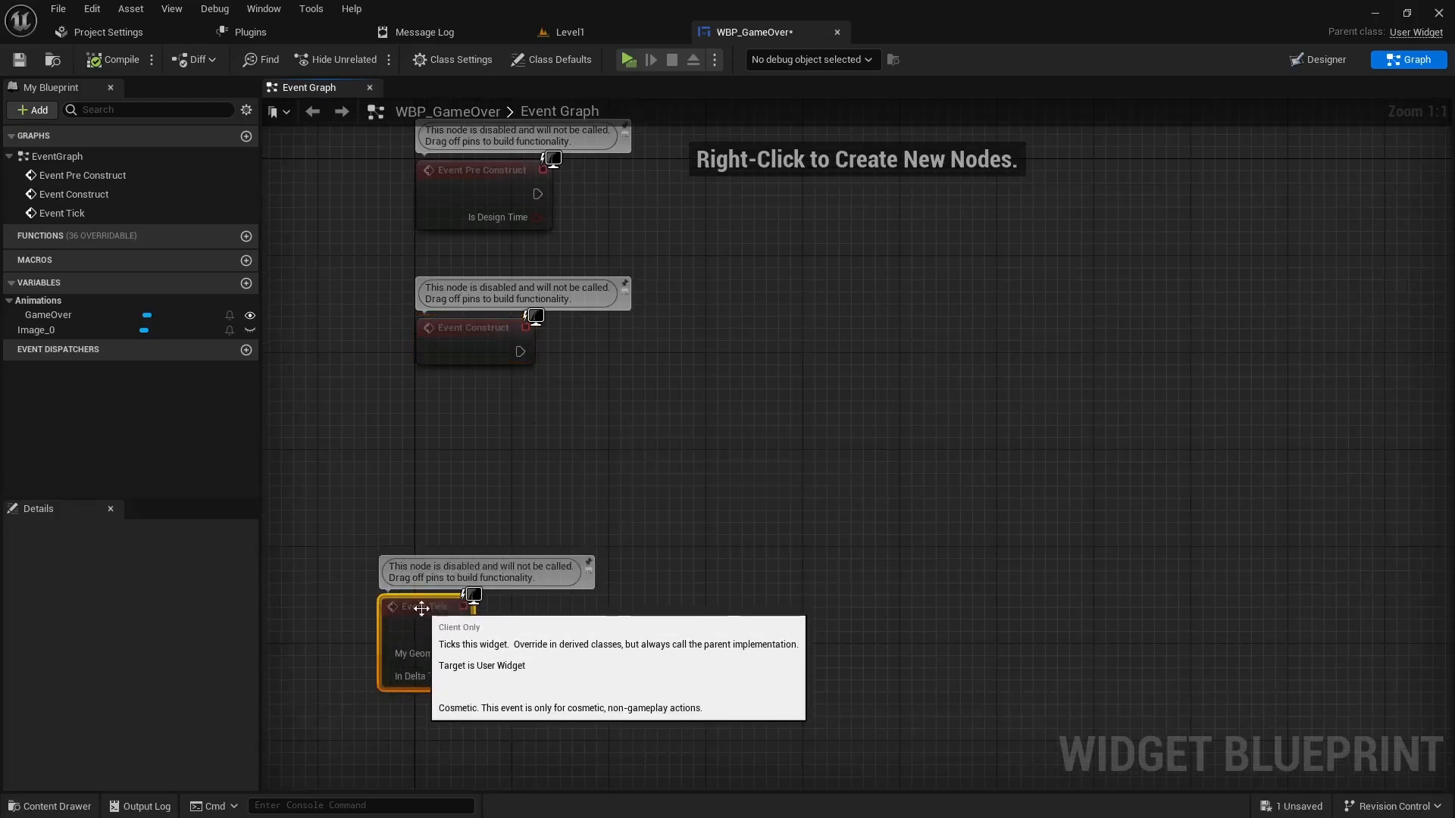
pyautogui.moveTo(671, 453); pyautogui.dragTo(556, 453, button='right')
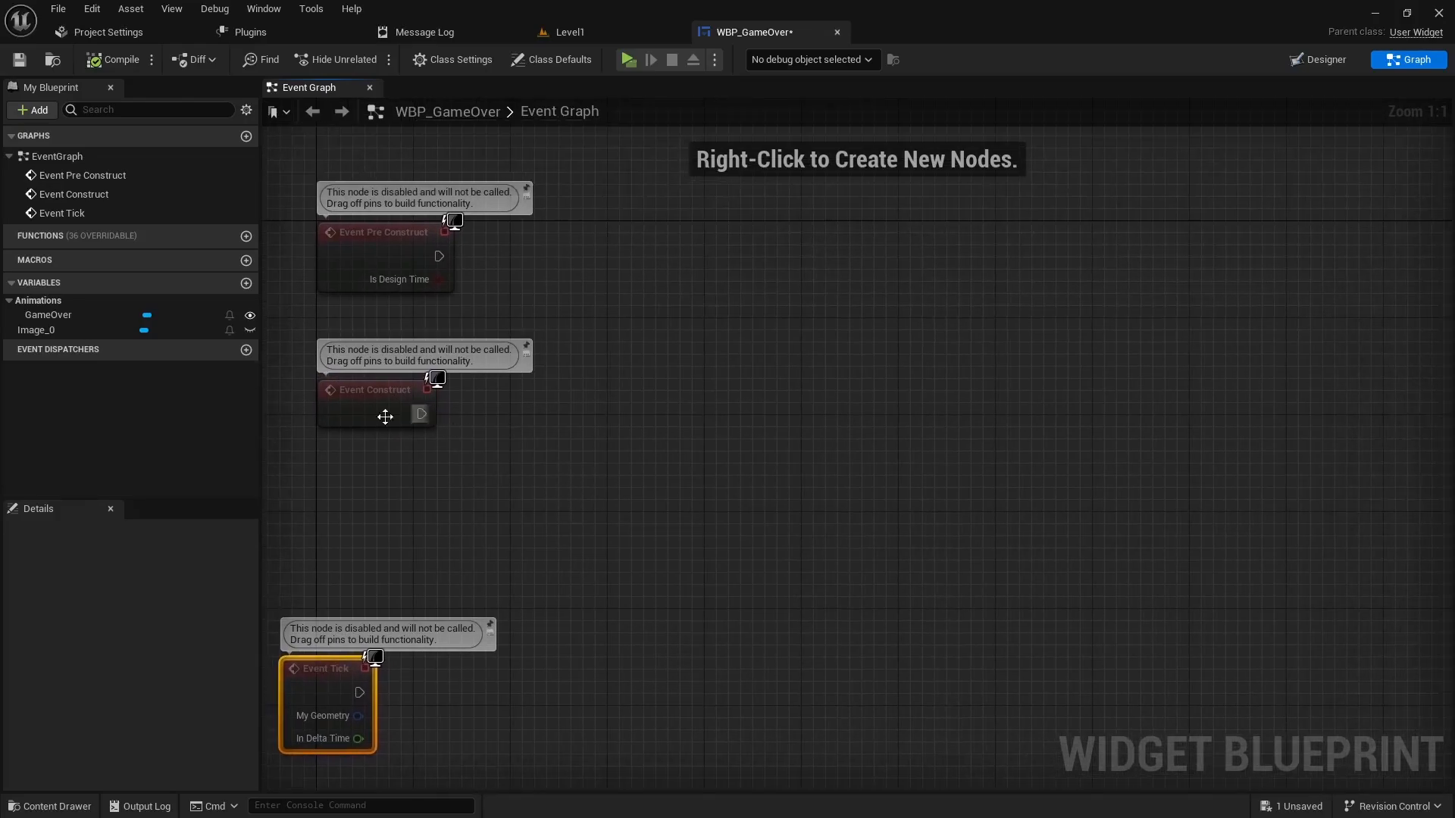
# - Drop in a GameOver getter, add Play Animation from it, and wire Event Construct into it
pyautogui.click(41, 315)
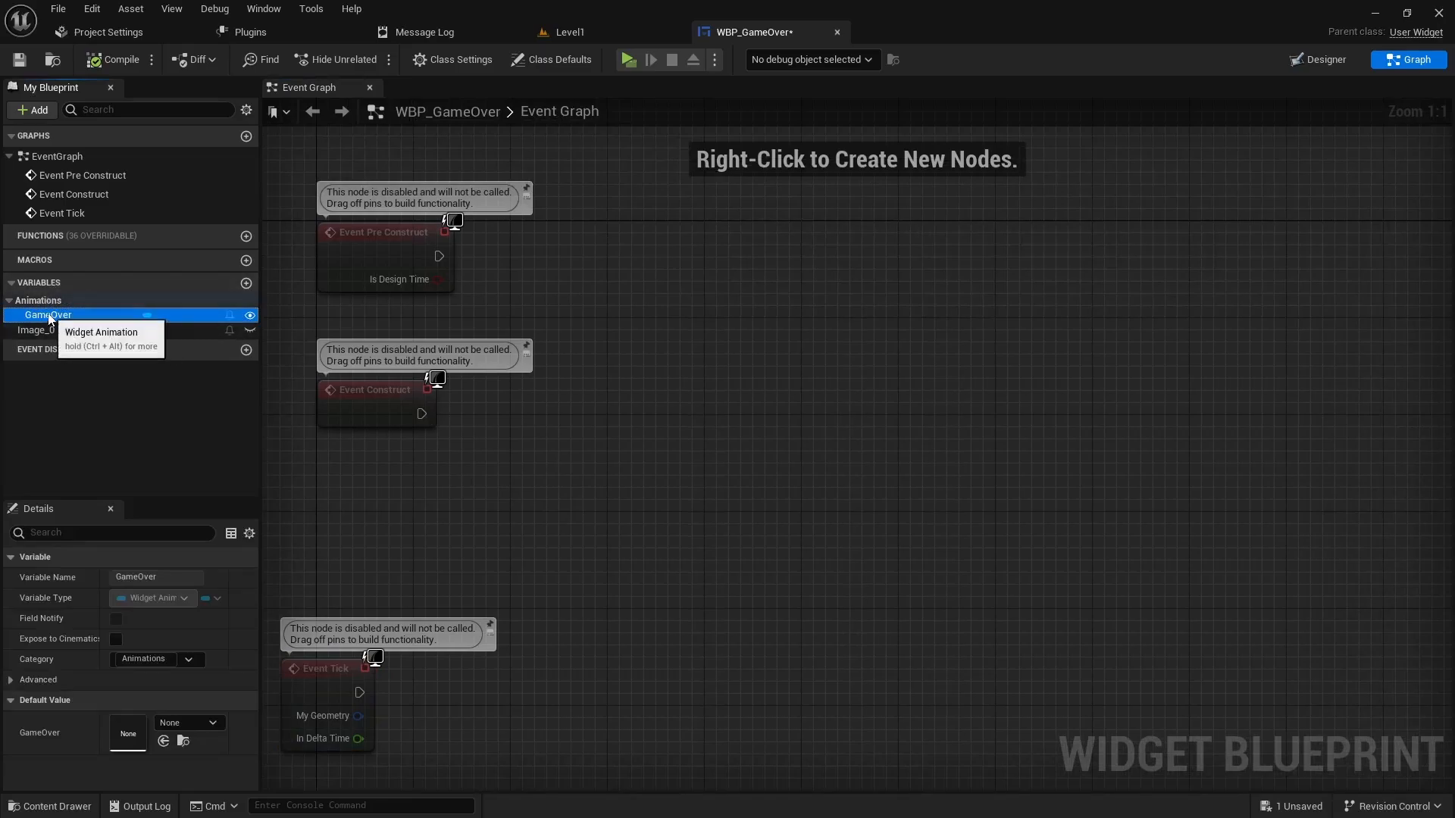
pyautogui.moveTo(53, 316); pyautogui.dragTo(580, 430)
pyautogui.click(512, 491)
pyautogui.write('pla')
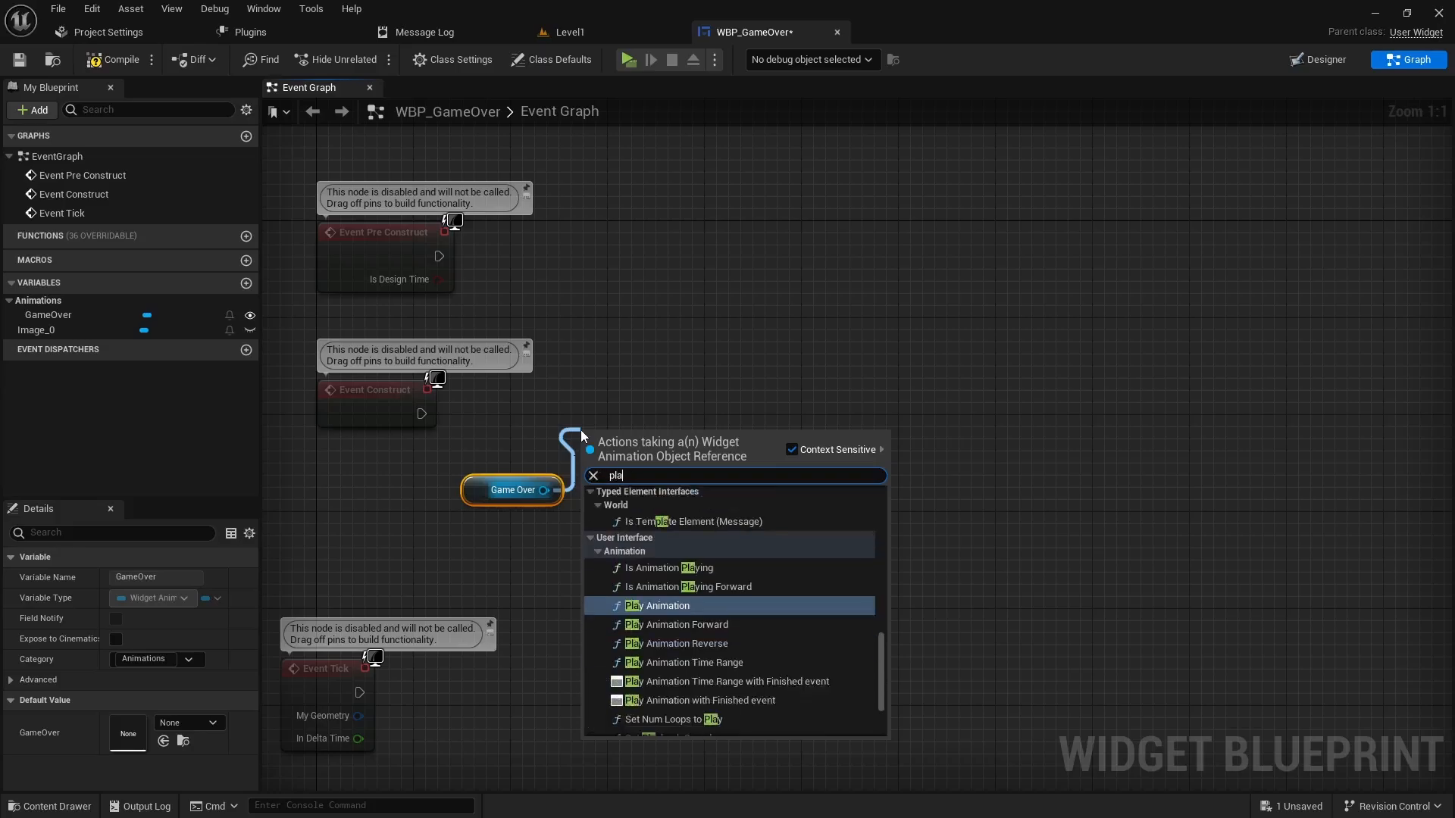
pyautogui.write('y ani')
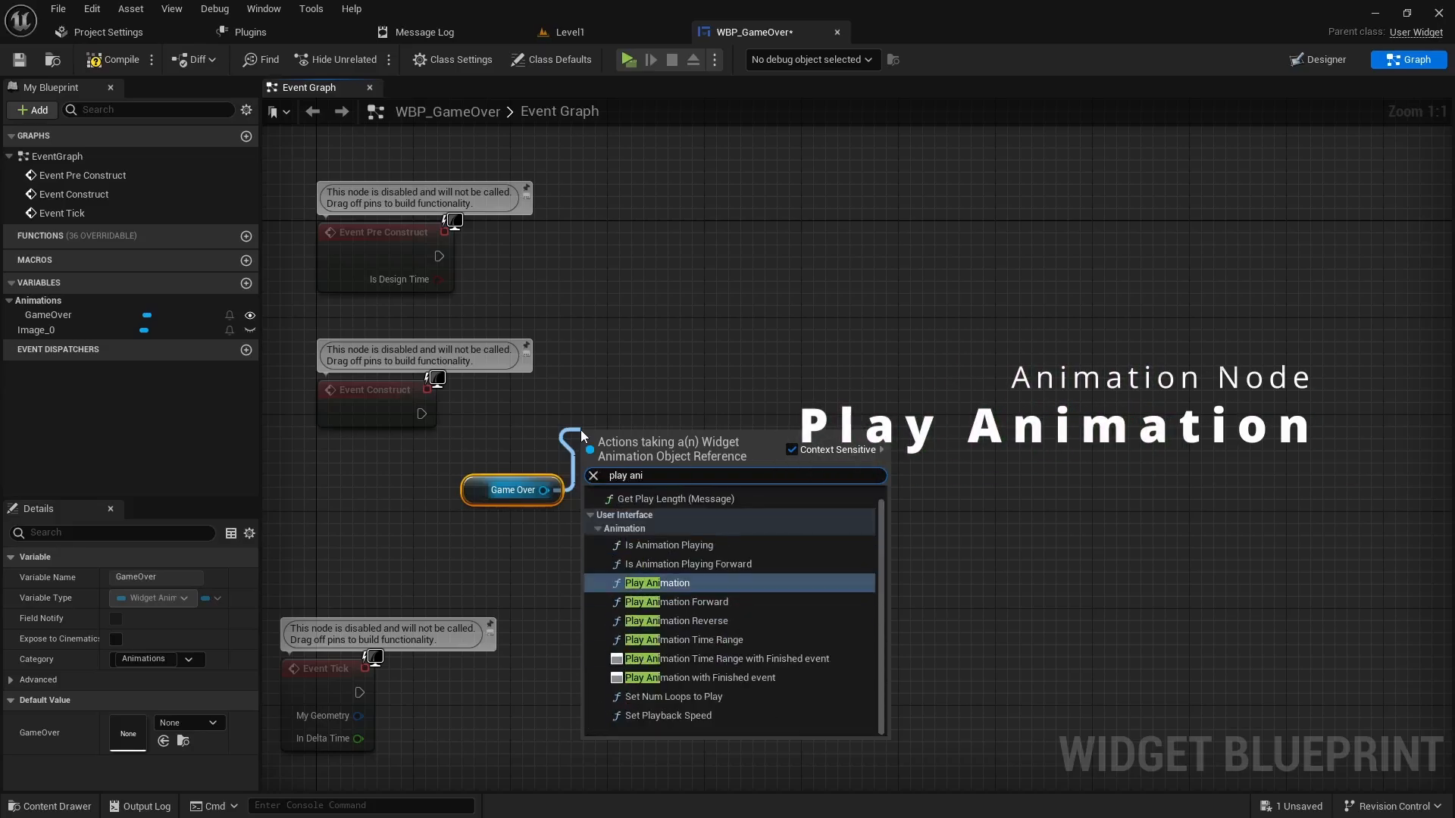
pyautogui.click(670, 586)
pyautogui.moveTo(707, 472); pyautogui.dragTo(731, 387)
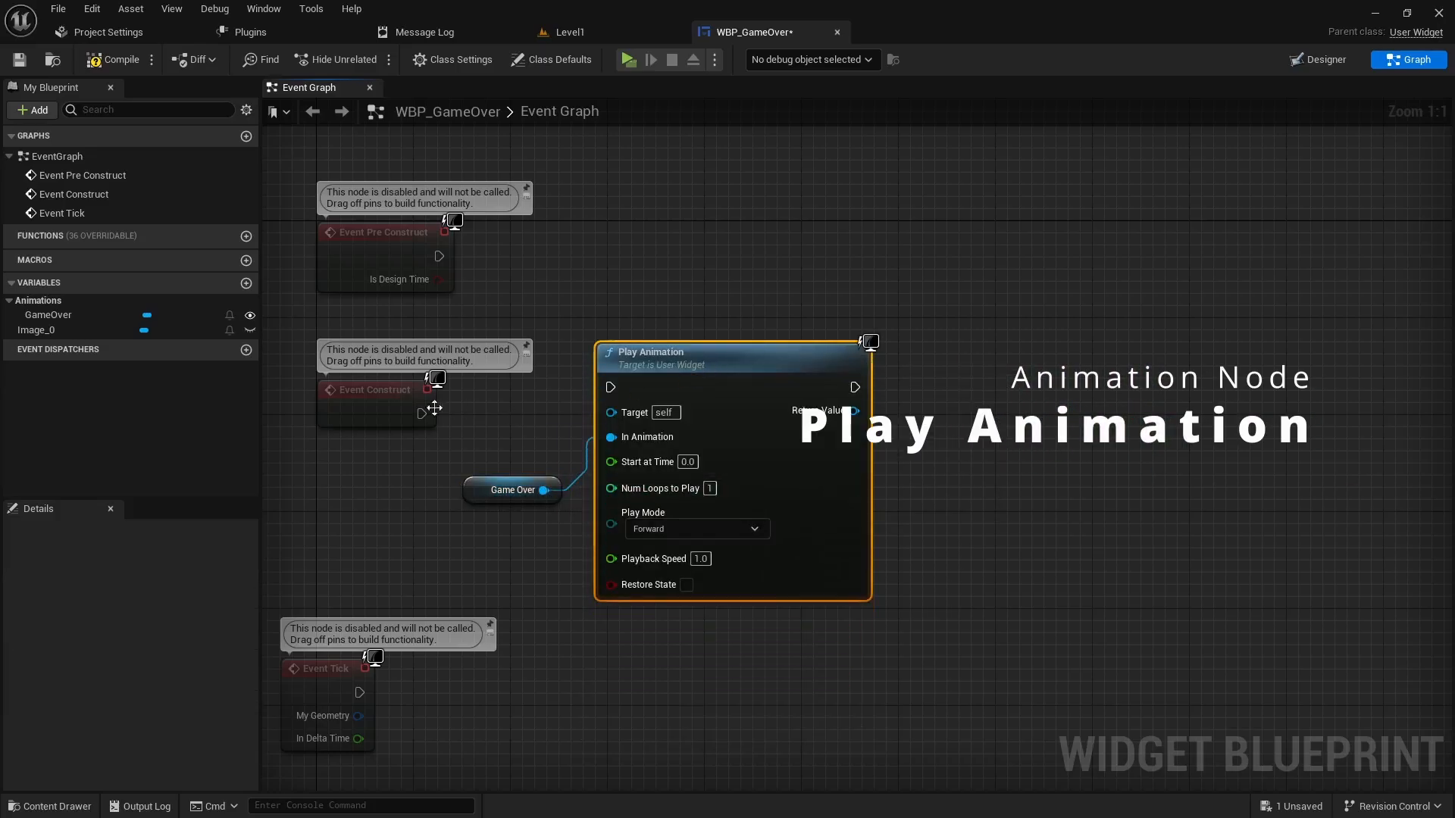
pyautogui.moveTo(419, 416); pyautogui.dragTo(610, 388)
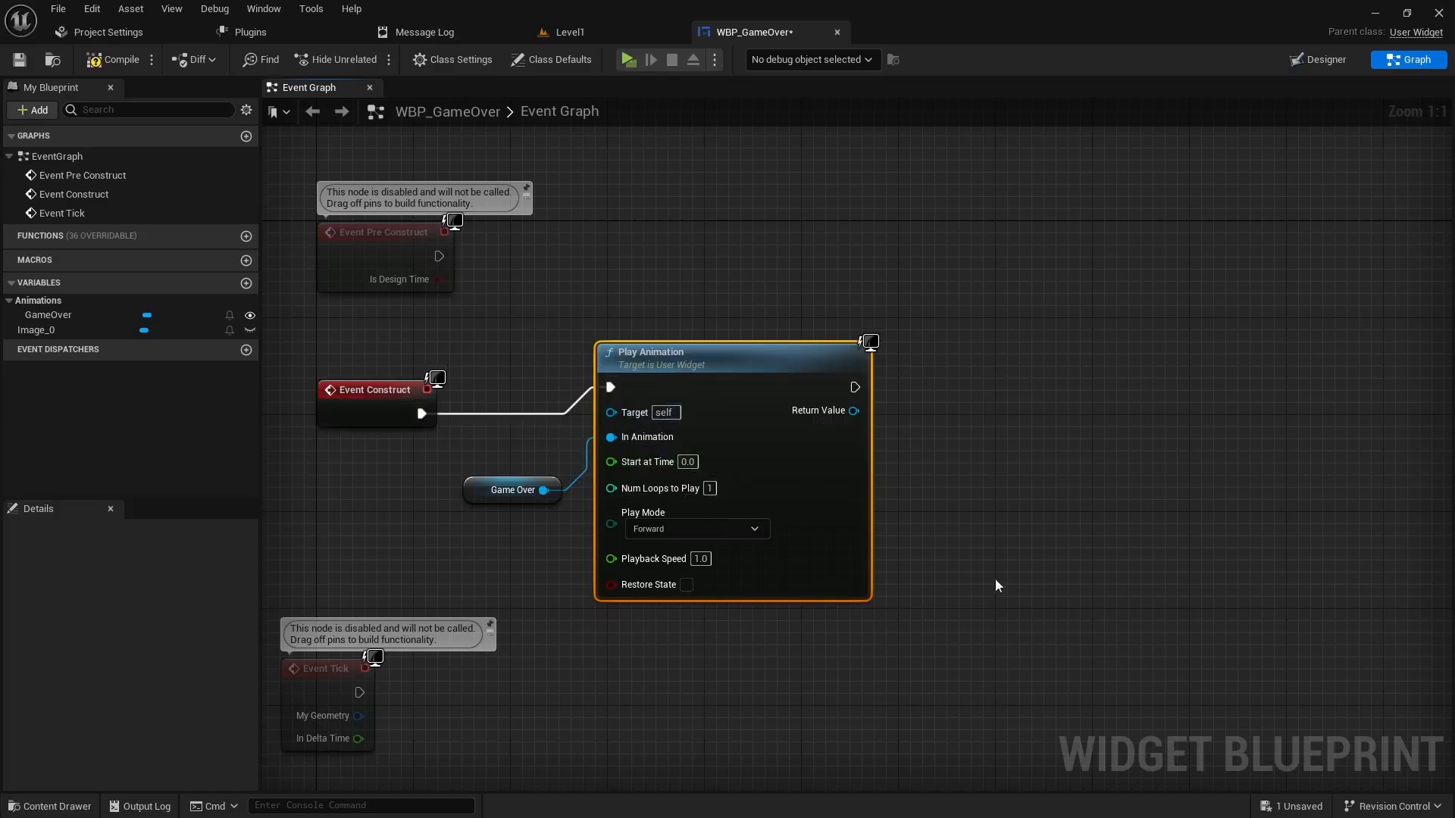
pyautogui.moveTo(762, 484); pyautogui.dragTo(652, 507, button='right')
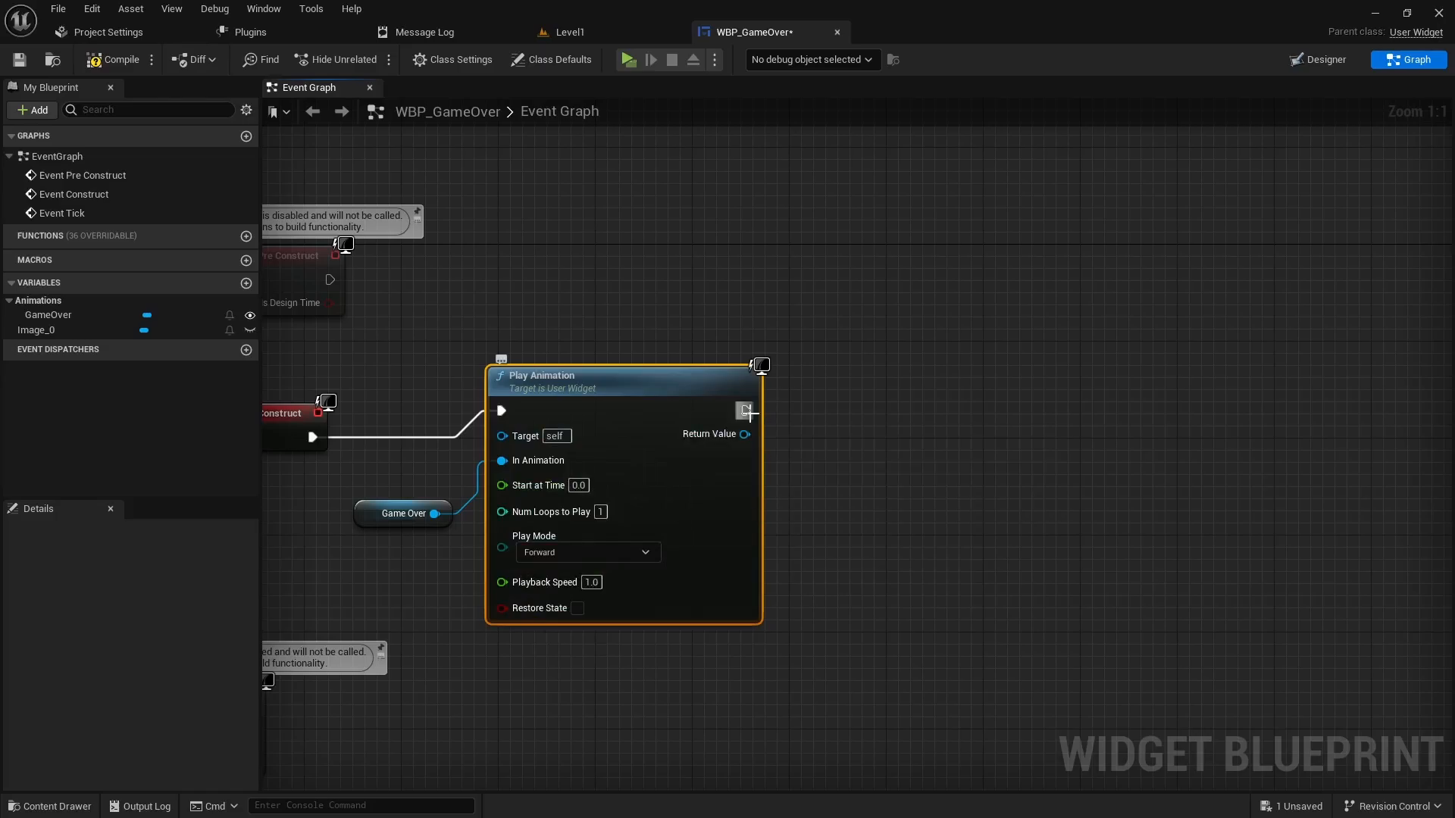
# - Add an 8.0-second Delay node after Play Animation
pyautogui.moveTo(747, 412); pyautogui.dragTo(845, 424)
pyautogui.write('de')
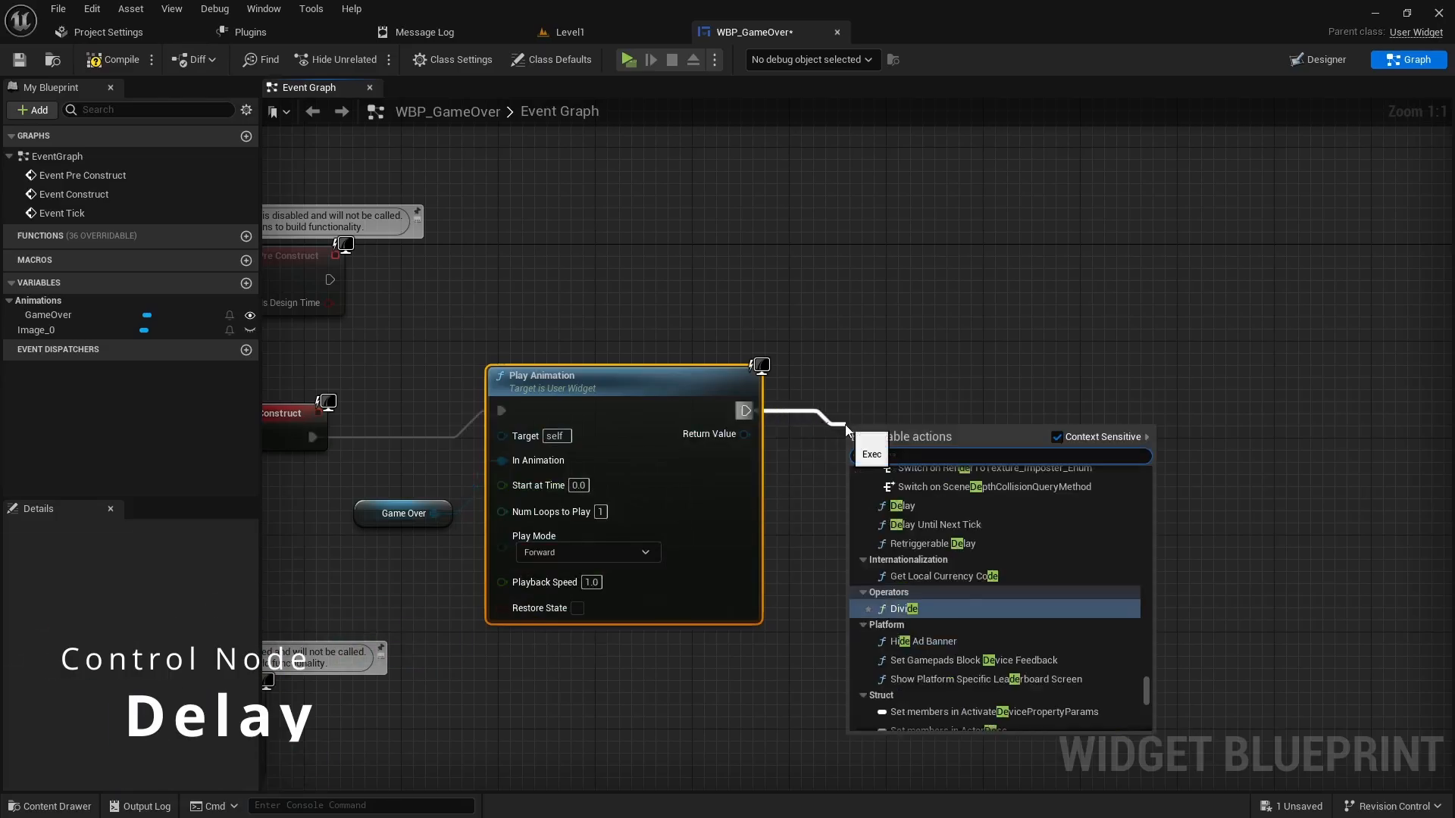
pyautogui.write('lay')
pyautogui.press('Return')
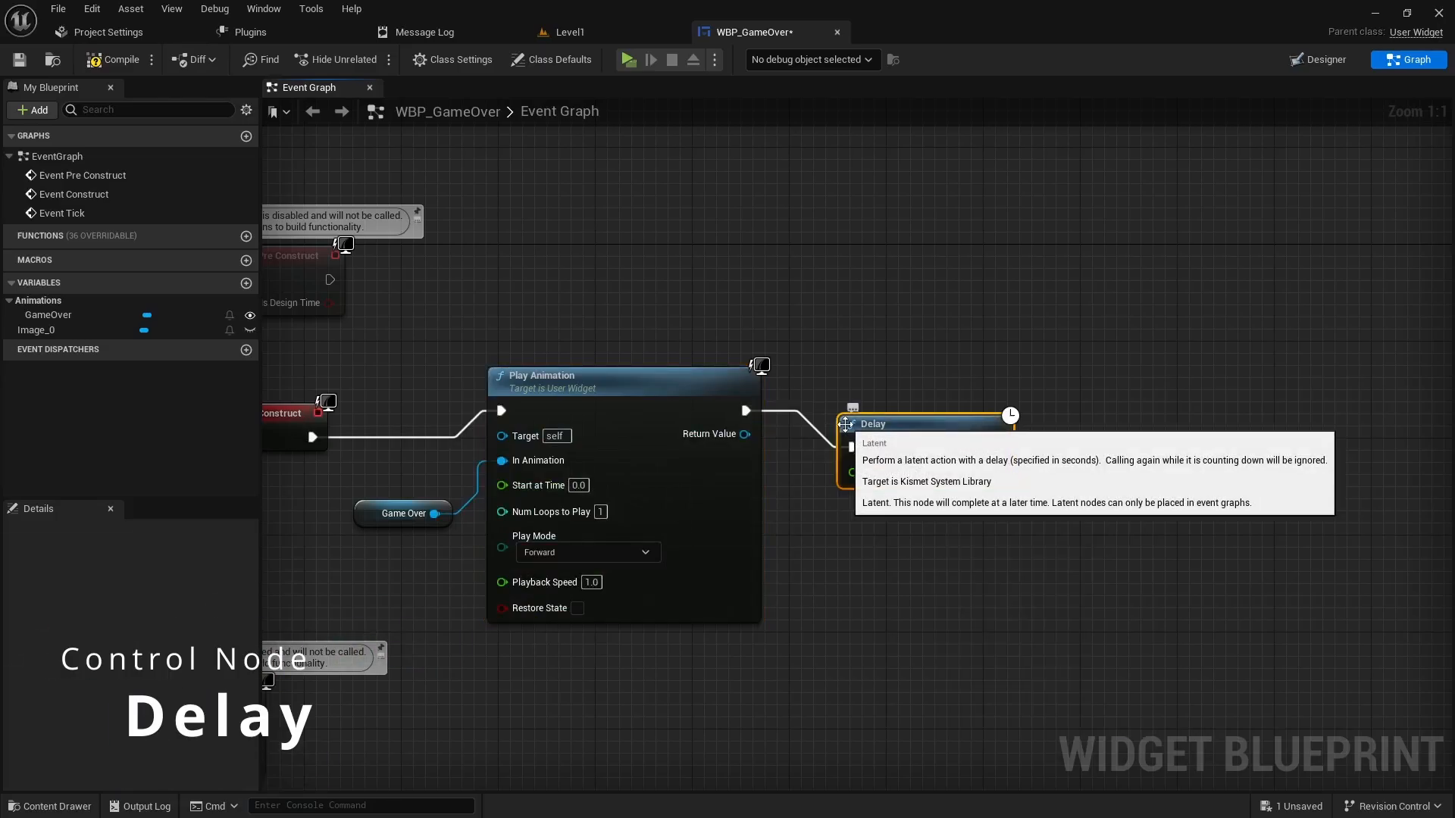
pyautogui.moveTo(877, 485); pyautogui.dragTo(865, 509)
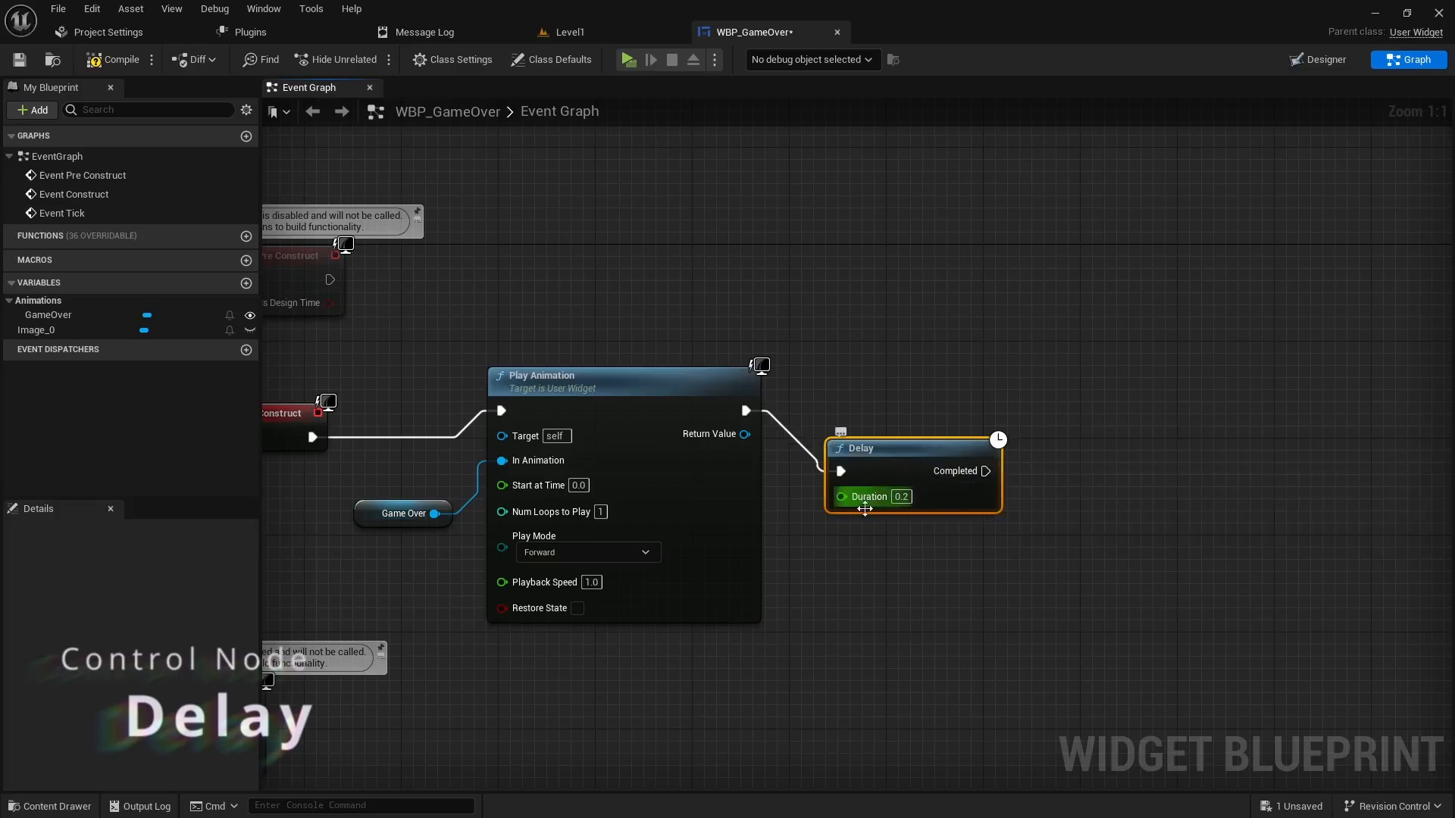
pyautogui.moveTo(846, 600); pyautogui.dragTo(935, 607, button='right')
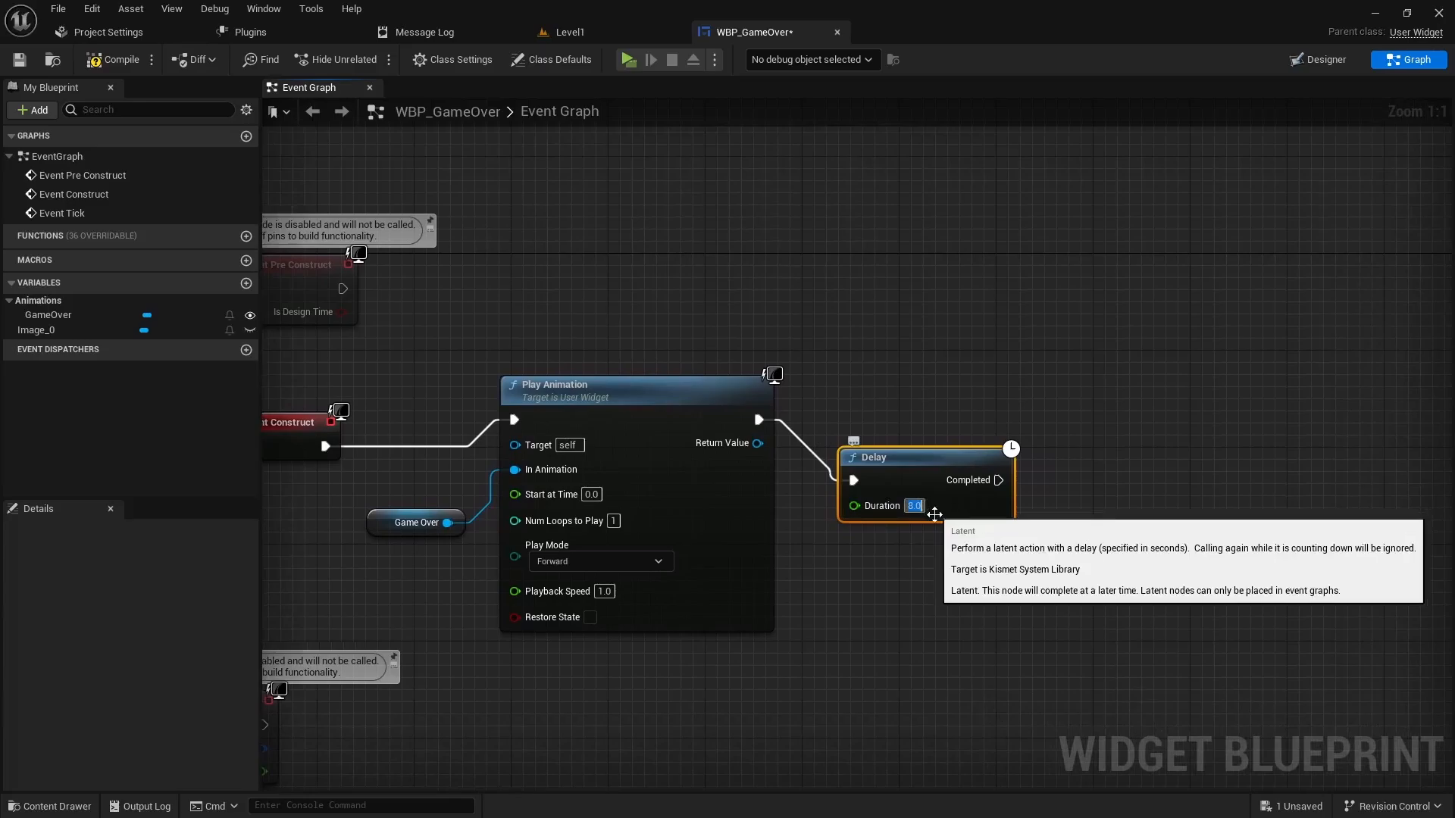
pyautogui.moveTo(933, 507); pyautogui.dragTo(826, 489, button='right')
# - Add Open Level (by Name) after the Delay, with Level Name set to Level1
pyautogui.moveTo(809, 489); pyautogui.dragTo(932, 430)
pyautogui.write('open lev')
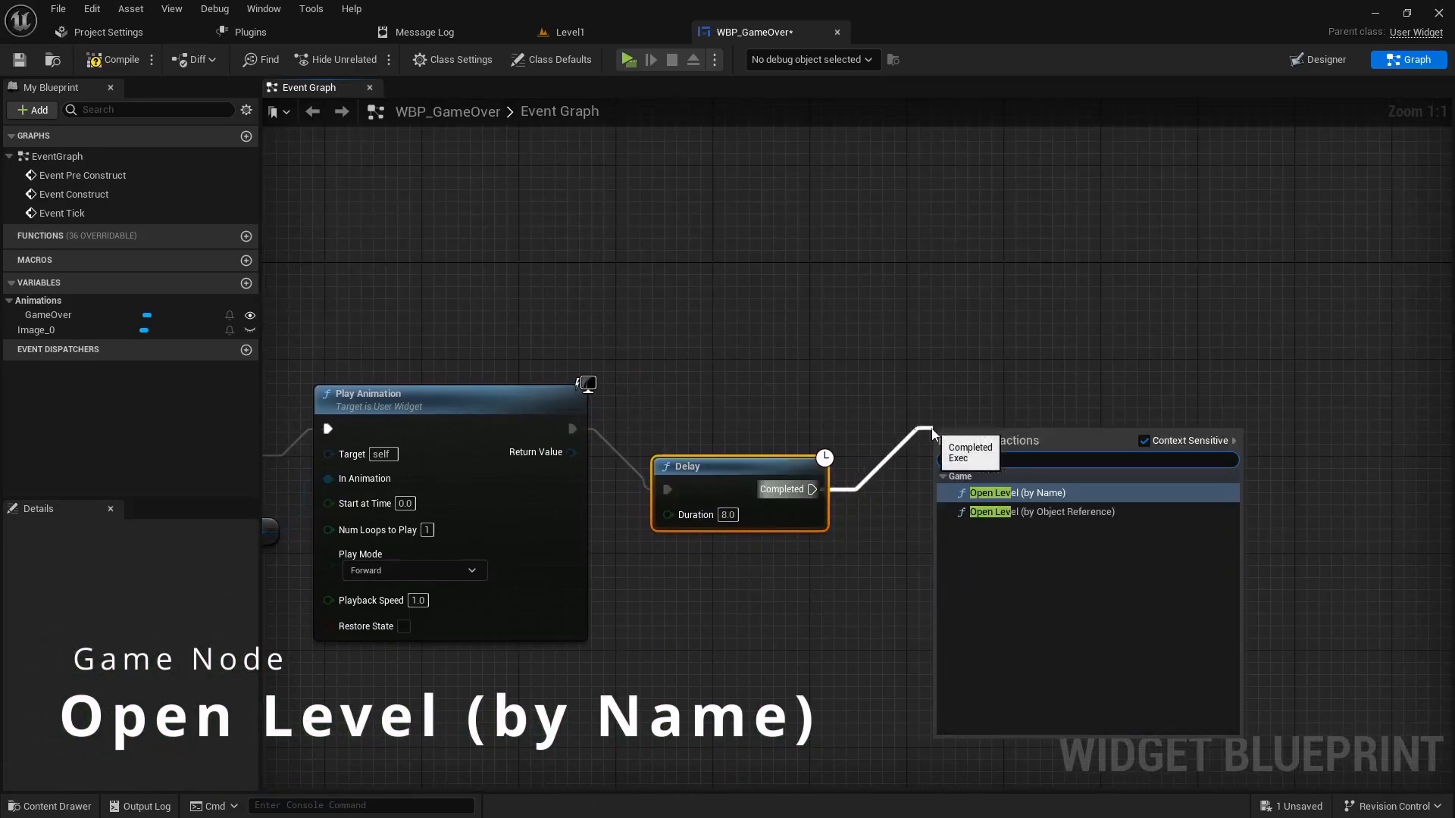
pyautogui.click(1017, 493)
pyautogui.click(1024, 479)
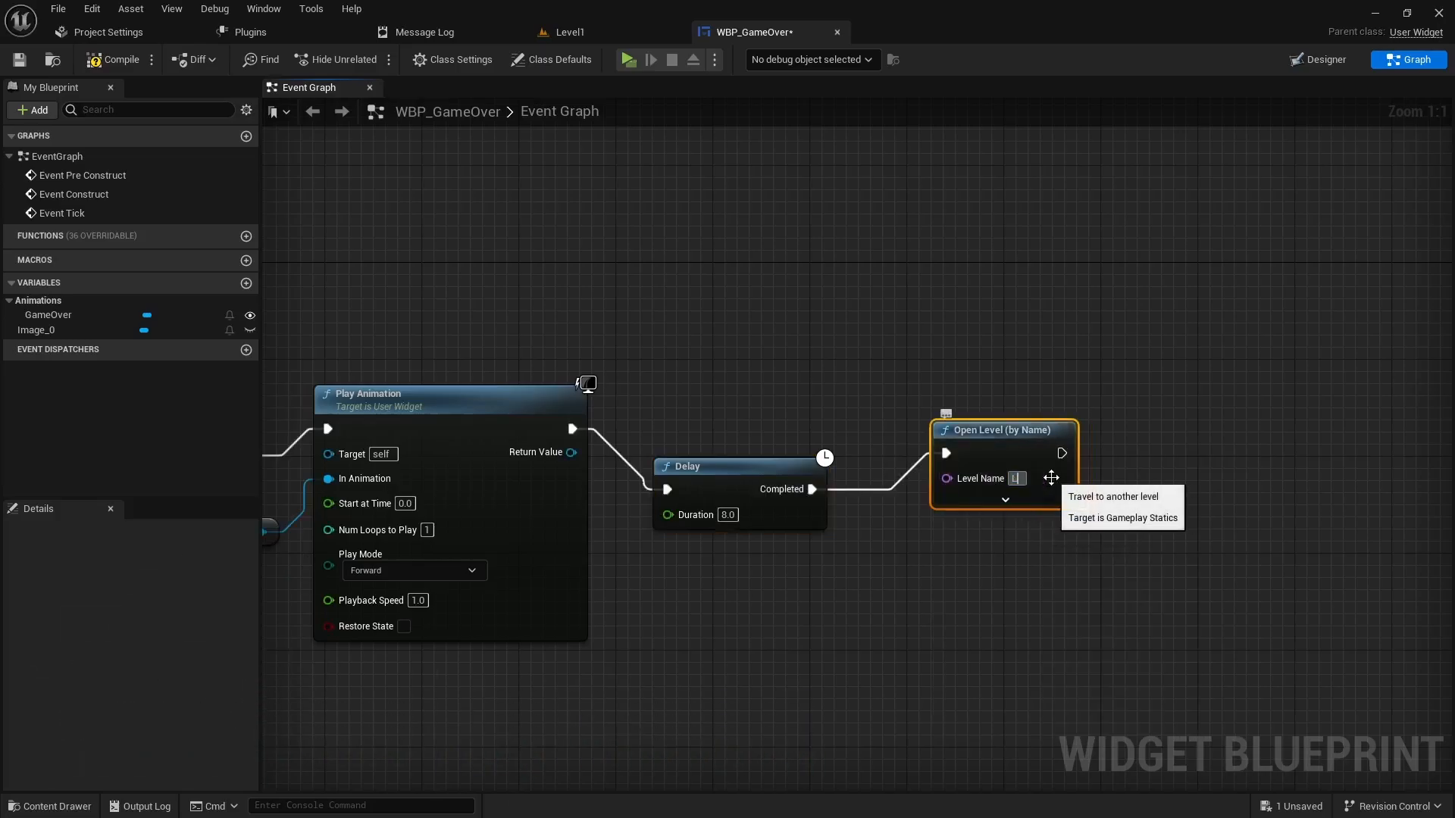
pyautogui.write('Level1')
pyautogui.press('Return')
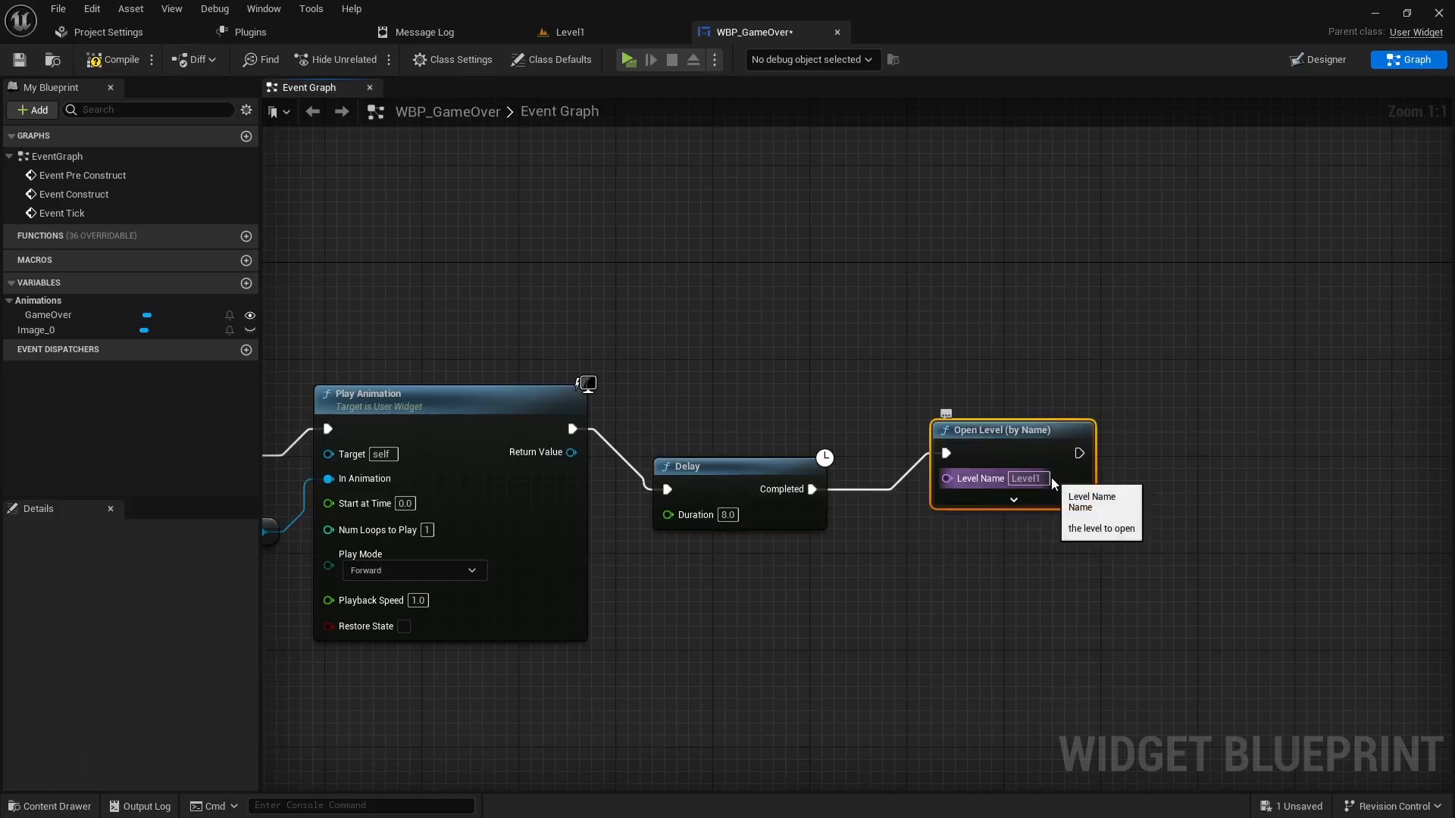
pyautogui.moveTo(1018, 435); pyautogui.dragTo(1005, 421)
pyautogui.moveTo(878, 535); pyautogui.dragTo(1082, 536, button='right')
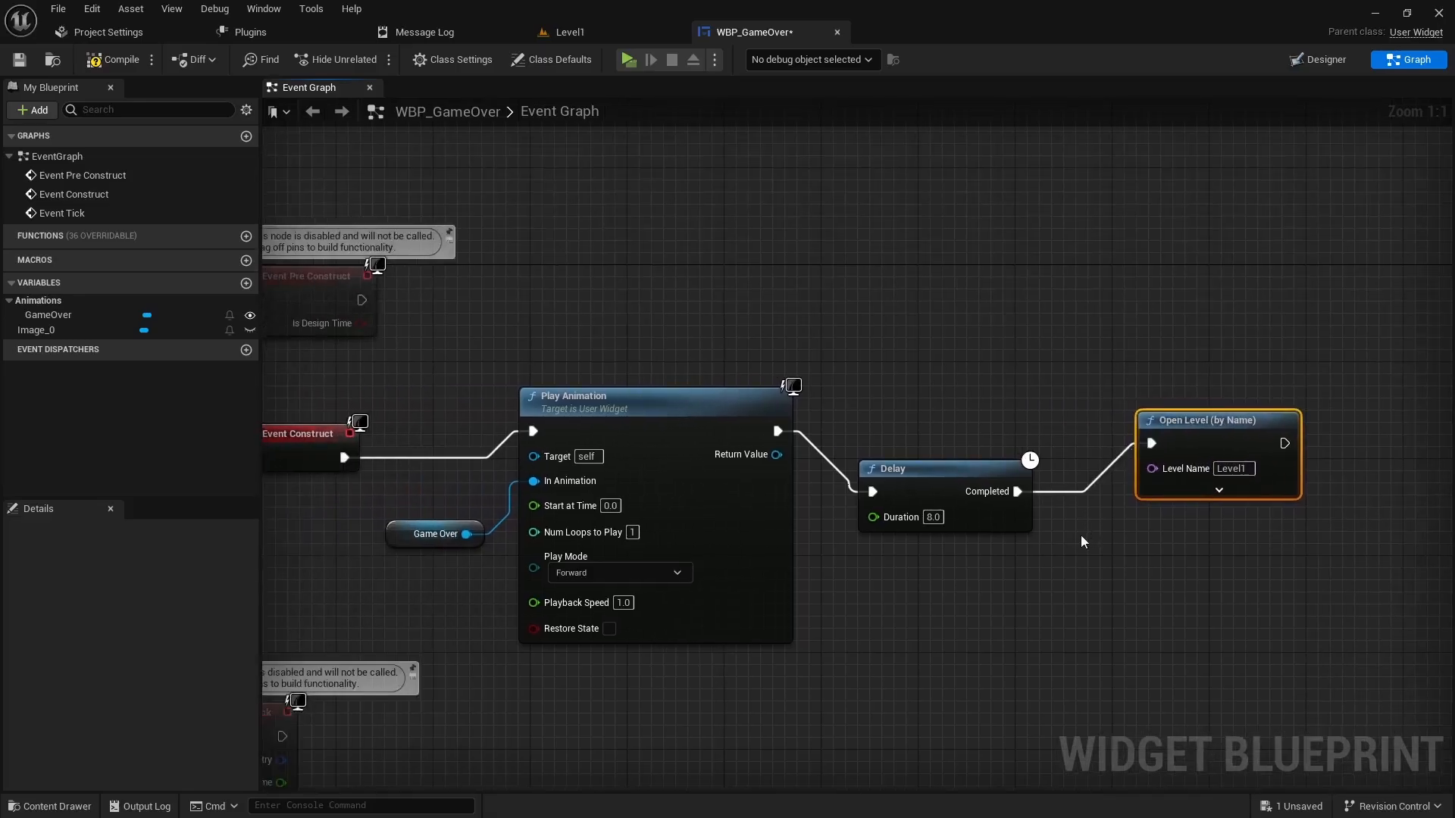
pyautogui.scroll(-1, 1082, 541)
# - Save the widget blueprint and review the Play Animation, Delay and Open Level nodes
pyautogui.click(19, 59)
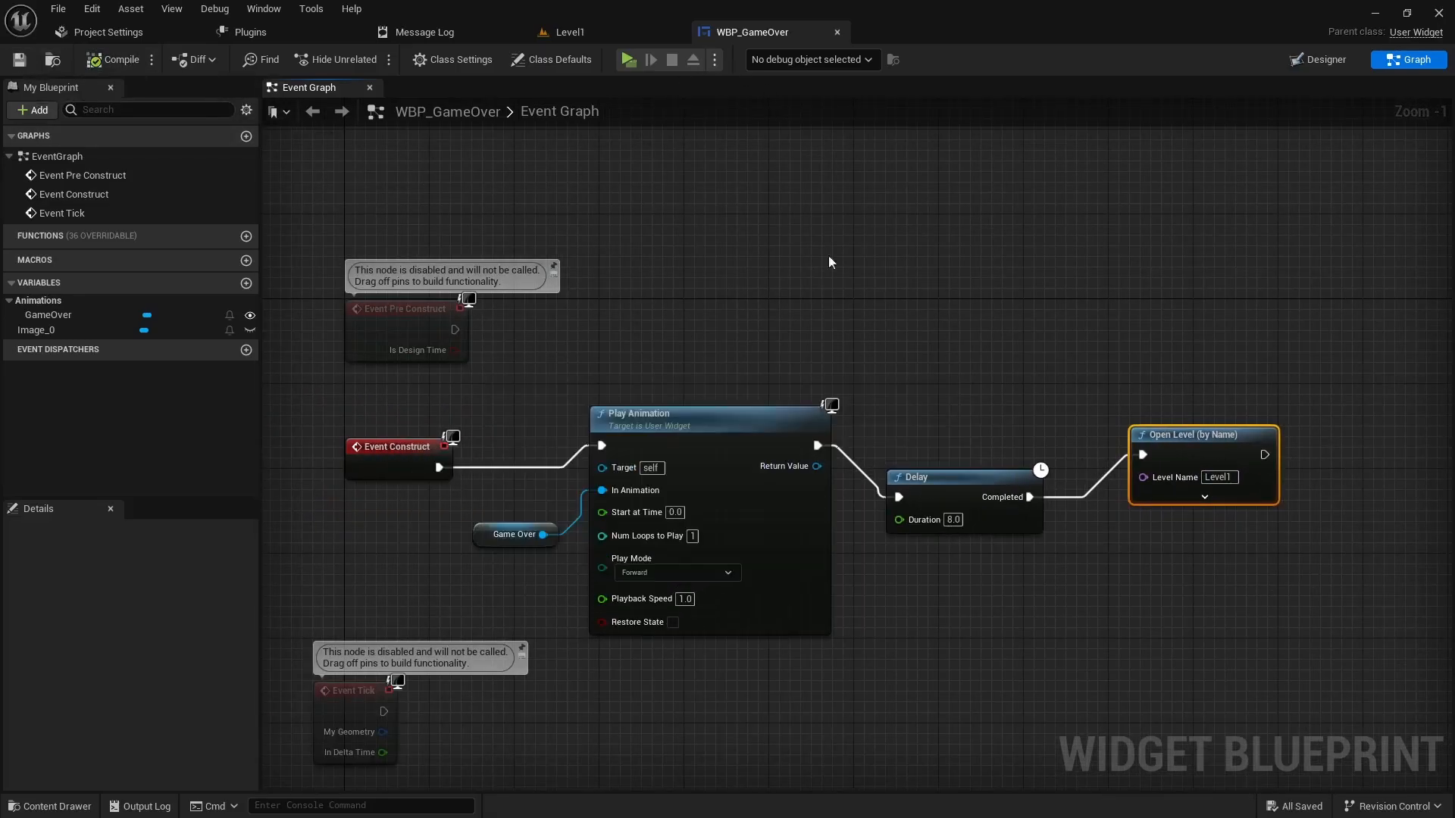
pyautogui.click(691, 429)
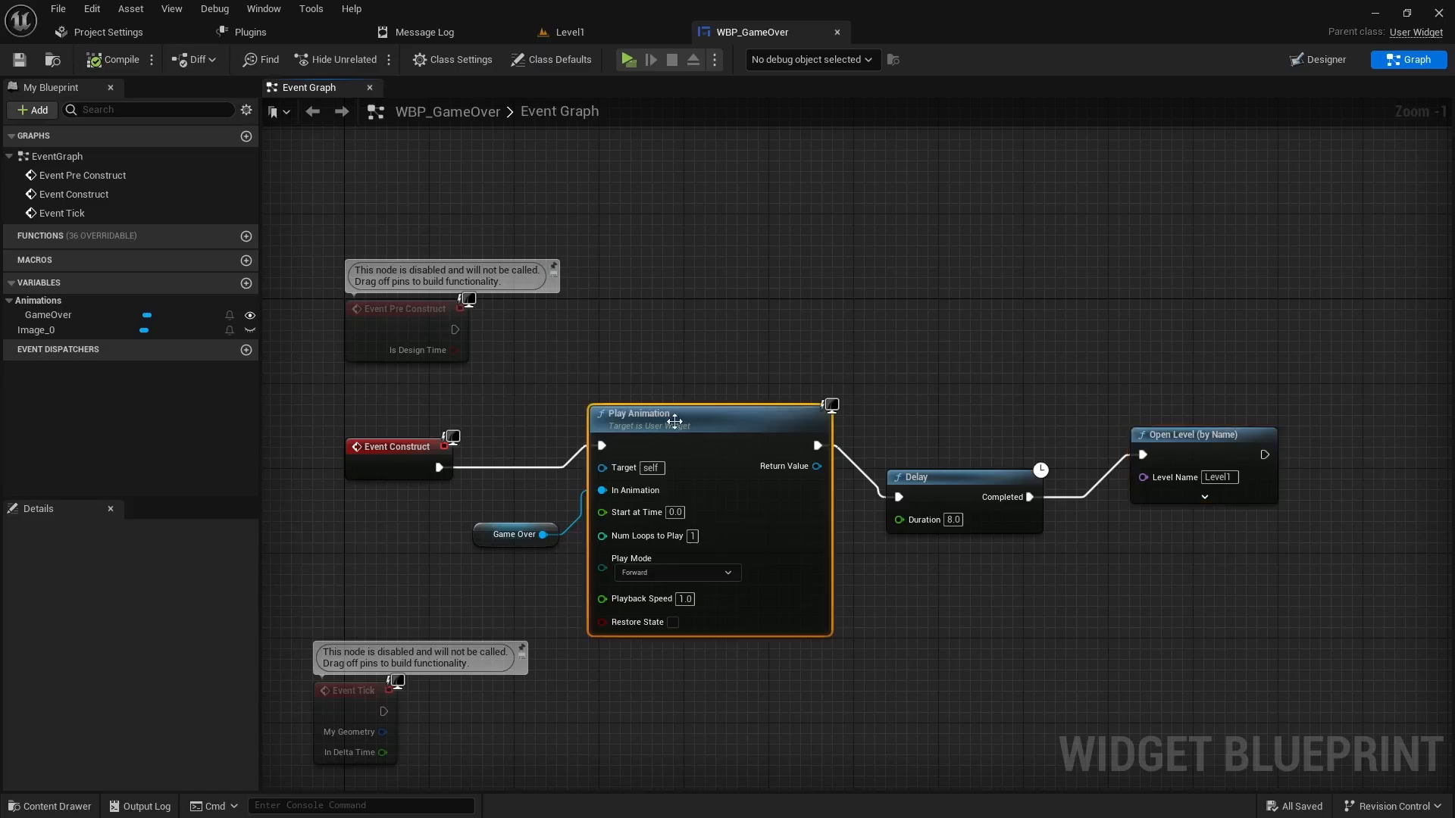
pyautogui.click(983, 519)
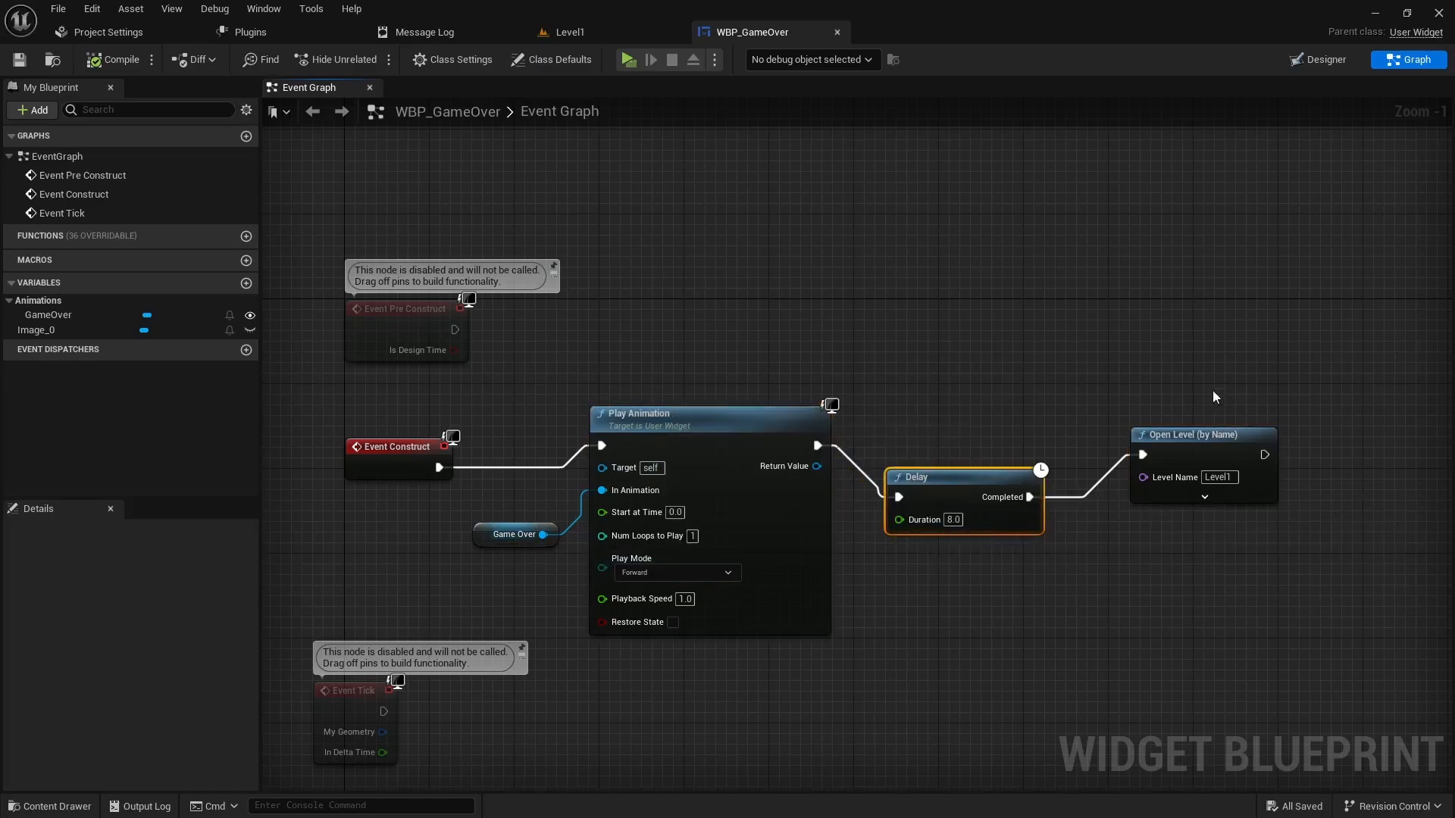
pyautogui.click(1177, 435)
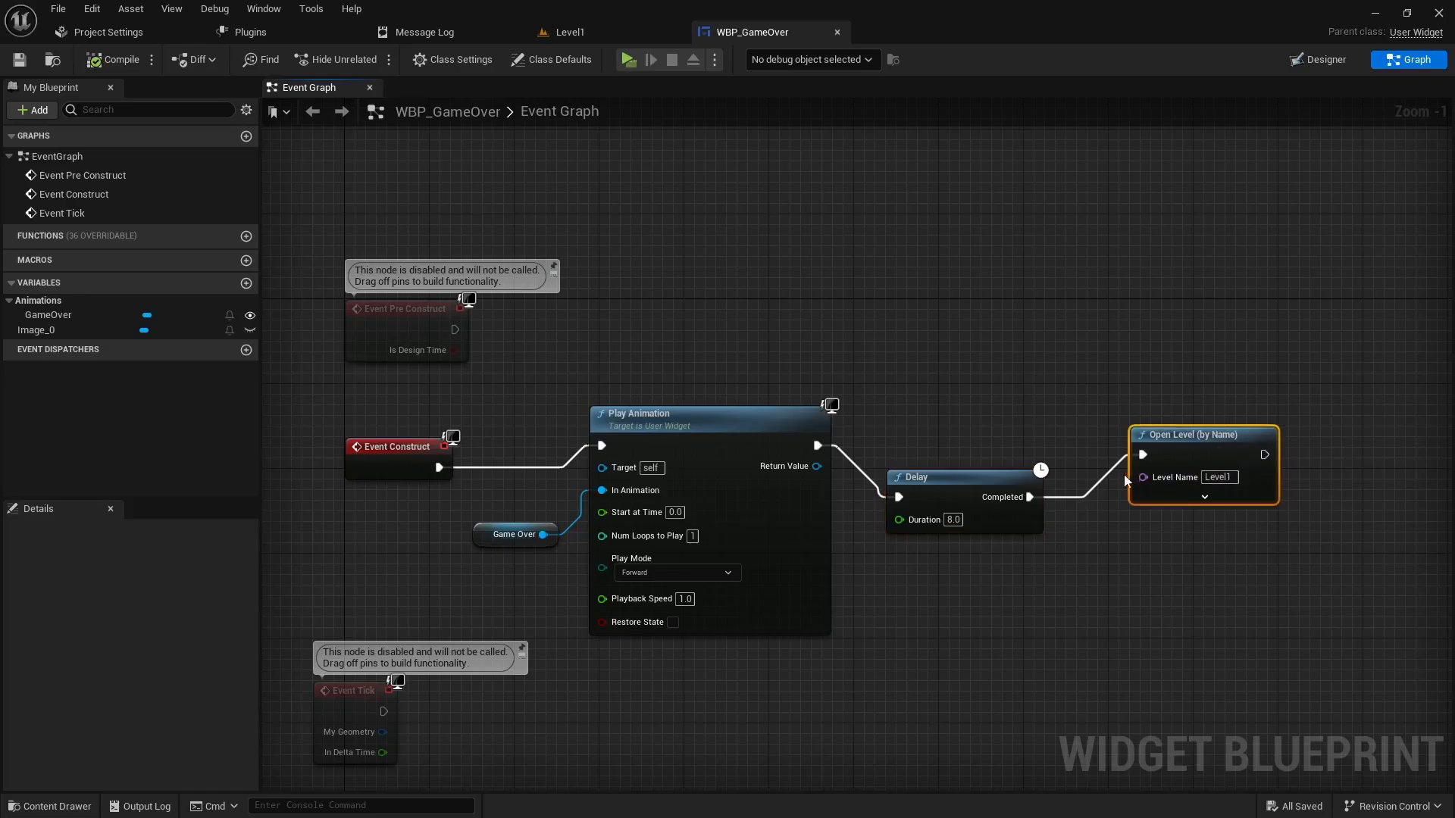
# - Switch back to the Level1 editor and select the _blueprints folder in the Content Browser
pyautogui.click(616, 36)
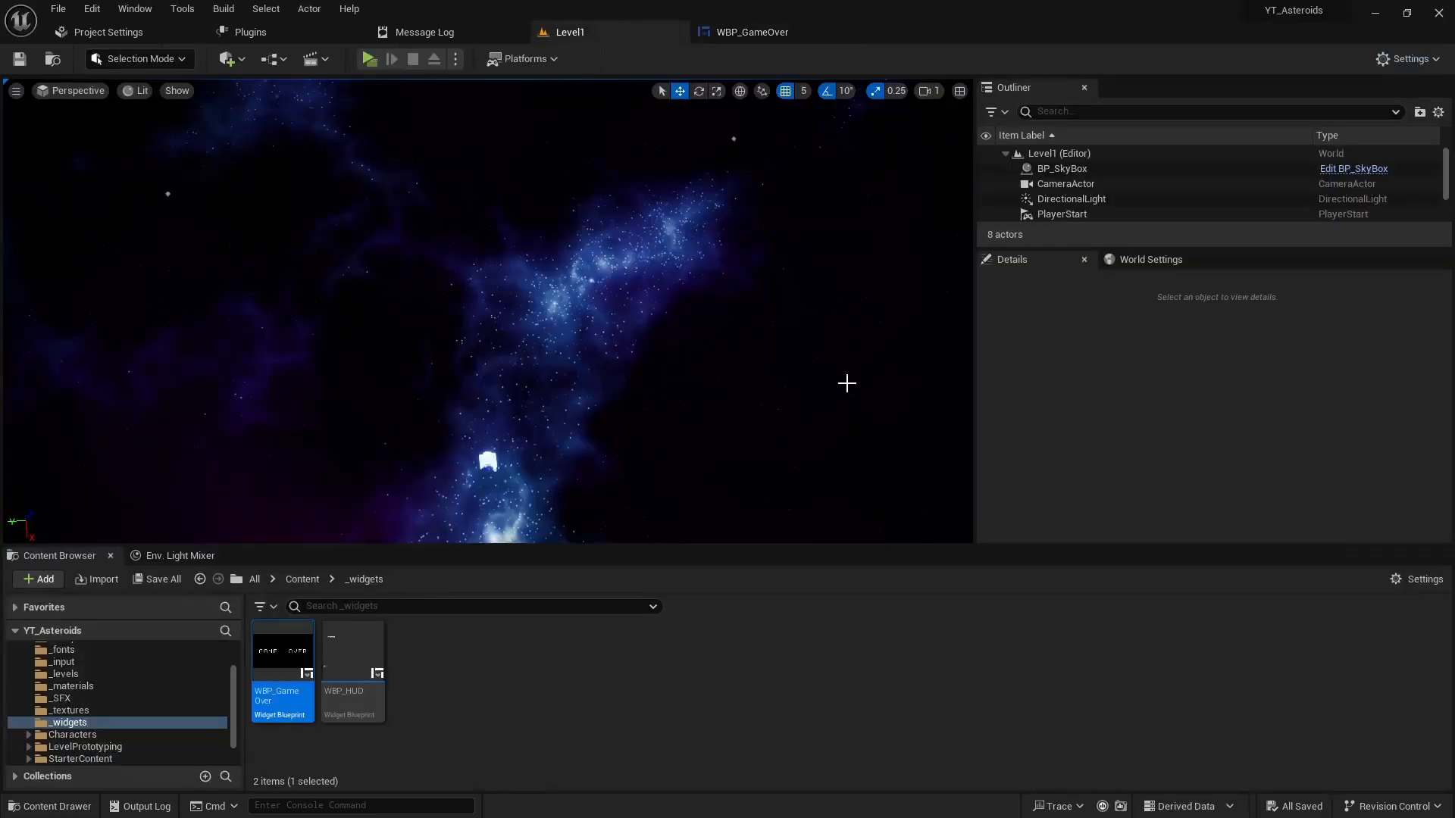
pyautogui.moveTo(281, 674)
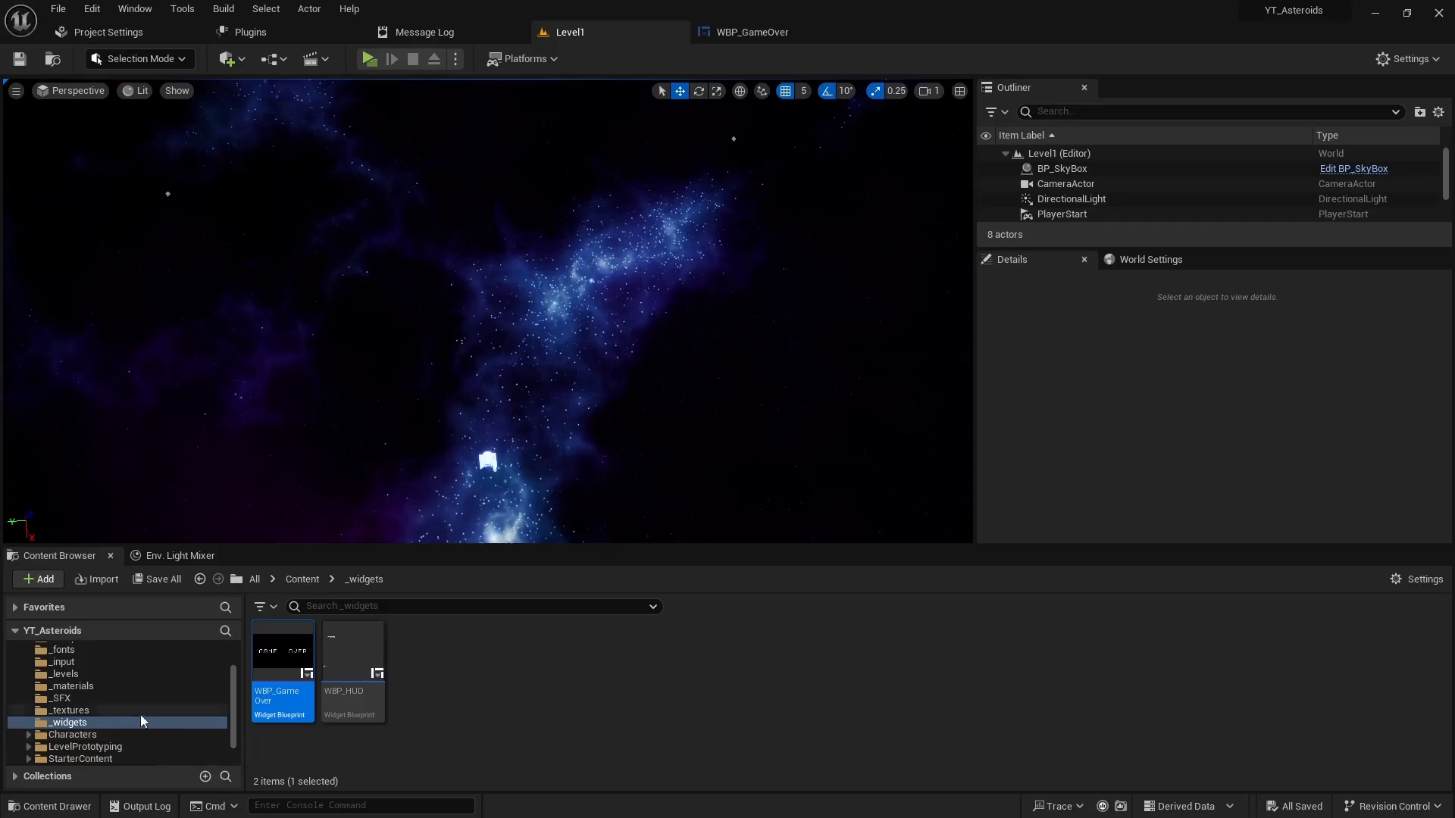
pyautogui.scroll(2, 114, 704)
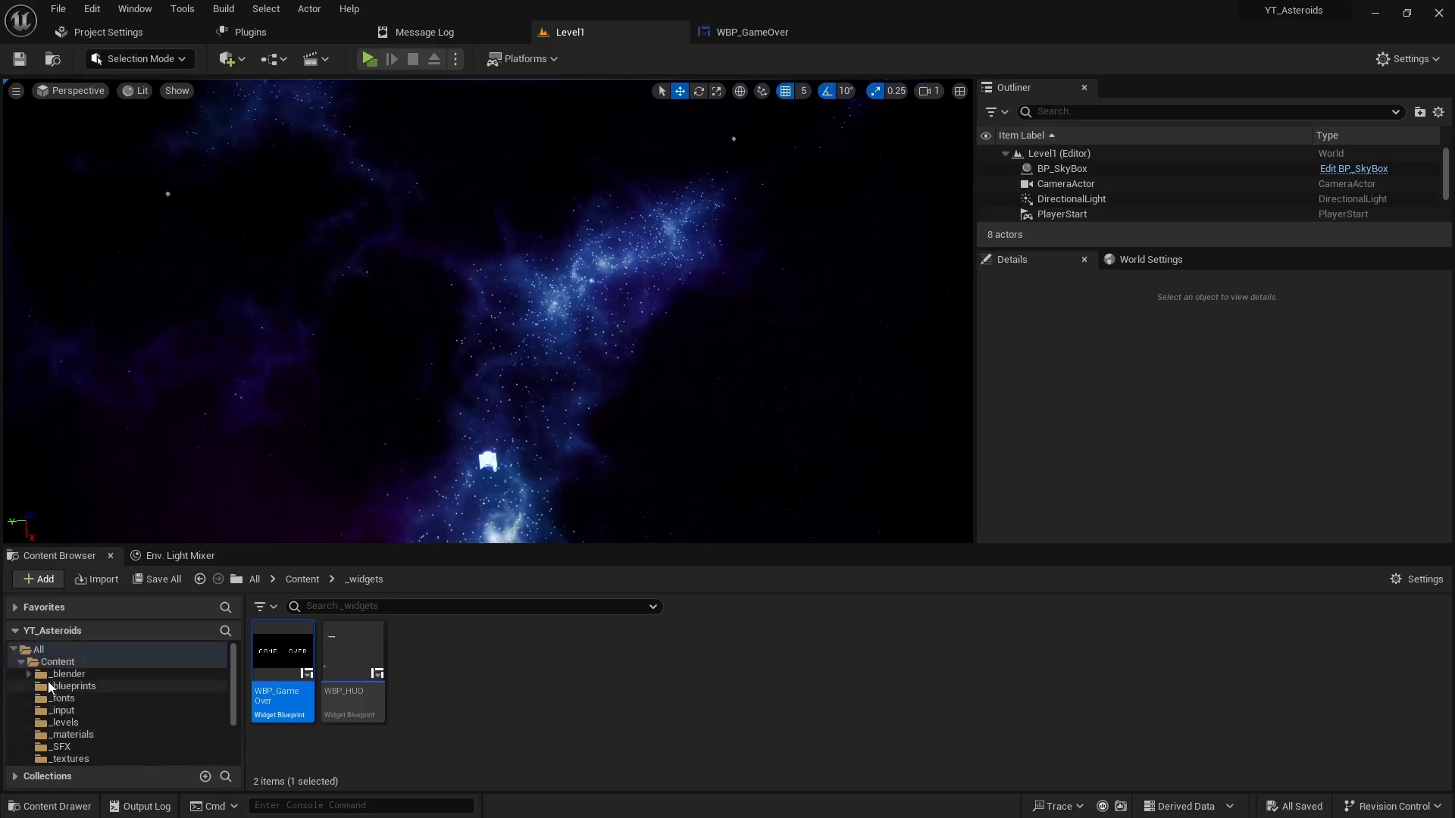
pyautogui.click(74, 686)
# - Open BP_GameManager, frame its Respawn section, and search 'create wid' from the GAME OVER print
pyautogui.doubleClick(353, 650)
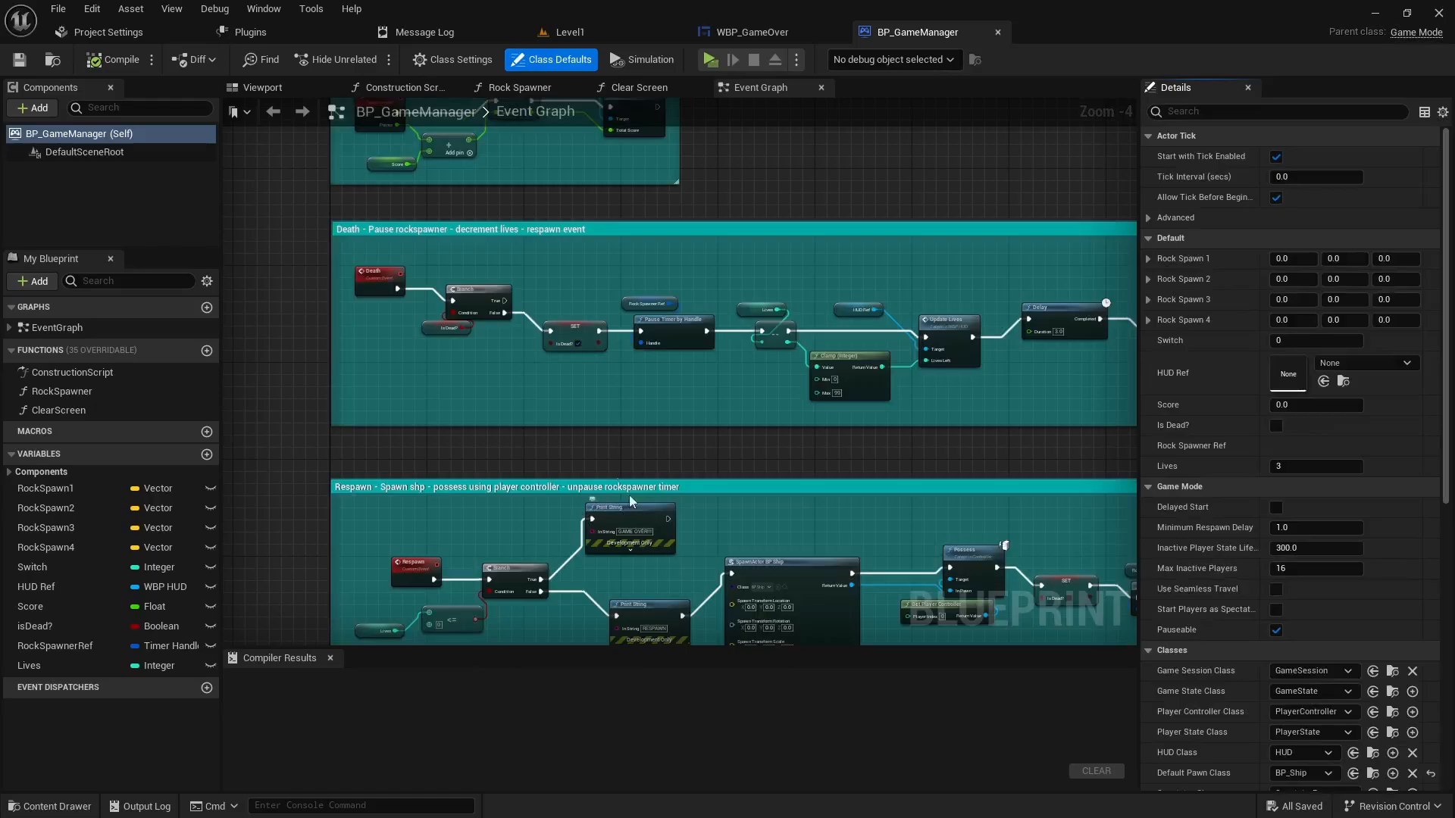
pyautogui.scroll(-1, 626, 476)
pyautogui.moveTo(702, 477); pyautogui.dragTo(656, 361, button='right')
pyautogui.scroll(2, 541, 447)
pyautogui.moveTo(558, 476); pyautogui.dragTo(632, 507, button='right')
pyautogui.click(437, 443)
pyautogui.moveTo(613, 567); pyautogui.dragTo(529, 565, button='right')
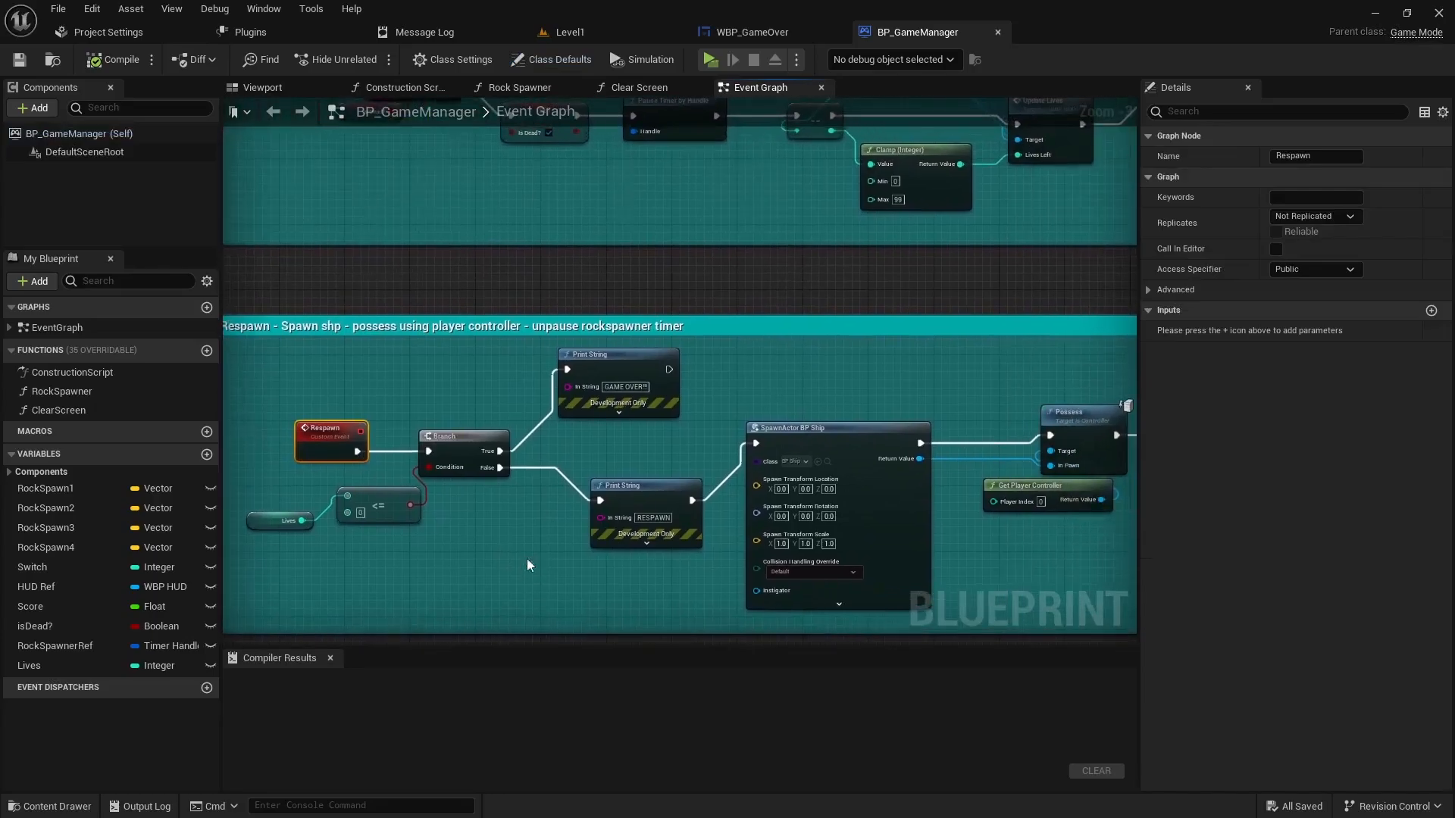
pyautogui.moveTo(280, 543); pyautogui.dragTo(399, 493)
pyautogui.moveTo(500, 544); pyautogui.dragTo(402, 585, button='right')
pyautogui.click(511, 402)
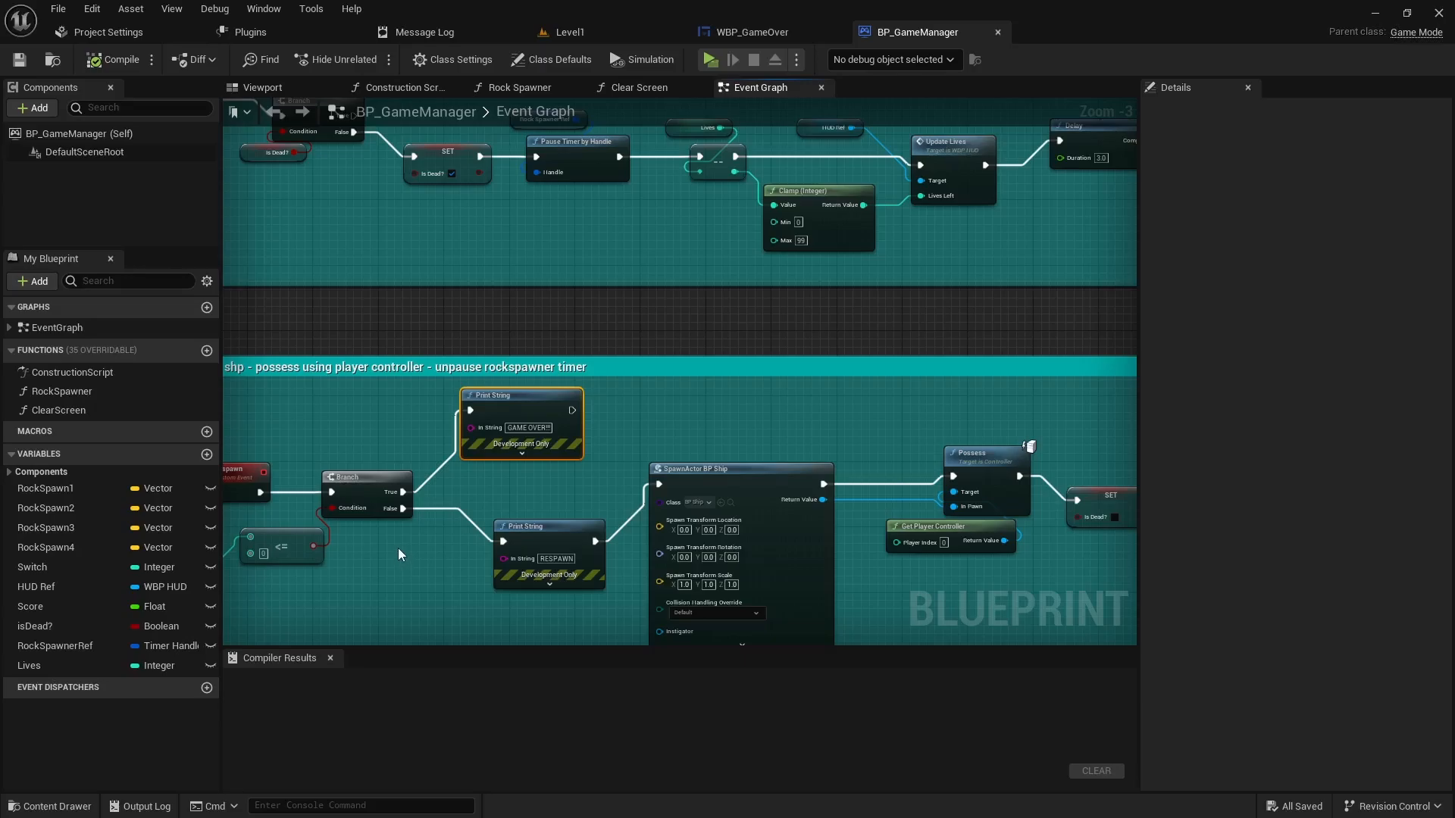
pyautogui.moveTo(572, 410); pyautogui.dragTo(657, 413)
pyautogui.write('create wid')
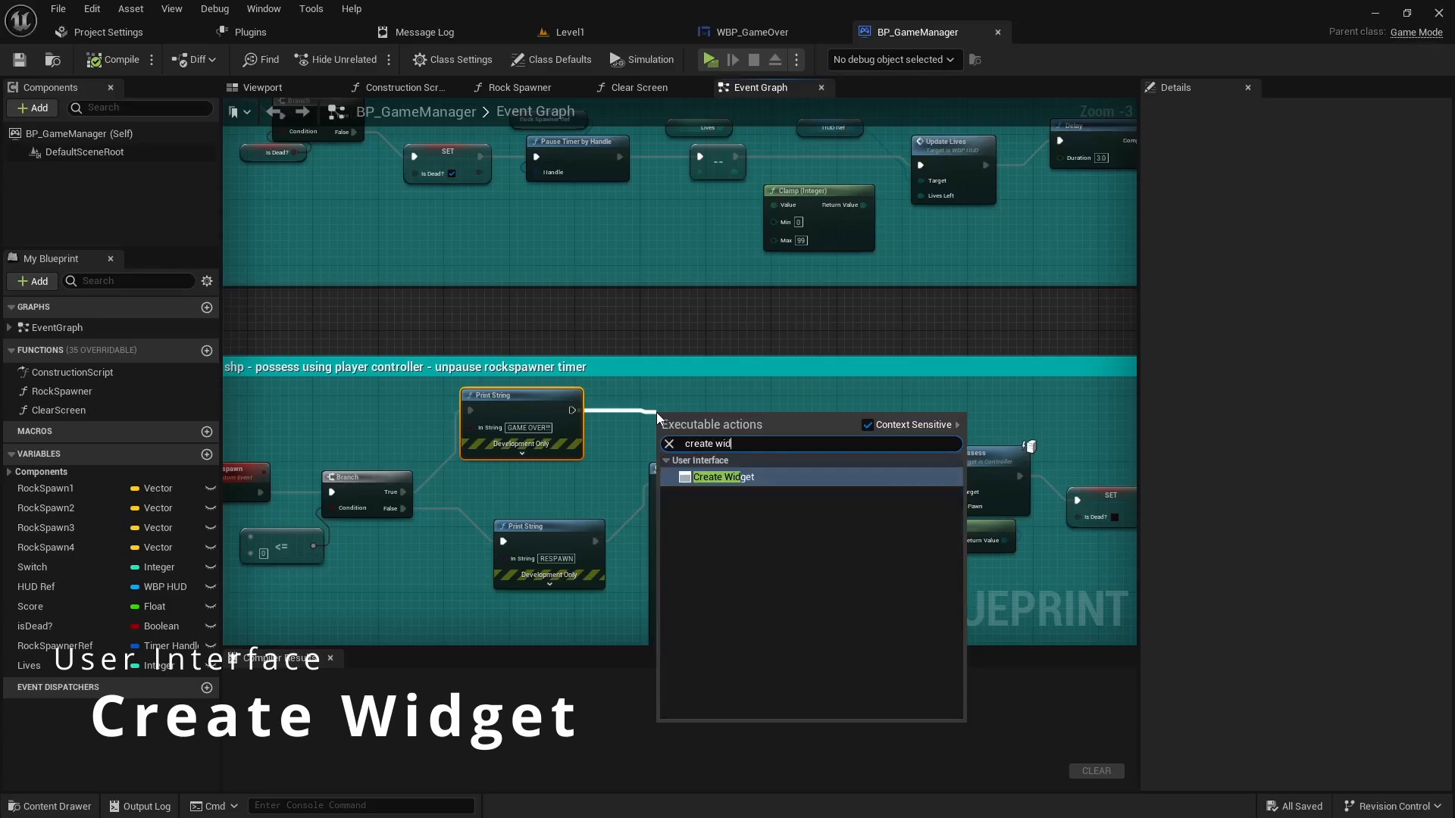
# - Place a Create Widget node after the GAME OVER print, set to the WBP_GameOver class
pyautogui.press('Return')
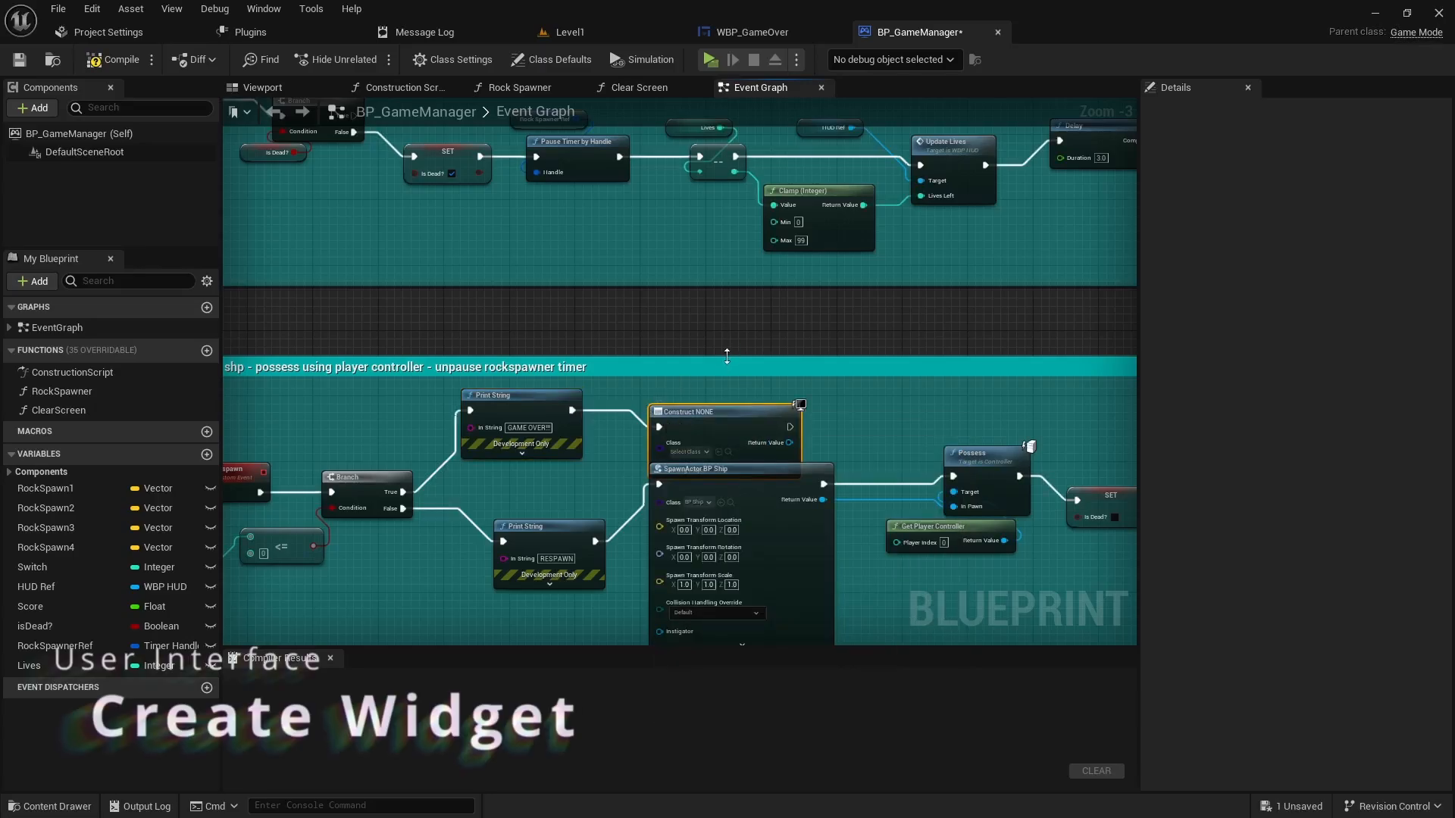
pyautogui.moveTo(725, 351); pyautogui.dragTo(729, 320)
pyautogui.moveTo(720, 410); pyautogui.dragTo(697, 369)
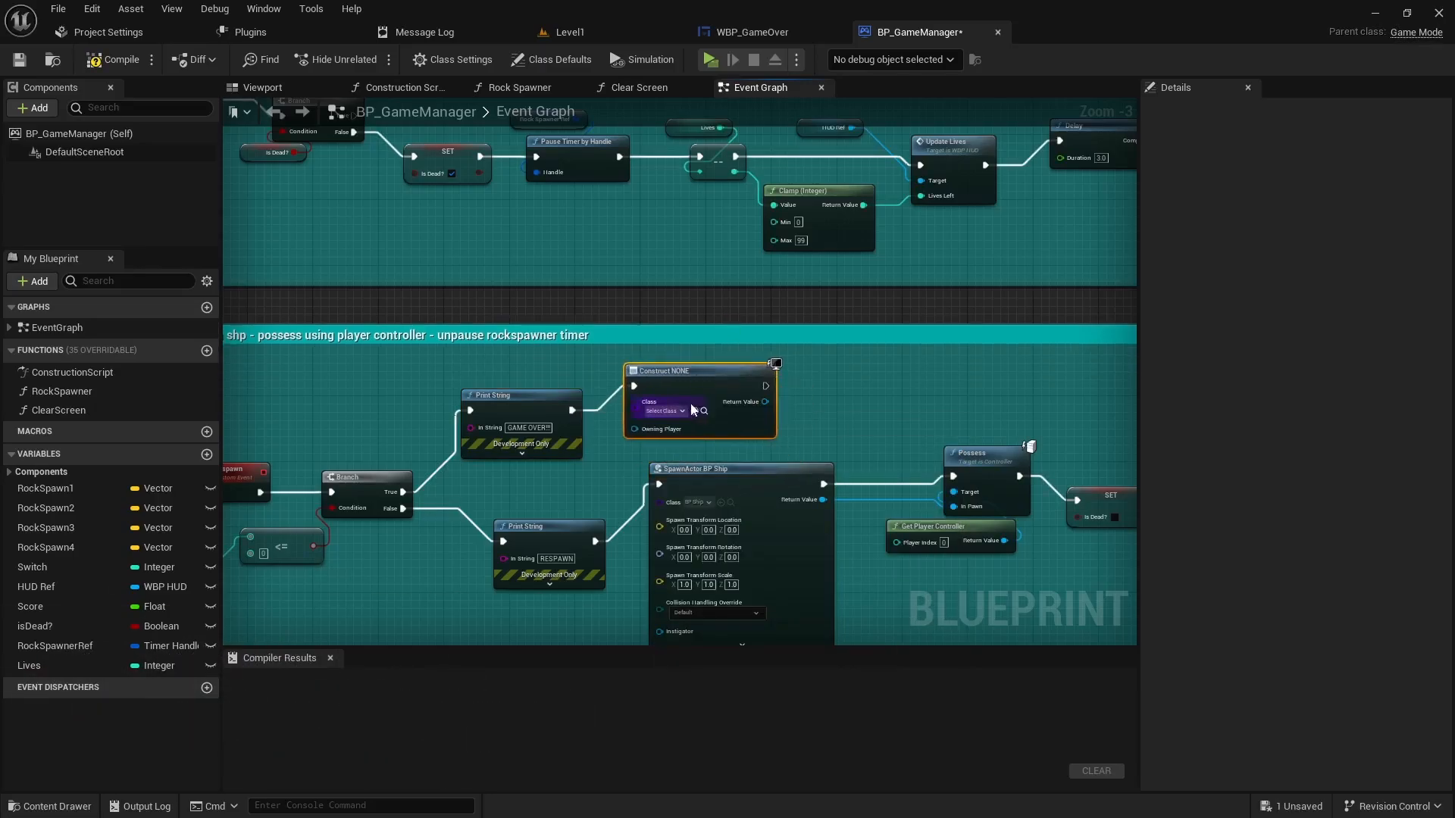
pyautogui.click(663, 411)
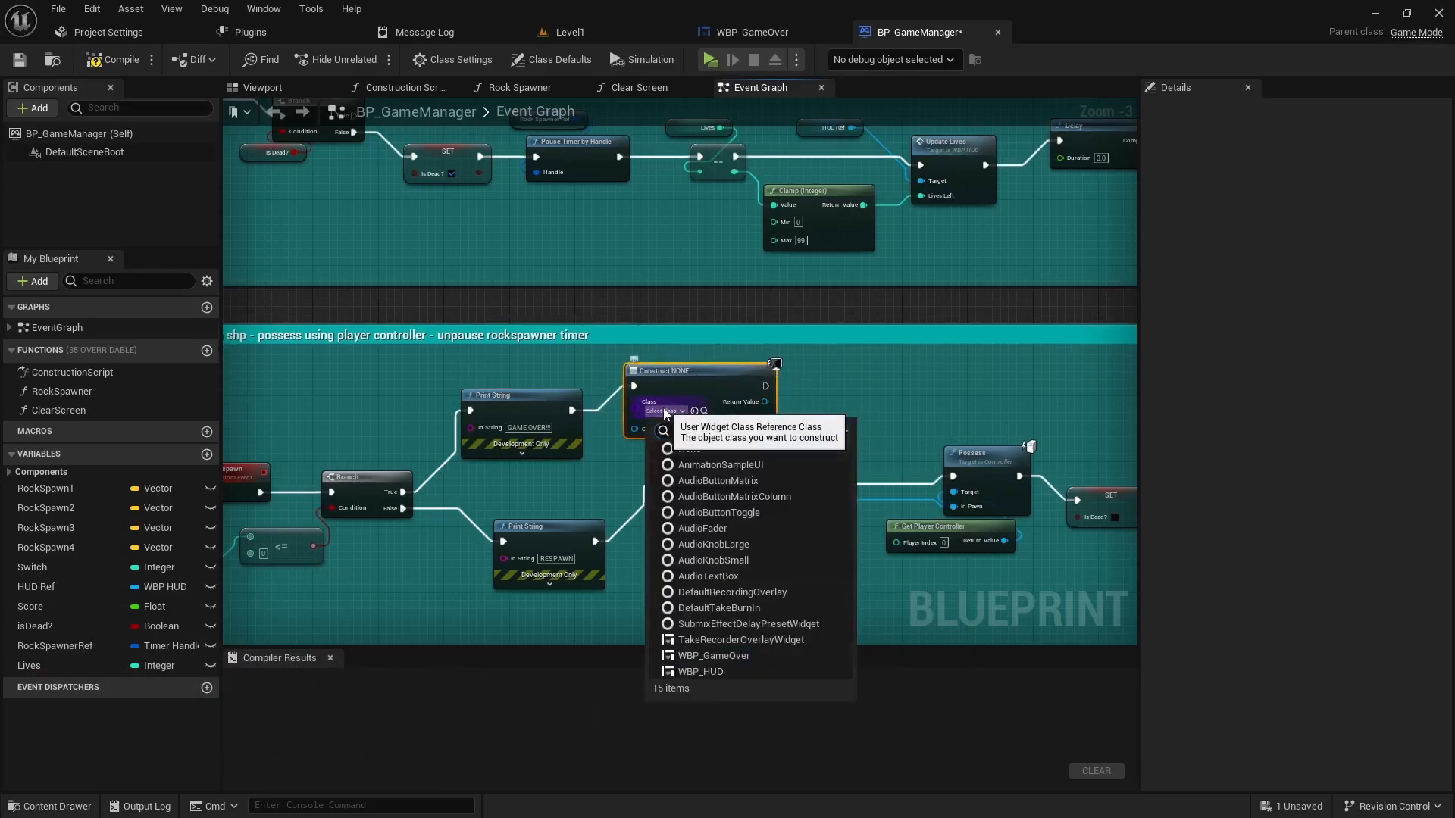
pyautogui.click(702, 657)
# - Feed the created widget's Return Value into a new Add to Viewport node
pyautogui.moveTo(826, 439); pyautogui.dragTo(673, 452, button='right')
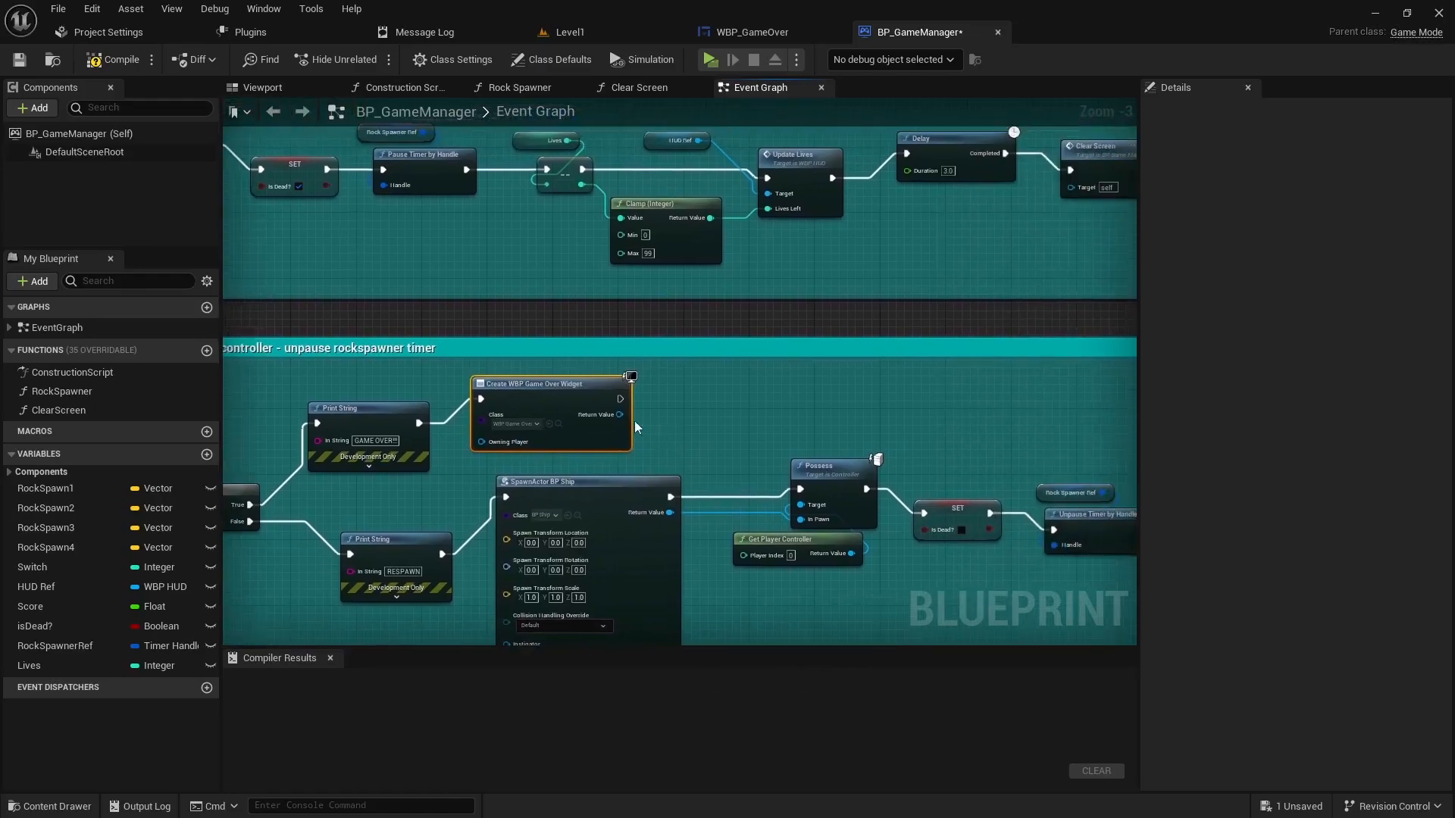
pyautogui.moveTo(620, 414); pyautogui.dragTo(676, 406)
pyautogui.write('add to vi')
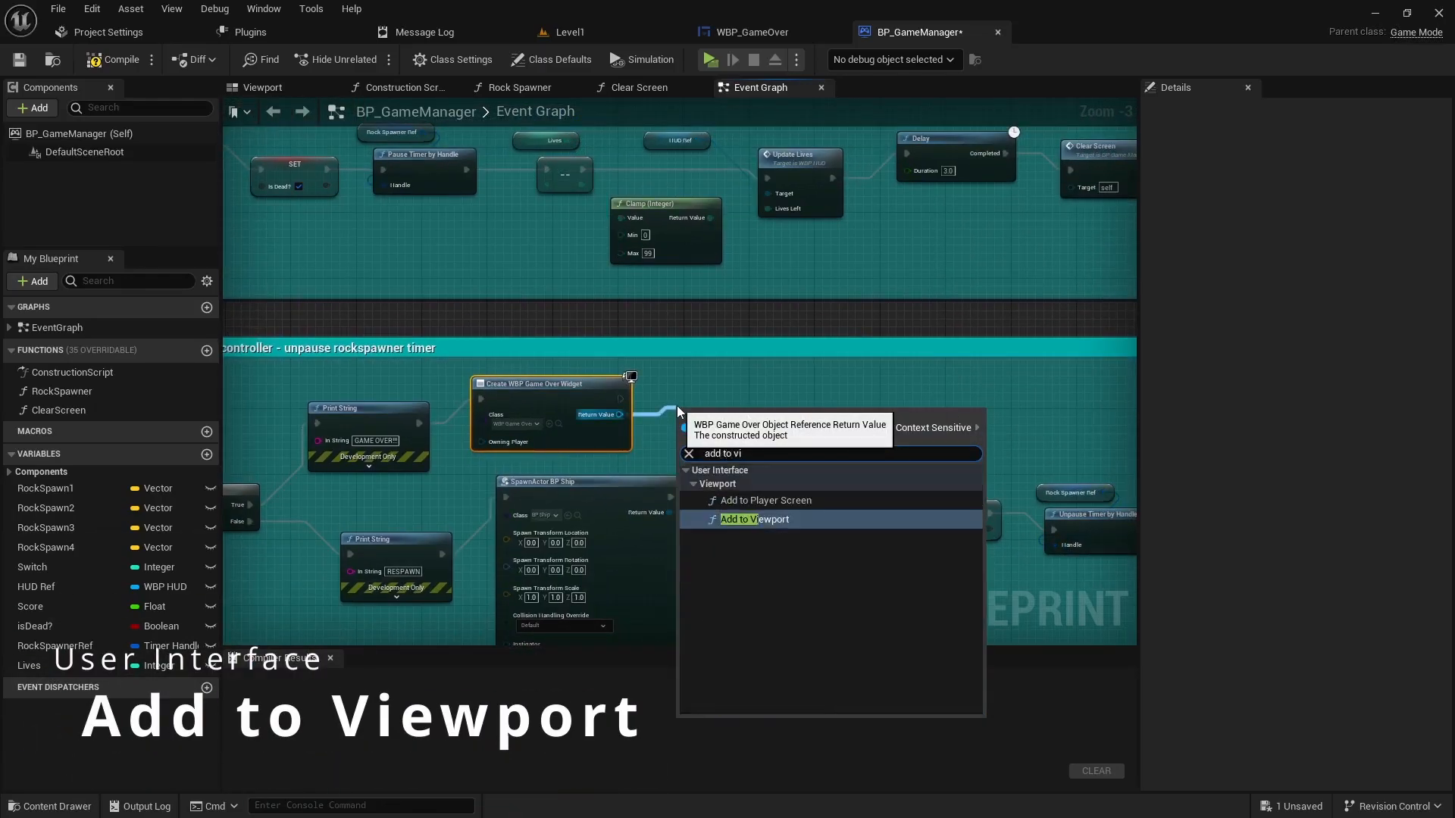
pyautogui.press('Return')
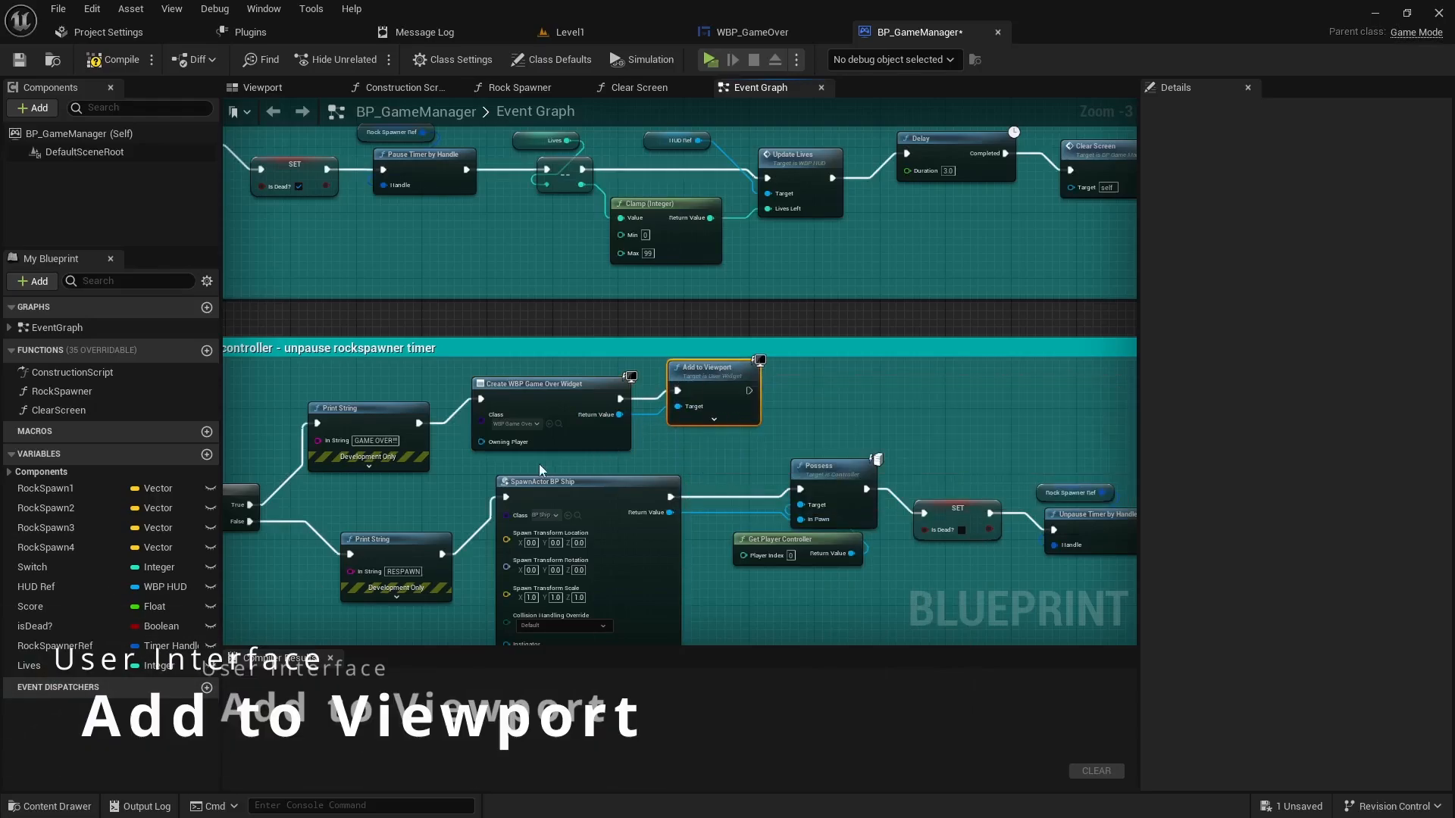
pyautogui.scroll(-1, 532, 462)
pyautogui.moveTo(475, 490); pyautogui.dragTo(584, 456, button='right')
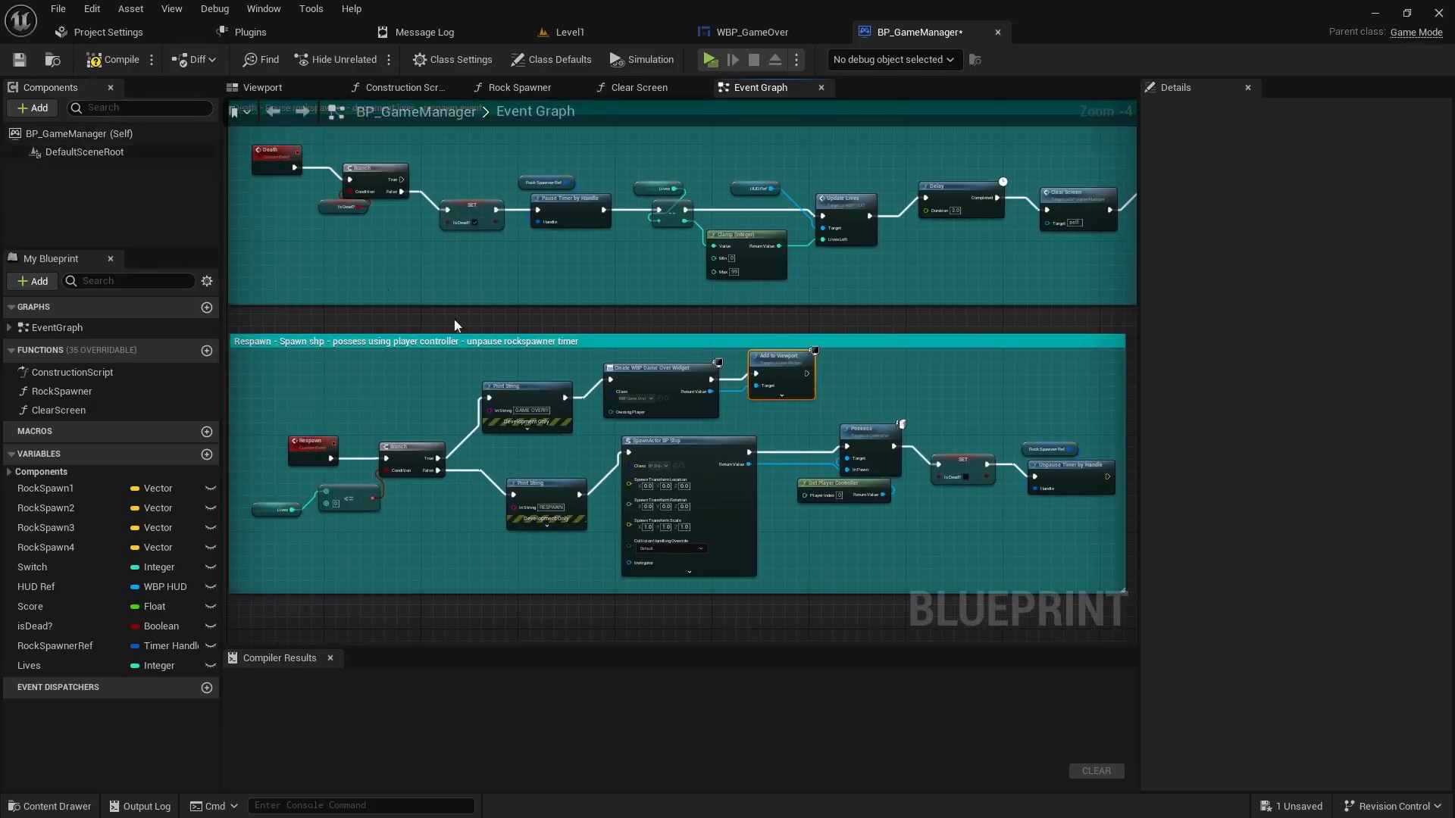
# - Delete the Clear Screen node after the Delay and tidy the Respawn node into the gap
pyautogui.moveTo(847, 372); pyautogui.dragTo(507, 467, button='right')
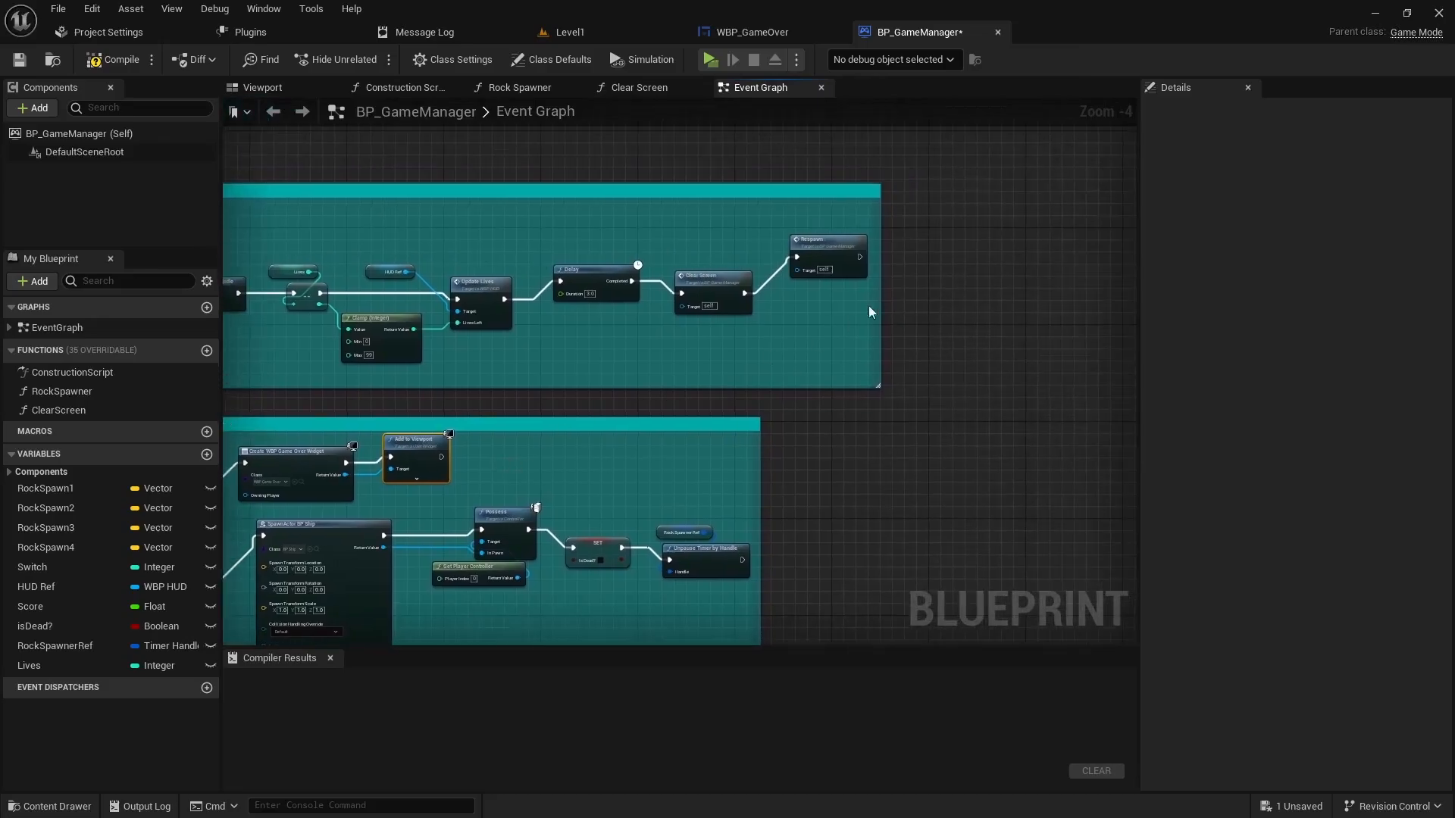
pyautogui.scroll(3, 688, 330)
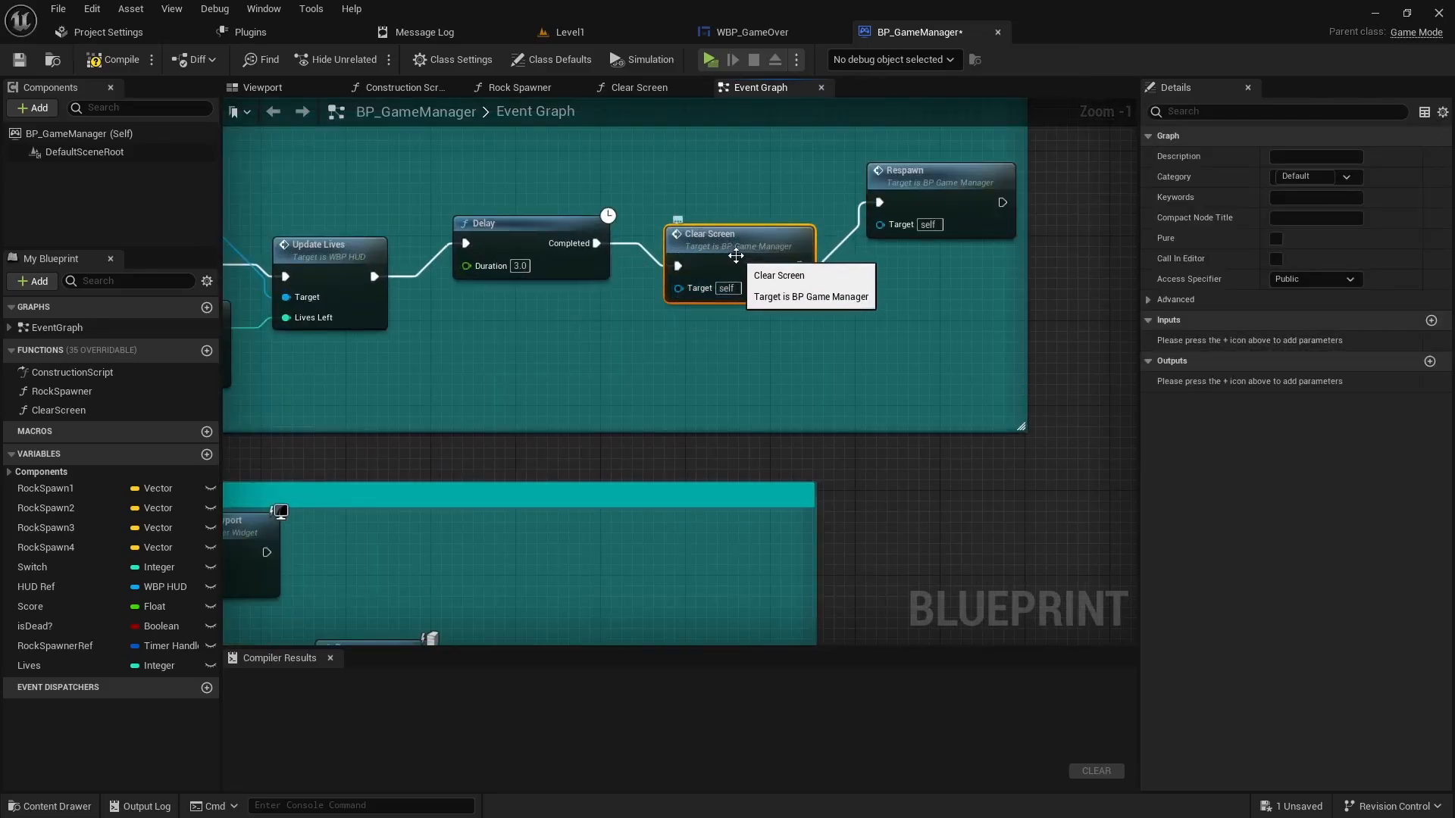
pyautogui.press('Delete')
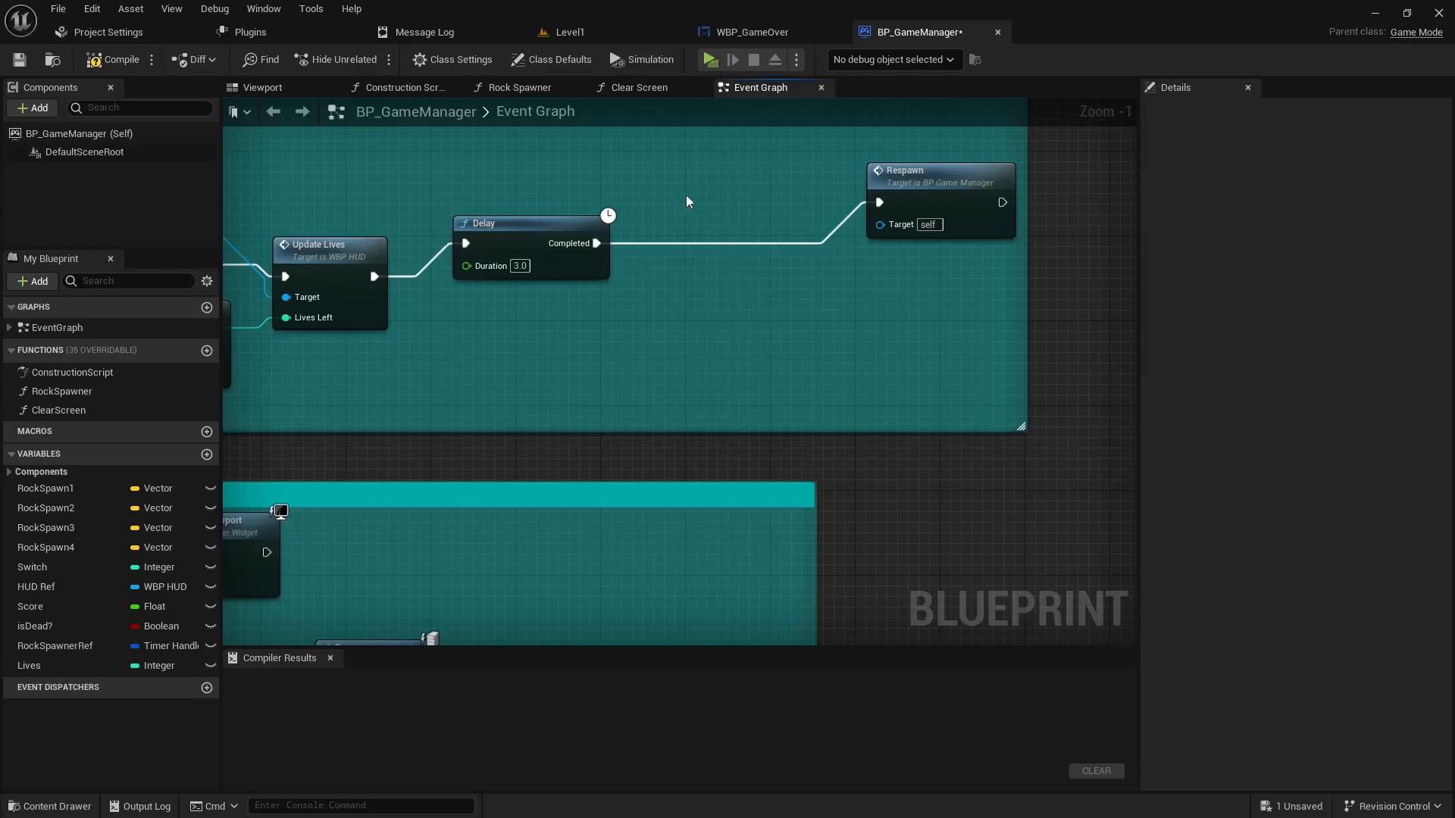
pyautogui.moveTo(928, 190); pyautogui.dragTo(770, 272)
pyautogui.moveTo(529, 379); pyautogui.dragTo(769, 301, button='right')
pyautogui.scroll(-1, 650, 399)
pyautogui.moveTo(547, 479); pyautogui.dragTo(837, 351, button='right')
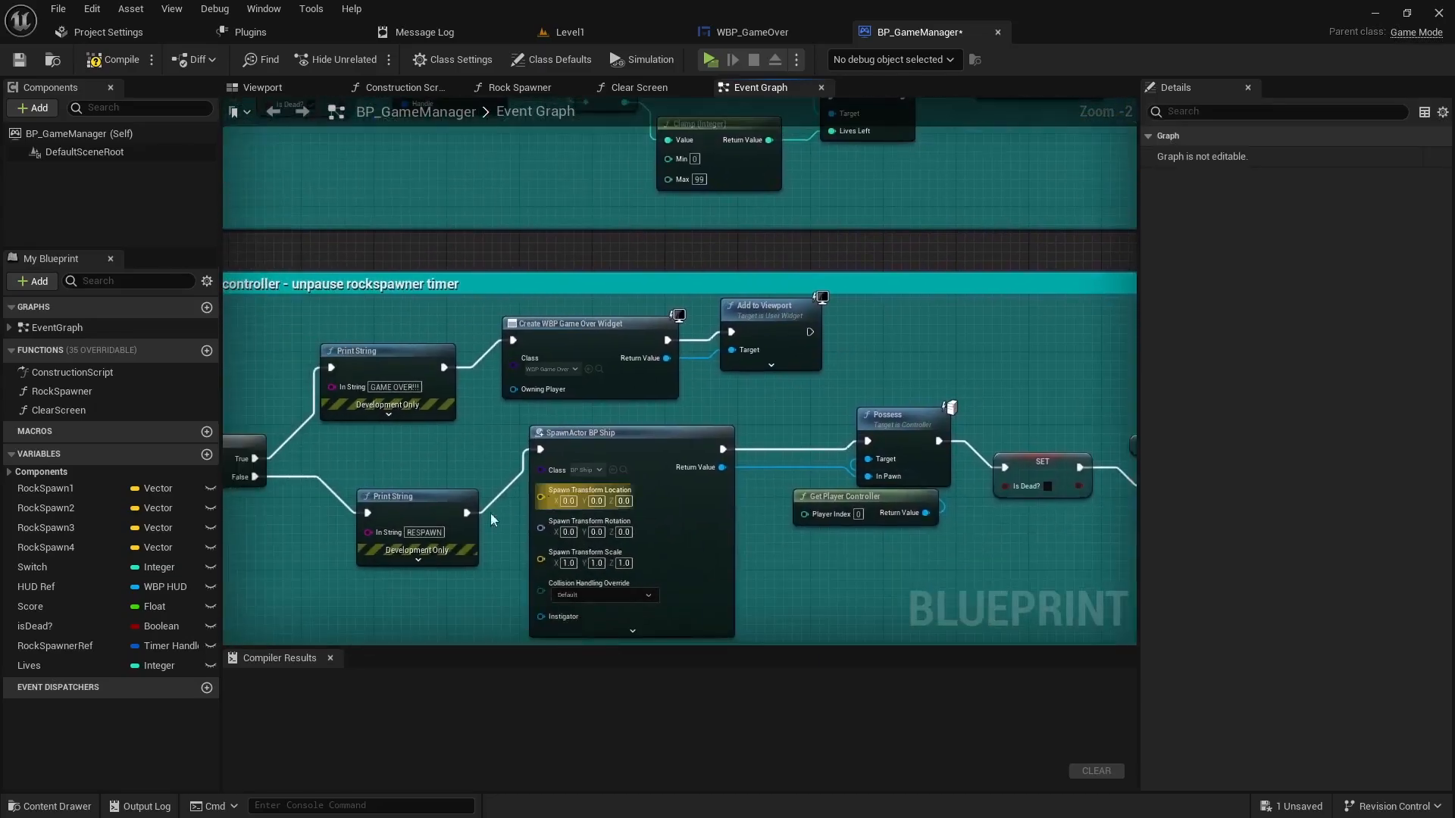
pyautogui.moveTo(388, 509); pyautogui.dragTo(715, 385, button='right')
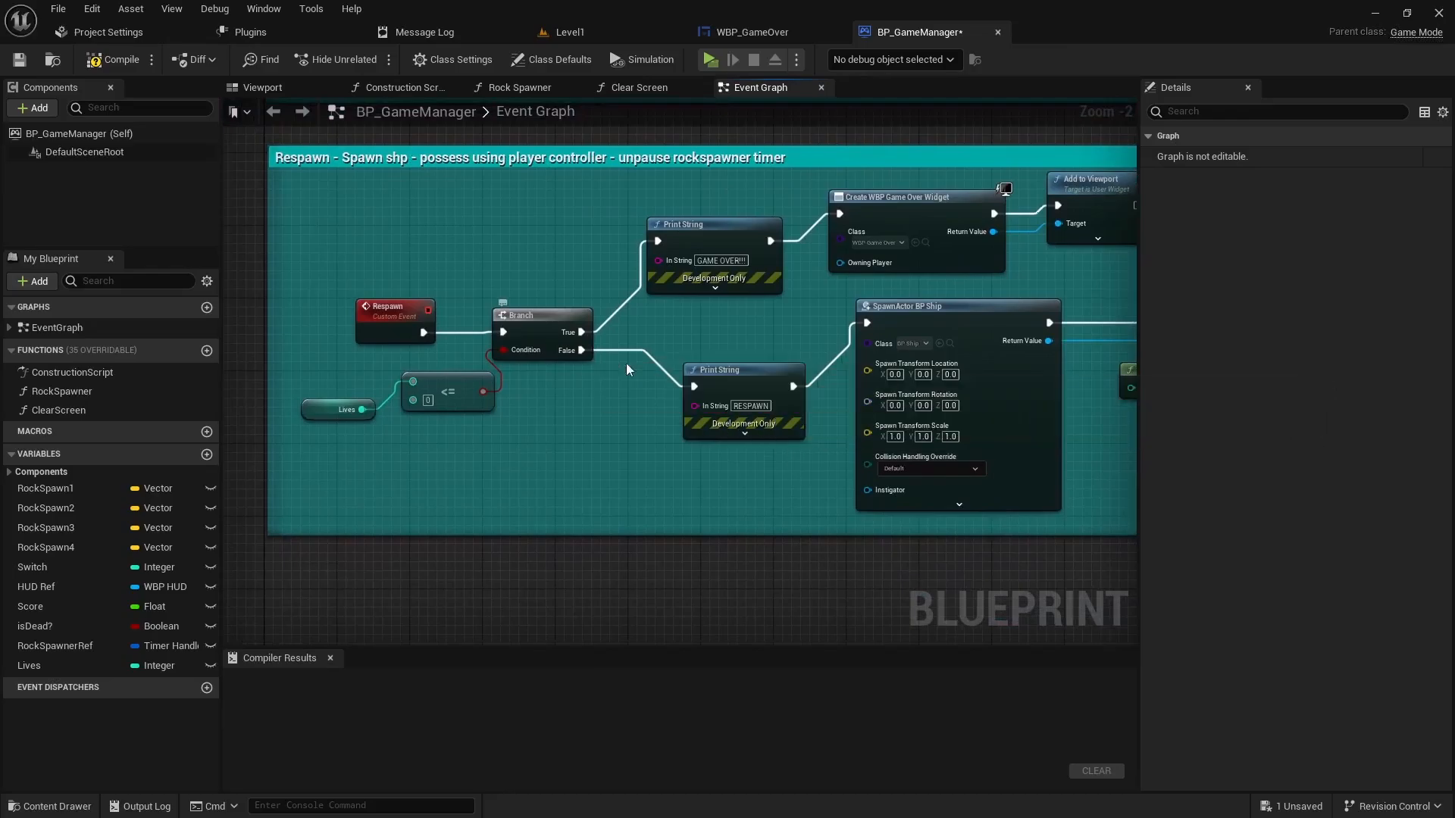
# - Replace the RESPAWN Print String with a Clear Screen on Branch False, then play-test the game
pyautogui.moveTo(741, 371); pyautogui.dragTo(715, 379)
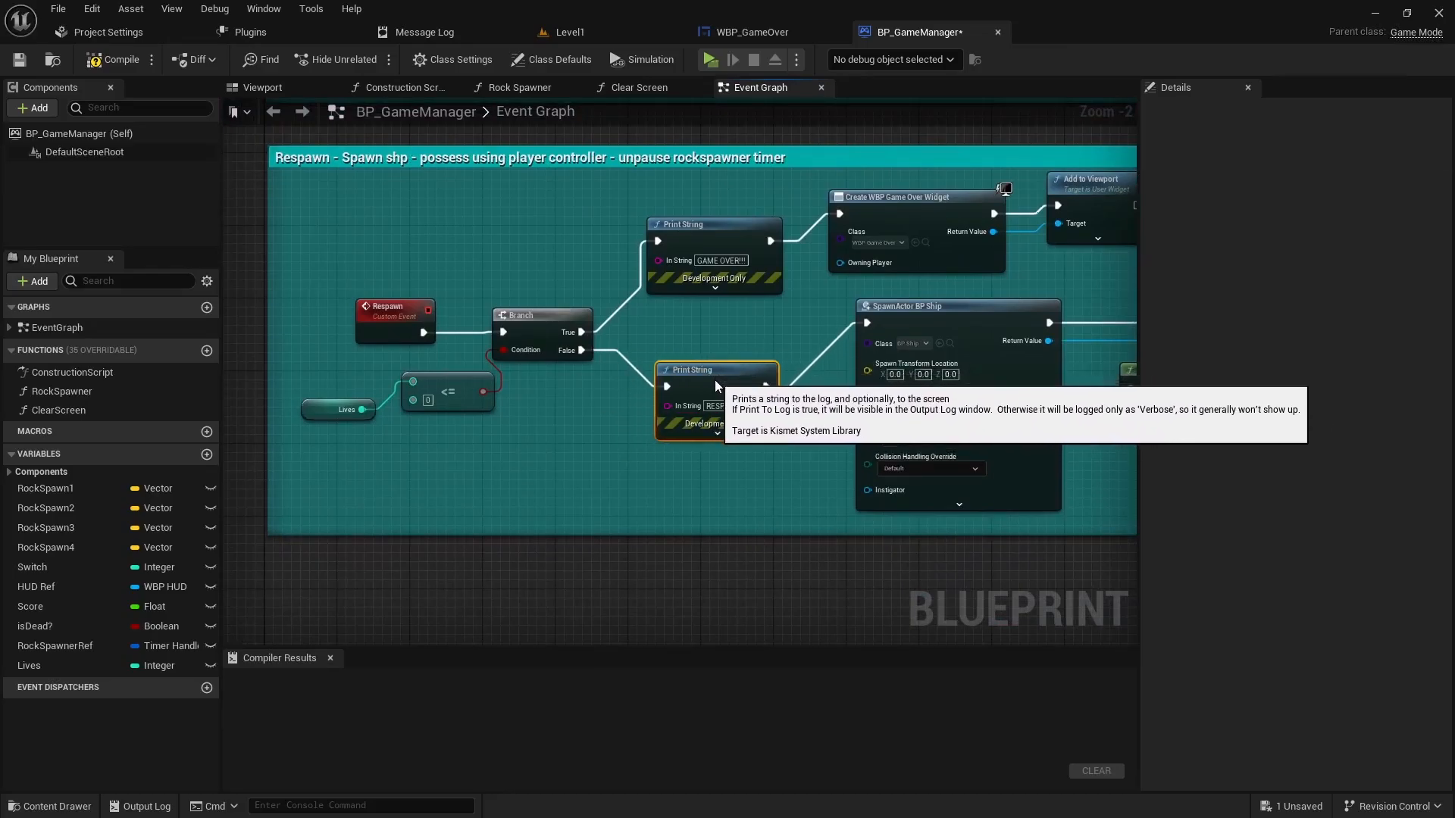
pyautogui.press('Delete')
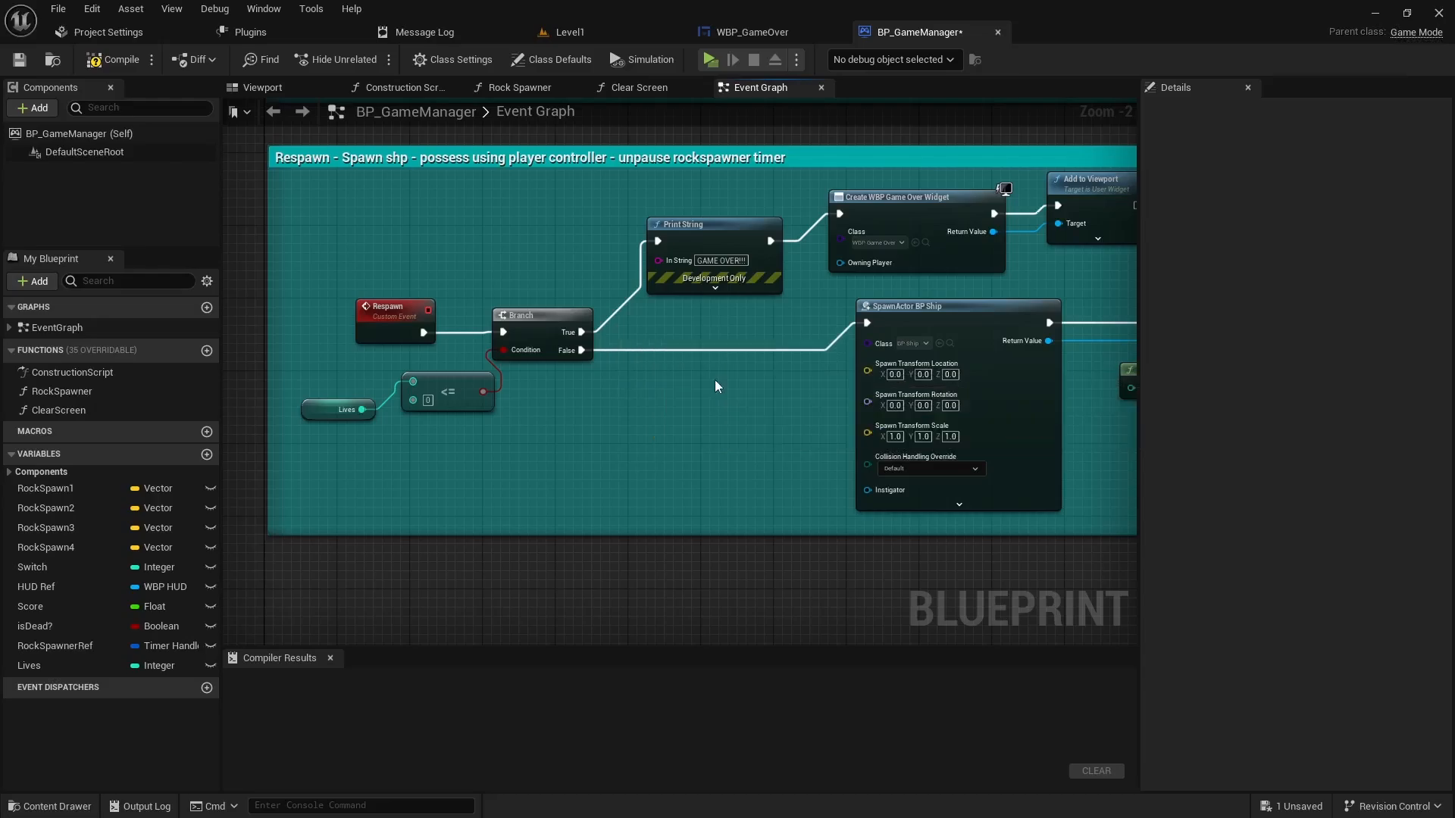
pyautogui.moveTo(680, 394); pyautogui.dragTo(680, 394)
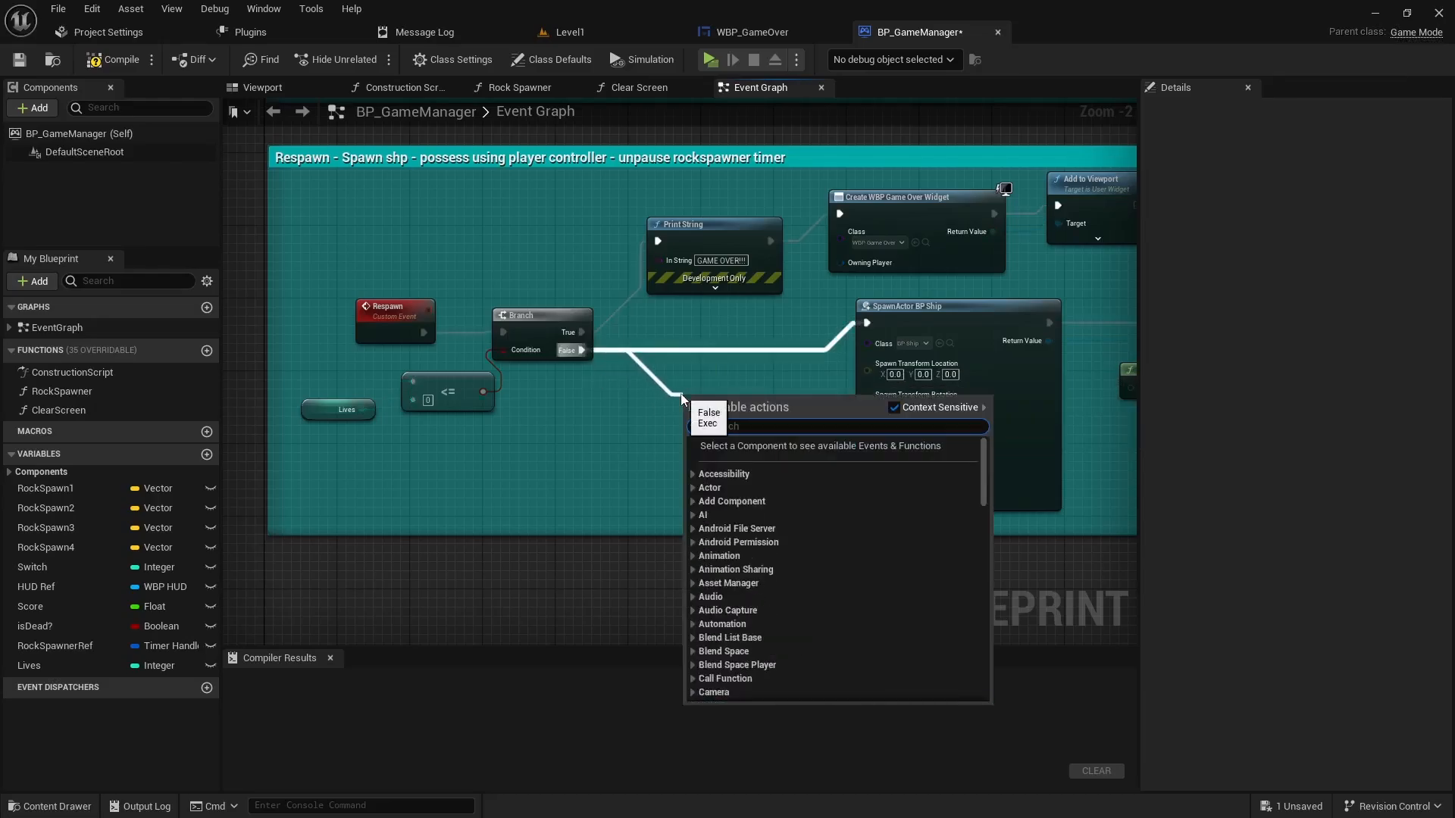
pyautogui.write('clear screen')
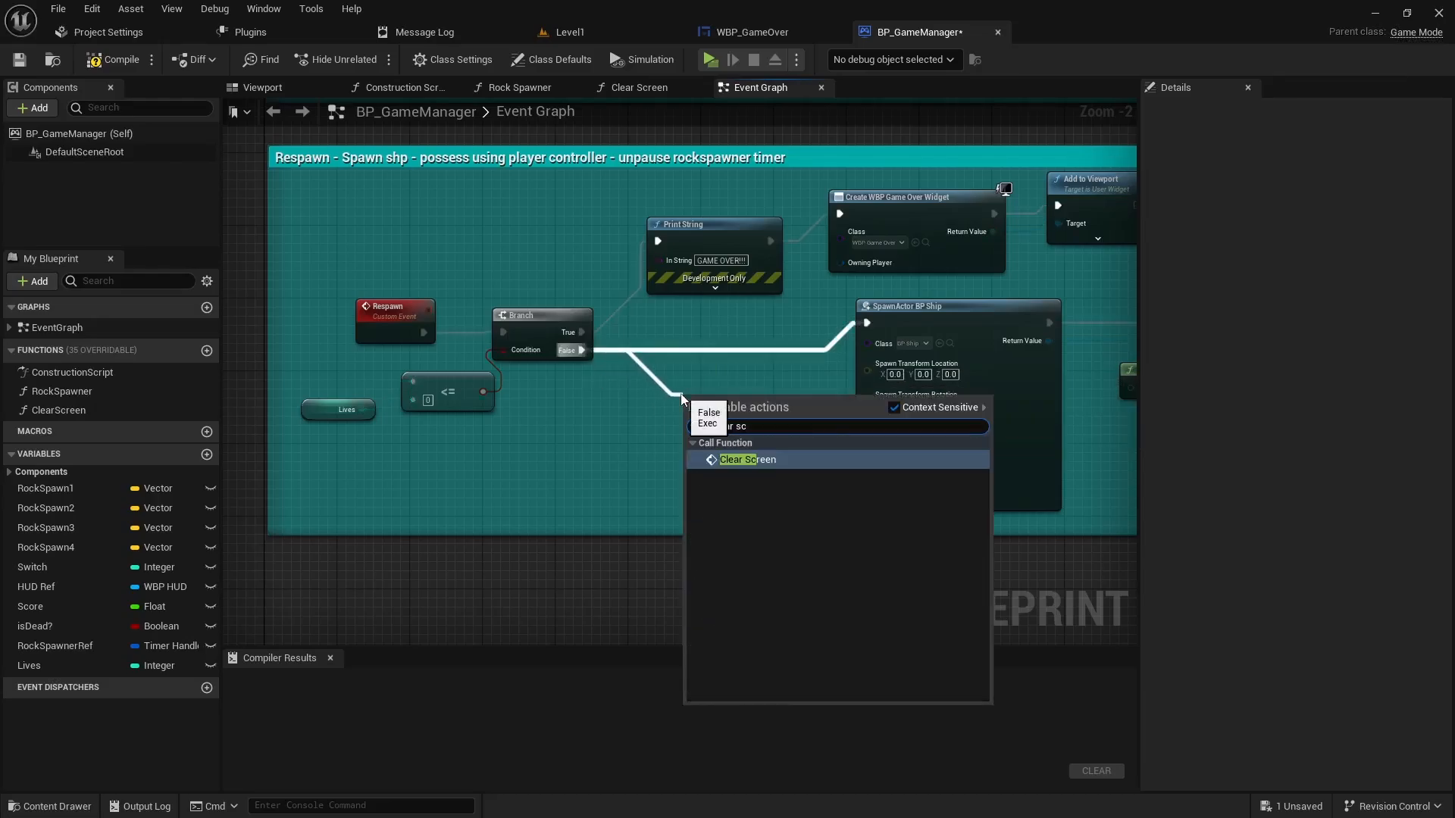
pyautogui.press('Return')
pyautogui.moveTo(724, 405); pyautogui.dragTo(724, 369)
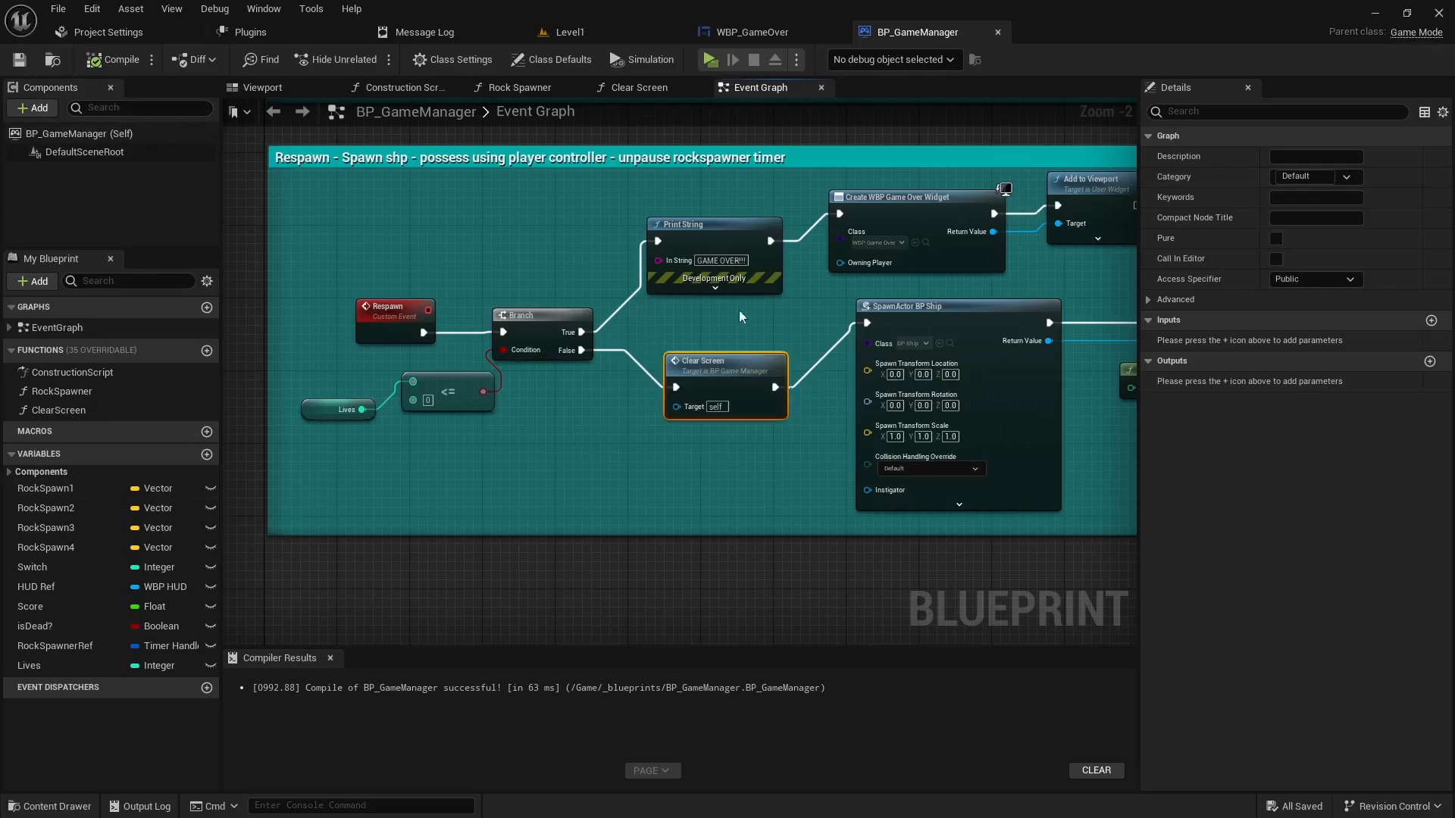
pyautogui.click(711, 59)
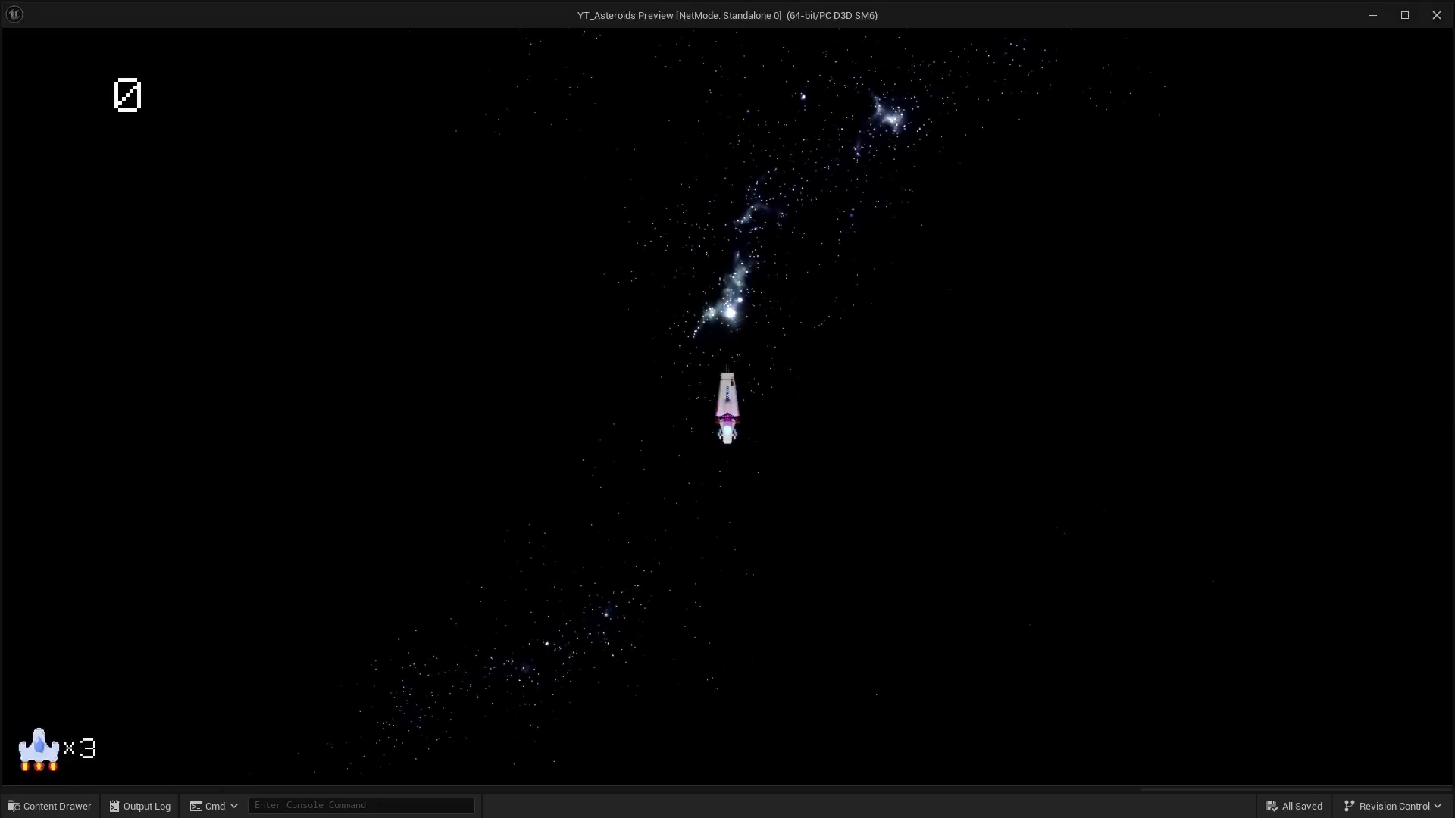
pyautogui.press('a')
pyautogui.press('d')
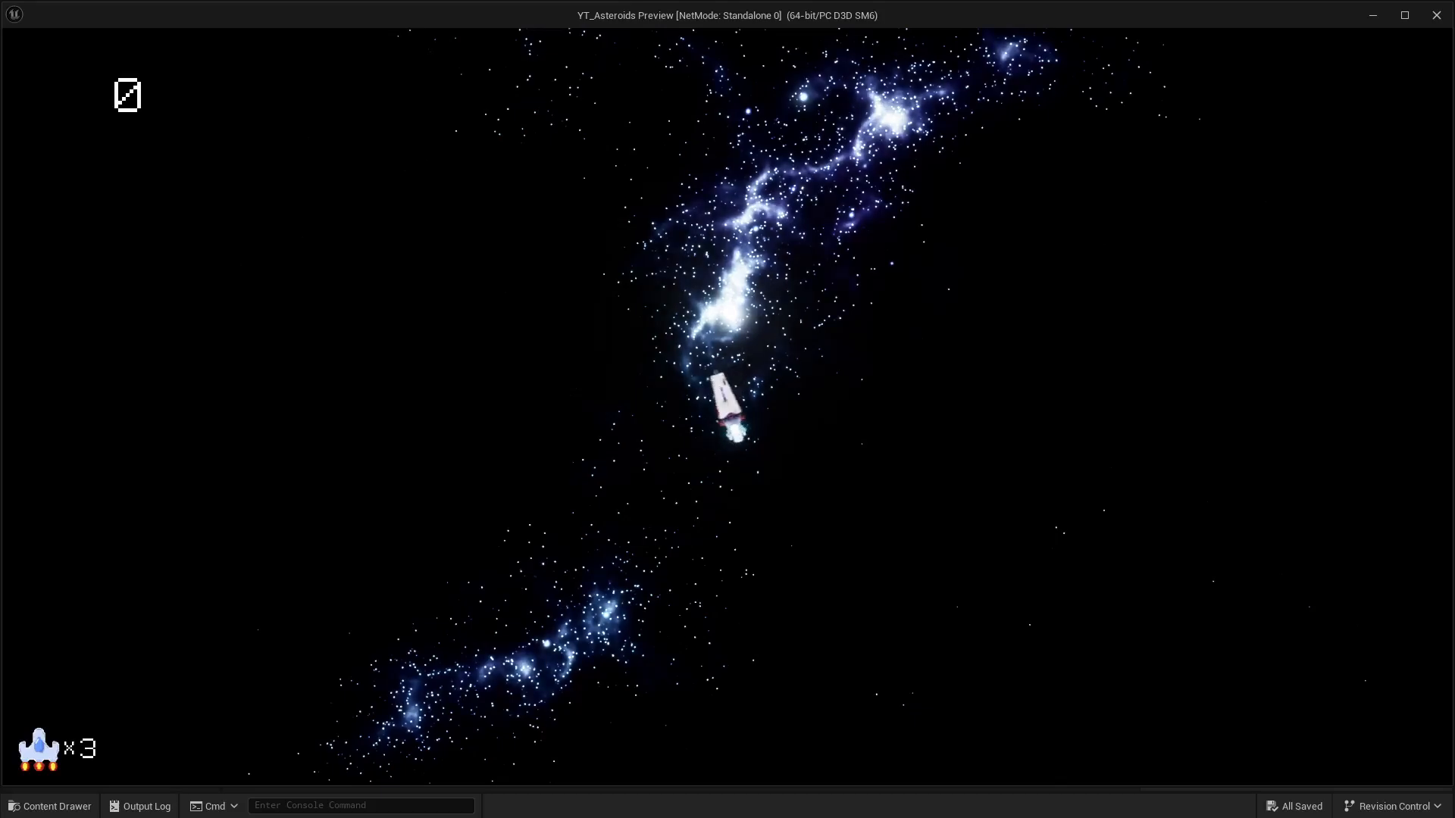
pyautogui.press('a')
pyautogui.press('w')
pyautogui.press('d')
pyautogui.press('space')
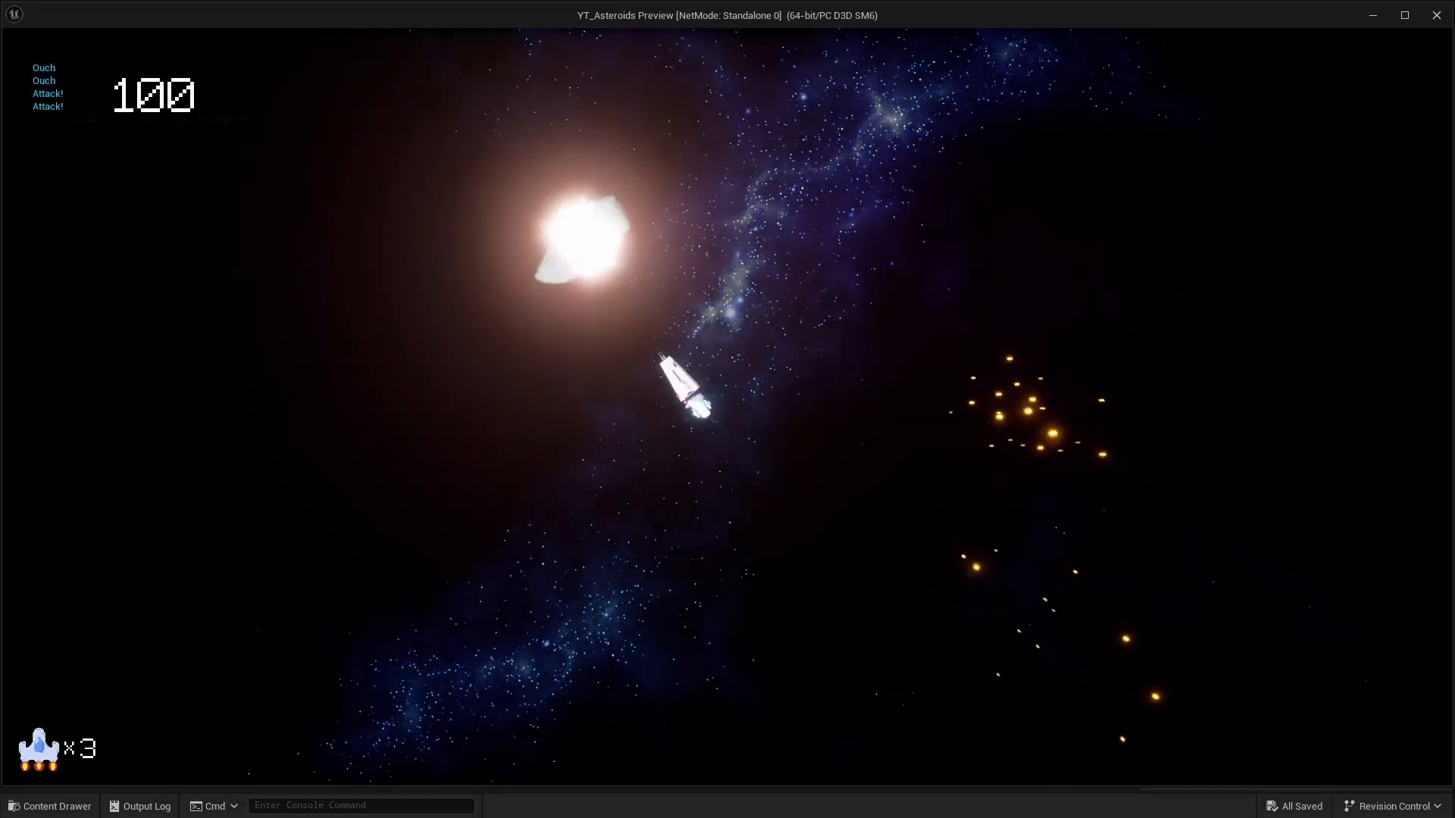
pyautogui.press('d')
pyautogui.press('space')
pyautogui.press('a')
pyautogui.press('d')
pyautogui.press('space')
pyautogui.press('a')
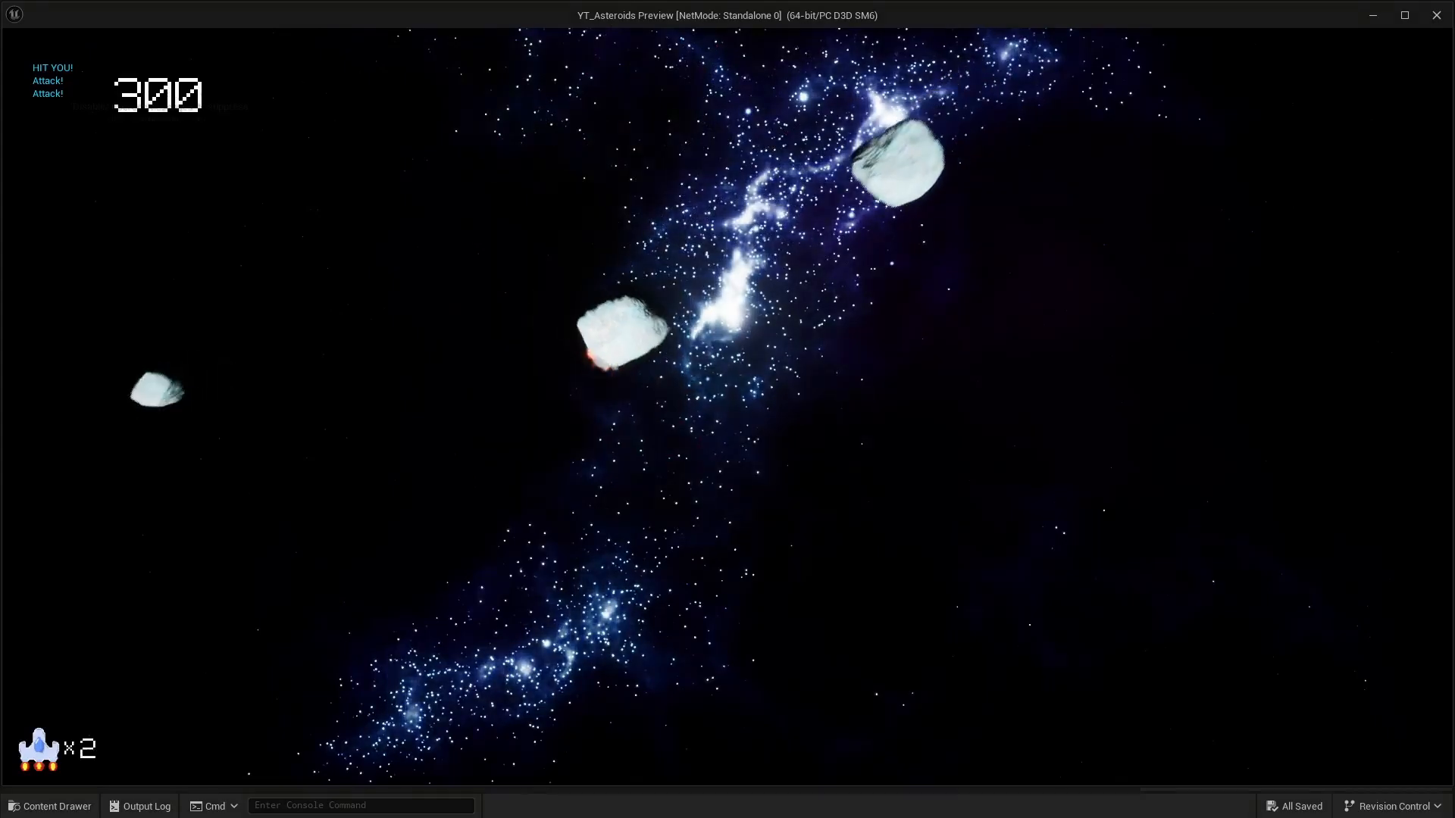
pyautogui.press('space')
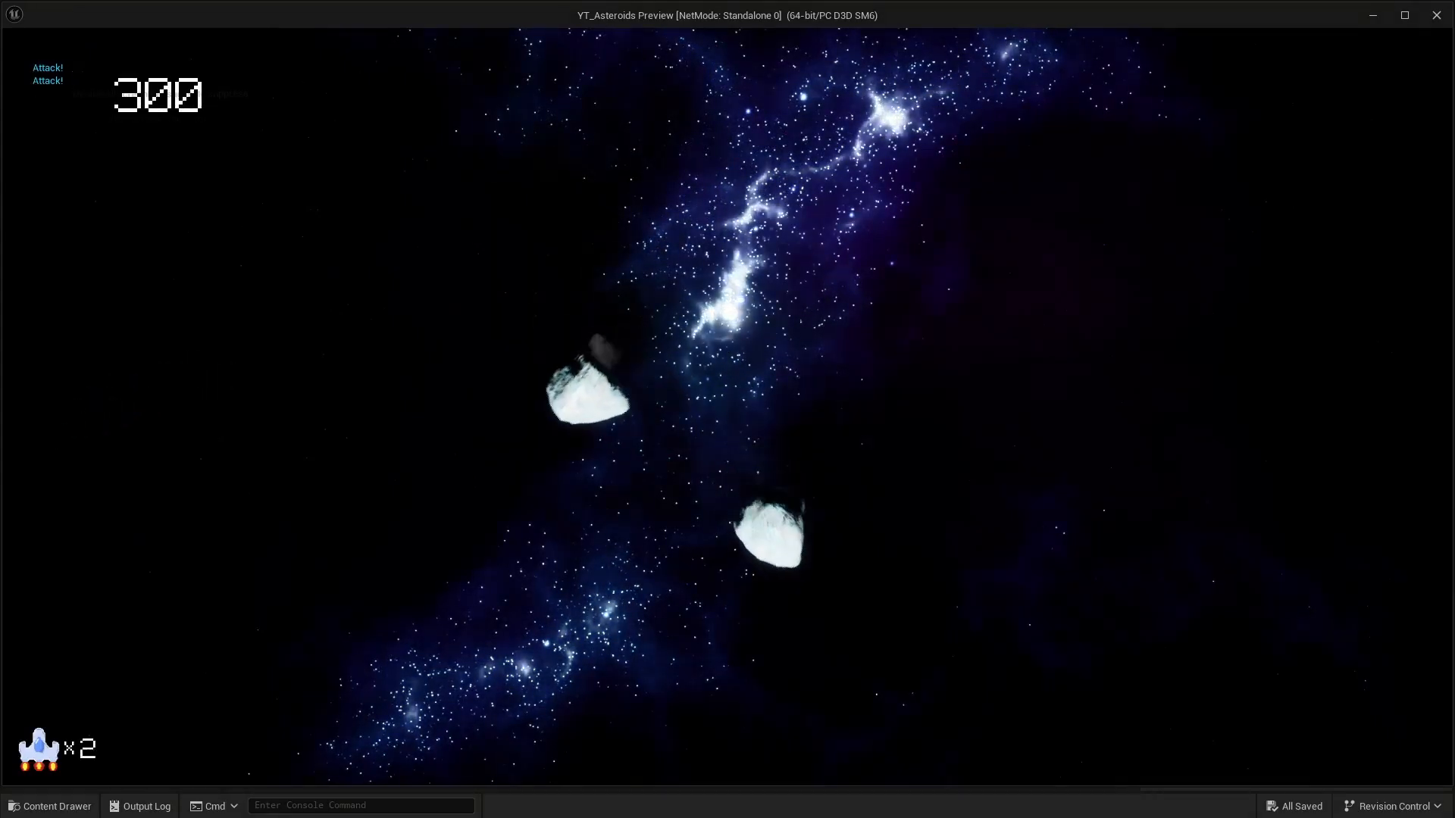
pyautogui.press('d')
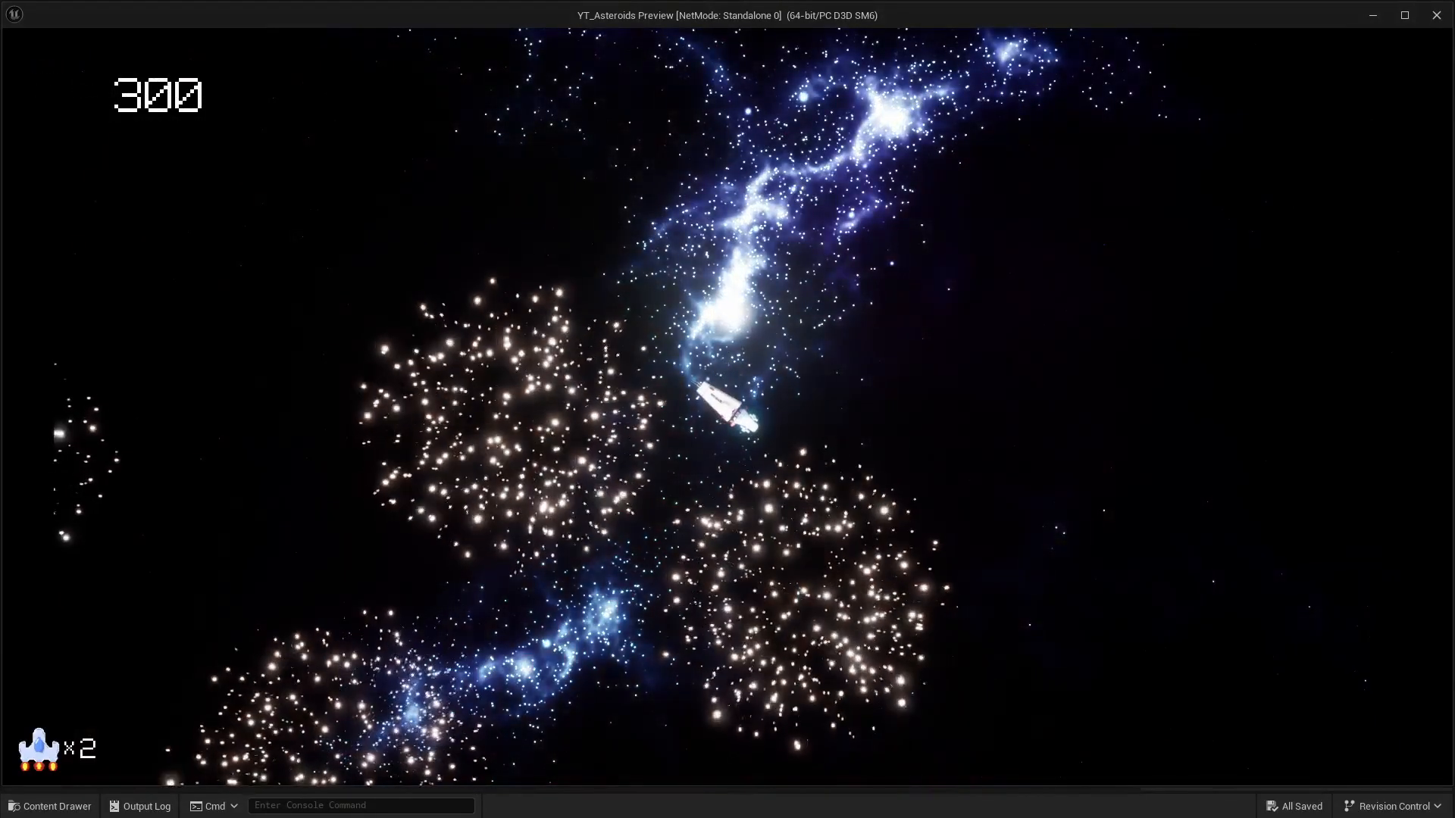
pyautogui.press('d')
pyautogui.press('a')
pyautogui.press('space')
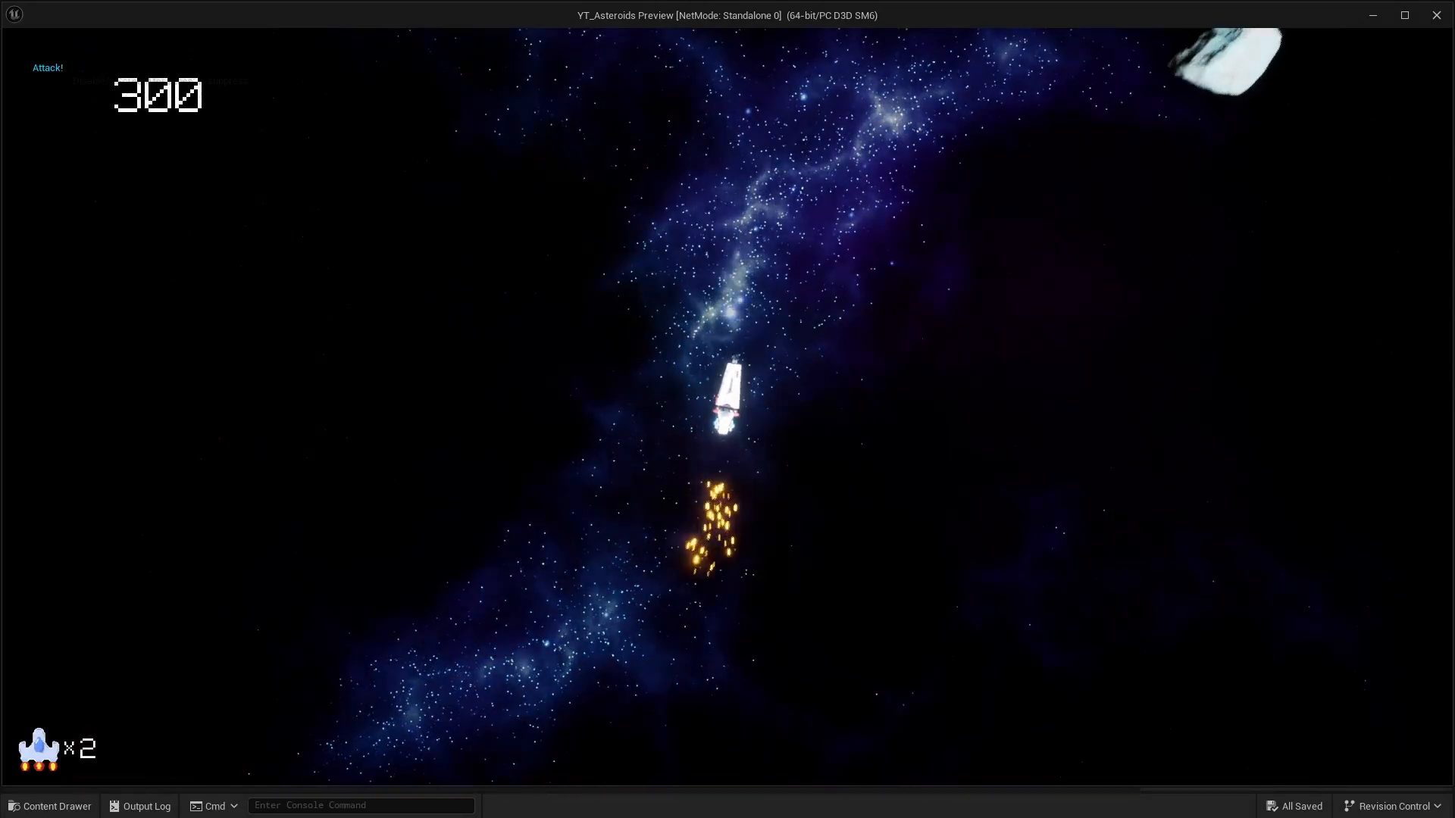
pyautogui.press('d')
pyautogui.press('space')
pyautogui.press('d')
pyautogui.press('space')
pyautogui.press('d')
pyautogui.press('w')
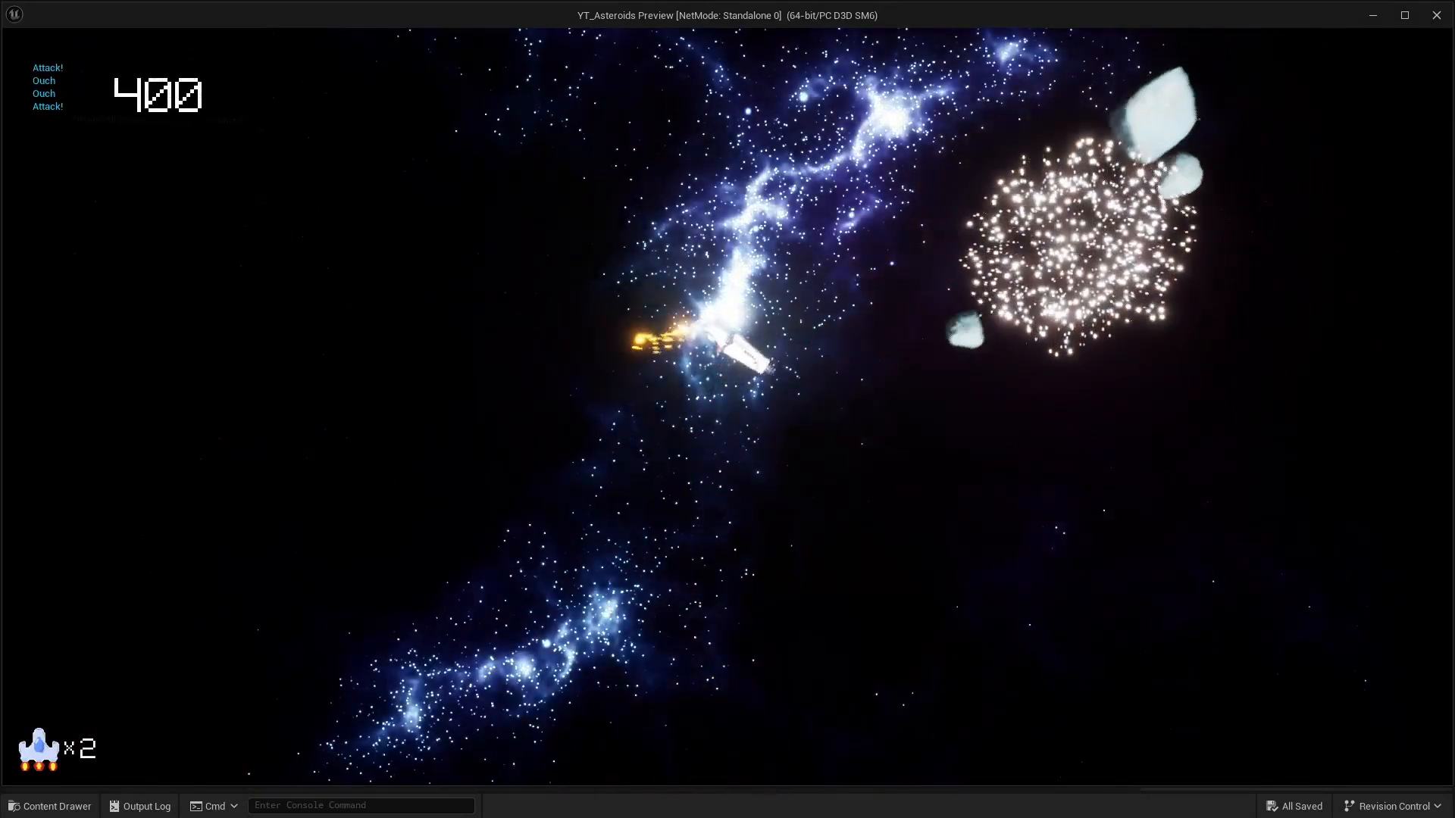
pyautogui.press('space')
pyautogui.press('w')
pyautogui.press('space')
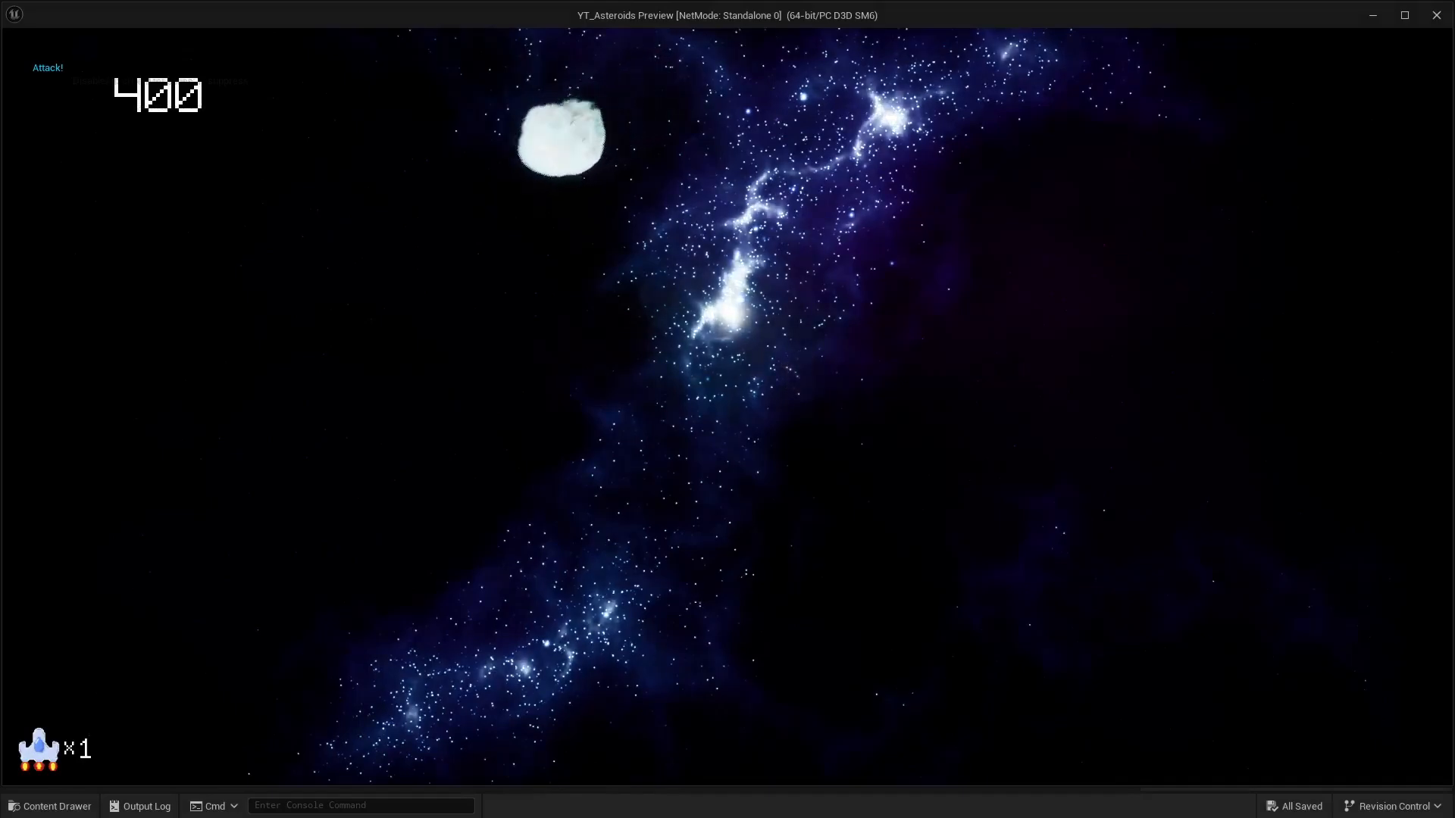
pyautogui.press('a')
pyautogui.press('d')
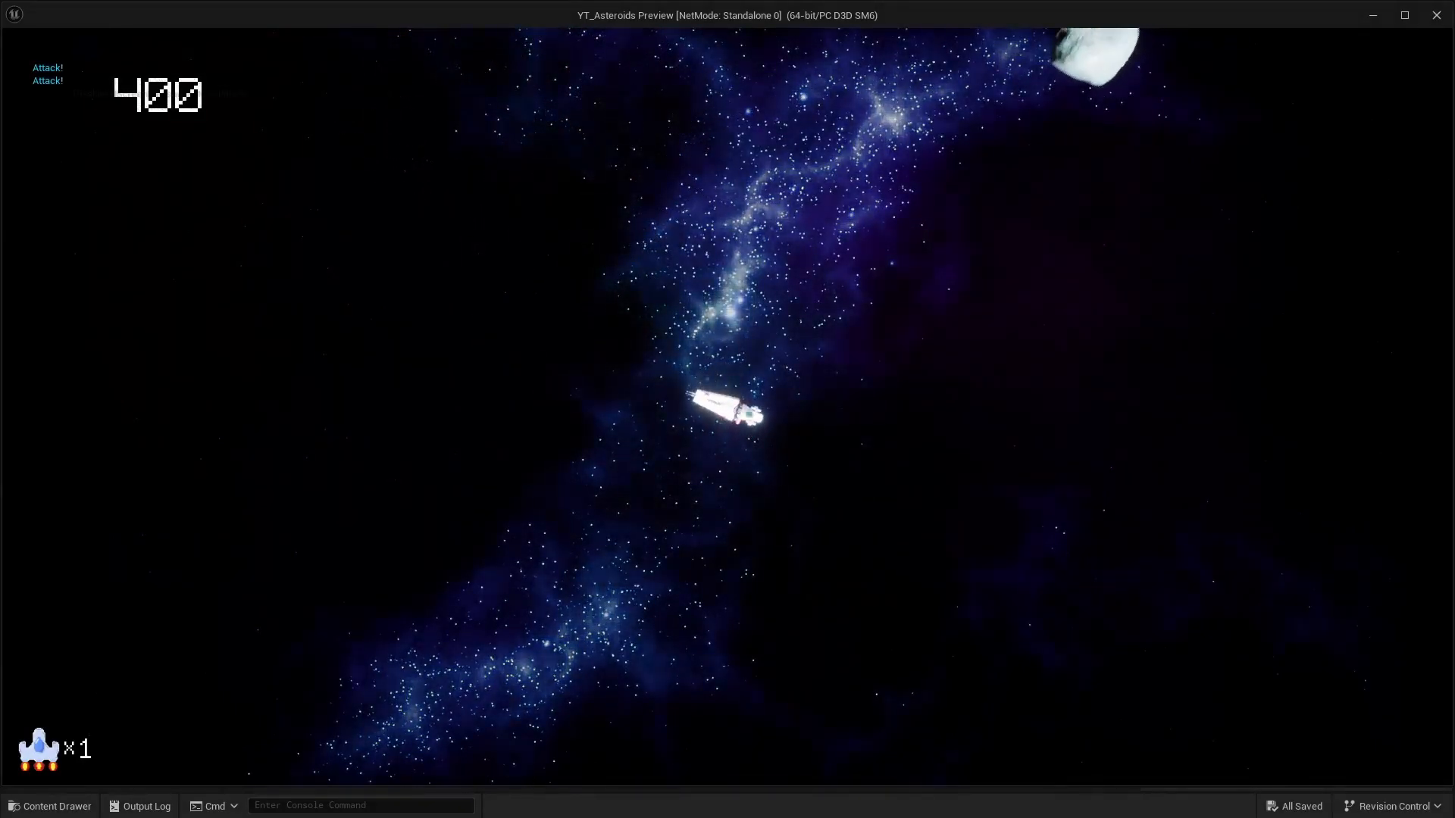
pyautogui.press('a')
pyautogui.press('space')
pyautogui.press('w')
pyautogui.press('d')
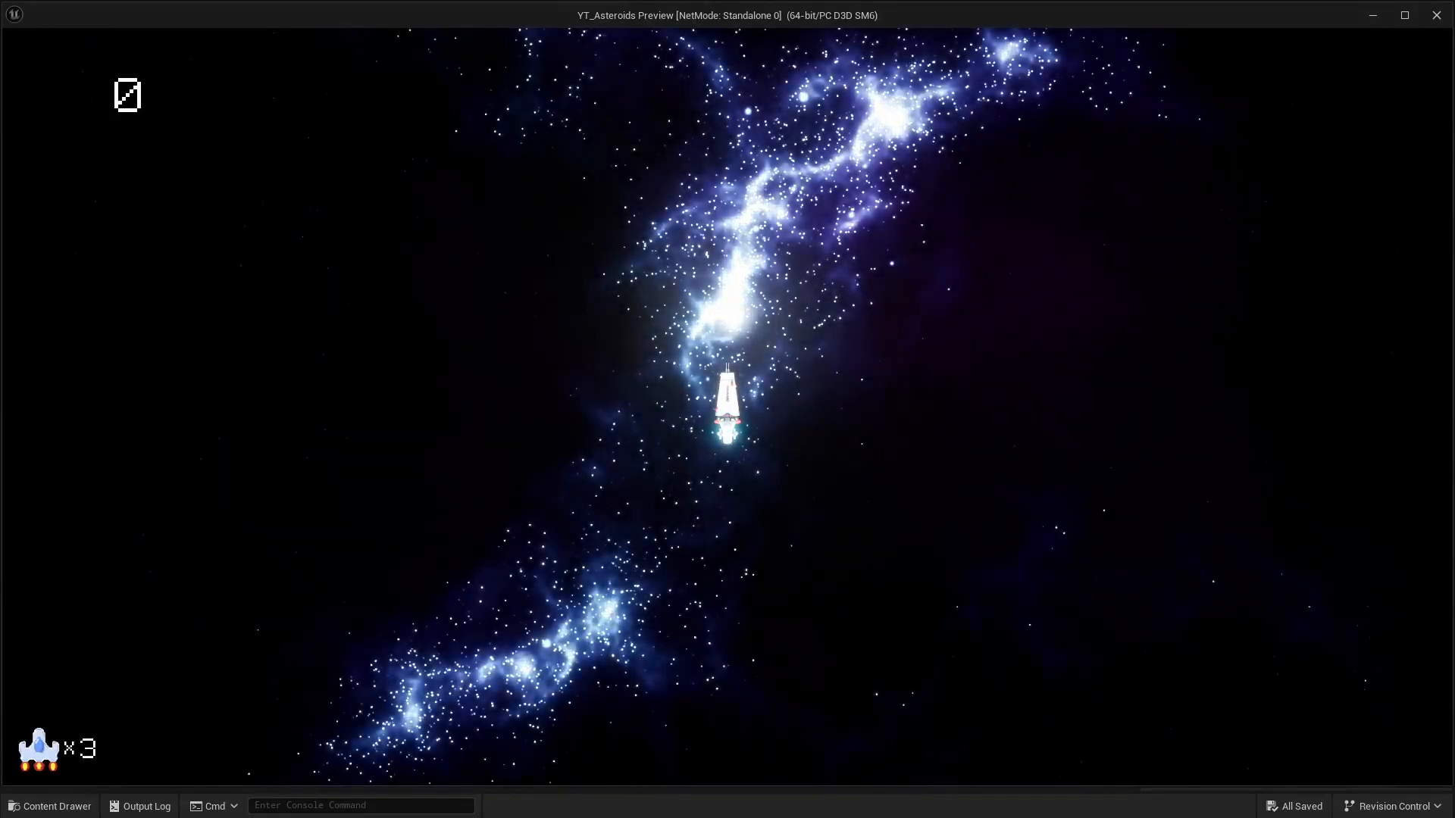
# - Assign M_UFO to Element 0 and MI_UFO to Element 1 on the UFO_Enemy mesh
pyautogui.press('space')
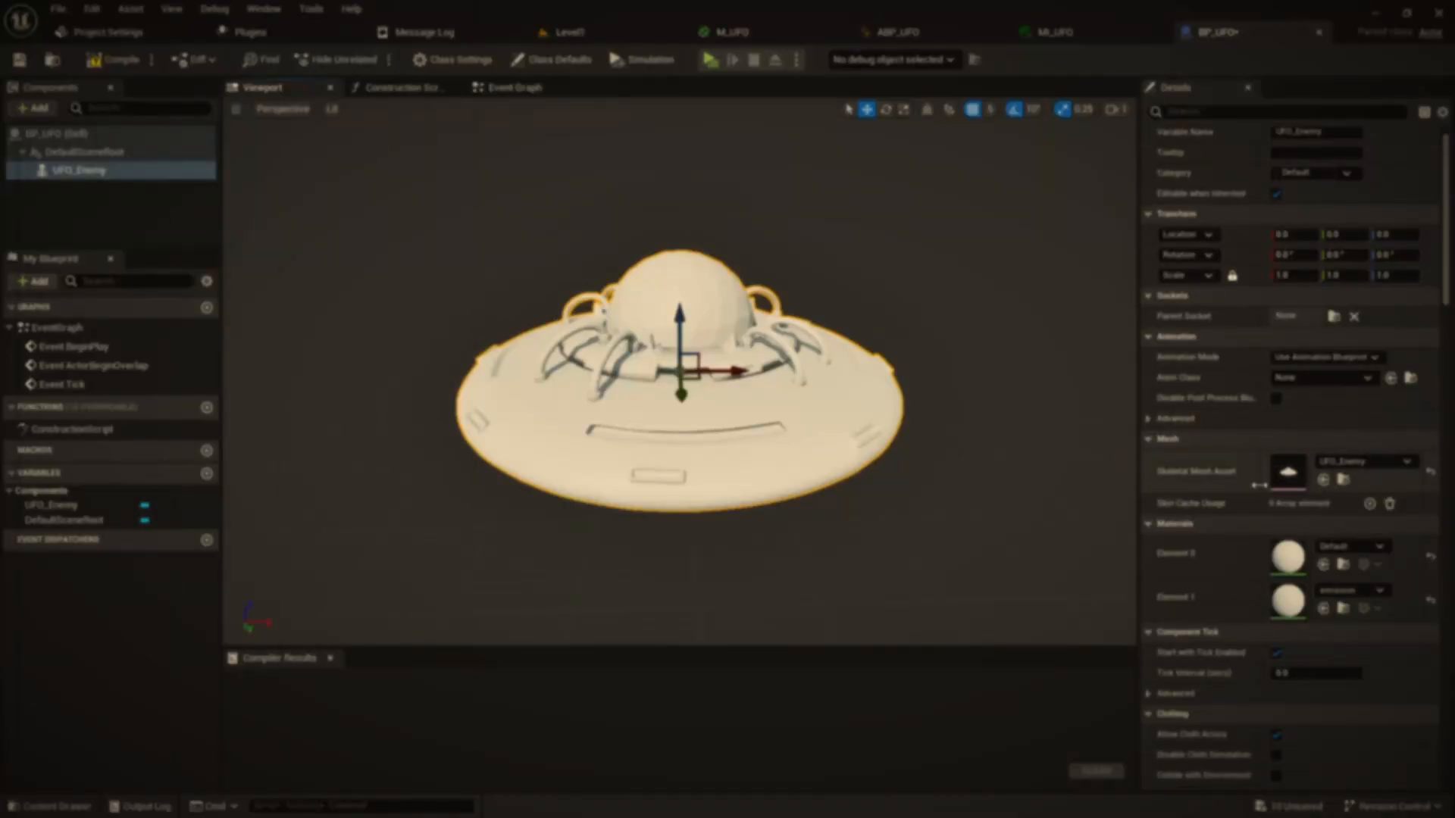
pyautogui.click(1353, 549)
pyautogui.write('m_ufo')
pyautogui.click(1301, 366)
pyautogui.scroll(-3, 867, 477)
pyautogui.moveTo(867, 477); pyautogui.dragTo(894, 455)
pyautogui.click(1335, 596)
pyautogui.click(1260, 477)
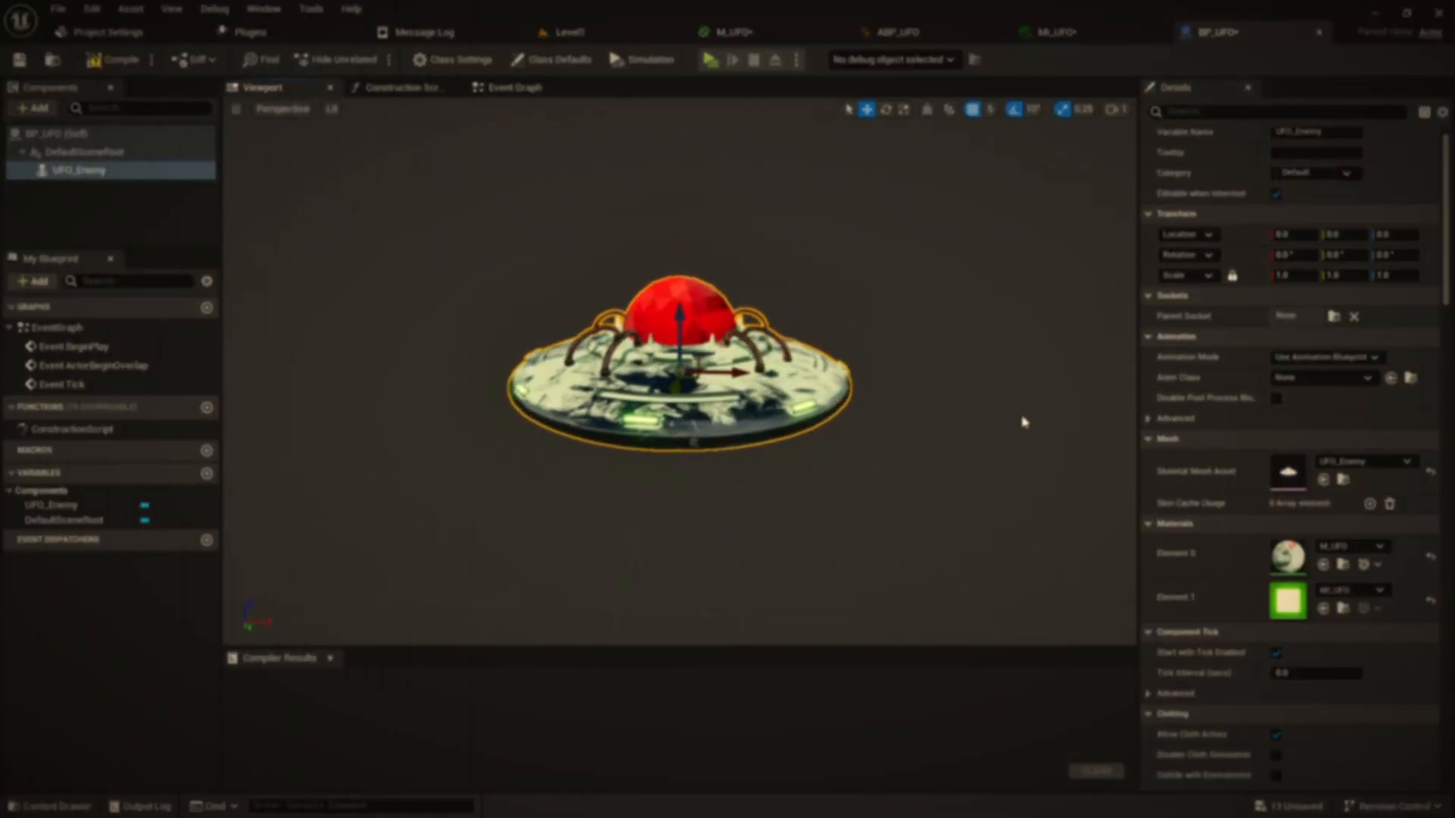
# - Set the Anim Class to ABP_UFO, compile and save BP_UFO, then add a new component
pyautogui.click(1322, 379)
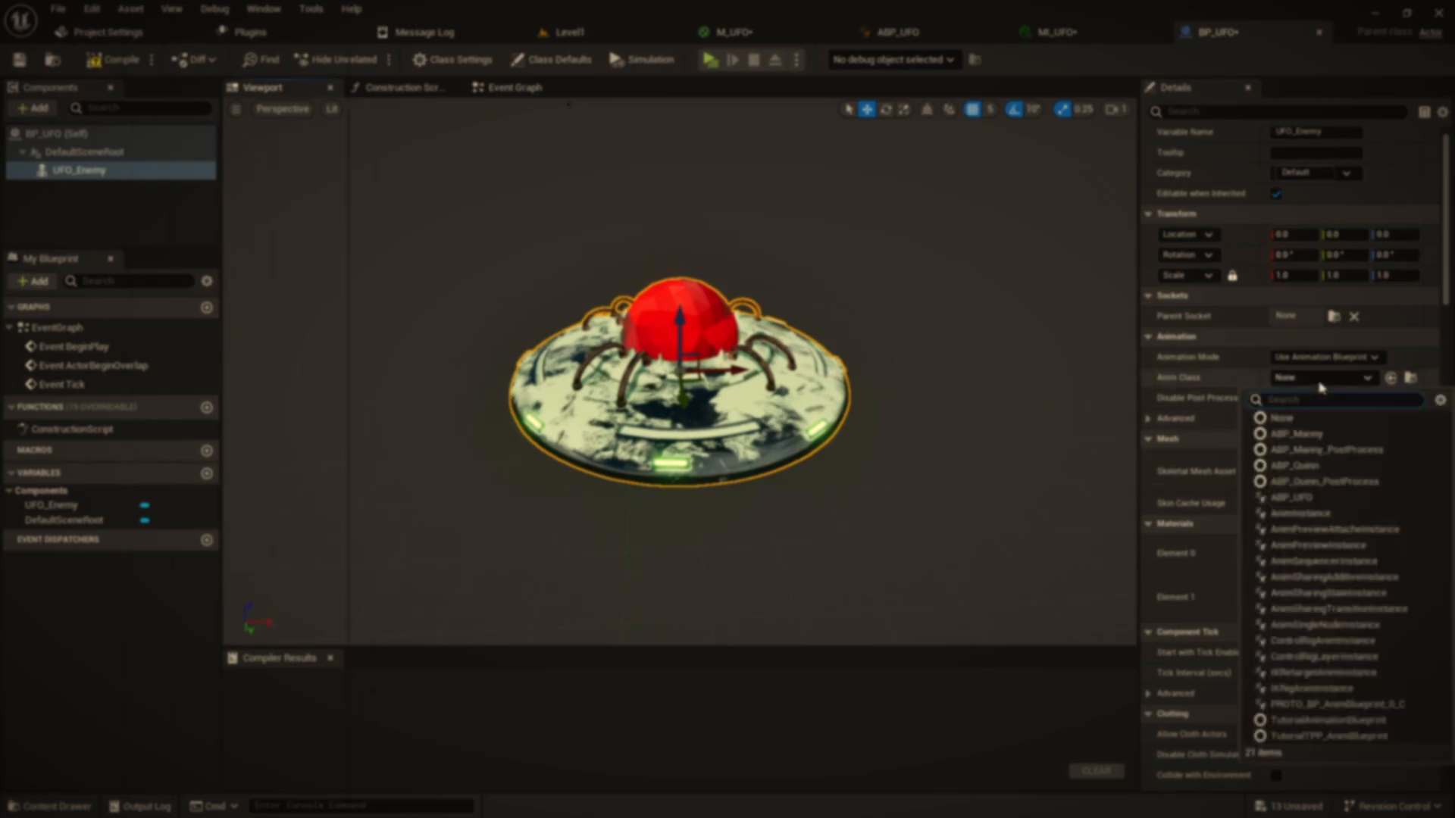
pyautogui.click(1297, 497)
pyautogui.click(114, 60)
pyautogui.click(20, 60)
pyautogui.moveTo(902, 425); pyautogui.dragTo(856, 430)
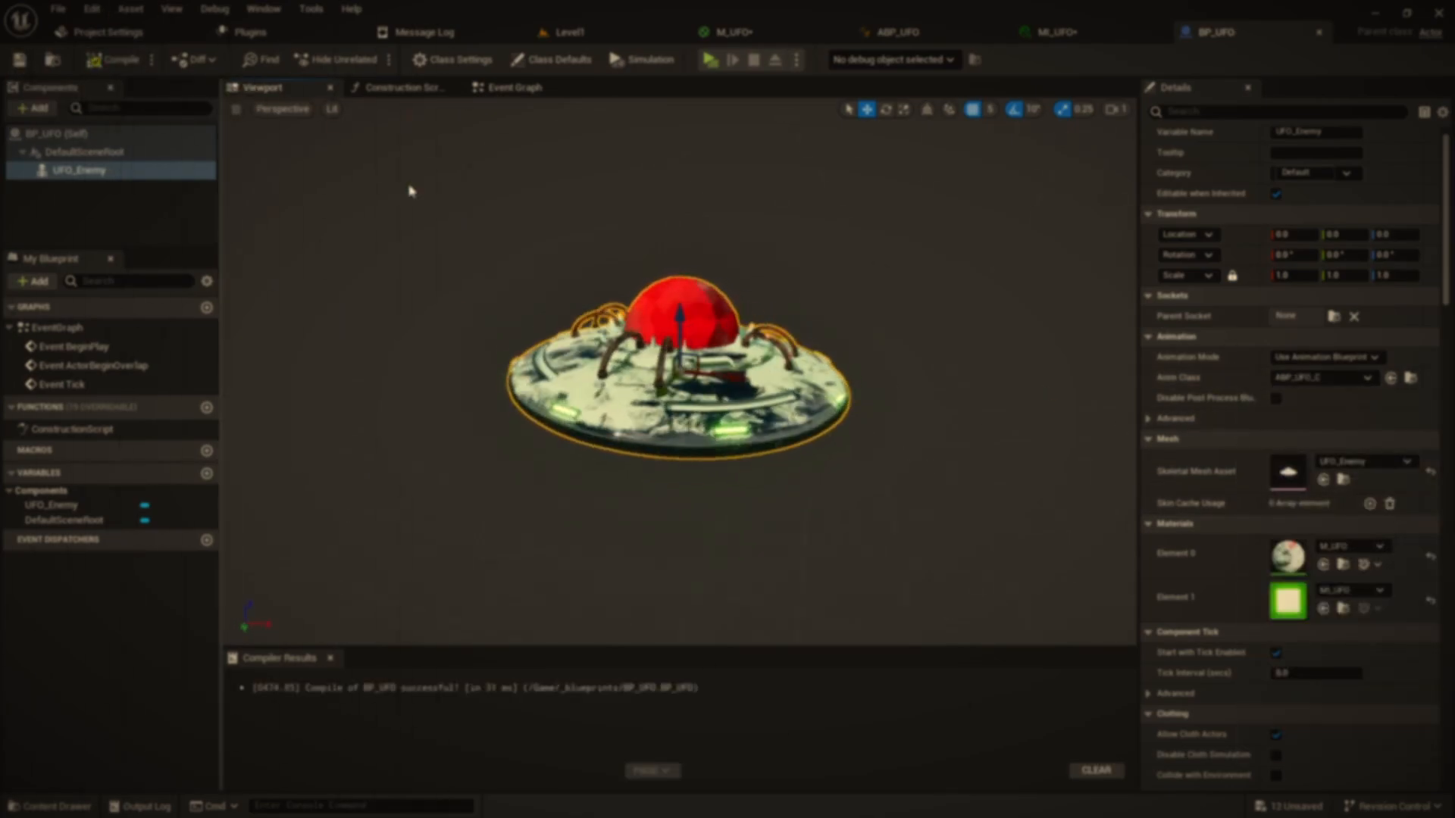
pyautogui.click(33, 108)
pyautogui.click(76, 163)
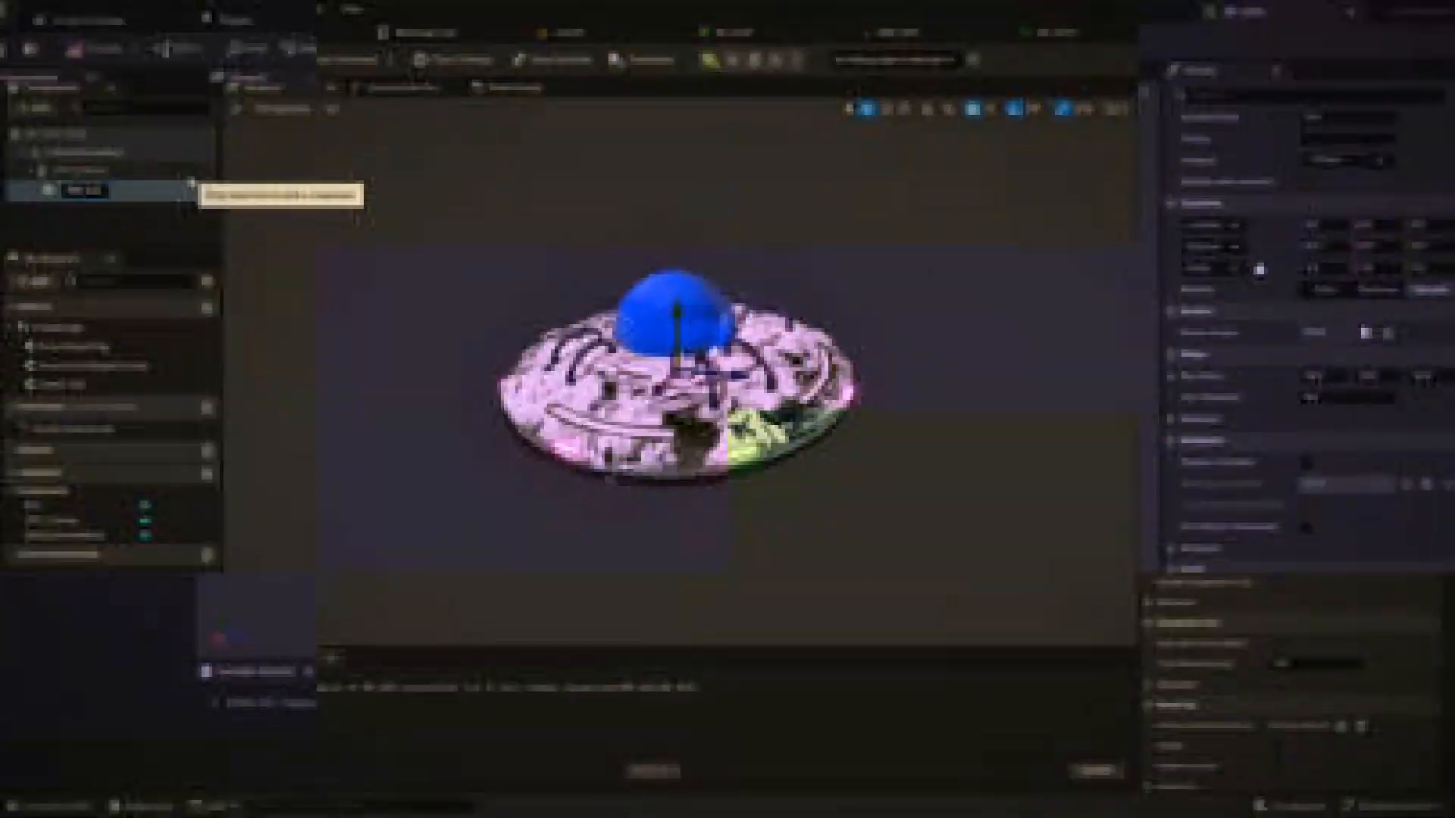